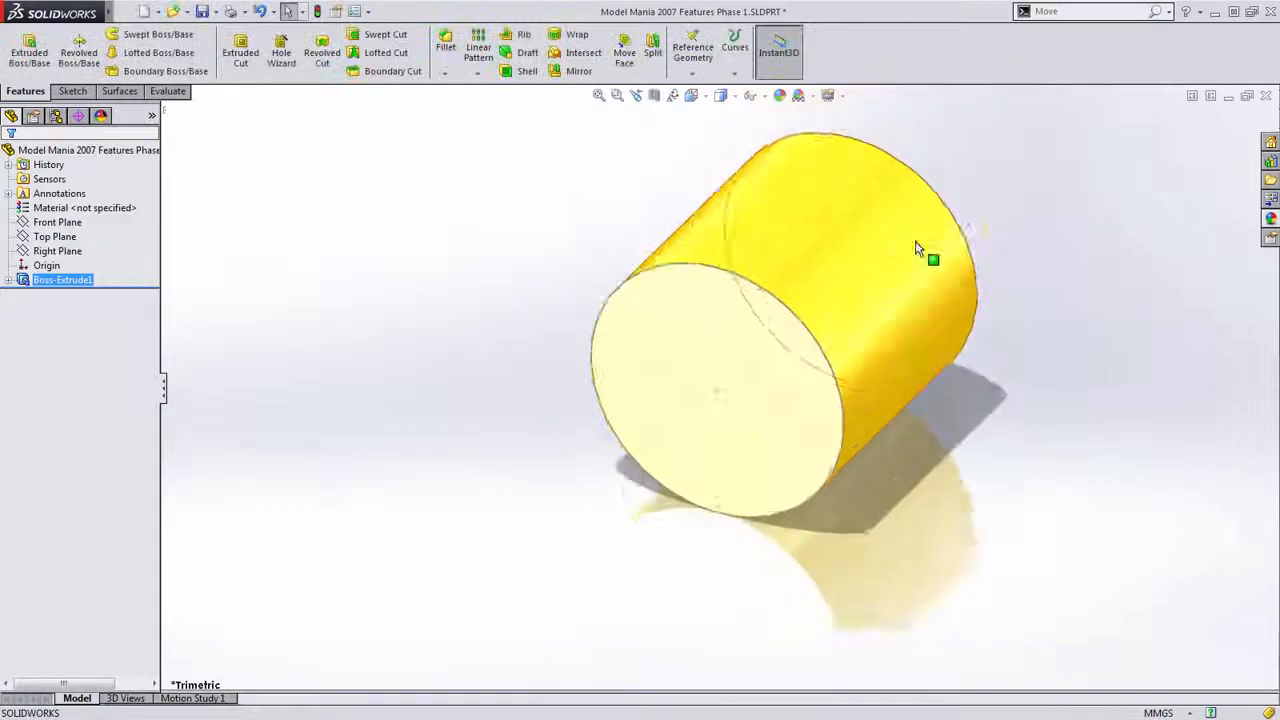
# Start a sketch on the Right Plane and draw a 50 mm diameter circle (25*2) above and beyond the cylinder's far end
pyautogui.moveTo(906, 251); pyautogui.dragTo(773, 428, button='middle')
pyautogui.click(949, 380)
pyautogui.keyDown('ctrl'); pyautogui.moveTo(911, 380); pyautogui.dragTo(871, 419, button='middle'); pyautogui.keyUp('ctrl')
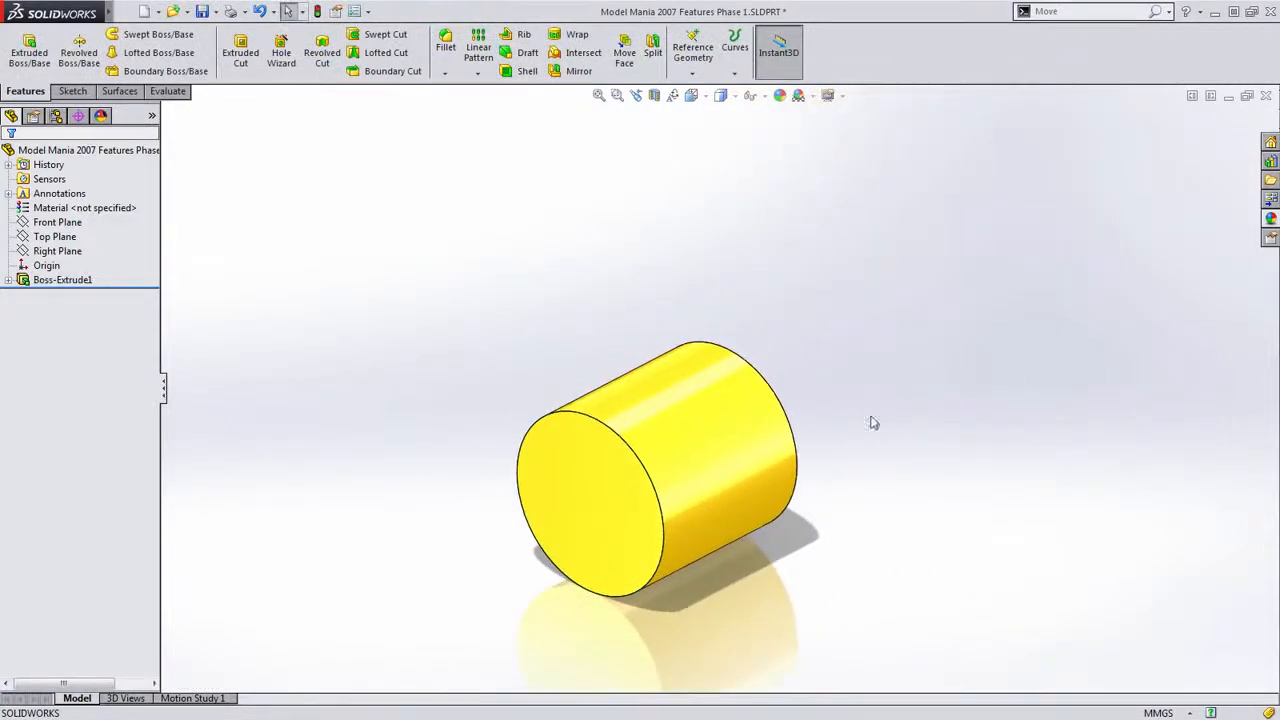
pyautogui.click(57, 251)
pyautogui.click(95, 232)
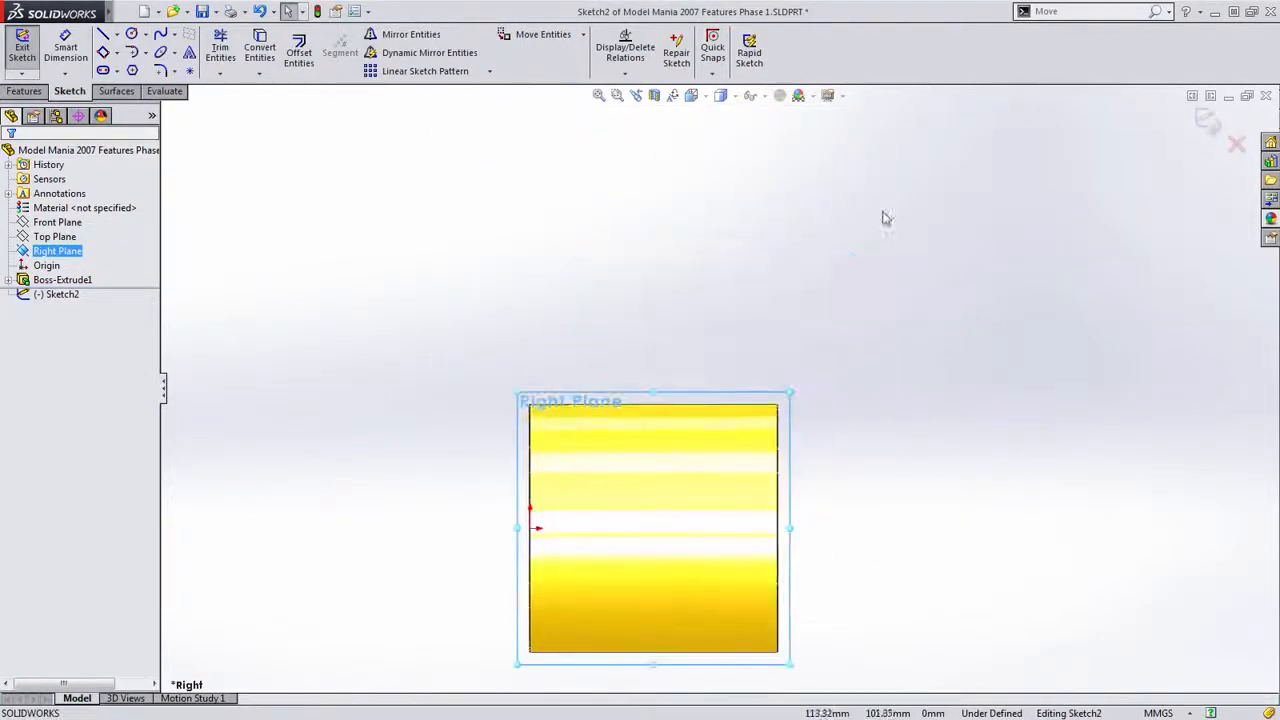
pyautogui.press('s')
pyautogui.click(964, 240)
pyautogui.moveTo(904, 188); pyautogui.dragTo(927, 269)
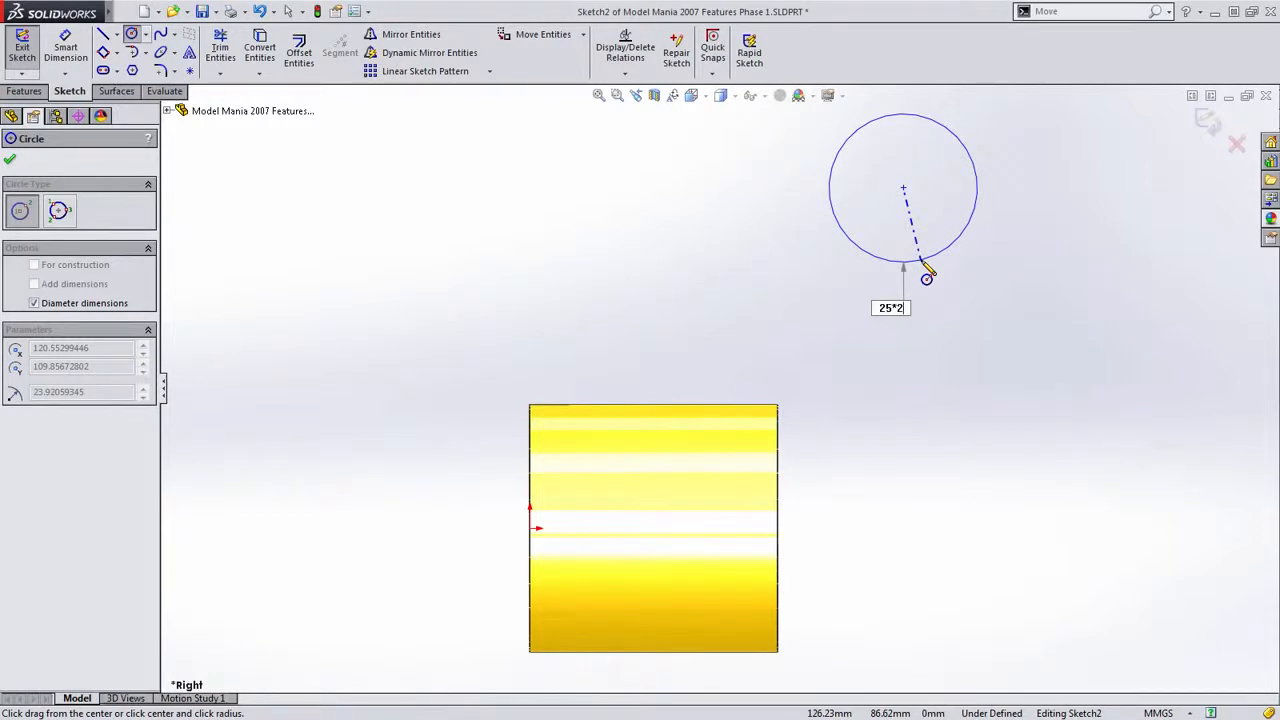
pyautogui.write('25*2')
pyautogui.press('Return')
pyautogui.press('Escape')
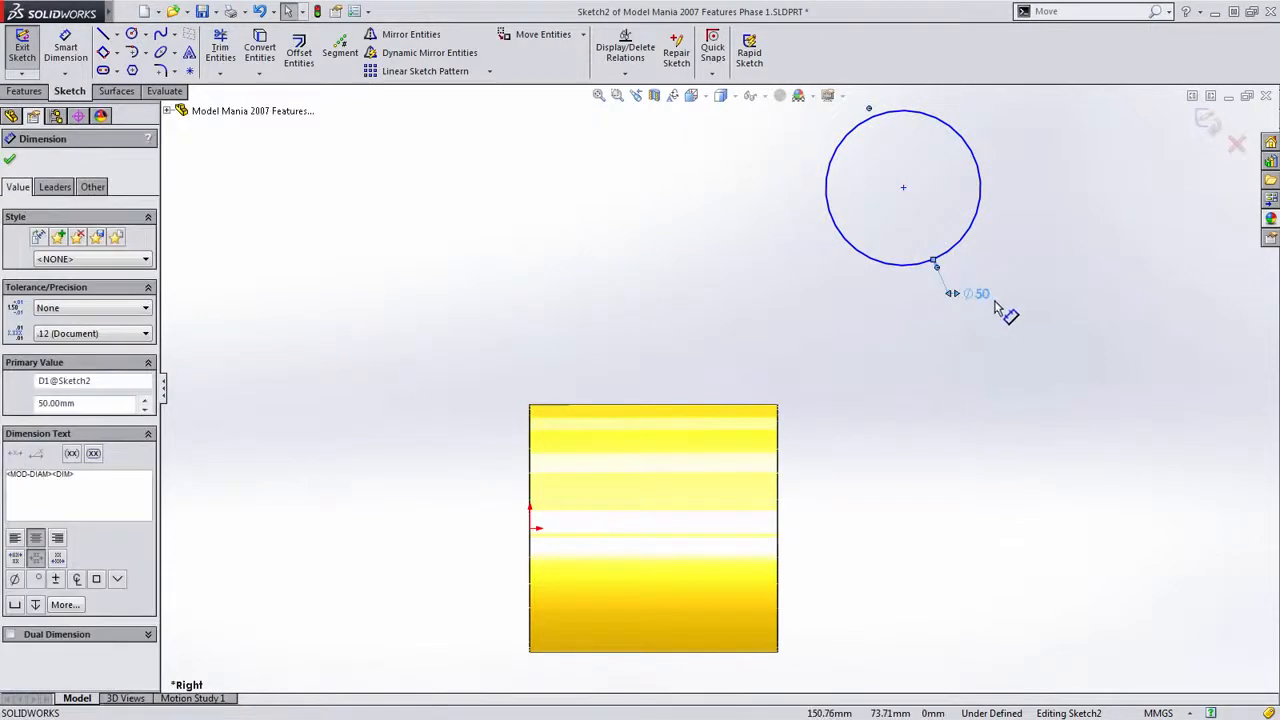
# Display the circle's diameter dimension as a radius
pyautogui.rightClick(986, 304)
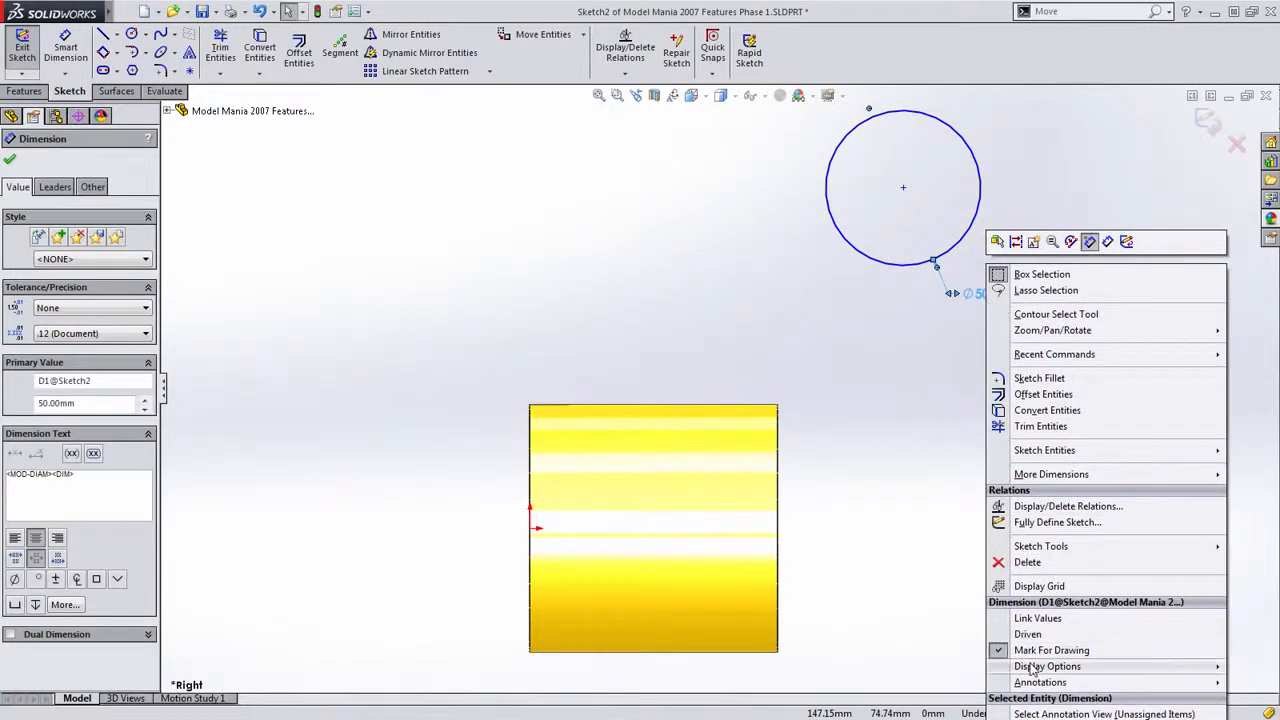
pyautogui.moveTo(1015, 668)
pyautogui.click(916, 614)
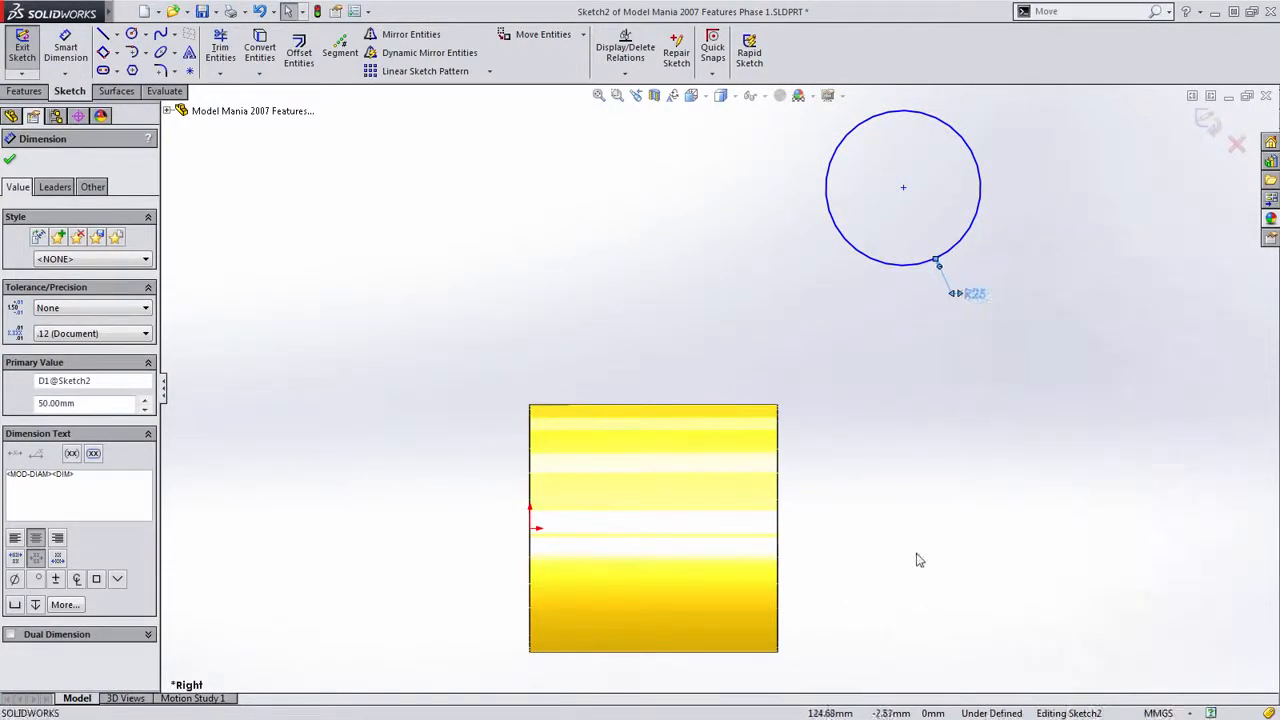
# Dimension the horizontal distance from the cylinder's far end edge to the circle's centre as 40 mm
pyautogui.press('z')
pyautogui.press('s')
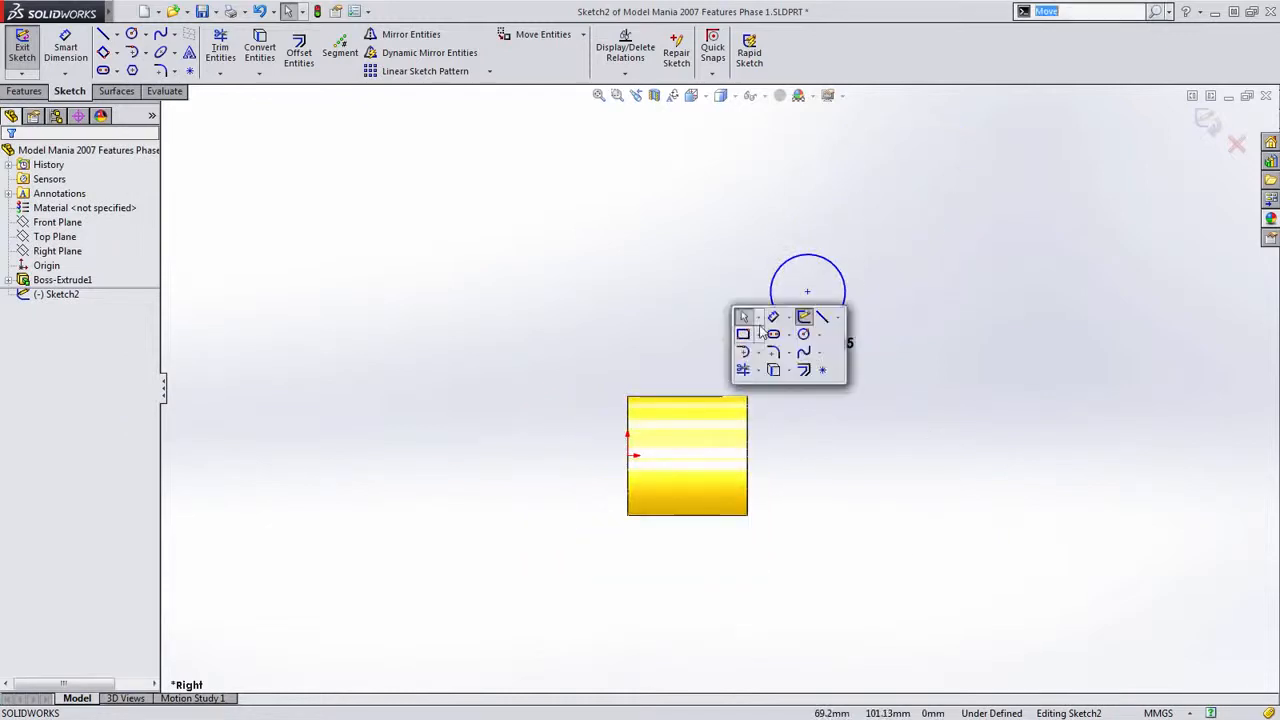
pyautogui.click(771, 313)
pyautogui.click(748, 430)
pyautogui.click(800, 336)
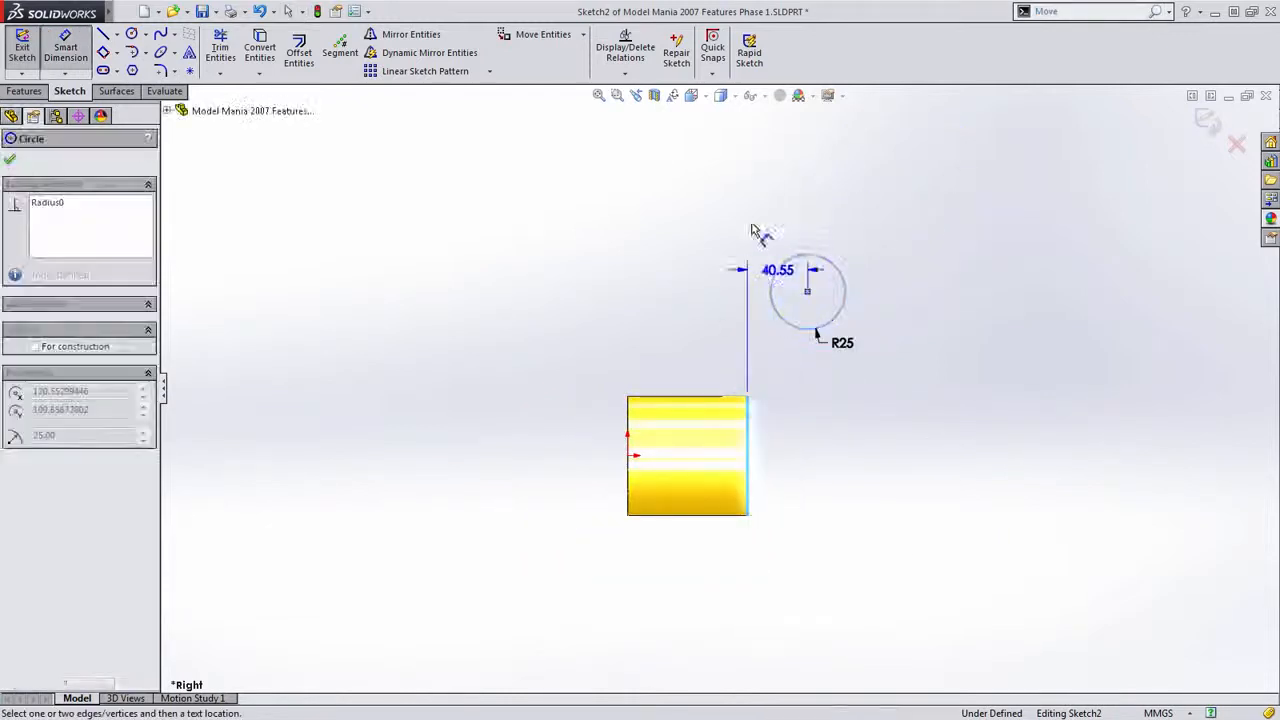
pyautogui.click(766, 220)
pyautogui.write('40')
pyautogui.press('Return')
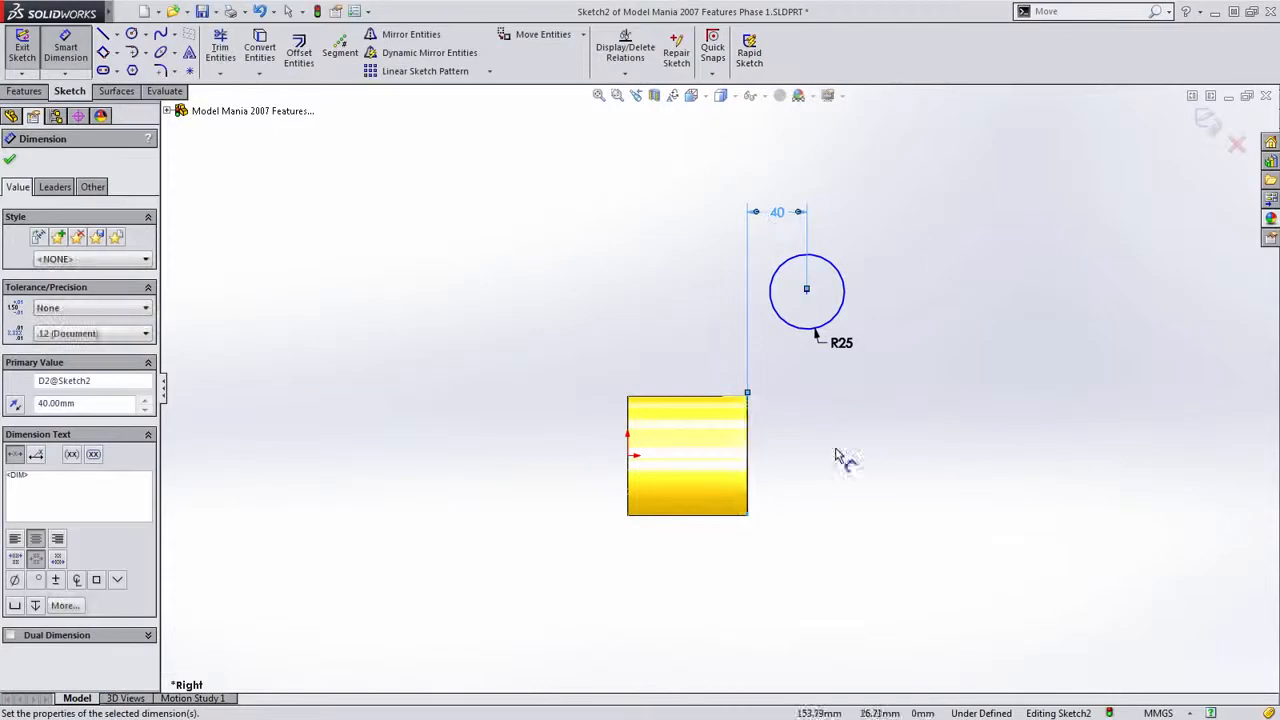
# Dimension the vertical distance from the origin to the circle's centre as 100 mm
pyautogui.click(628, 455)
pyautogui.click(790, 335)
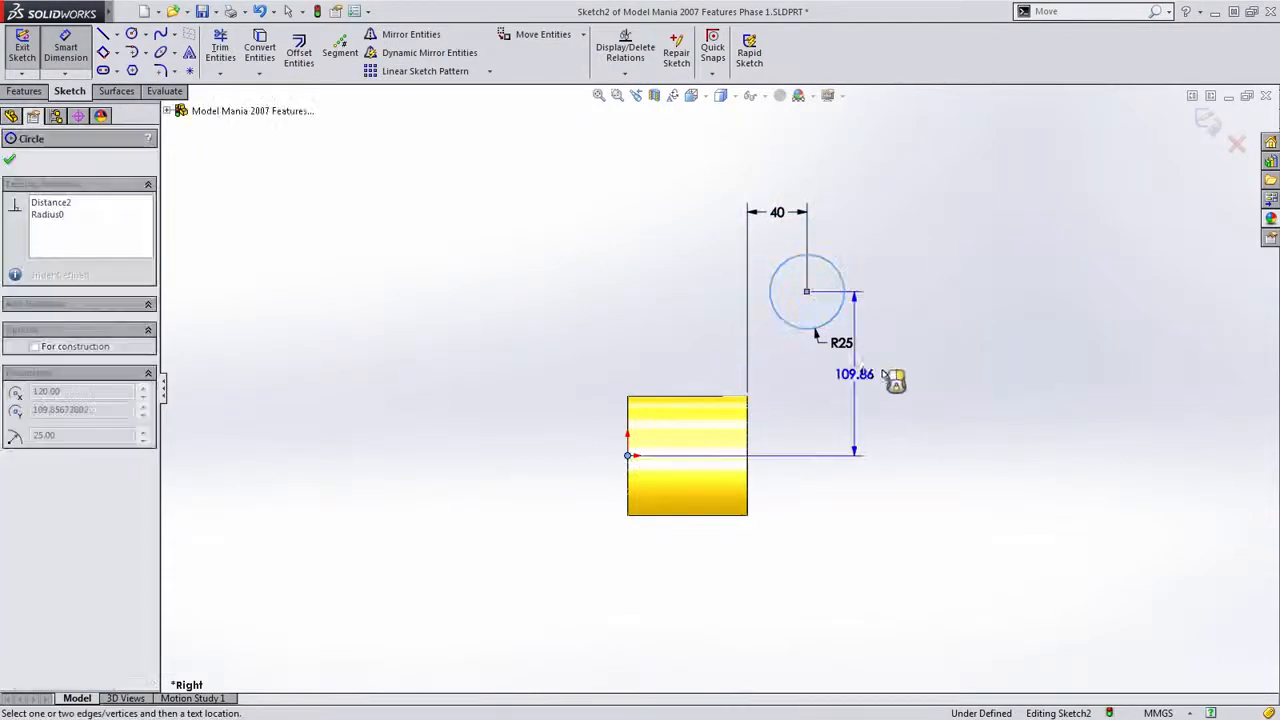
pyautogui.click(914, 374)
pyautogui.write('100')
pyautogui.press('Return')
pyautogui.press('Escape')
# Close the sketch and extrude the circle 50 mm with the Mid Plane end condition
pyautogui.moveTo(843, 386); pyautogui.dragTo(679, 342, button='middle')
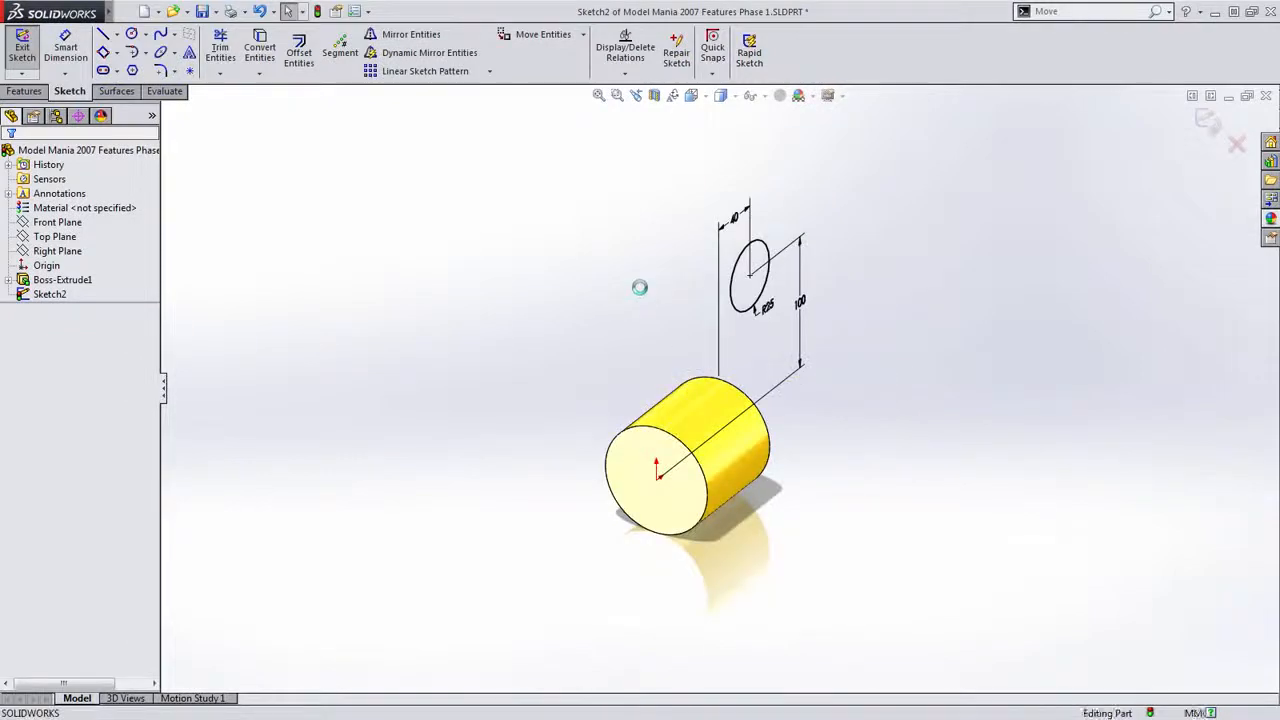
pyautogui.hotkey('ctrl', 'b')
pyautogui.click(649, 221)
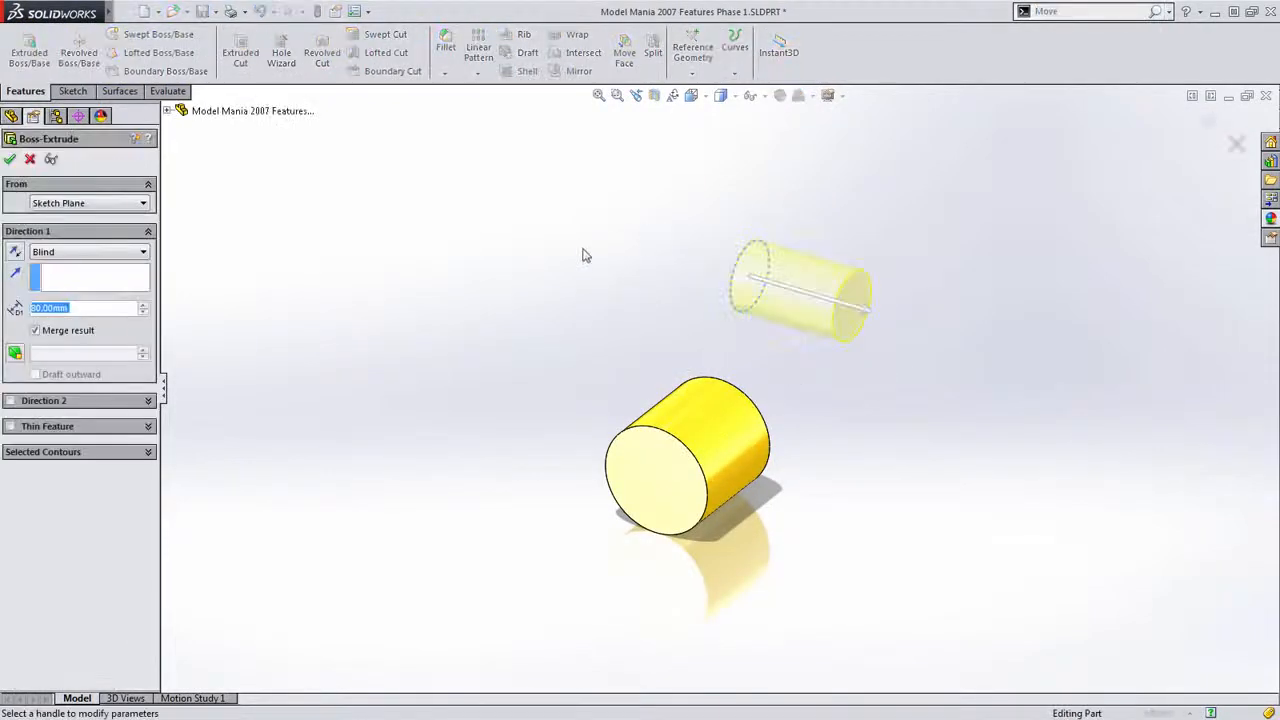
pyautogui.write('50')
pyautogui.press('Return')
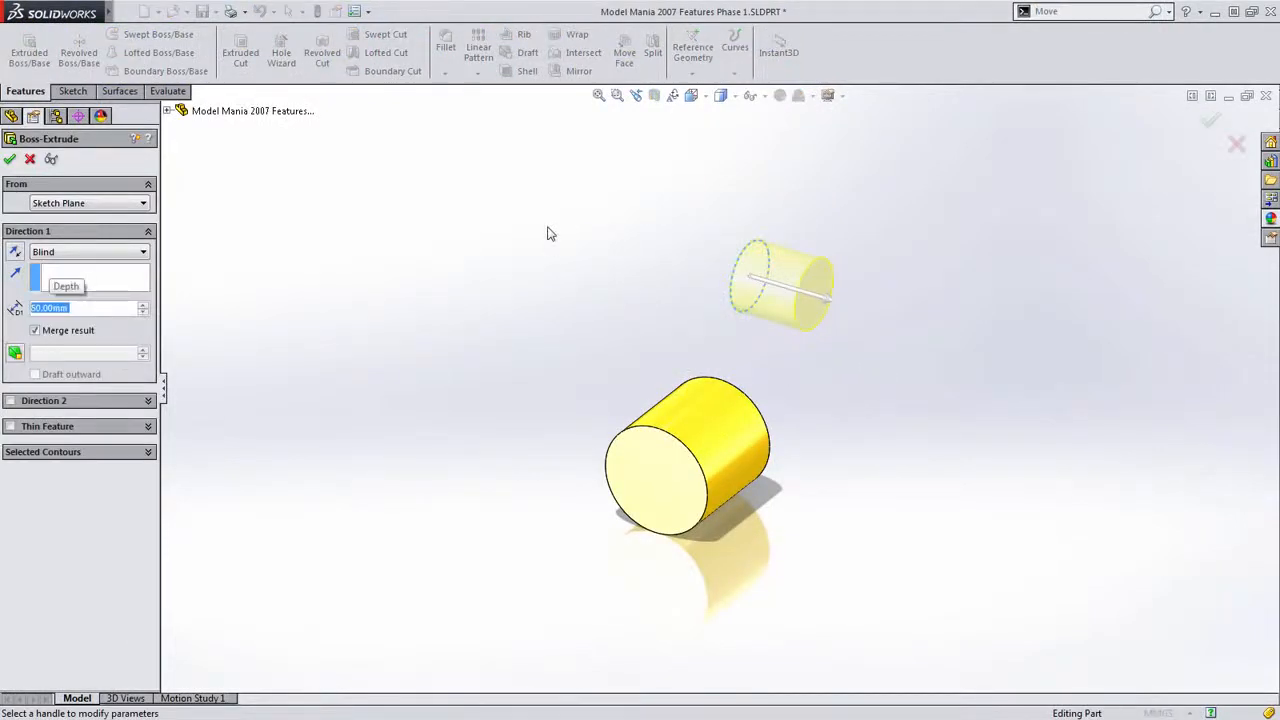
pyautogui.rightClick(575, 173)
pyautogui.click(607, 449)
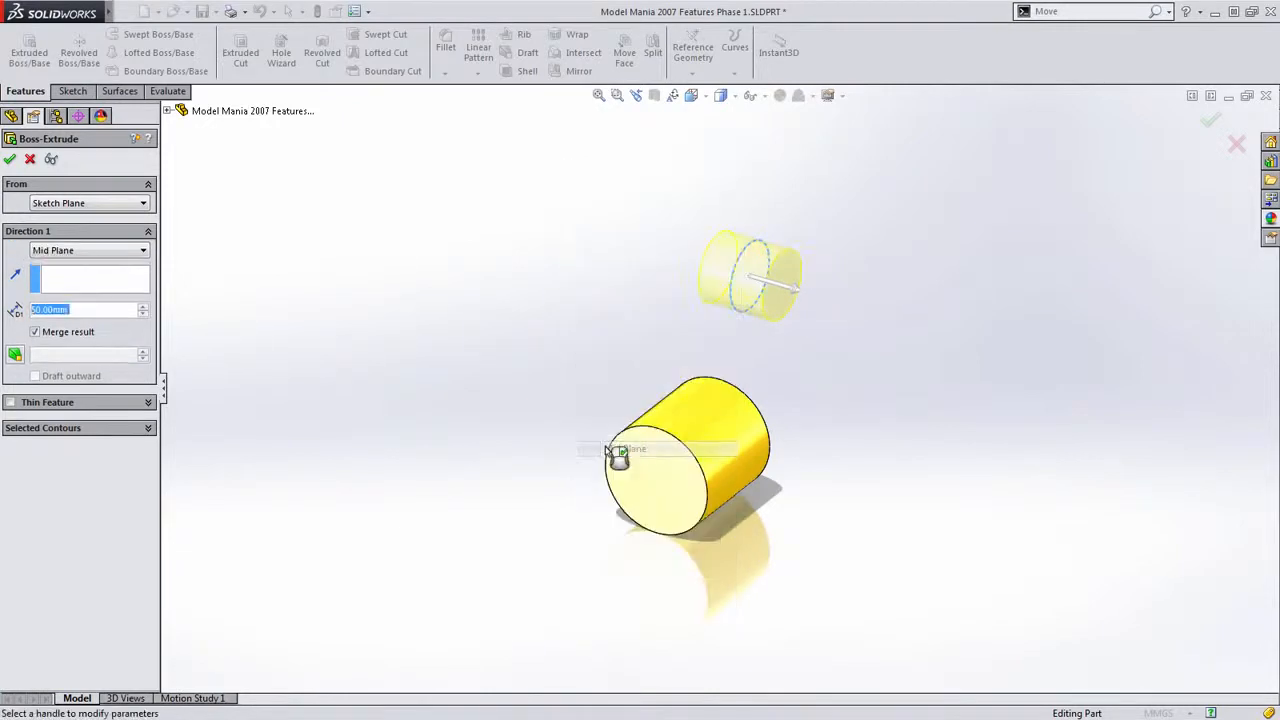
pyautogui.rightClick(456, 308)
# Start a new sketch on the Right Plane and convert the small cylinder's circular edge into a sketch circle
pyautogui.moveTo(650, 329); pyautogui.dragTo(619, 327, button='middle')
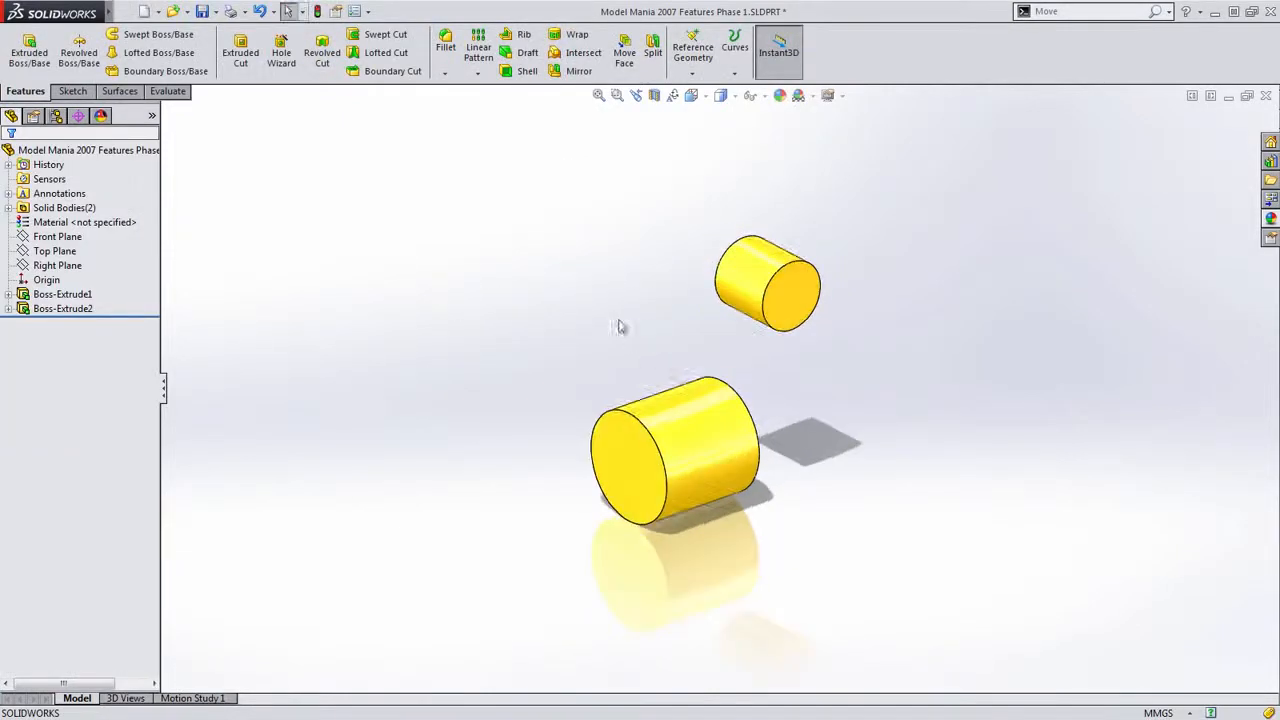
pyautogui.click(57, 265)
pyautogui.click(70, 249)
pyautogui.press('s')
pyautogui.click(713, 287)
pyautogui.click(860, 250)
pyautogui.rightClick(862, 247)
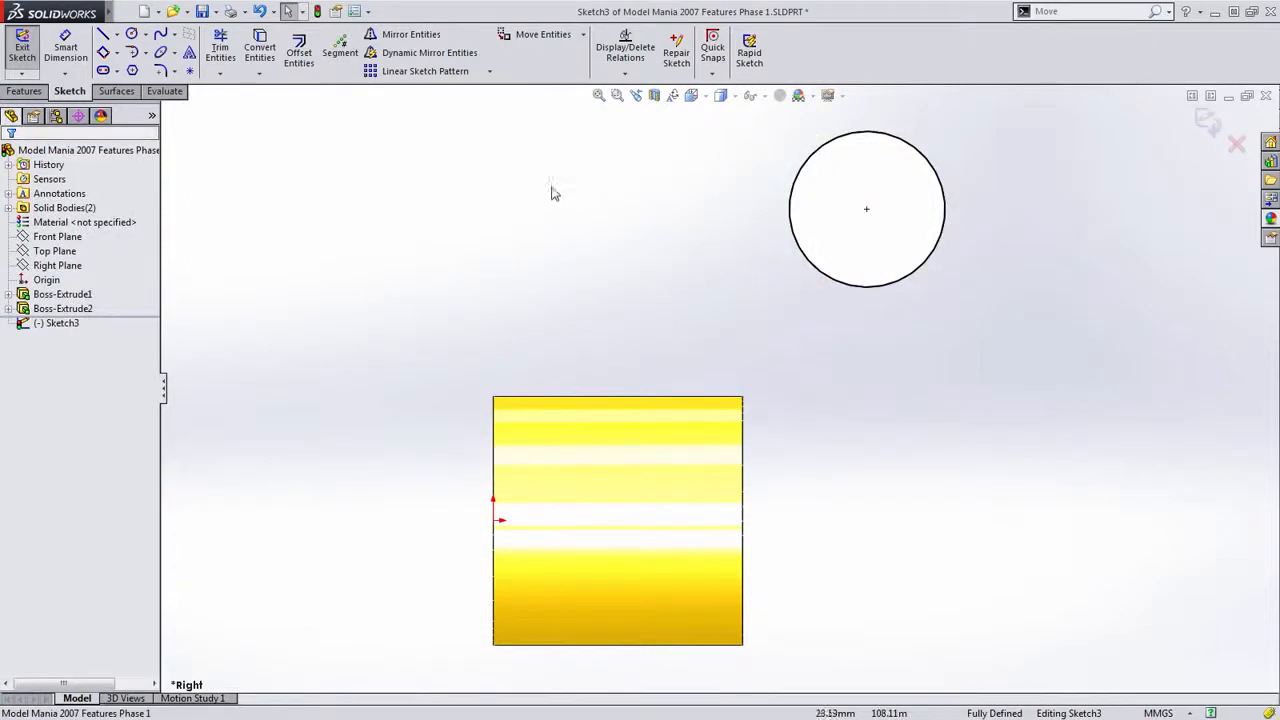
# Draw a line along the large cylinder's upper silhouette, from one end corner to the other
pyautogui.press('s')
pyautogui.click(638, 210)
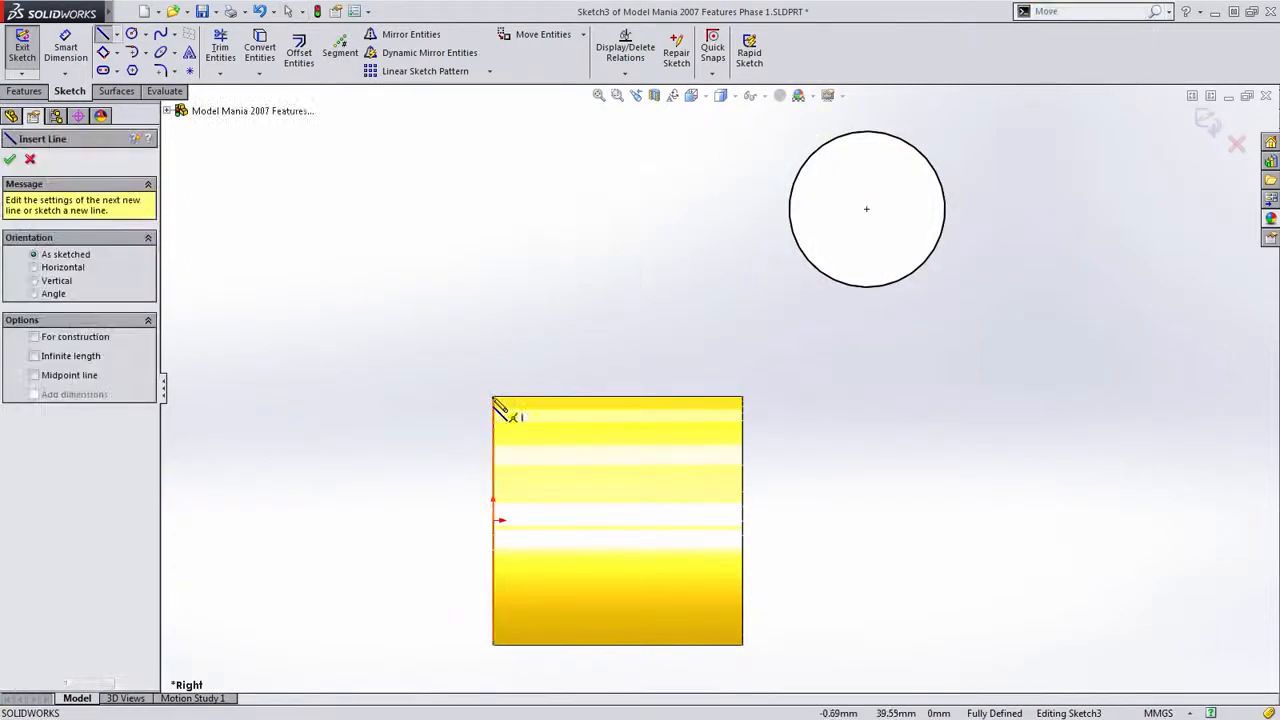
pyautogui.click(493, 397)
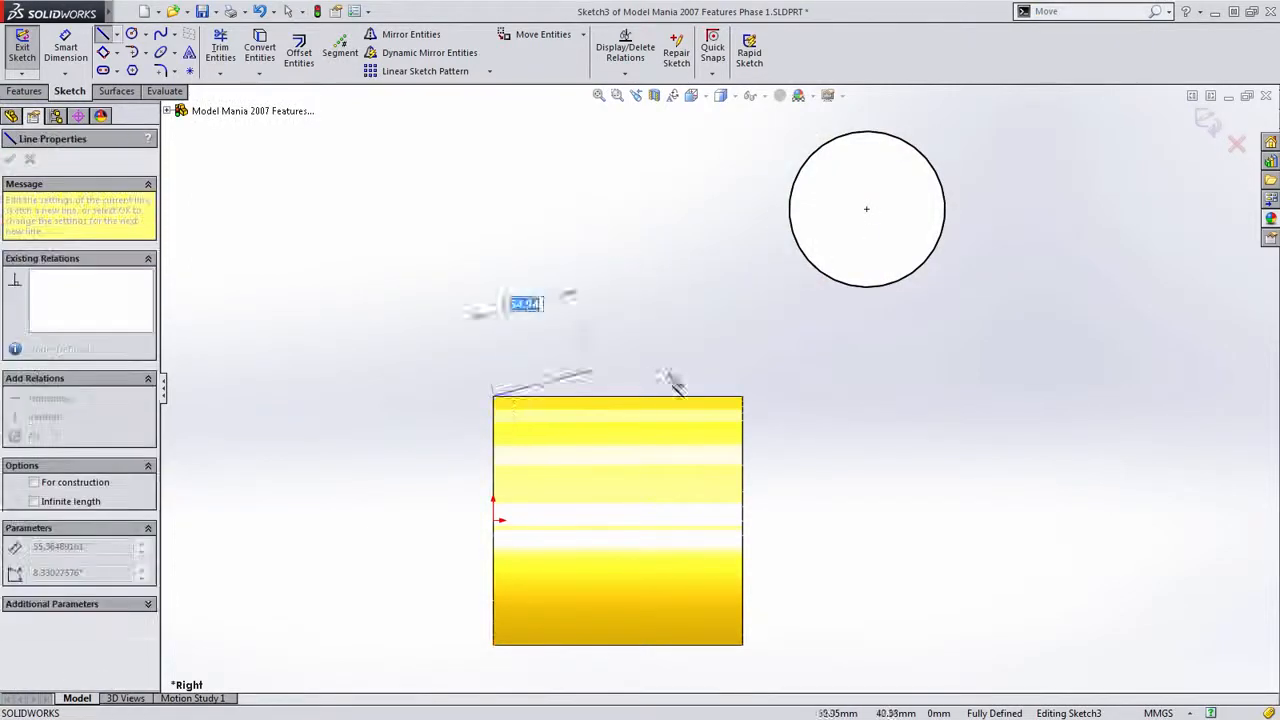
pyautogui.click(743, 398)
pyautogui.press('Escape')
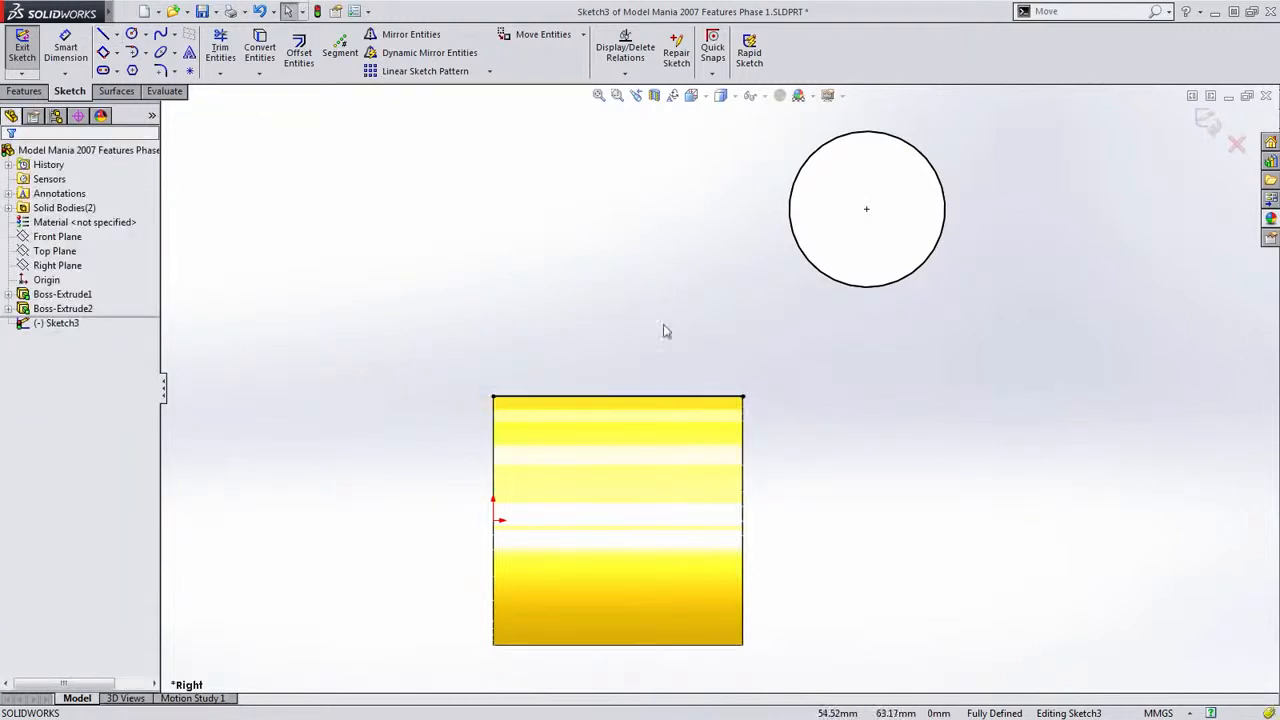
# Draw a tangent arc from the line's end nearest the circle up to the underside of the circle
pyautogui.press('s')
pyautogui.click(676, 373)
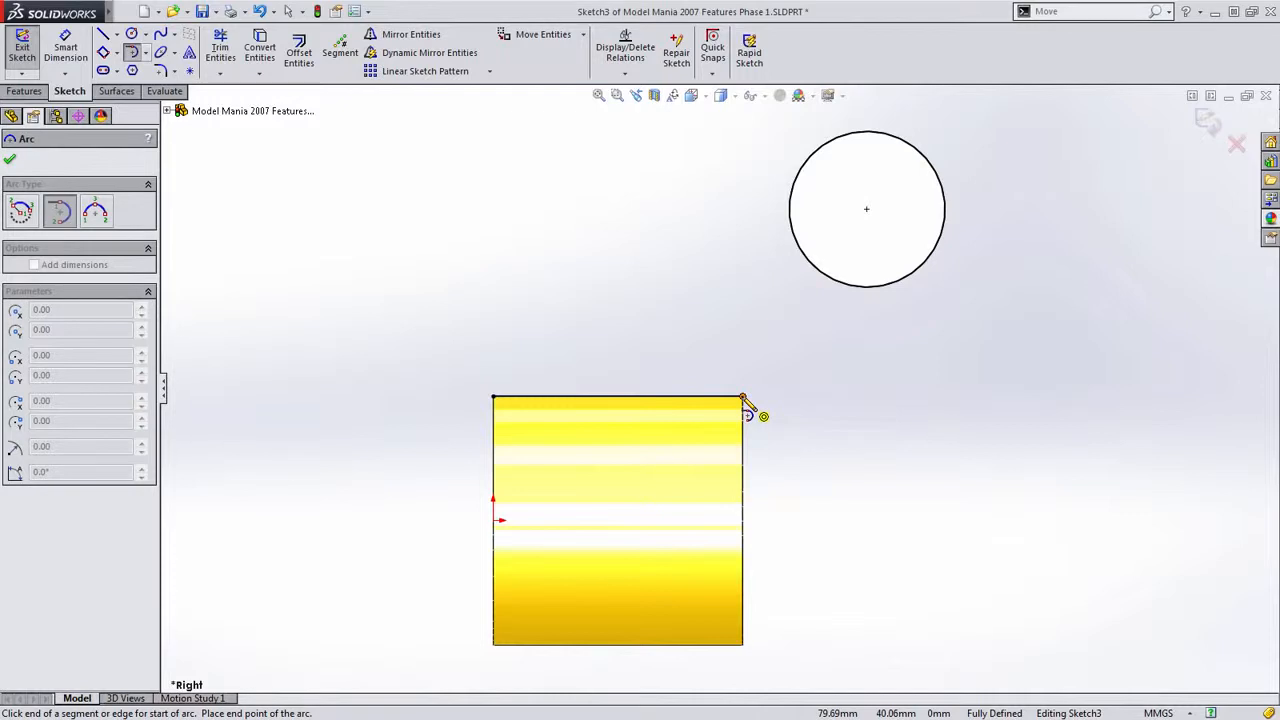
pyautogui.click(743, 397)
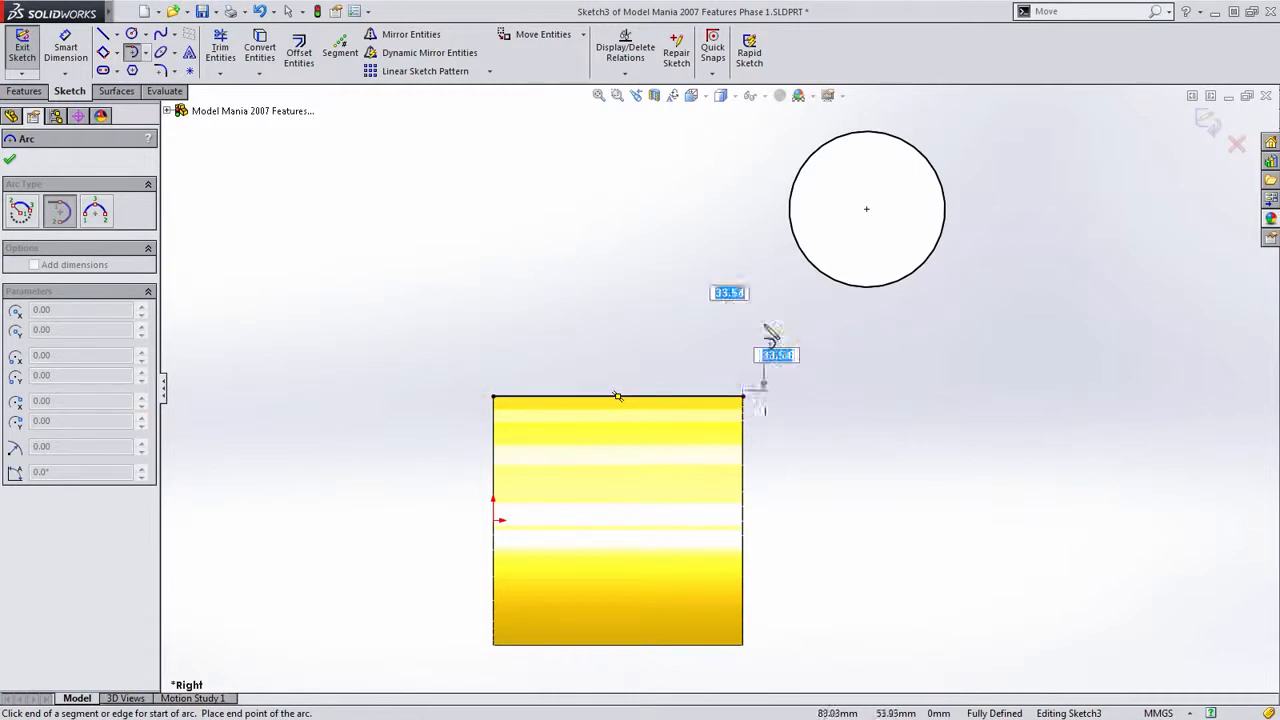
pyautogui.click(836, 283)
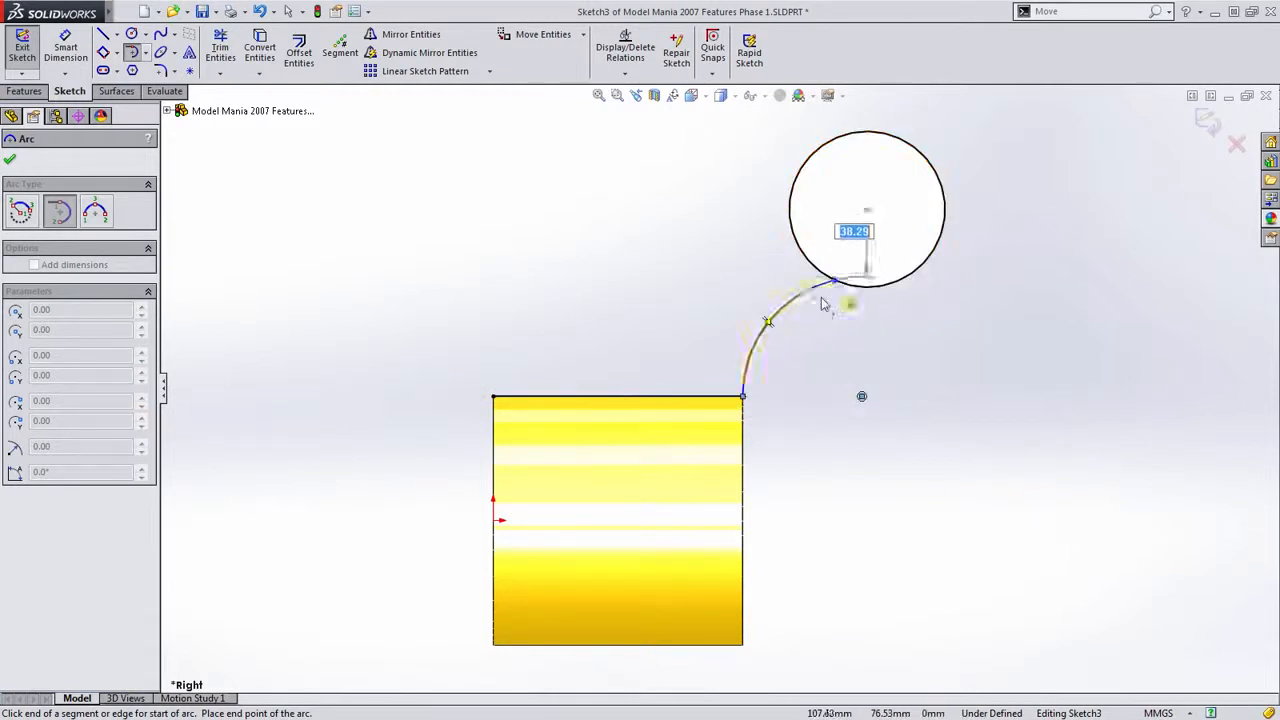
pyautogui.press('Escape')
# Add a tangent relation between the lower arc and the converted circle
pyautogui.click(872, 285)
pyautogui.keyDown('ctrl'); pyautogui.click(828, 290); pyautogui.keyUp('ctrl')
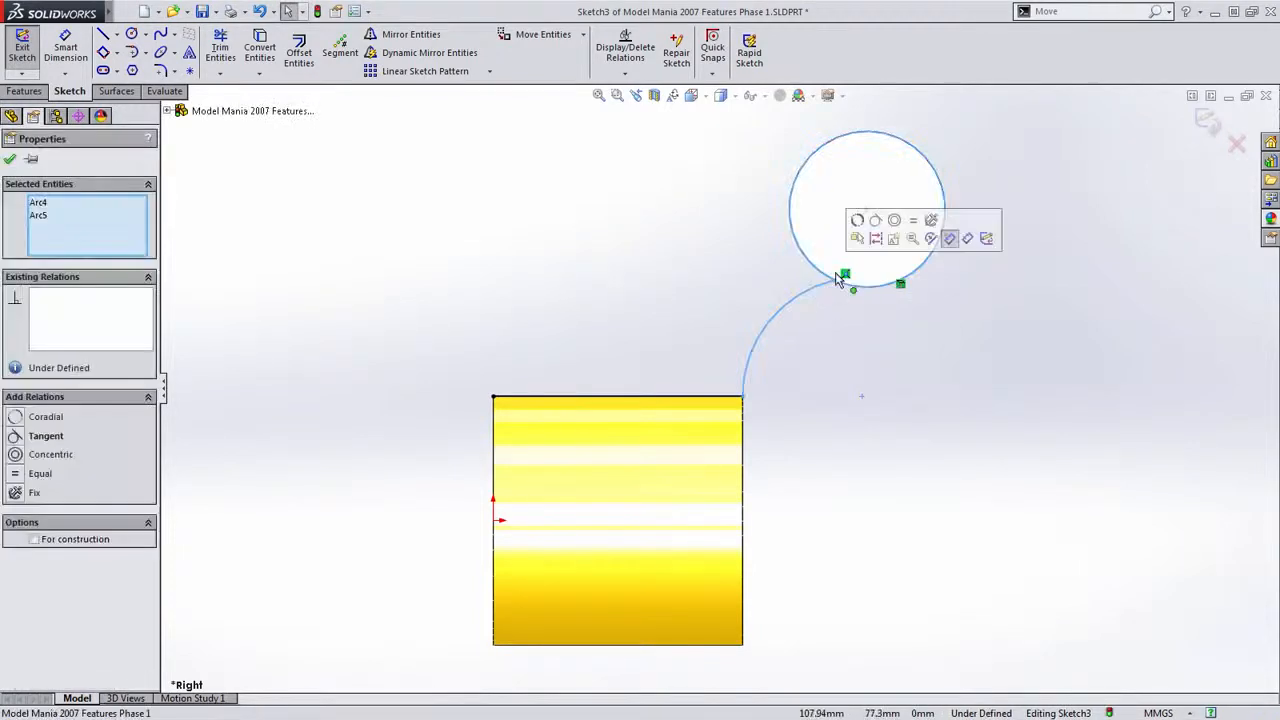
pyautogui.click(873, 224)
pyautogui.click(704, 258)
pyautogui.keyDown('ctrl'); pyautogui.moveTo(658, 224); pyautogui.dragTo(655, 289, button='middle'); pyautogui.keyUp('ctrl')
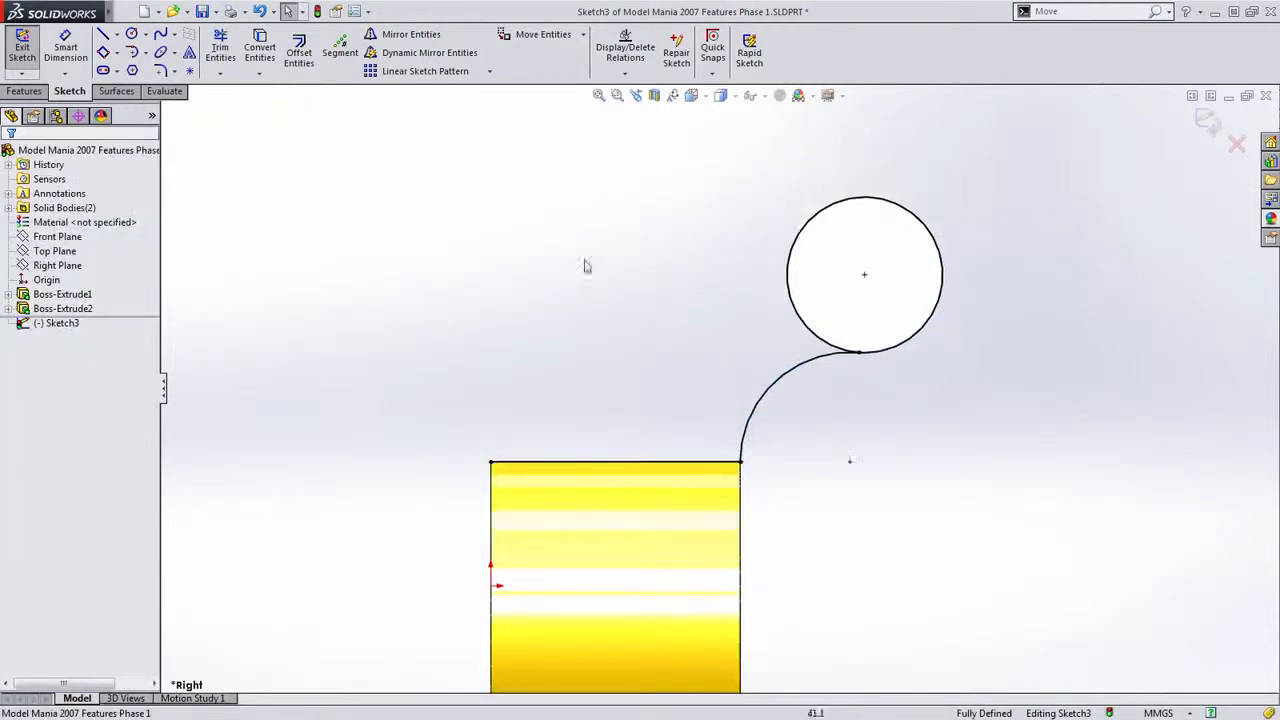
# Draw two connected tangent arcs from the line's other end up to the upper side of the circle
pyautogui.press('s')
pyautogui.click(543, 254)
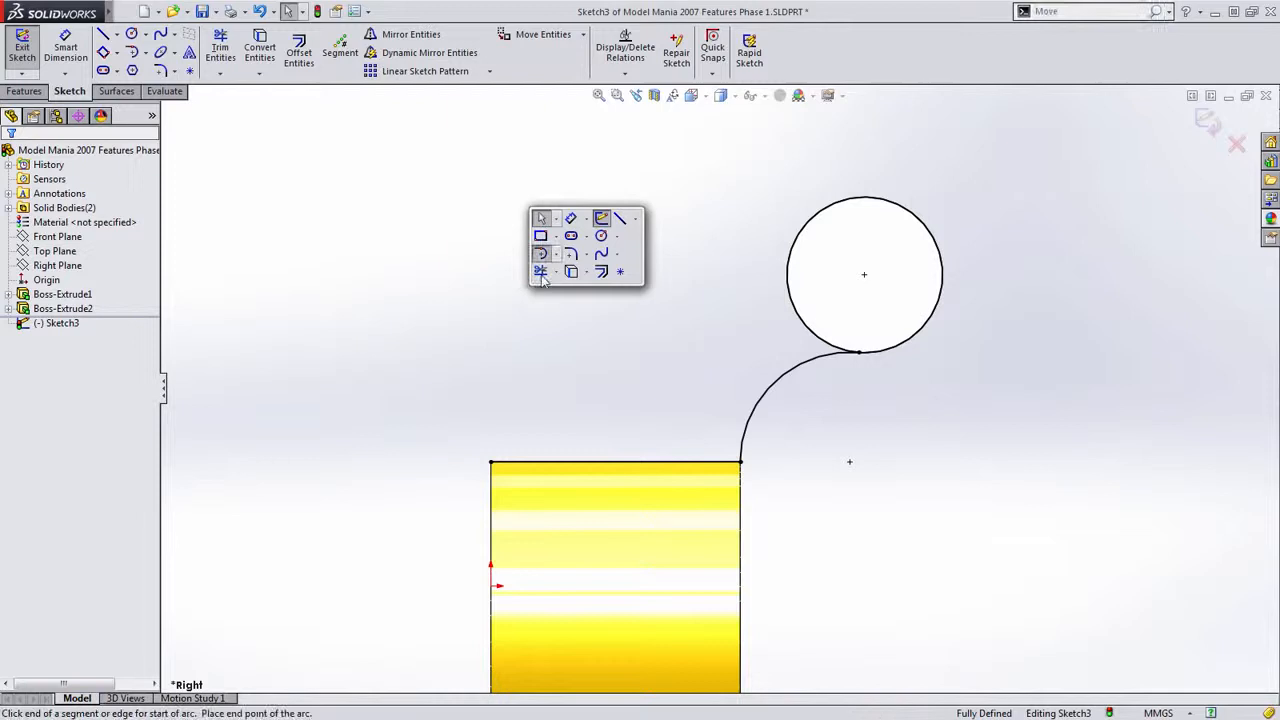
pyautogui.click(490, 462)
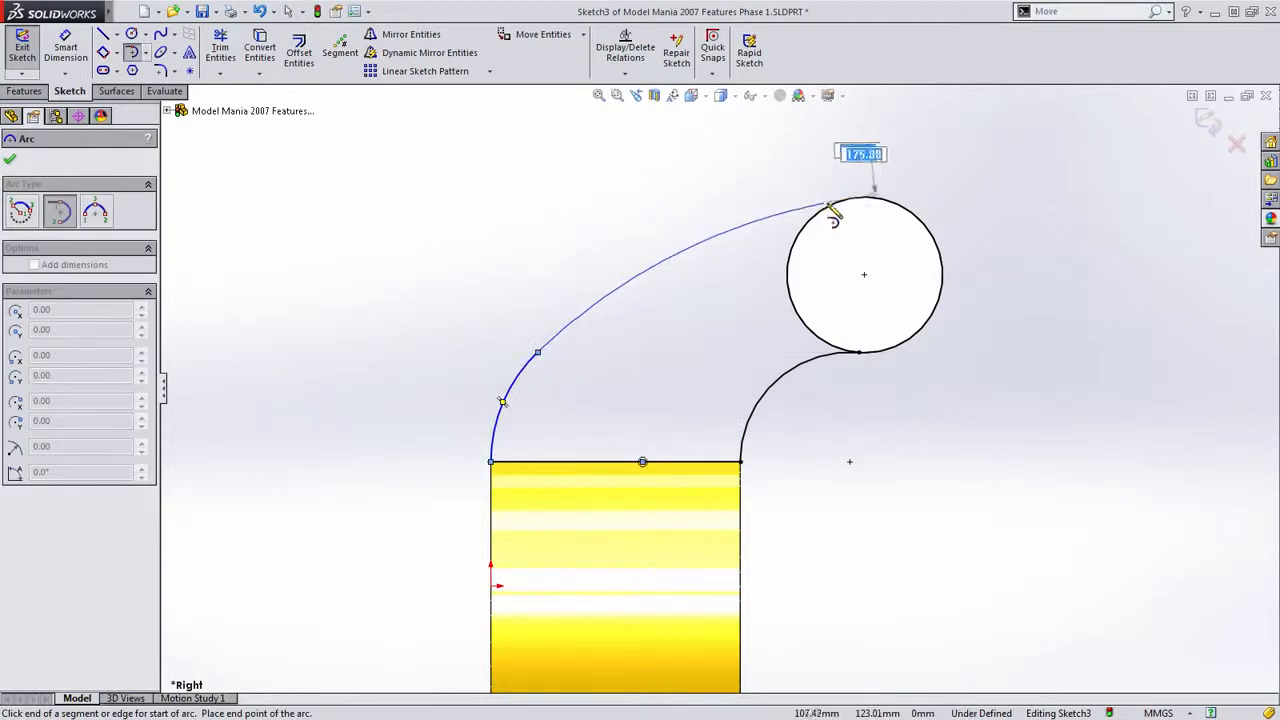
pyautogui.click(836, 204)
pyautogui.press('Escape')
# Make the long upper arc tangent to the converted circle
pyautogui.moveTo(841, 184); pyautogui.dragTo(809, 229)
pyautogui.click(867, 188)
pyautogui.click(587, 210)
# Dimension the short arc rising from the line's end with a 50 mm radius
pyautogui.press('s')
pyautogui.click(532, 246)
pyautogui.click(504, 399)
pyautogui.click(416, 357)
pyautogui.write('50')
pyautogui.press('Return')
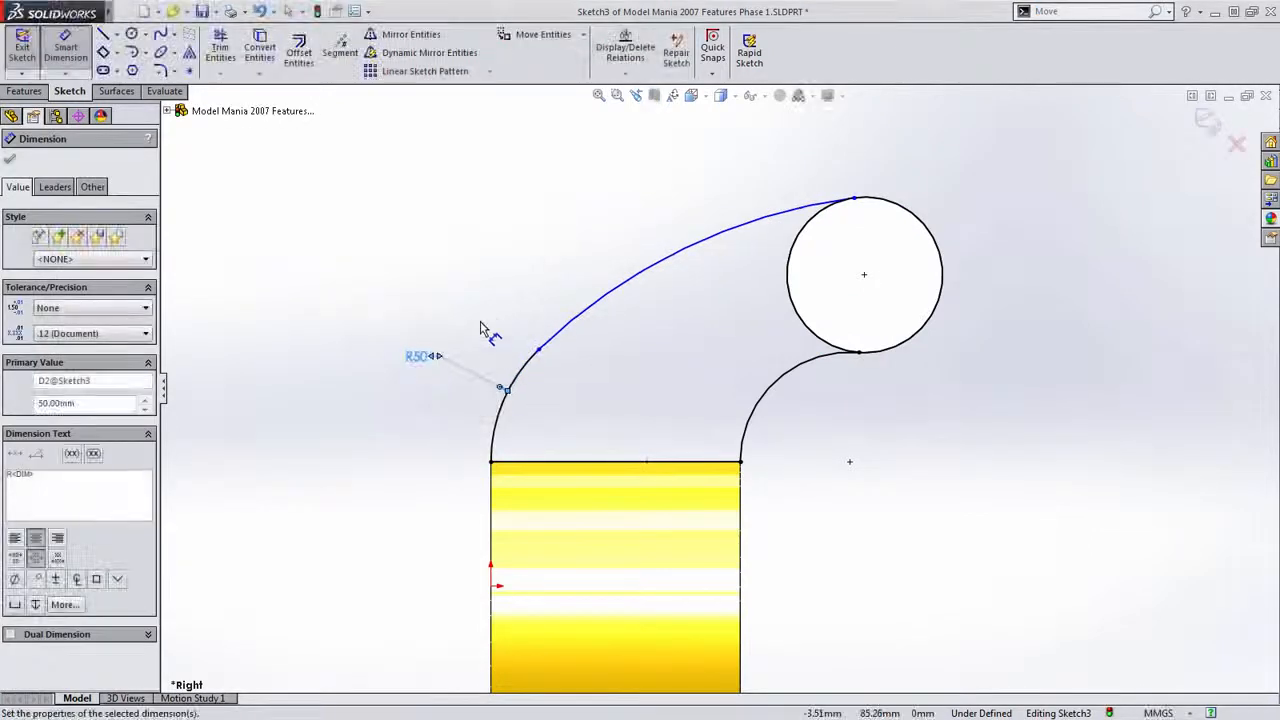
# Dimension the long upper arc with a 200 mm radius
pyautogui.click(607, 297)
pyautogui.click(540, 195)
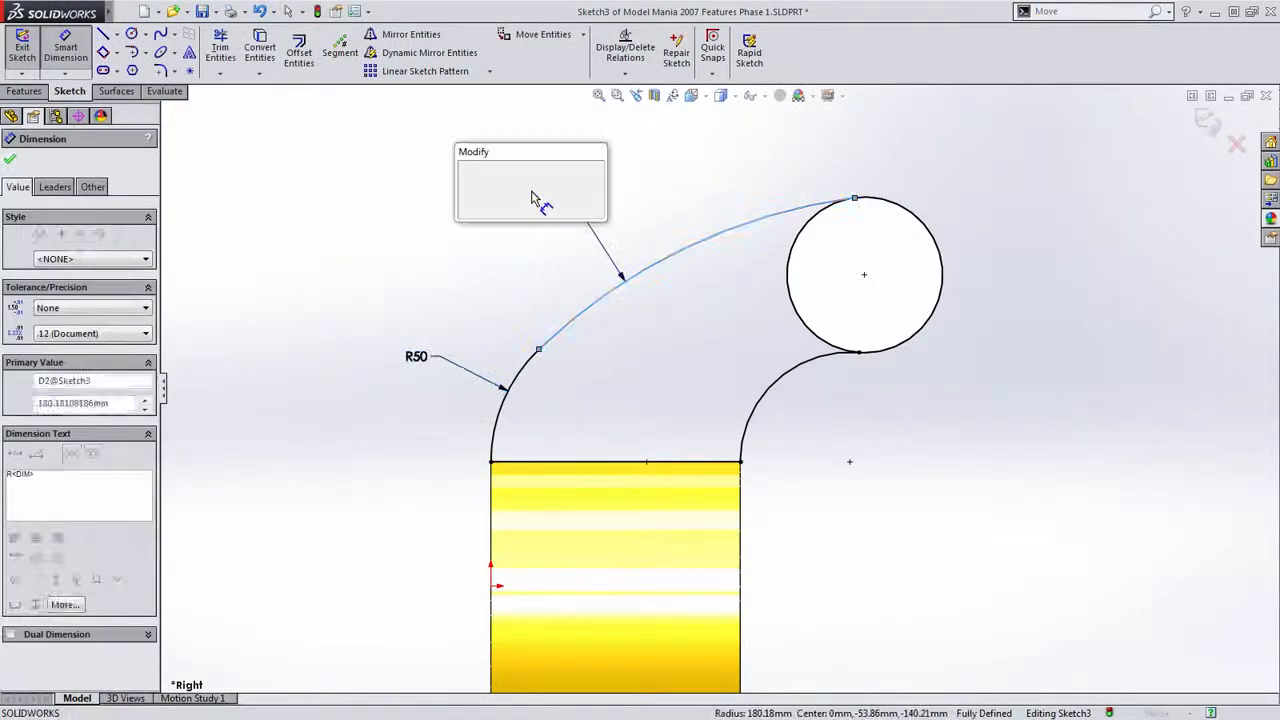
pyautogui.press('Return')
pyautogui.press('Escape')
# Trim away the circle's outer portion between the two arc ends, keeping the side facing the arm
pyautogui.scroll(3, 714, 410)
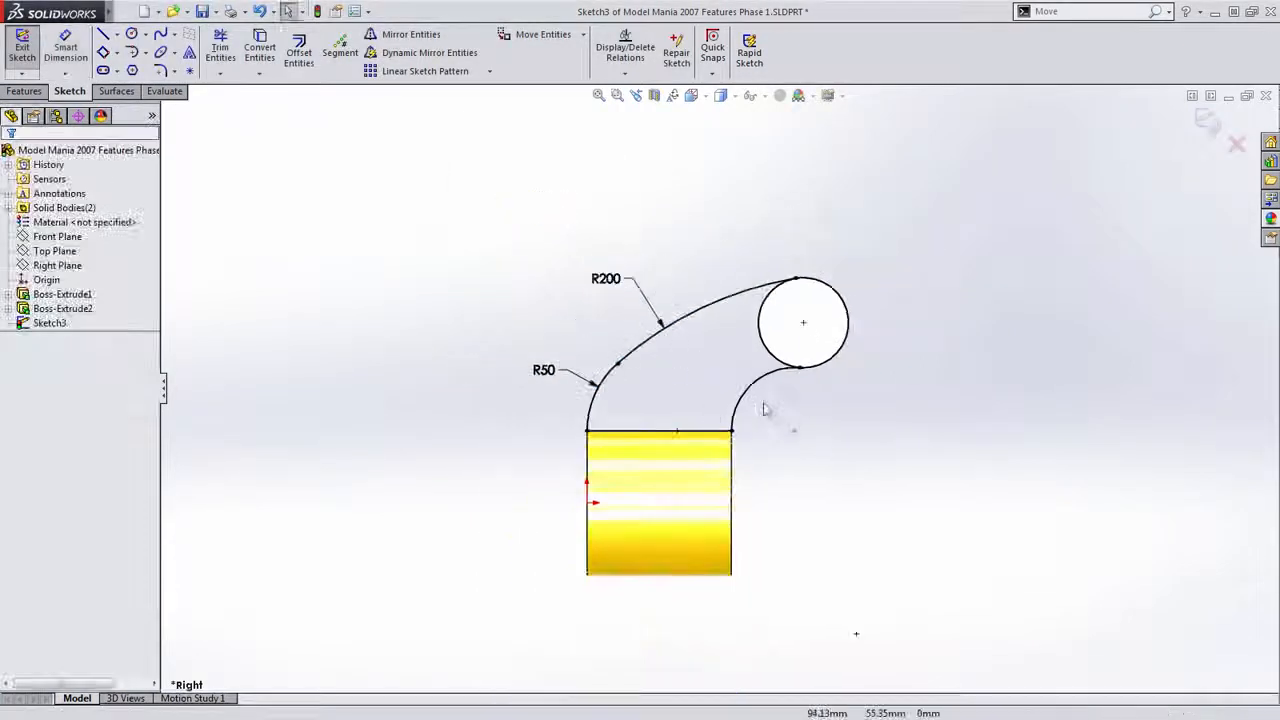
pyautogui.press('s')
pyautogui.click(899, 283)
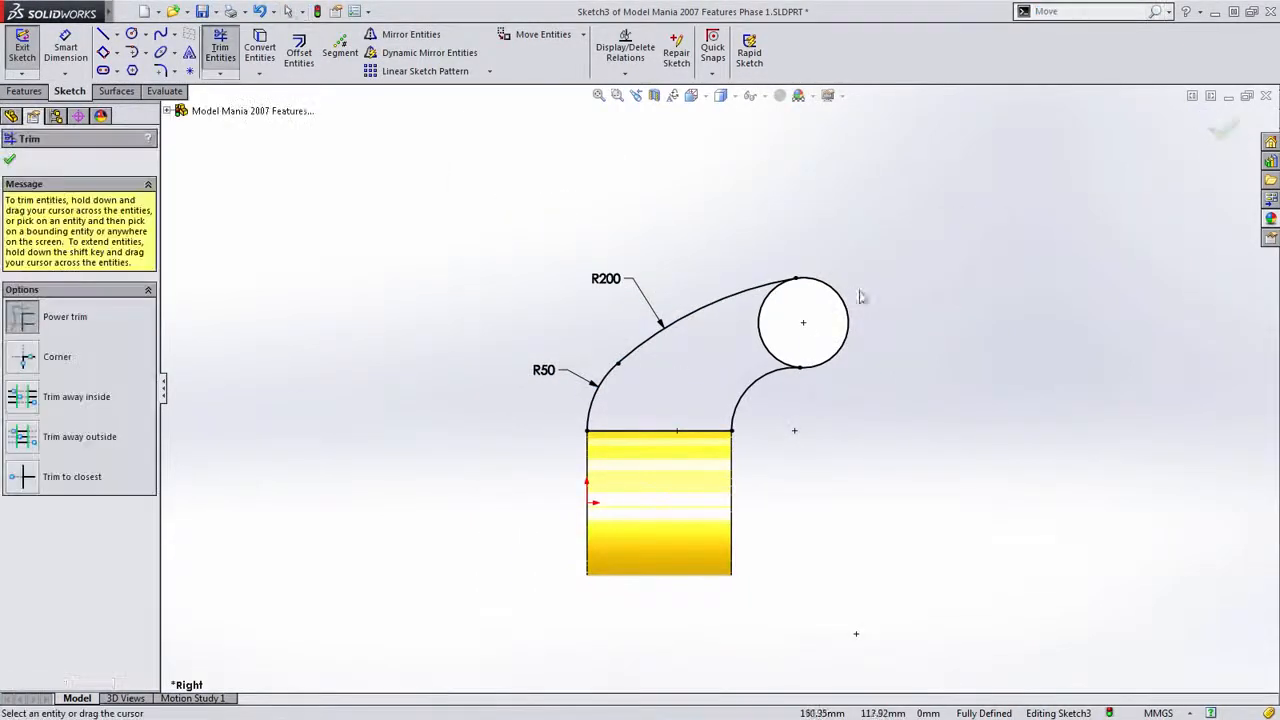
pyautogui.press('Escape')
# Extrude the closed arm profile 20 mm with a Mid Plane end condition and merged result
pyautogui.moveTo(606, 409); pyautogui.dragTo(693, 487, button='middle')
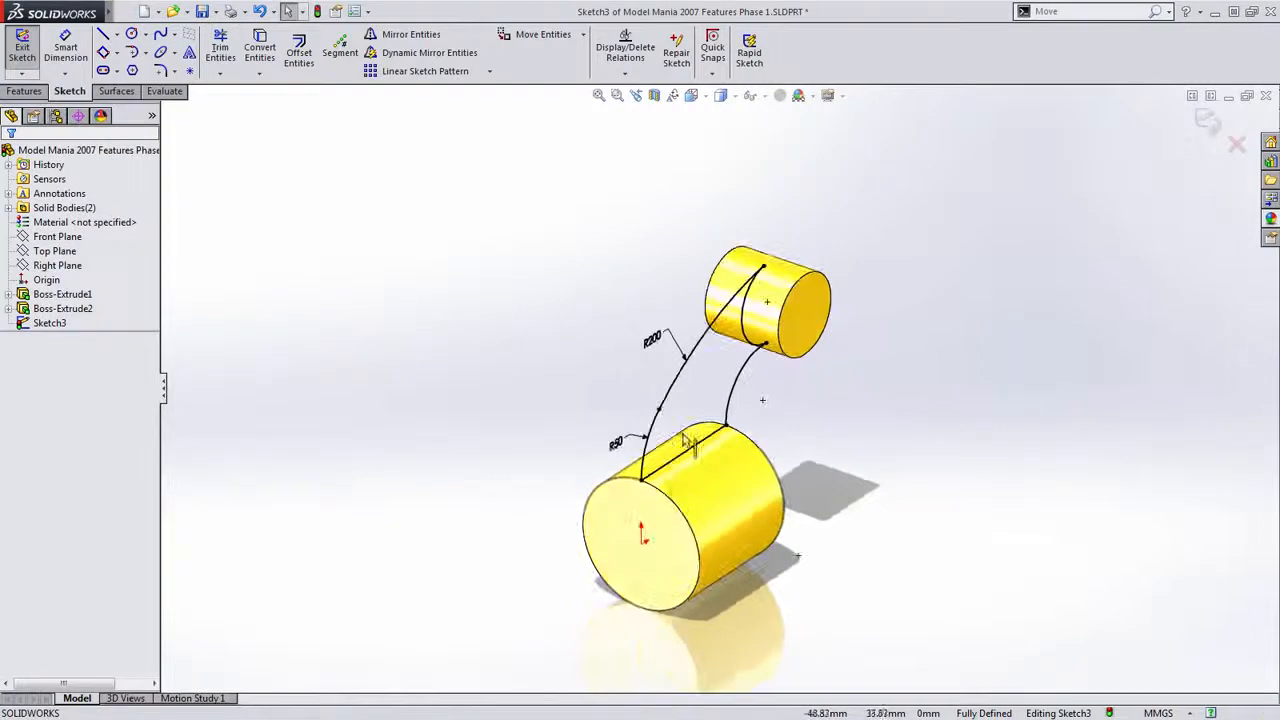
pyautogui.doubleClick(603, 359)
pyautogui.press('s')
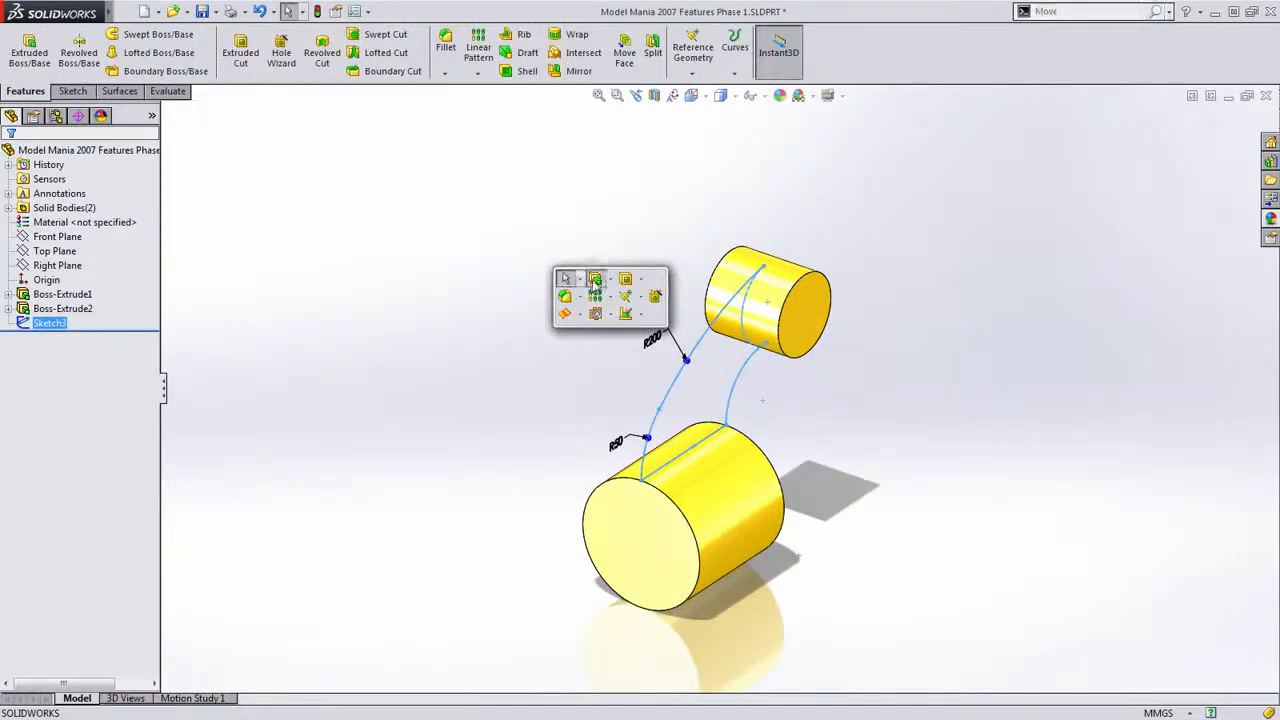
pyautogui.click(595, 281)
pyautogui.rightClick(539, 207)
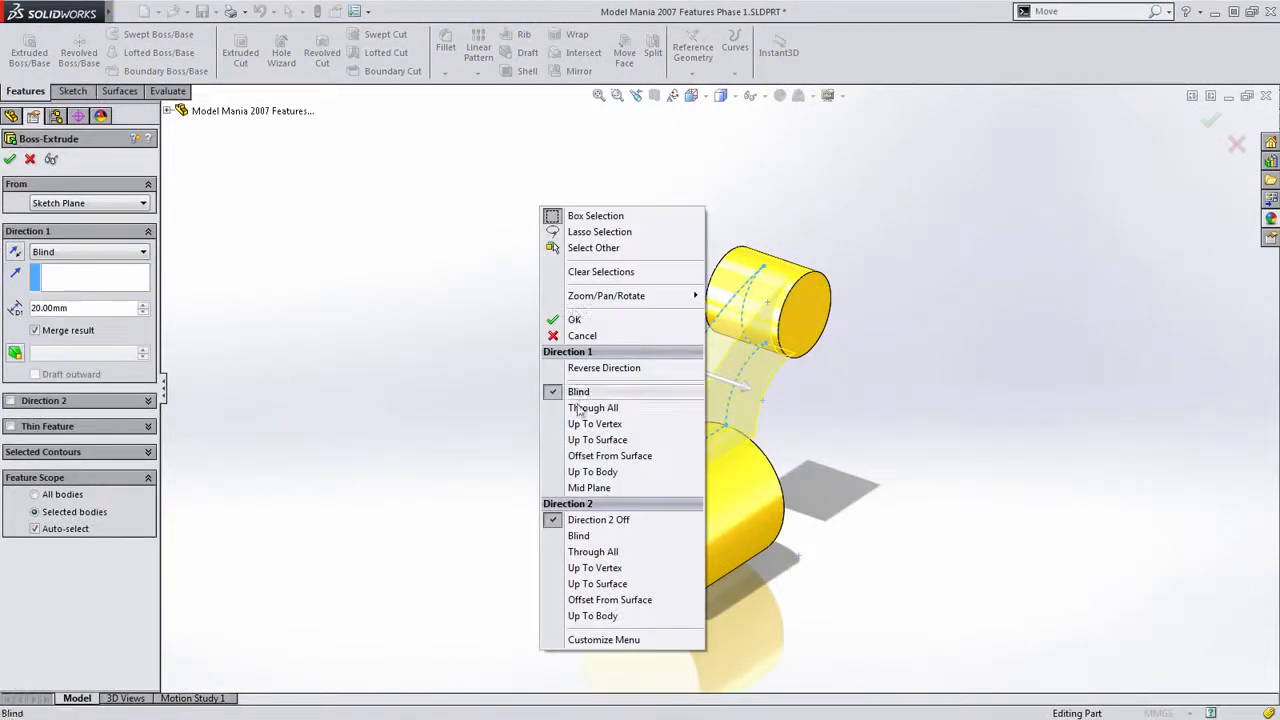
pyautogui.click(589, 487)
pyautogui.scroll(-6, 657, 510)
pyautogui.moveTo(659, 464); pyautogui.dragTo(695, 372, button='middle')
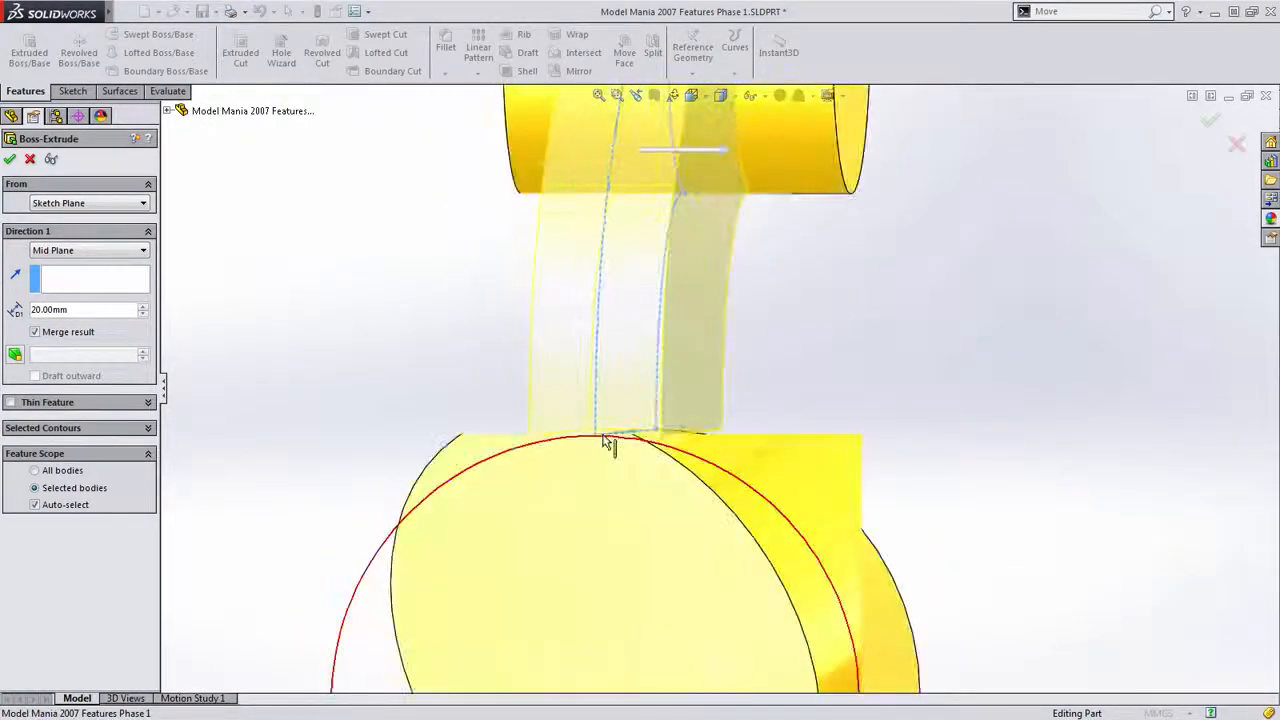
pyautogui.hotkey('ctrl', '7')
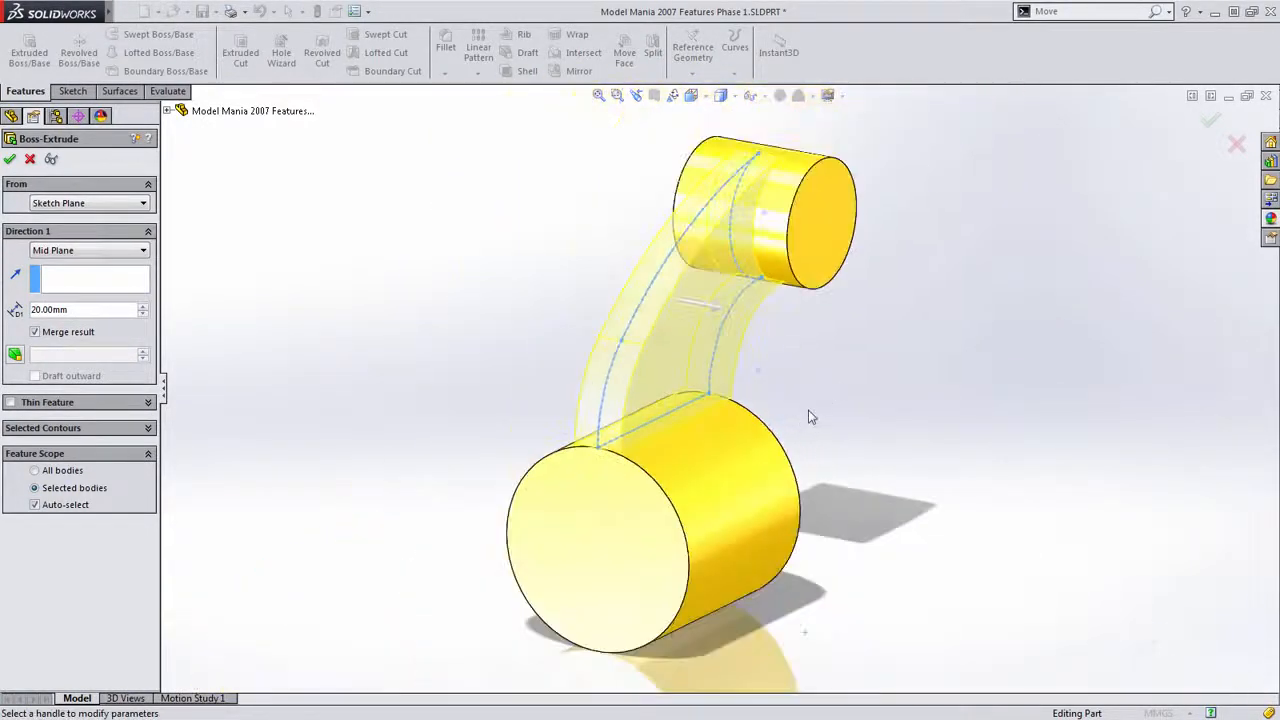
pyautogui.click(9, 161)
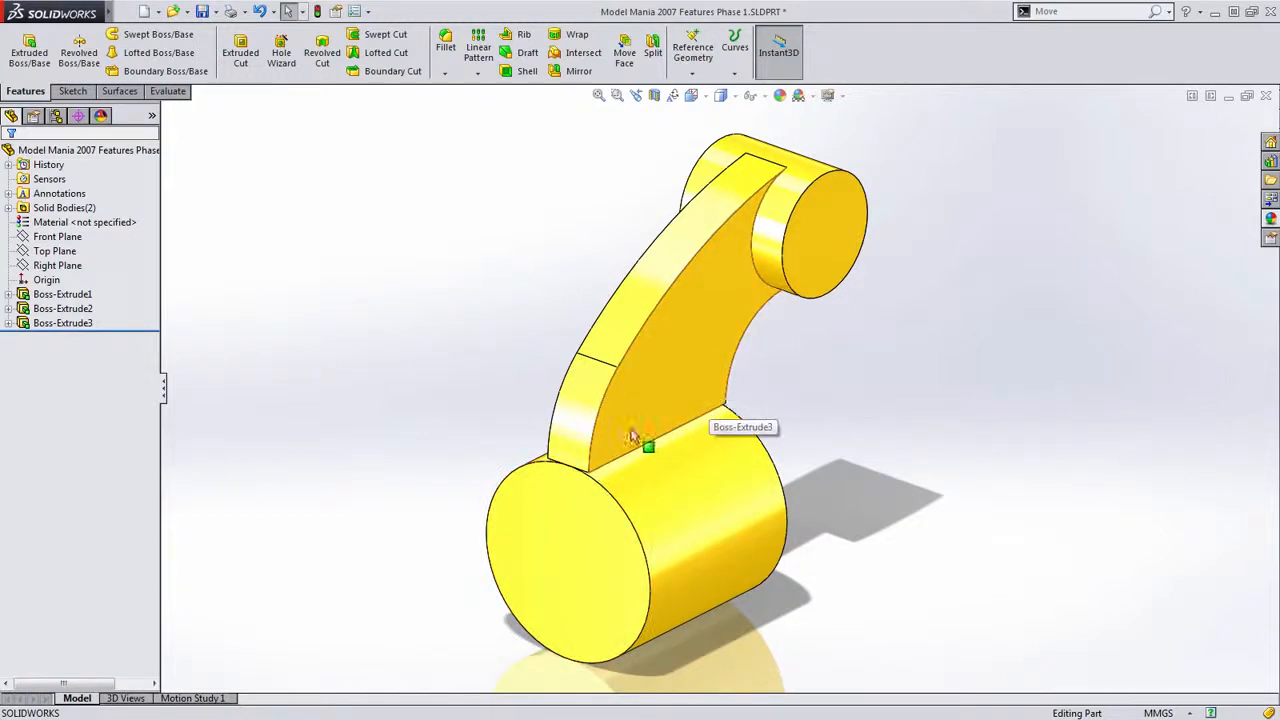
# Inspect the two solid bodies one at a time to see which geometry belongs to each
pyautogui.click(8, 208)
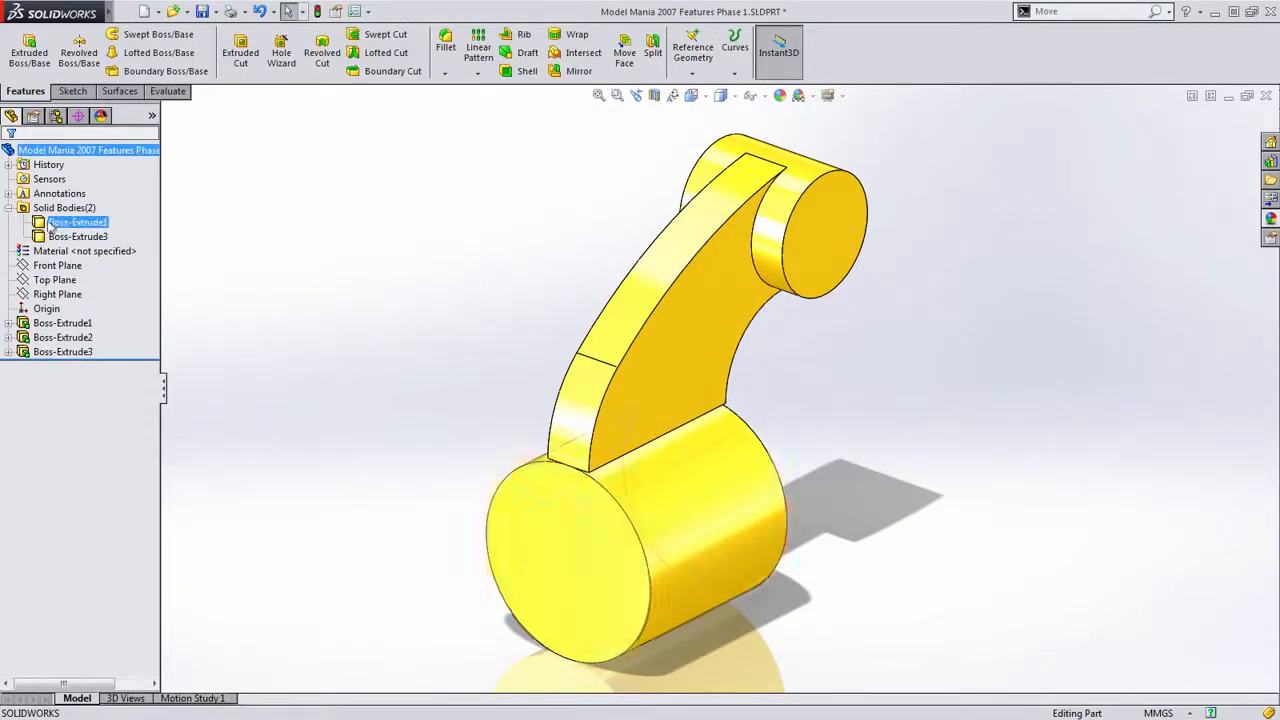
pyautogui.click(77, 222)
pyautogui.click(77, 236)
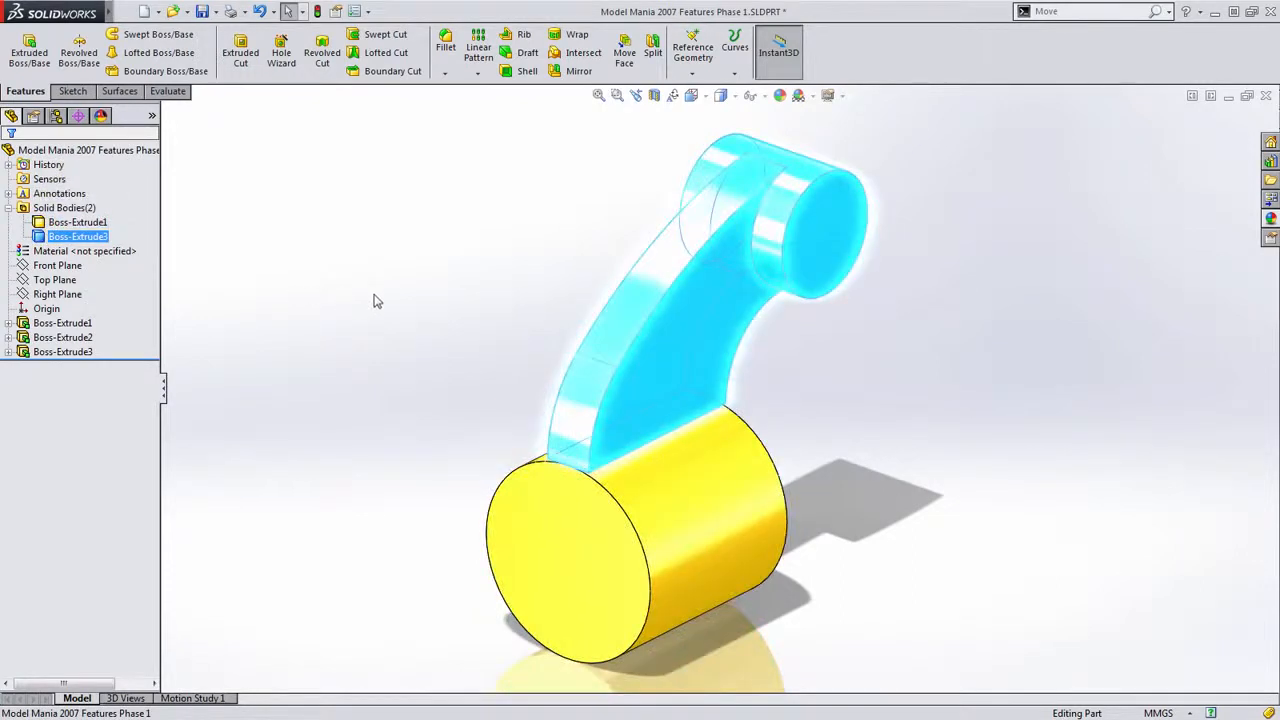
pyautogui.press('Escape')
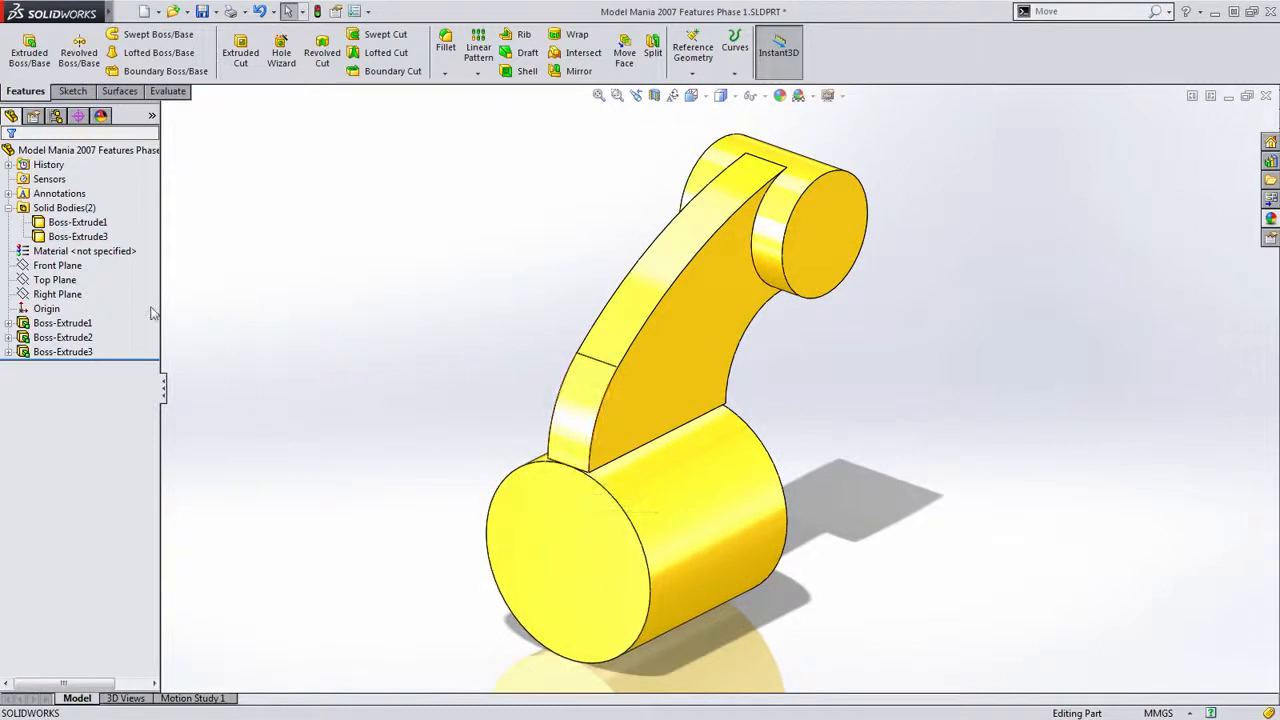
pyautogui.click(8, 208)
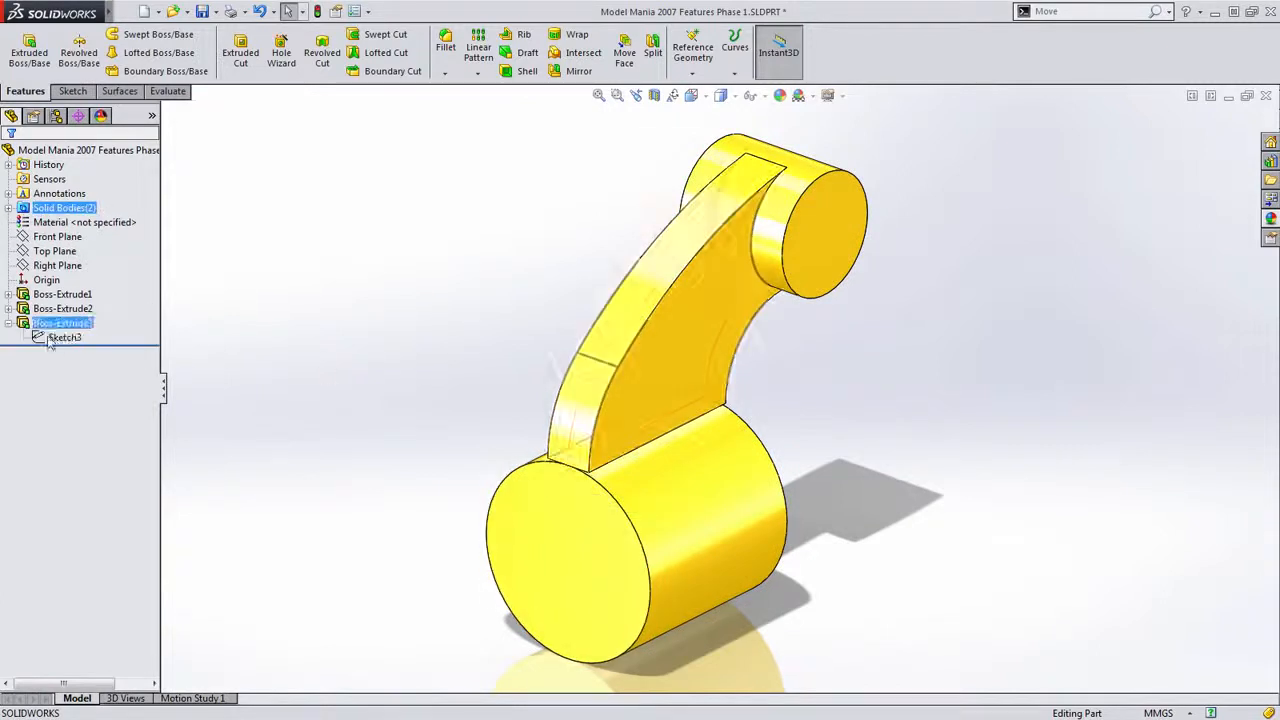
# Reopen the arm extrusion's sketch and delete the horizontal line along the large boss's upper edge
pyautogui.click(60, 337)
pyautogui.click(78, 305)
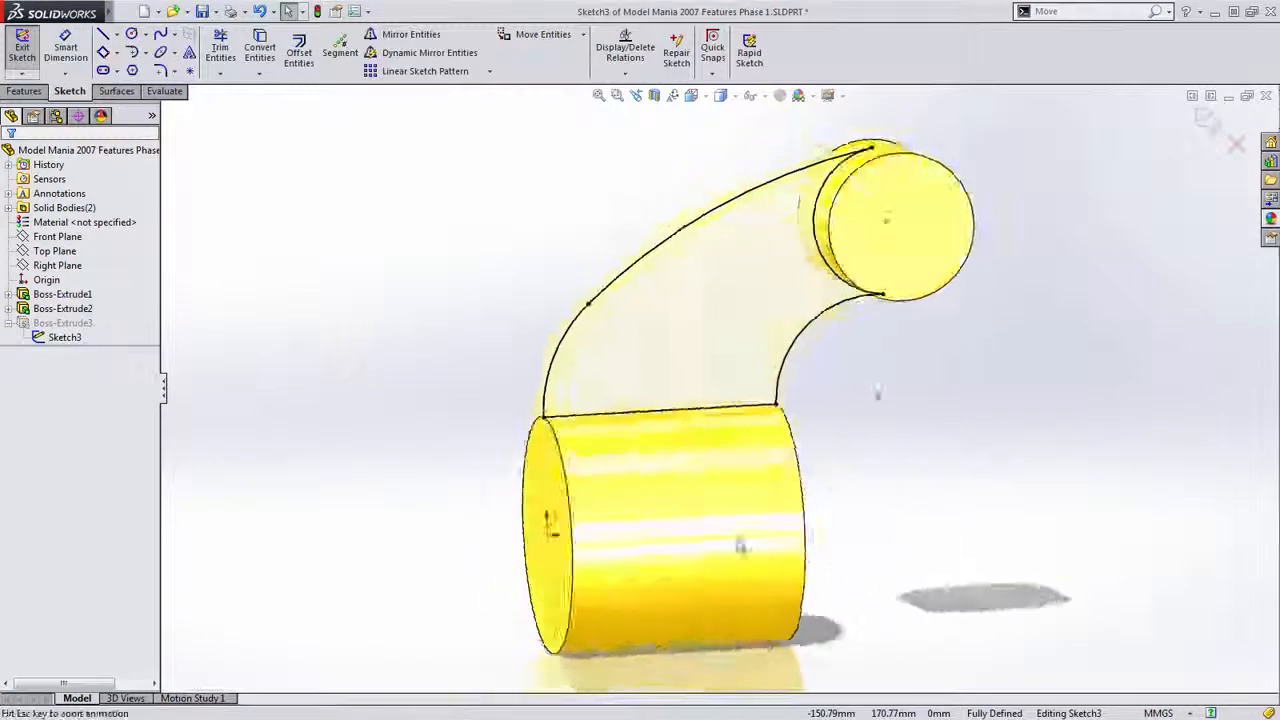
pyautogui.click(725, 403)
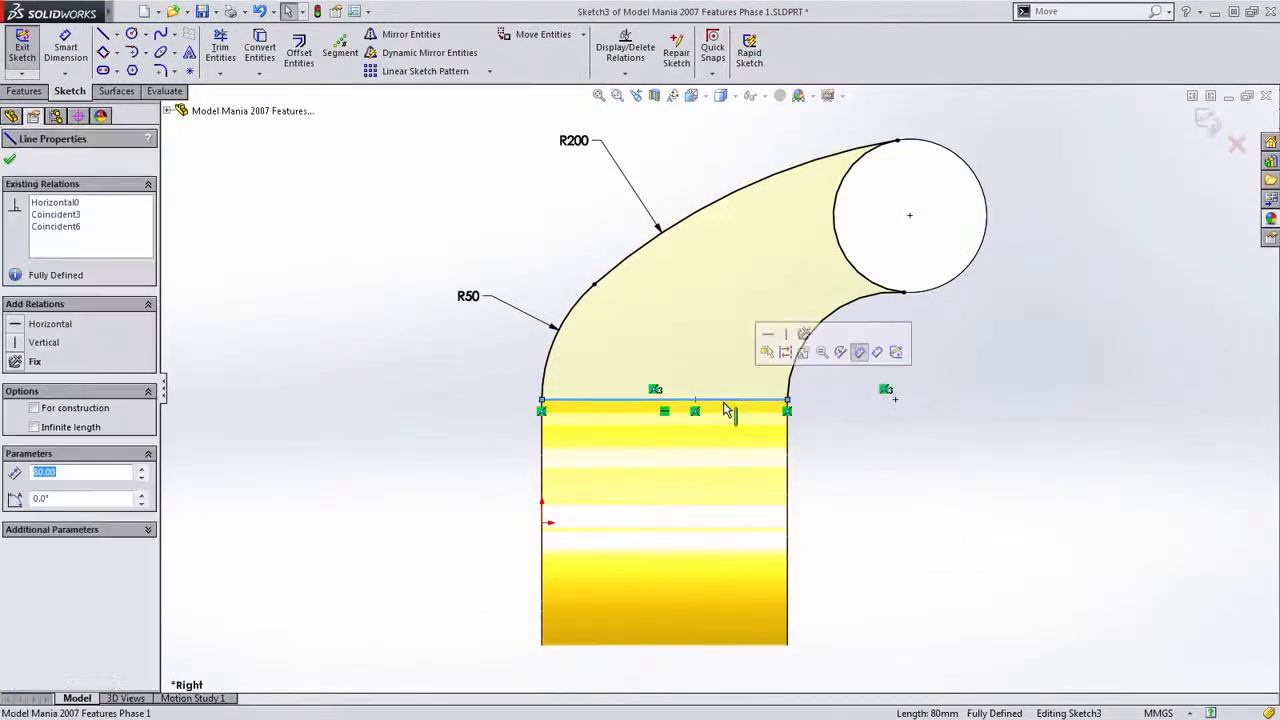
pyautogui.click(369, 369)
# Close the arm profile with three connected lines: down 40 mm to the origin, across the large boss, and up to the inner arc's end
pyautogui.press('s')
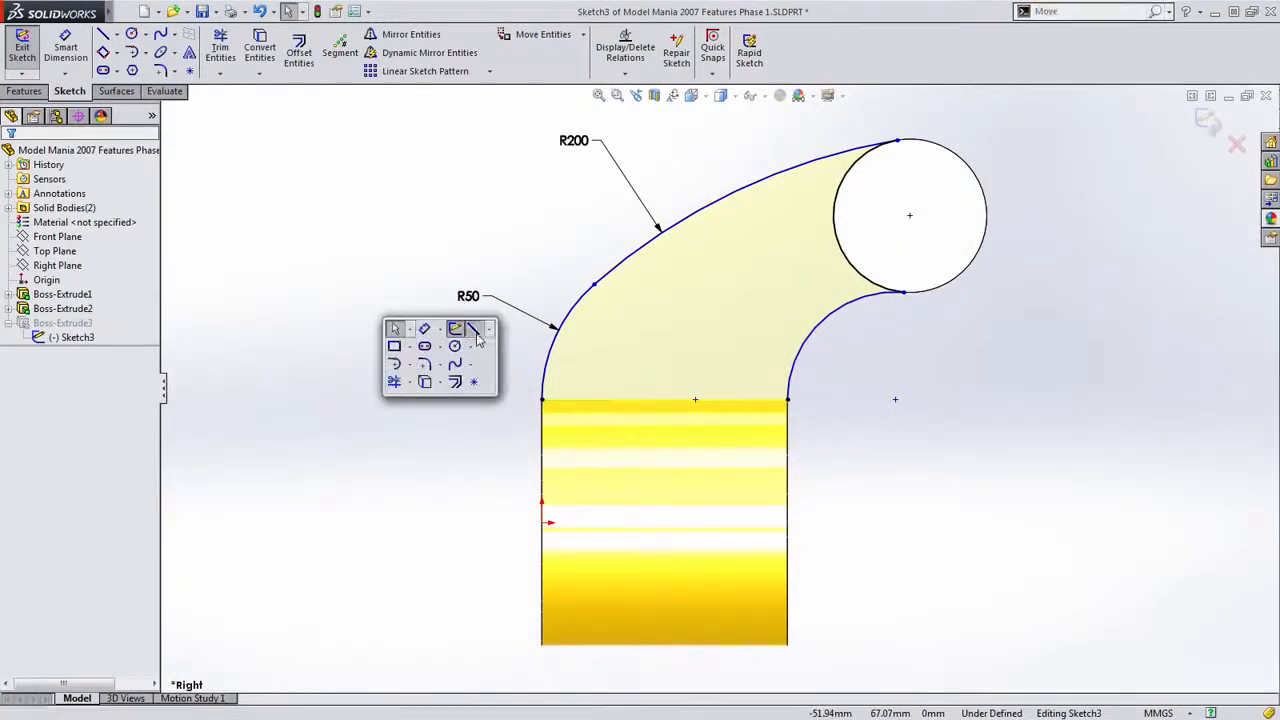
pyautogui.click(475, 330)
pyautogui.click(541, 400)
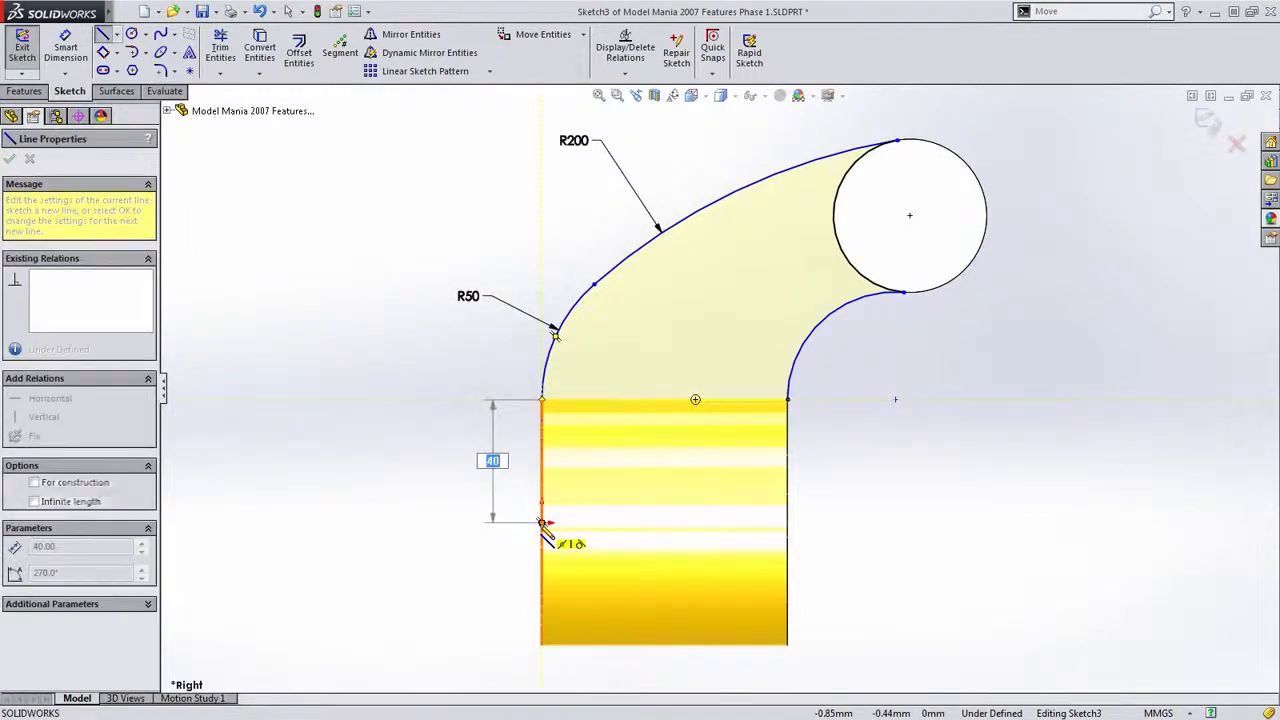
pyautogui.click(541, 521)
pyautogui.click(788, 521)
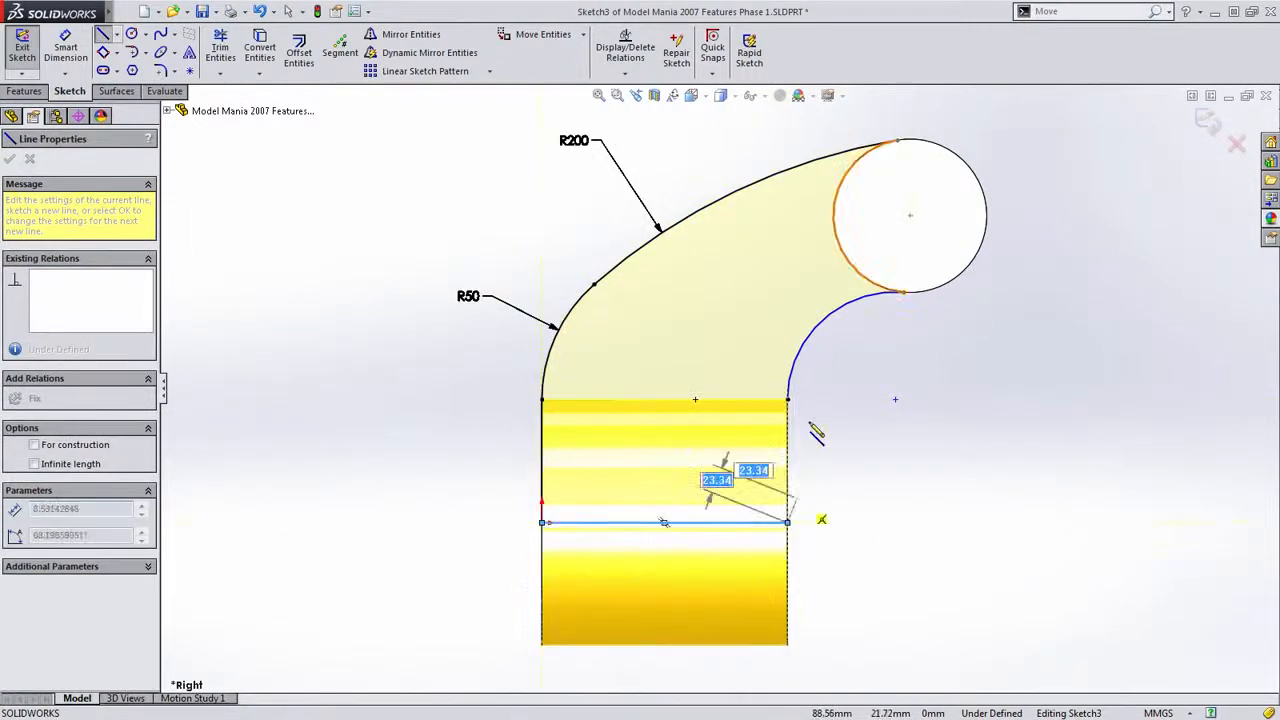
pyautogui.click(789, 401)
pyautogui.press('Escape')
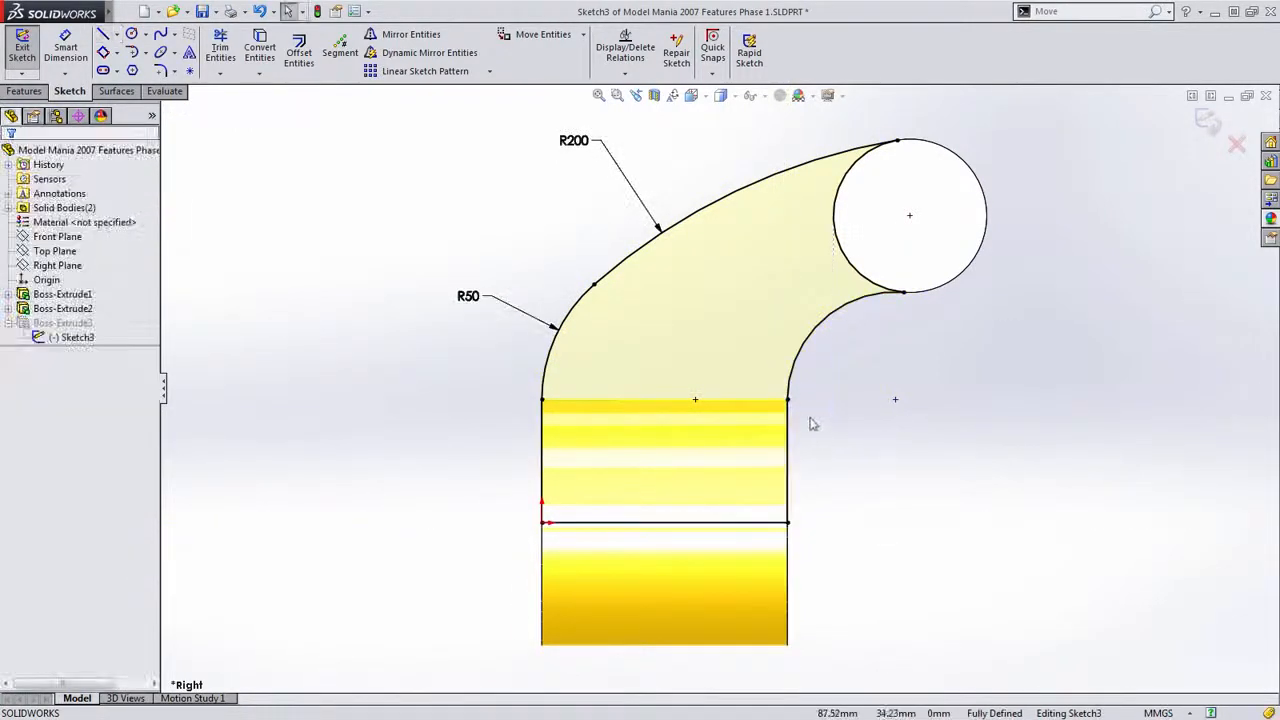
pyautogui.moveTo(672, 410)
pyautogui.mouseDown(button='middle')
pyautogui.moveTo(580, 494)
pyautogui.moveTo(529, 457)
pyautogui.moveTo(860, 373)
pyautogui.moveTo(855, 402)
pyautogui.mouseUp(button='middle')
pyautogui.scroll(1, 855, 402)
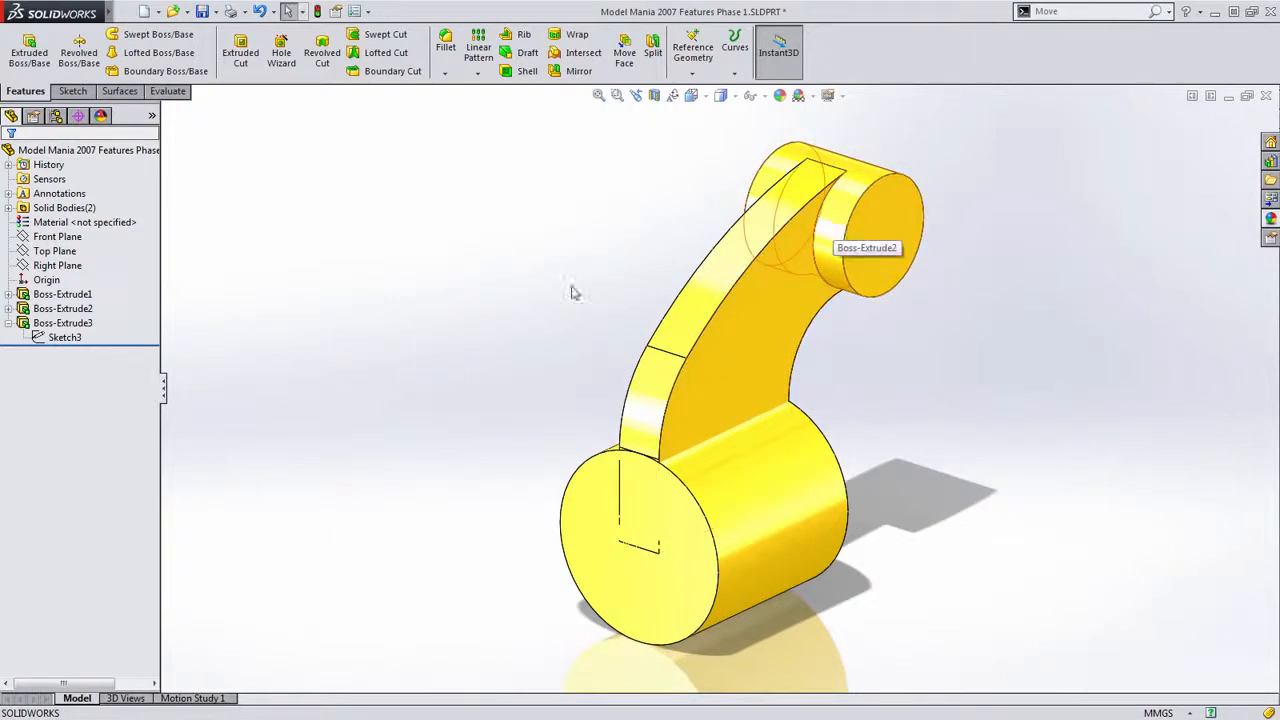
# Edit the arm extrusion and set its feature scope to All bodies
pyautogui.click(62, 323)
pyautogui.click(106, 277)
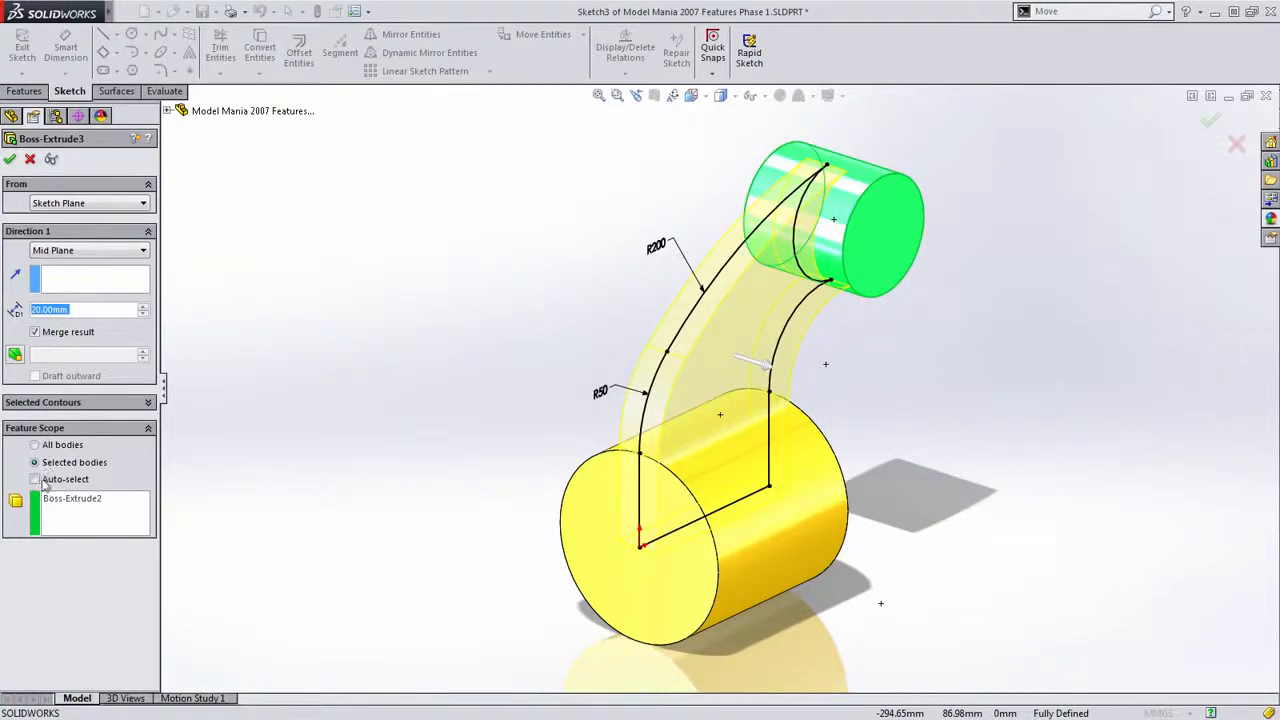
pyautogui.click(36, 445)
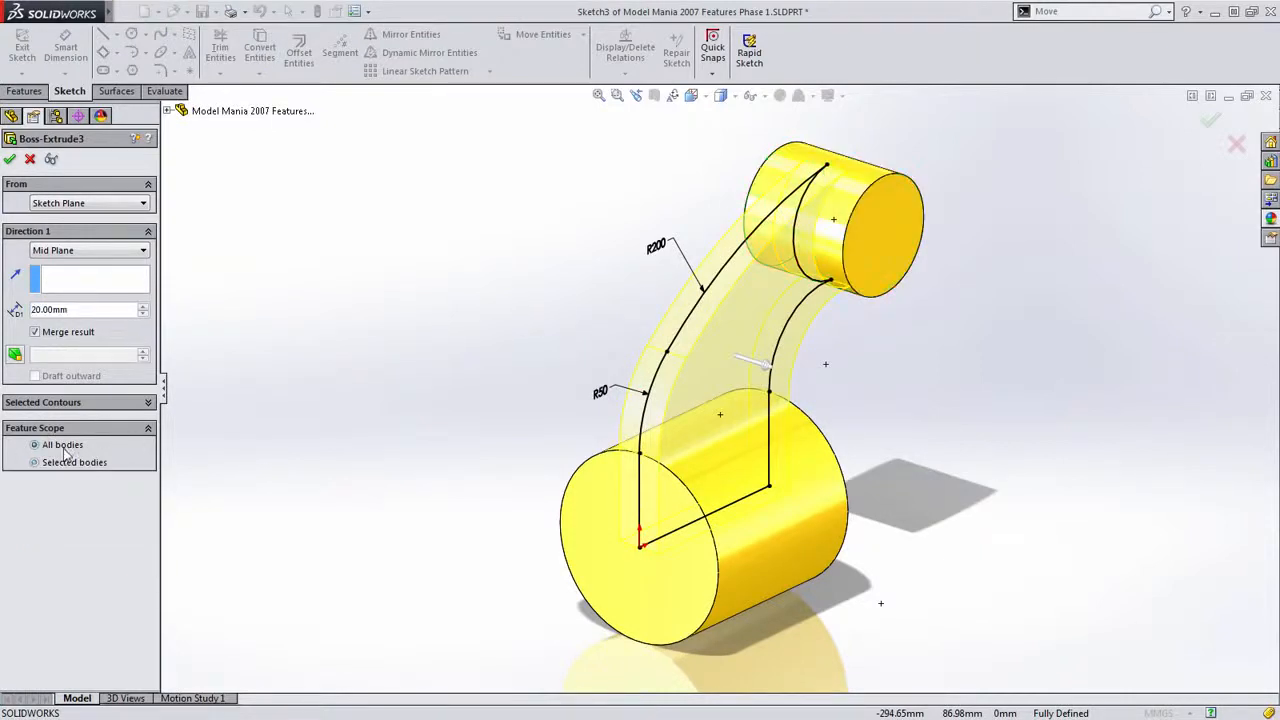
pyautogui.click(11, 160)
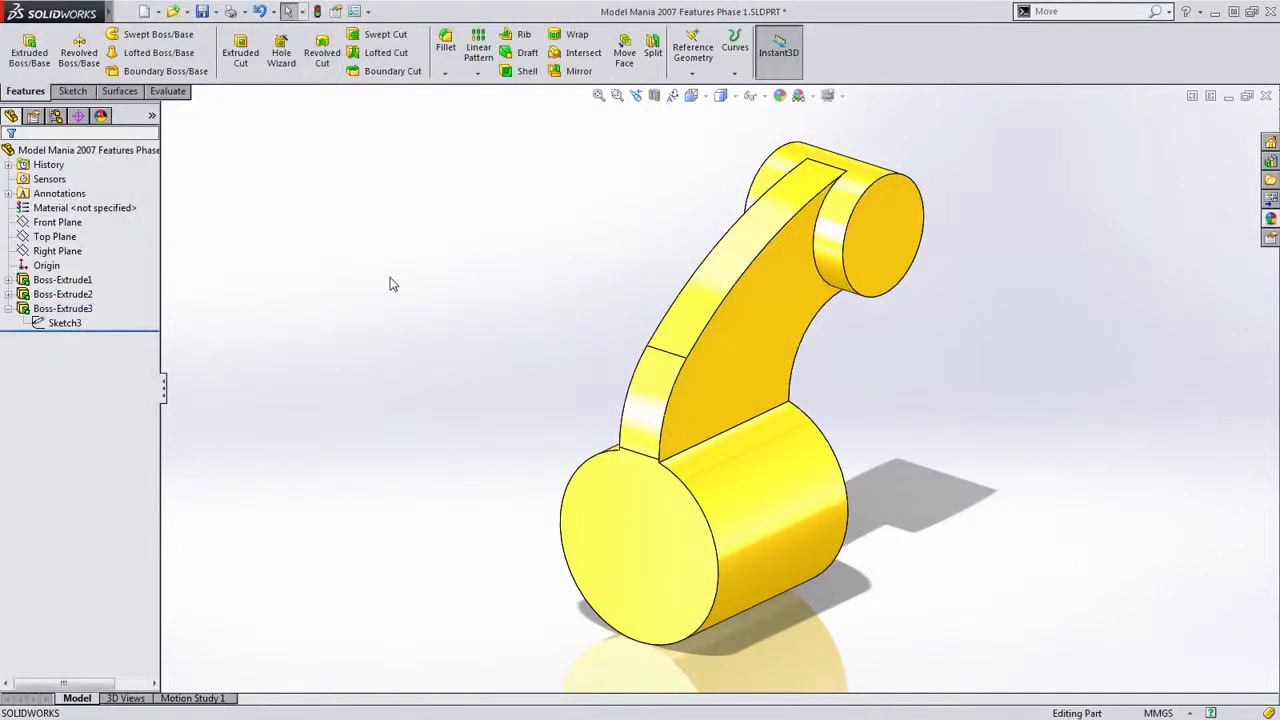
# Sketch a 30 mm diameter circle centered on the small boss's end face
pyautogui.click(885, 273)
pyautogui.click(1003, 203)
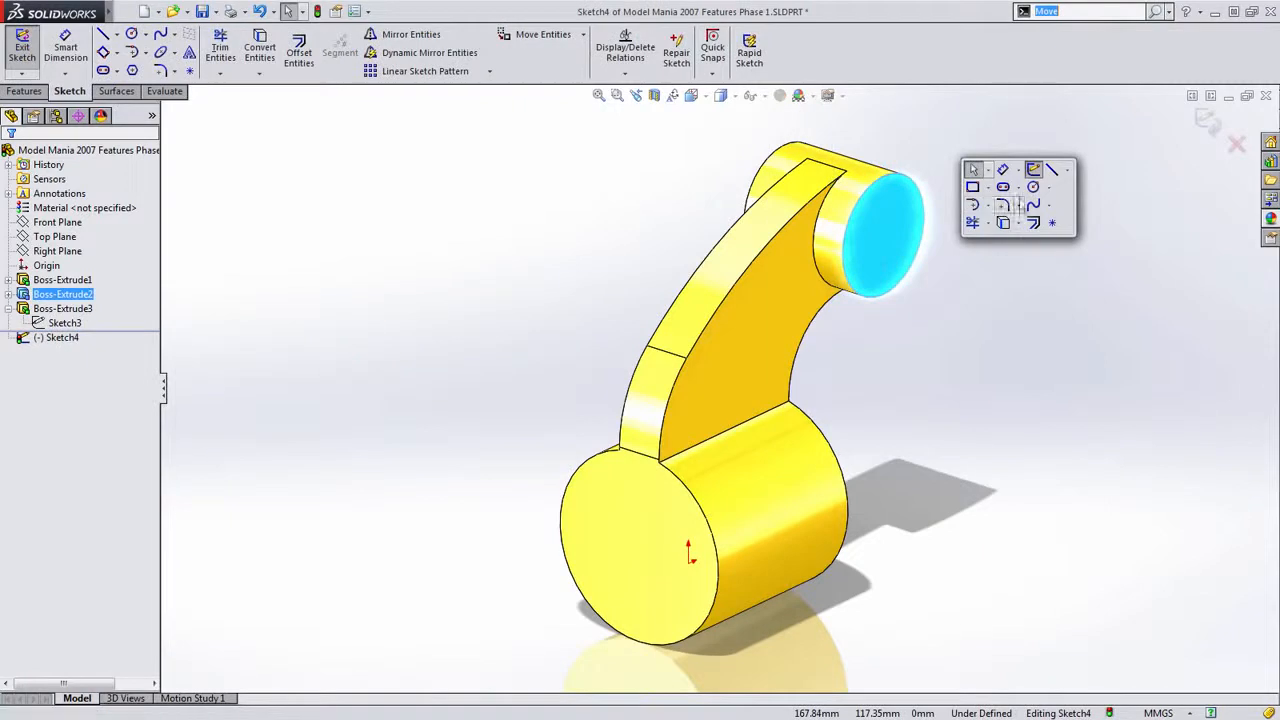
pyautogui.click(1033, 187)
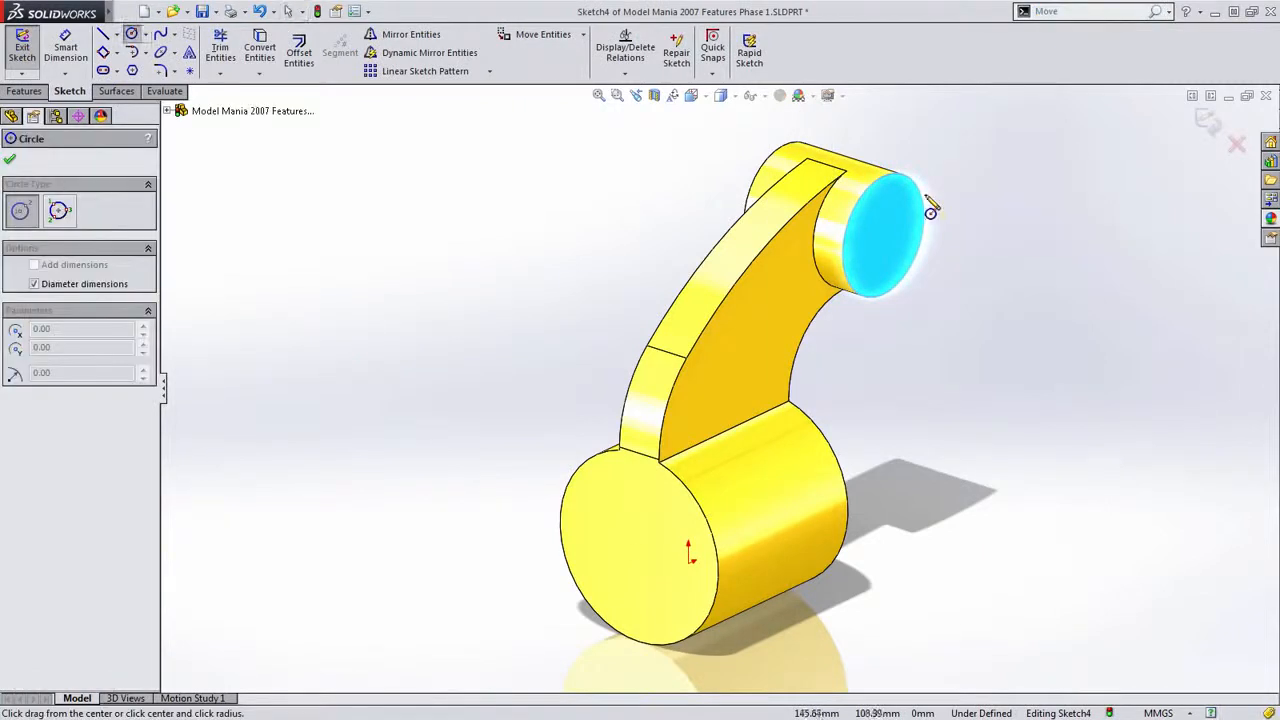
pyautogui.click(884, 236)
pyautogui.write('30')
pyautogui.press('Return')
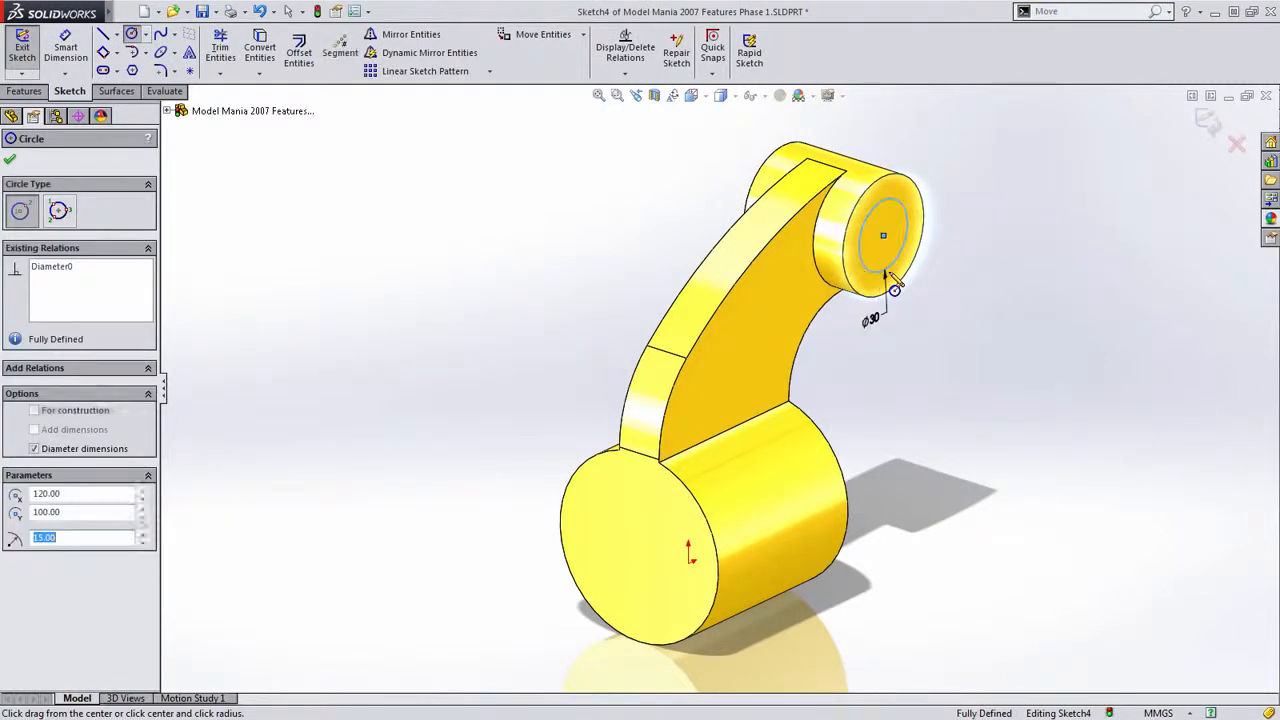
pyautogui.press('Escape')
pyautogui.doubleClick(991, 299)
# Cut the 30 mm circle through all of the small boss
pyautogui.press('s')
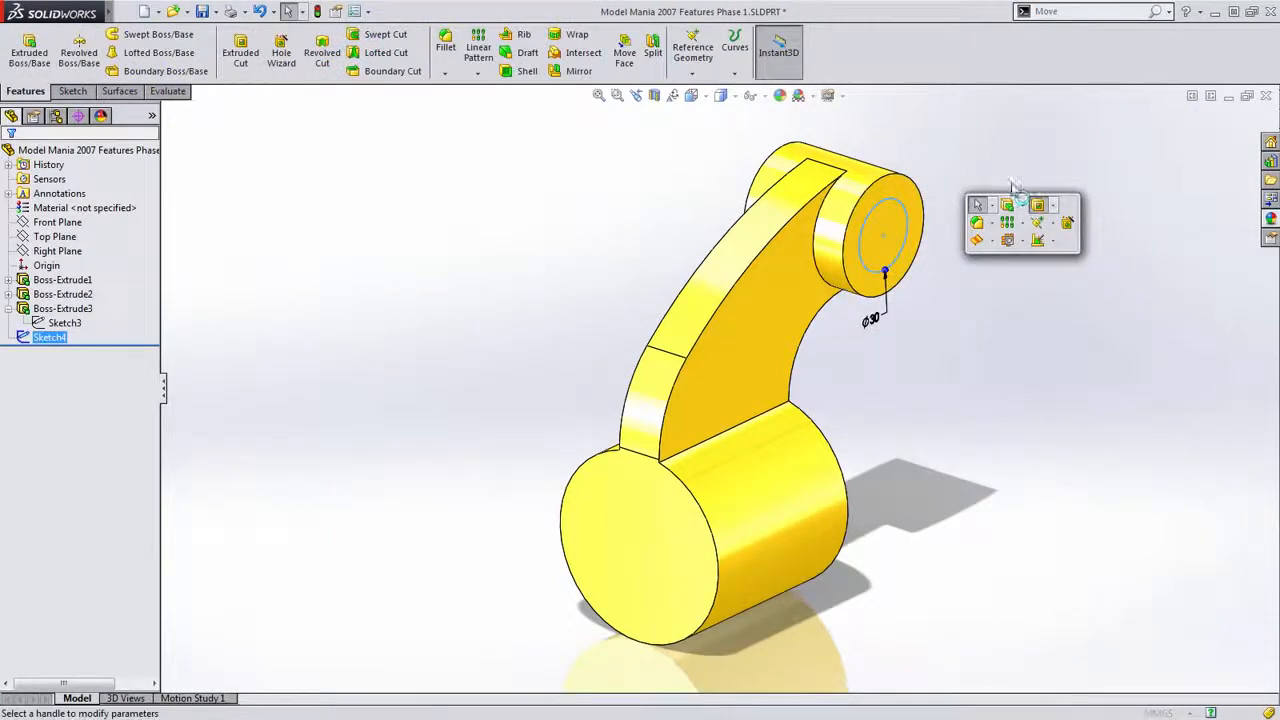
pyautogui.click(1035, 217)
pyautogui.rightClick(1010, 178)
pyautogui.click(1040, 376)
pyautogui.press('Return')
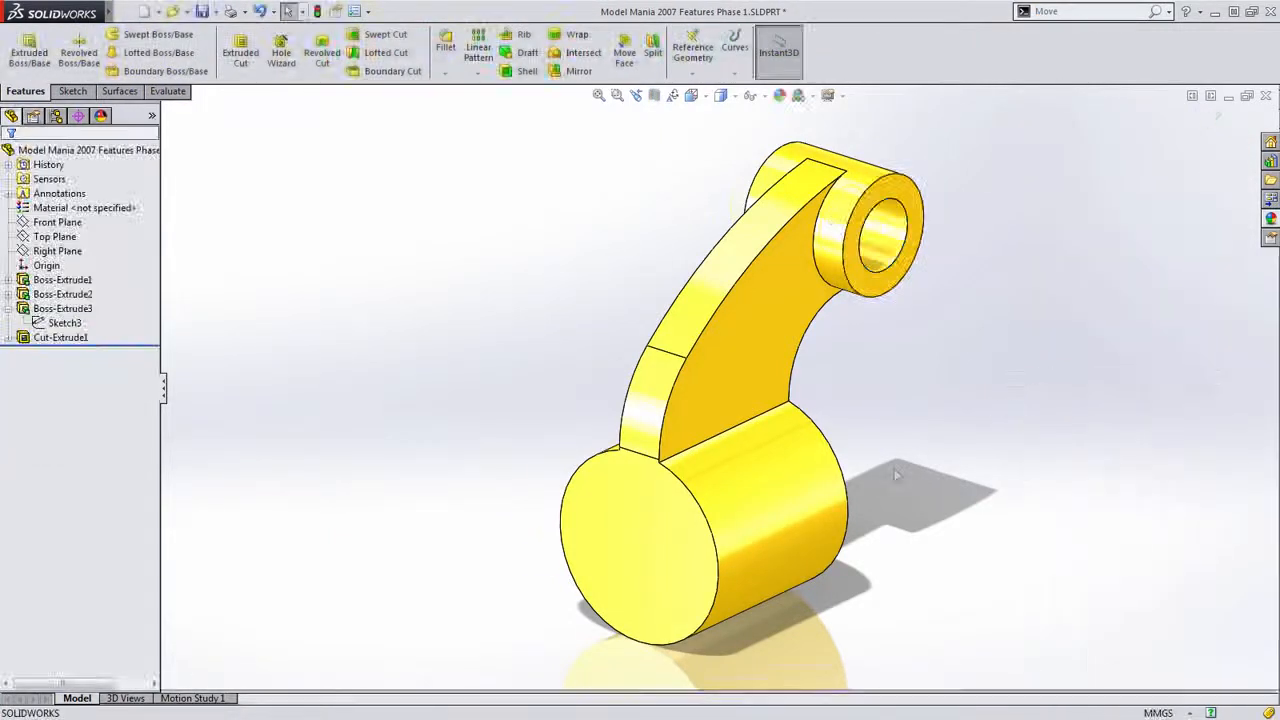
# Sketch a 50 mm diameter circle centered at the origin on the large boss's front face
pyautogui.click(620, 543)
pyautogui.click(674, 466)
pyautogui.press('s')
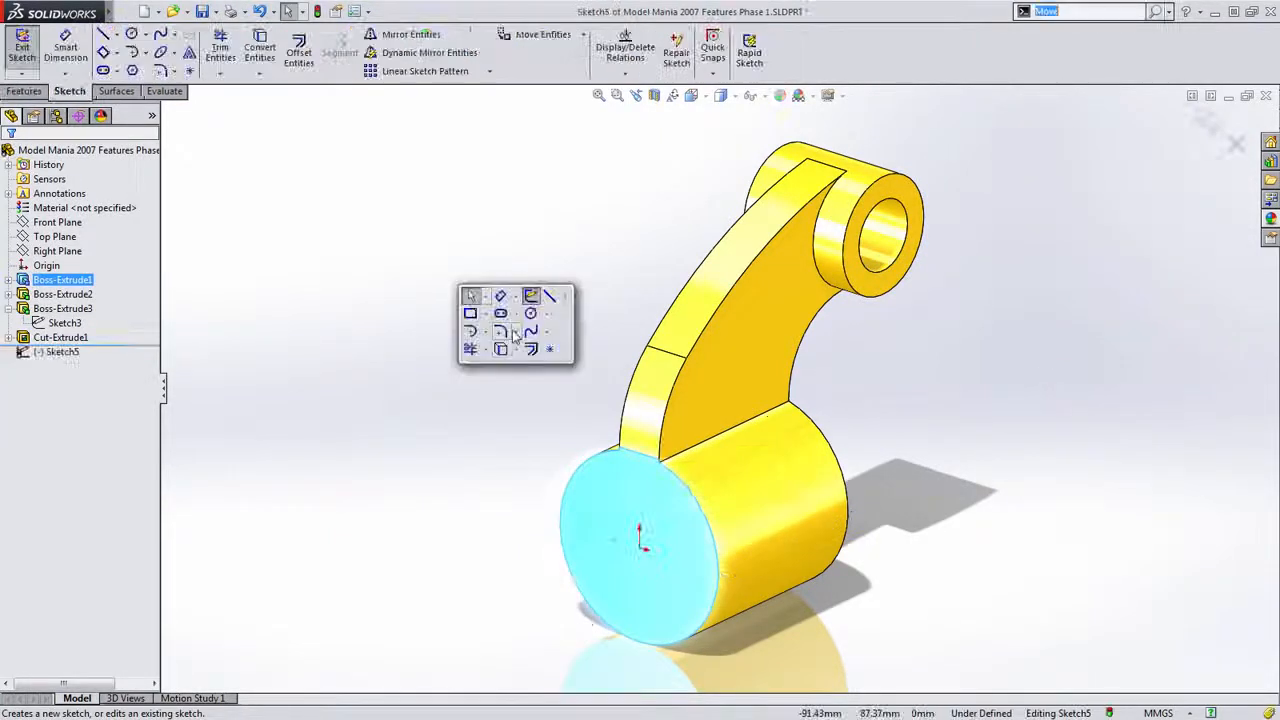
pyautogui.click(531, 296)
pyautogui.click(640, 548)
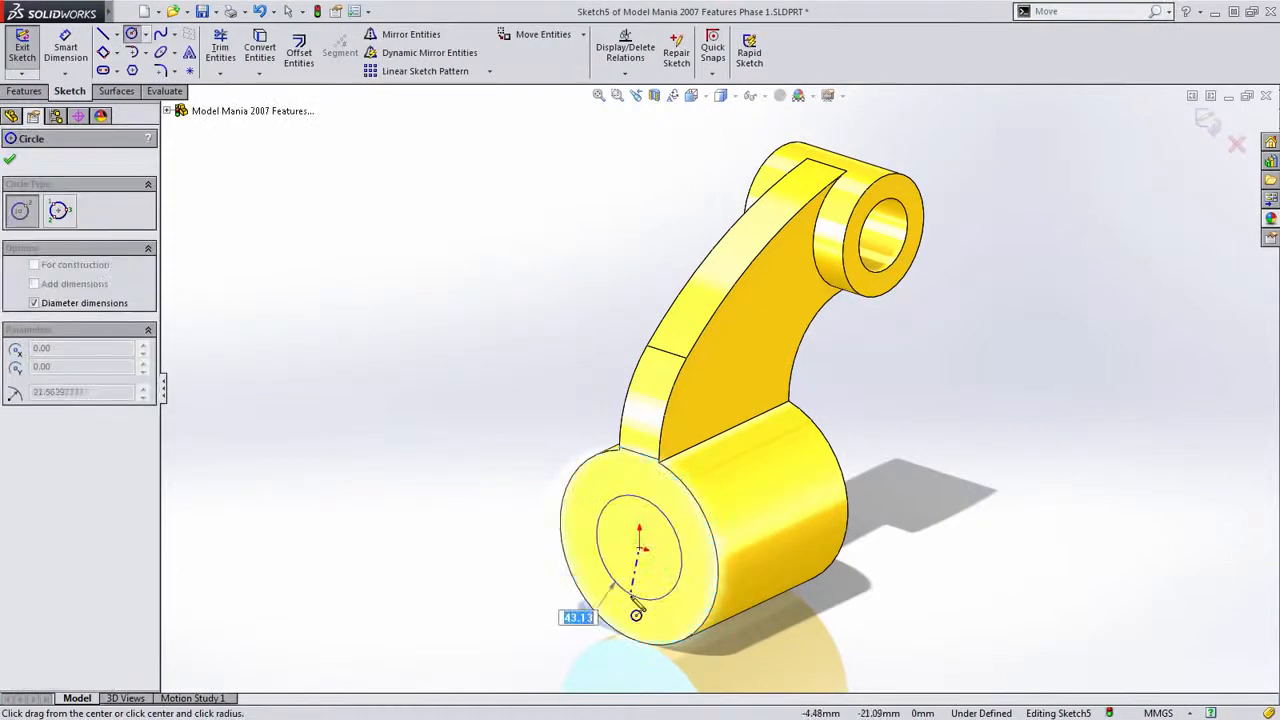
pyautogui.write('50')
pyautogui.press('Return')
pyautogui.press('Escape')
pyautogui.doubleClick(434, 344)
# Cut the 50 mm circle through all of the large boss
pyautogui.press('s')
pyautogui.click(489, 261)
pyautogui.rightClick(479, 262)
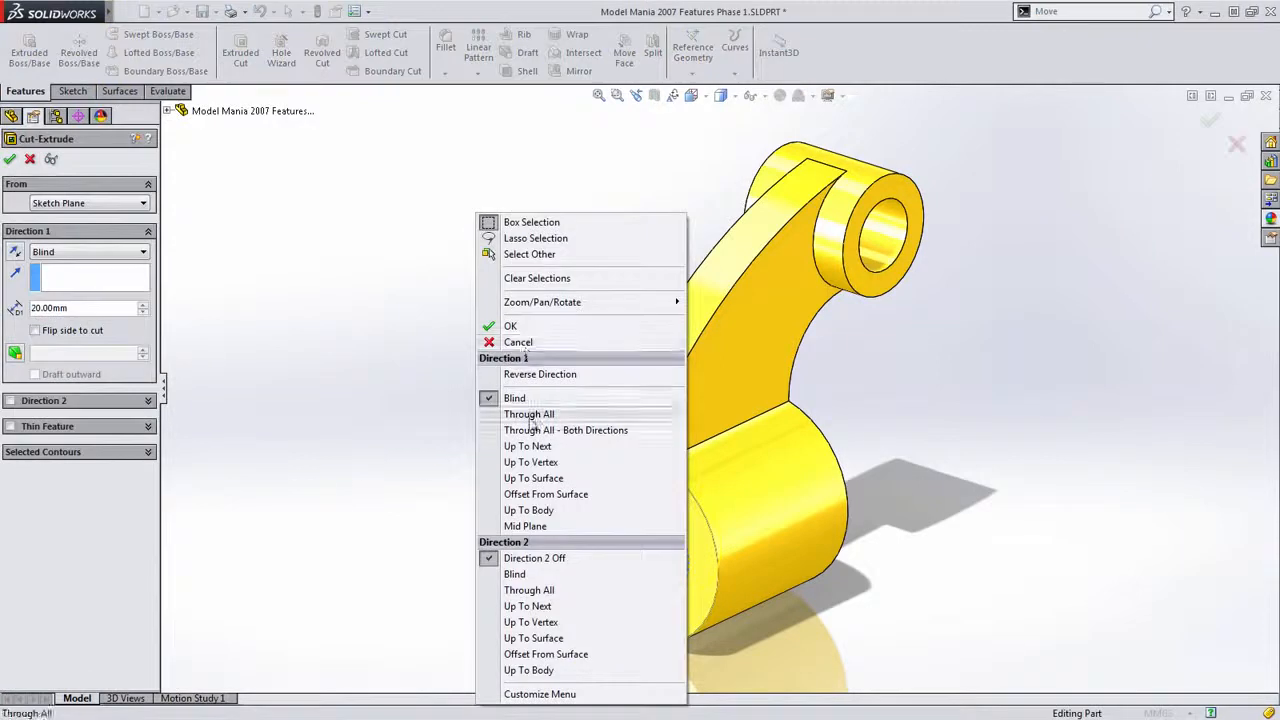
pyautogui.click(531, 416)
pyautogui.press('Return')
# Sketch a 14 mm wide corner rectangle on the large boss's front face, spanning the bore's upper edge and ending just above the origin
pyautogui.click(660, 478)
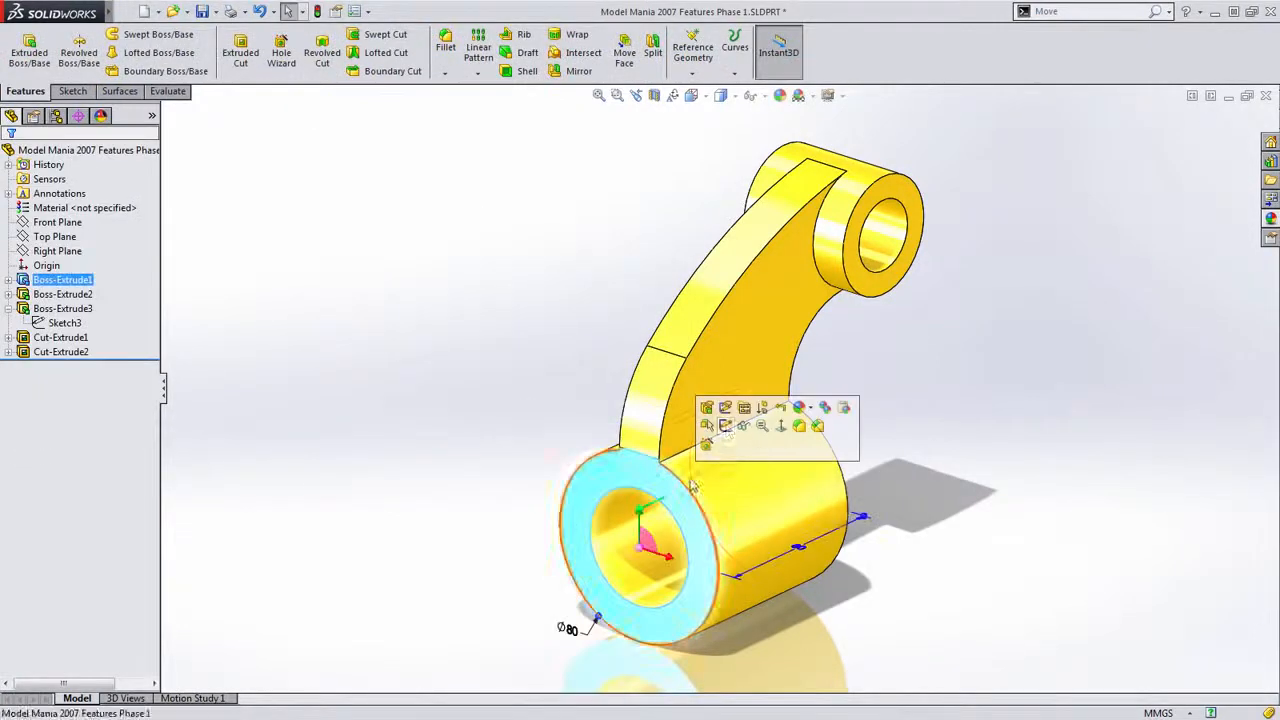
pyautogui.click(706, 442)
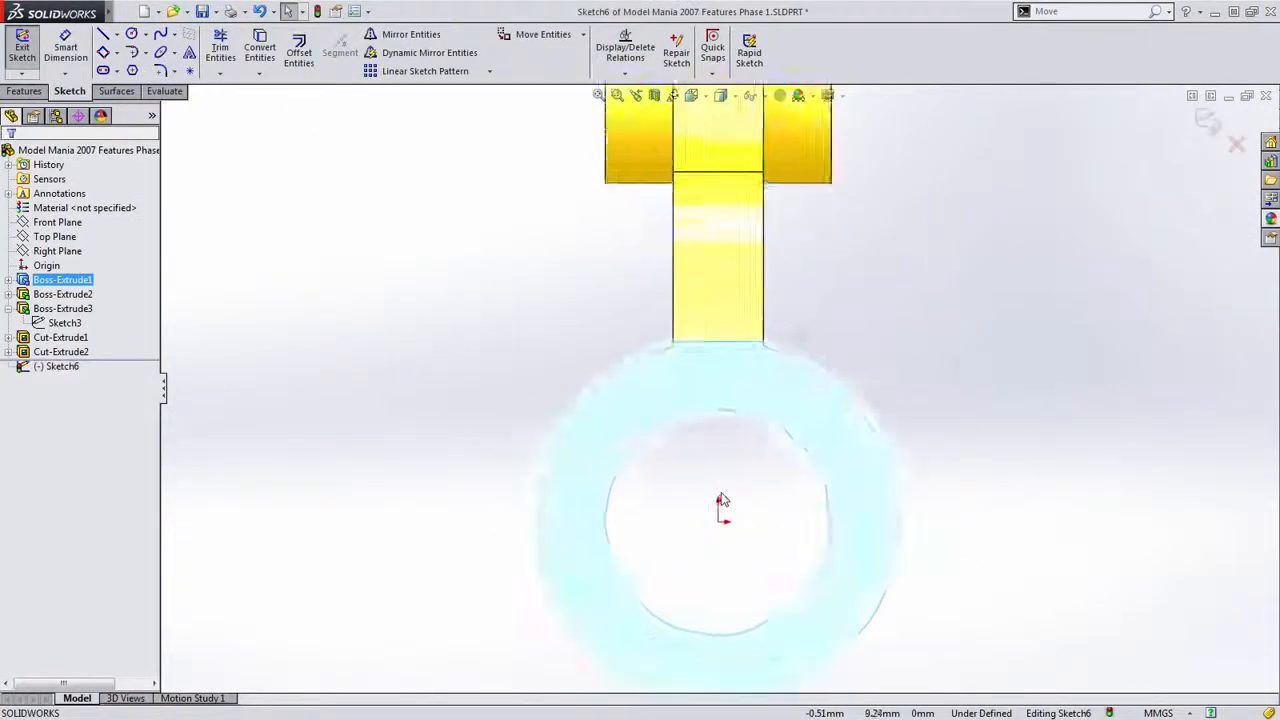
pyautogui.press('s')
pyautogui.click(726, 435)
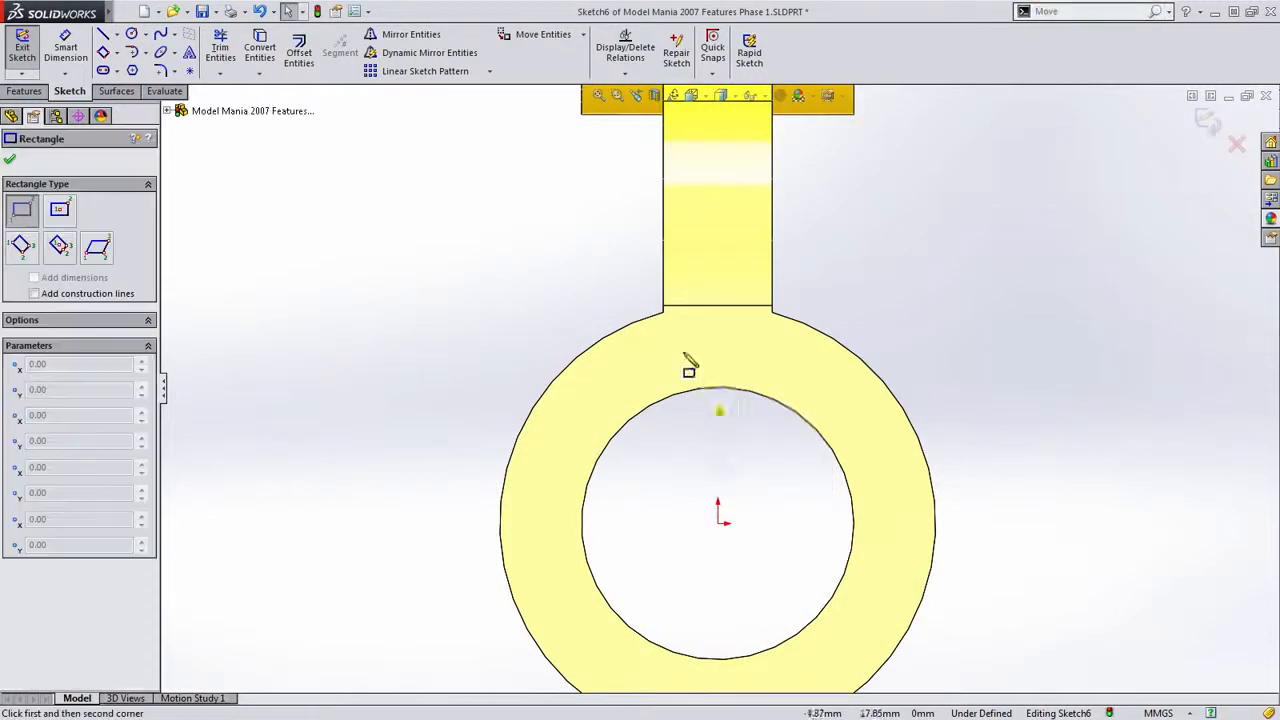
pyautogui.click(683, 352)
pyautogui.press('Tab')
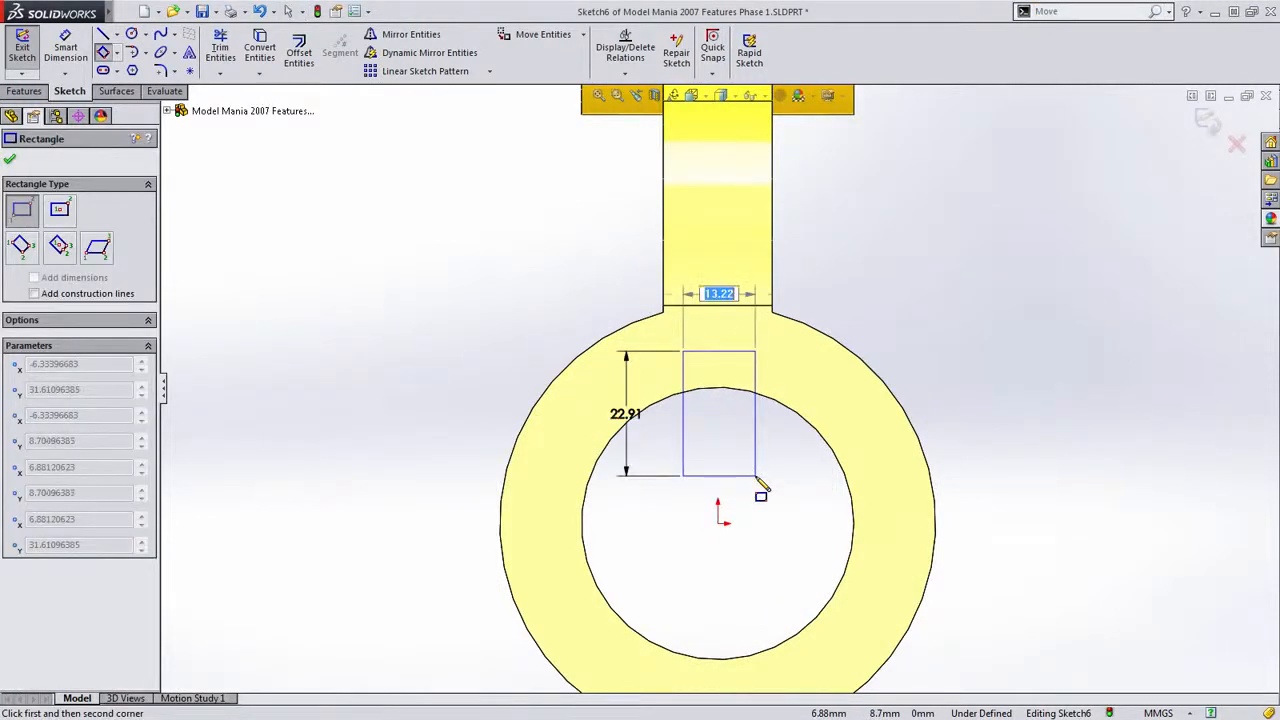
pyautogui.write('14')
pyautogui.press('Tab')
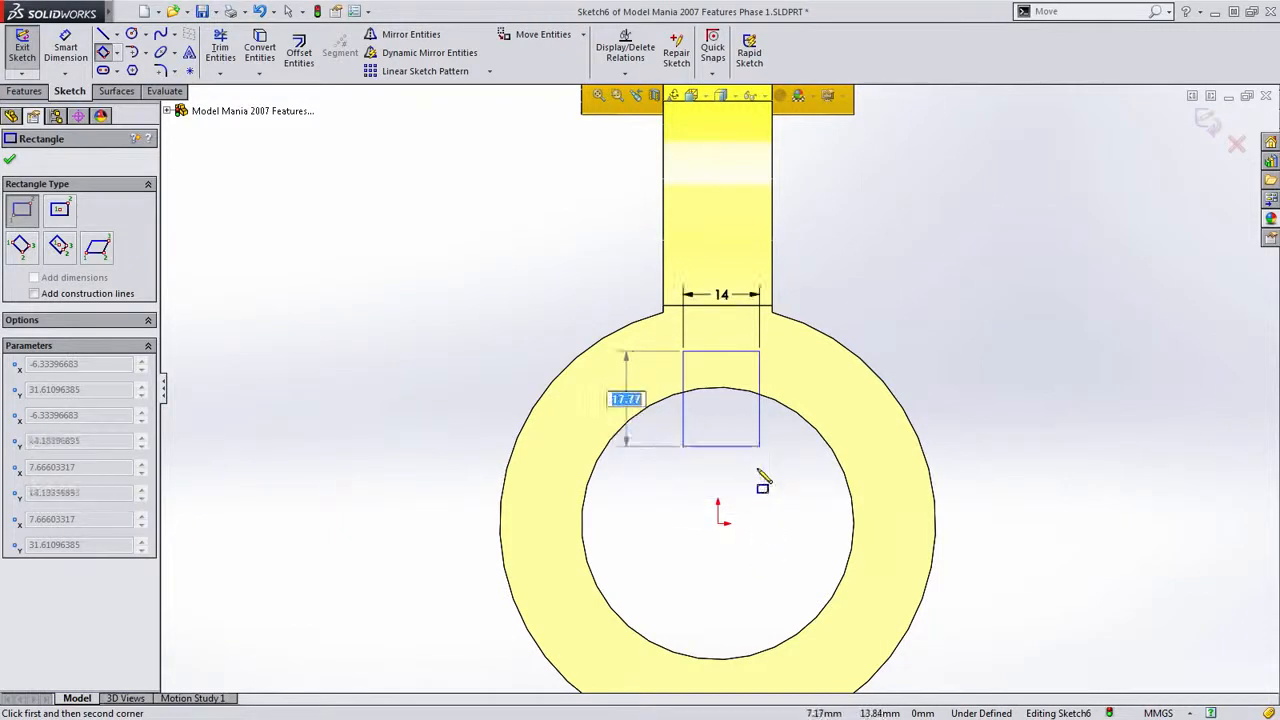
pyautogui.click(760, 491)
pyautogui.press('Escape')
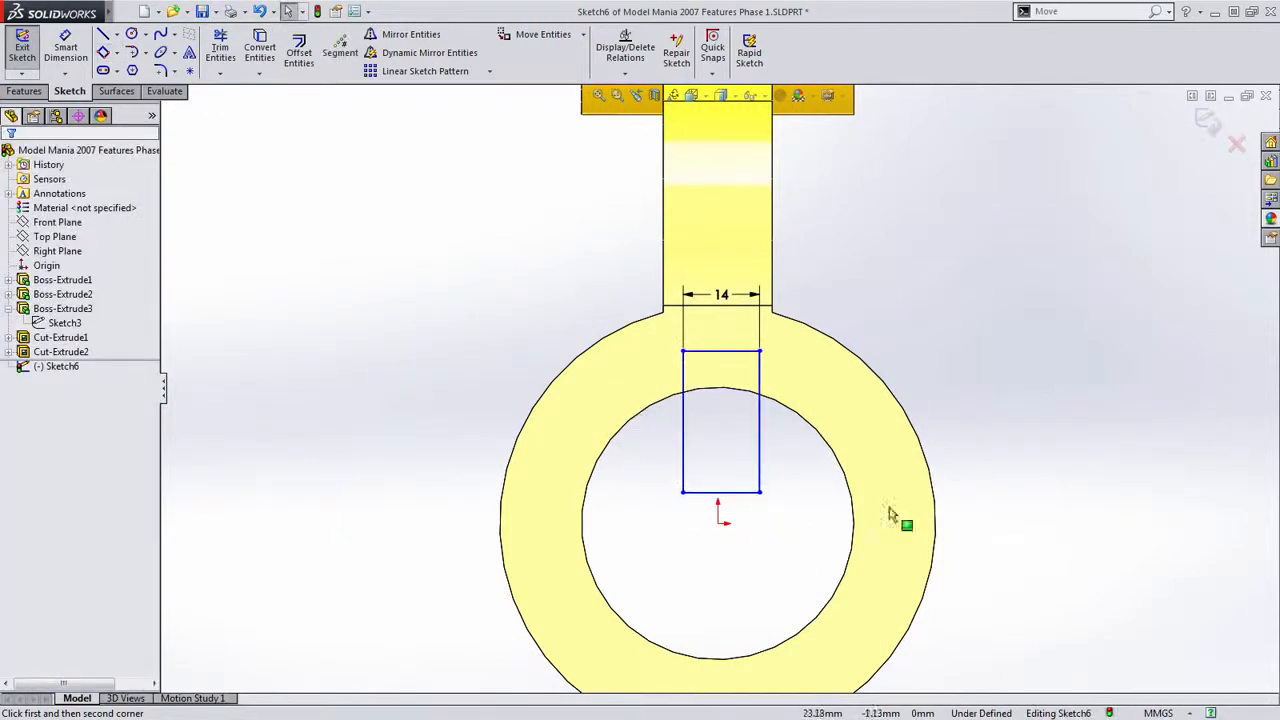
# Make the origin the midpoint of the keyway rectangle's lower line
pyautogui.click(750, 493)
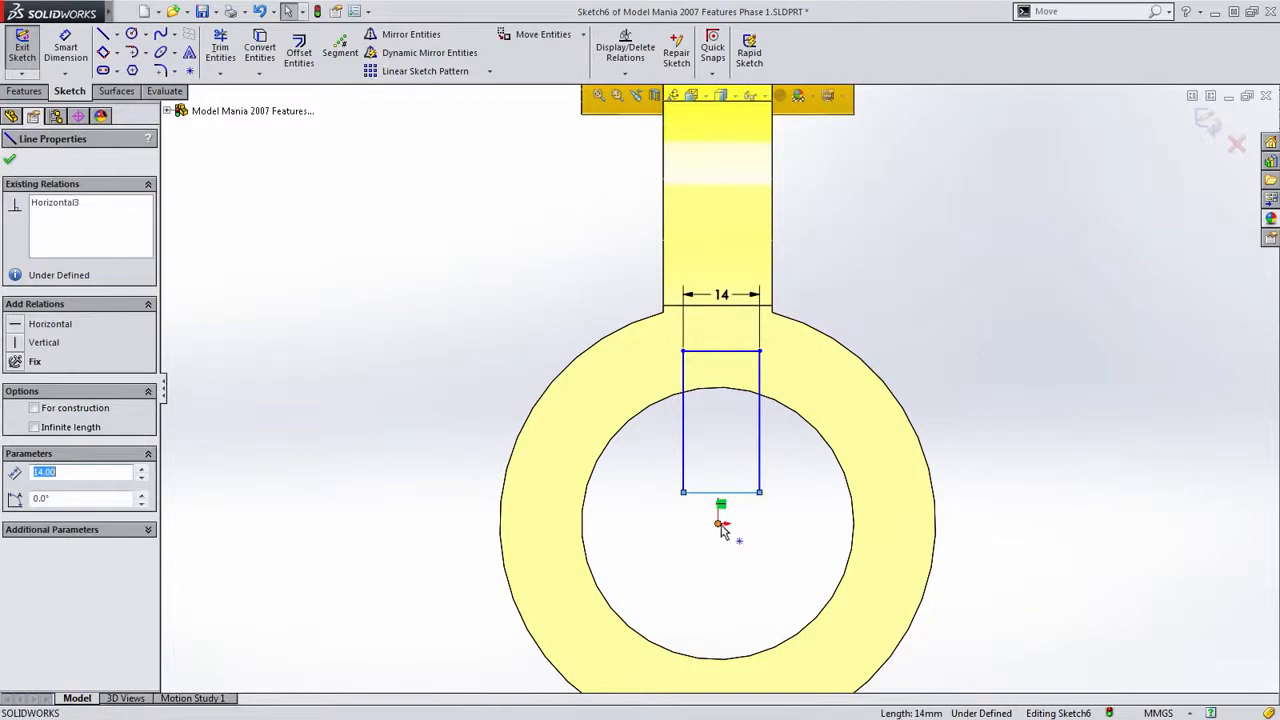
pyautogui.keyDown('ctrl'); pyautogui.click(720, 525); pyautogui.keyUp('ctrl')
pyautogui.click(776, 466)
pyautogui.click(797, 519)
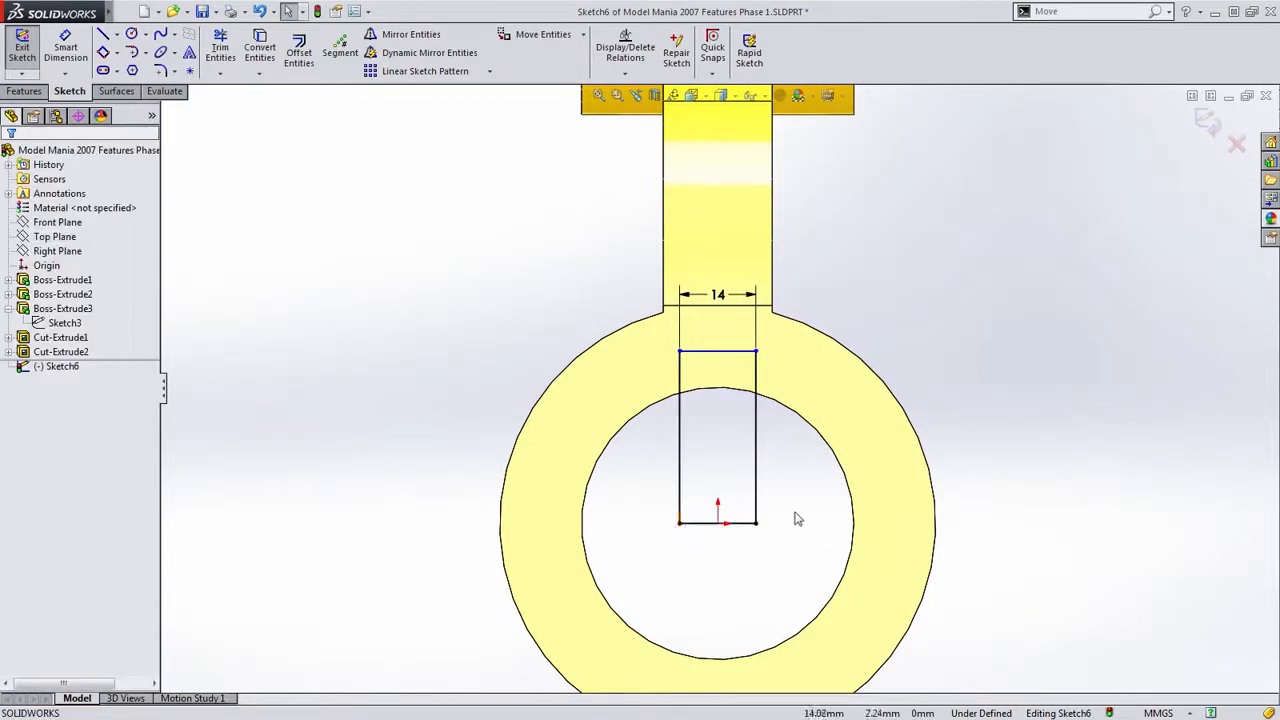
# Dimension the keyway rectangle's upper line to the lowest point of the bore at 55 mm
pyautogui.scroll(3, 705, 495)
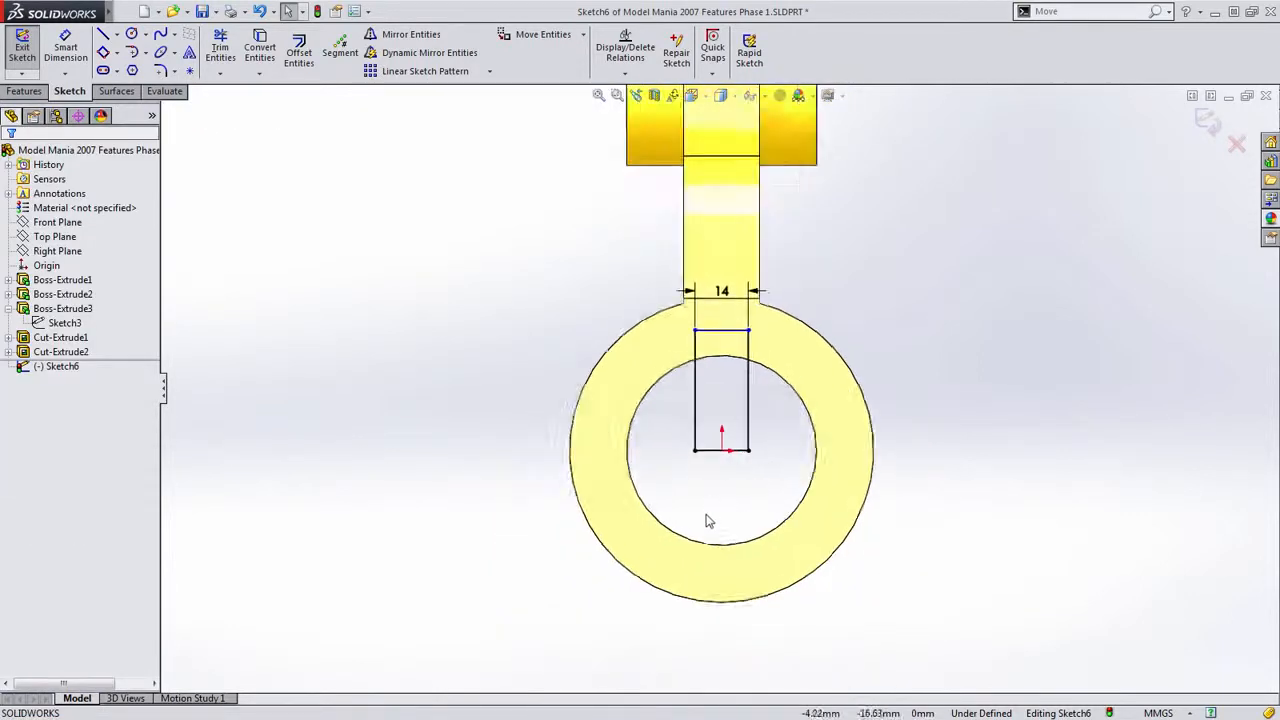
pyautogui.press('s')
pyautogui.click(591, 292)
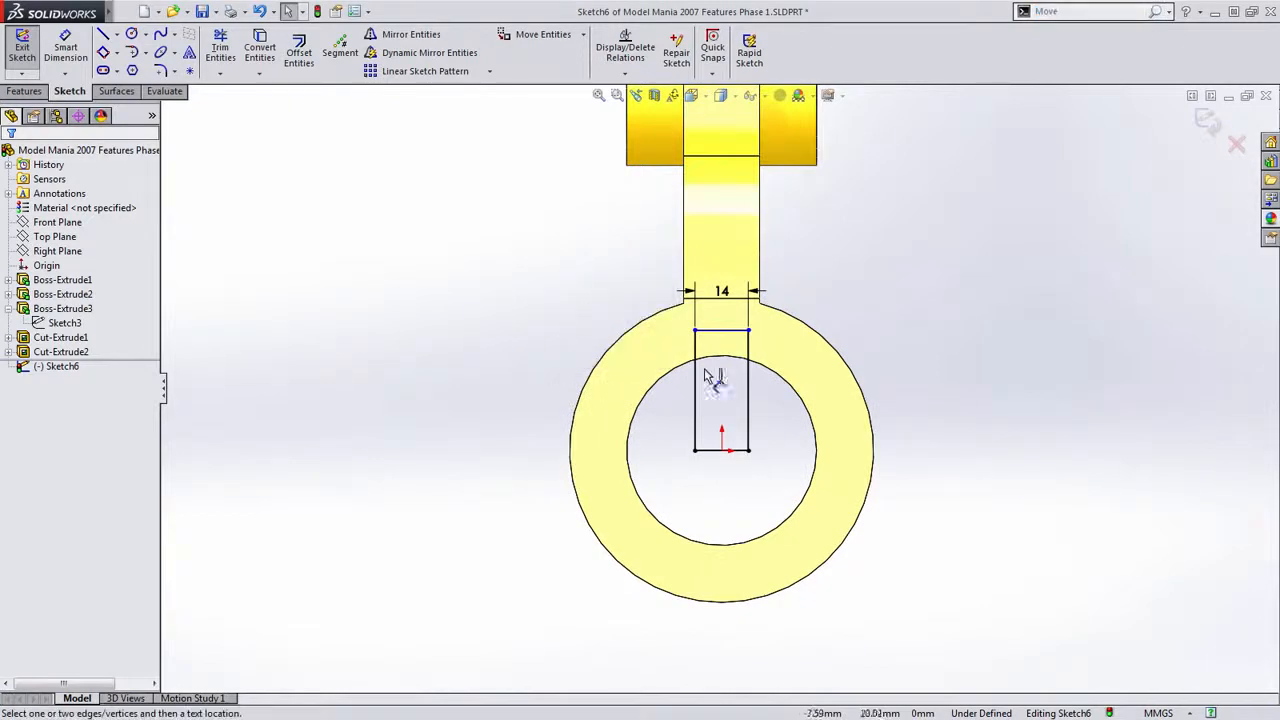
pyautogui.click(722, 330)
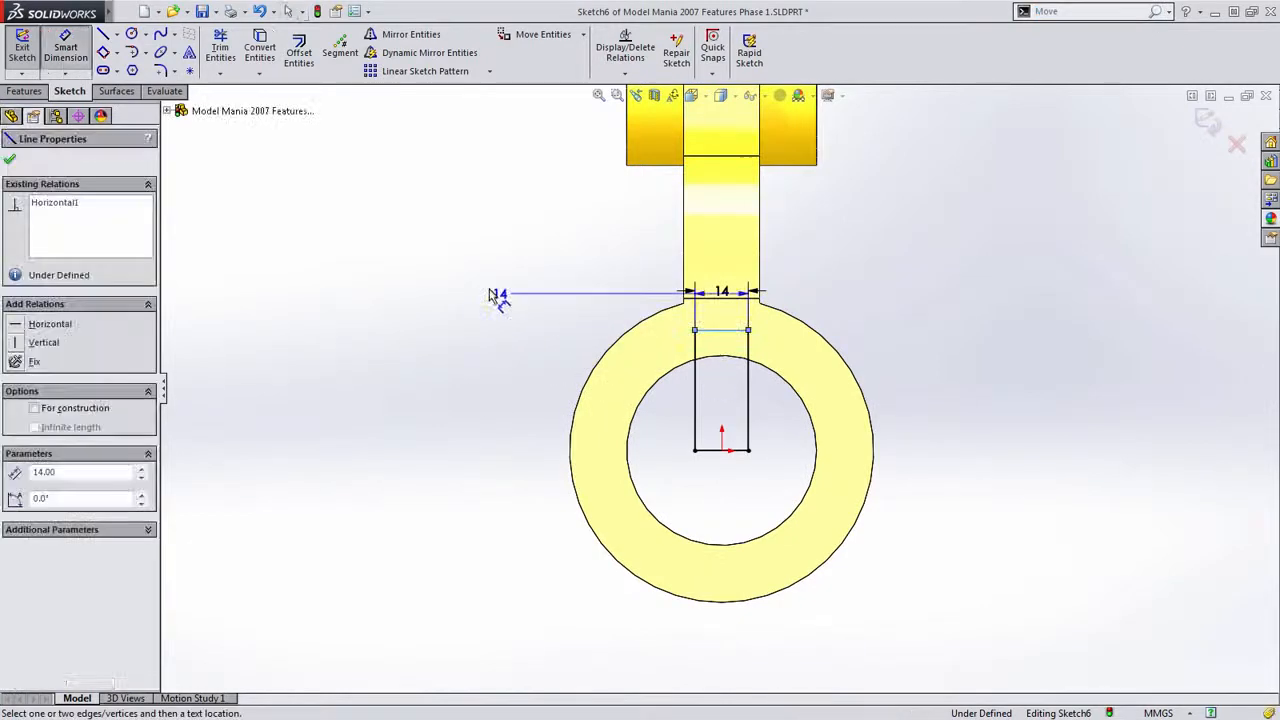
pyautogui.click(712, 543)
pyautogui.click(456, 467)
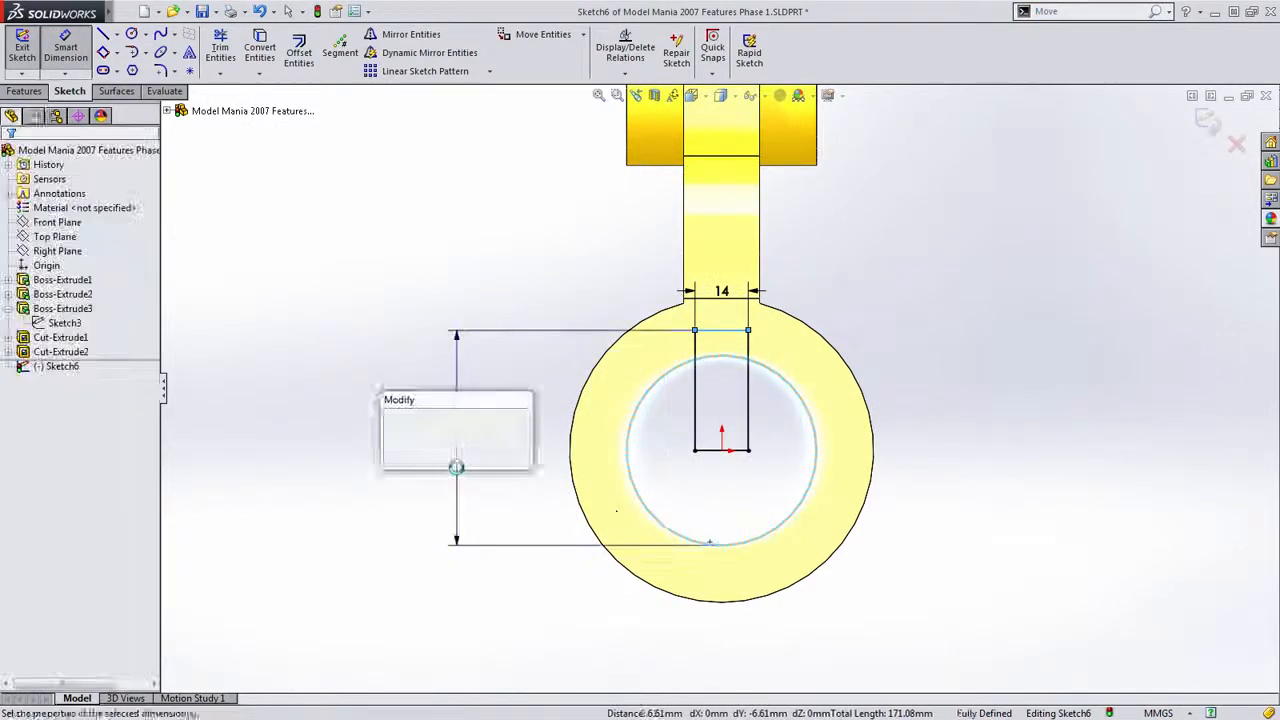
pyautogui.write('55')
pyautogui.press('Return')
pyautogui.press('Escape')
# Cut the keyway rectangle through all of the large boss
pyautogui.moveTo(777, 371); pyautogui.dragTo(686, 457, button='middle')
pyautogui.press('s')
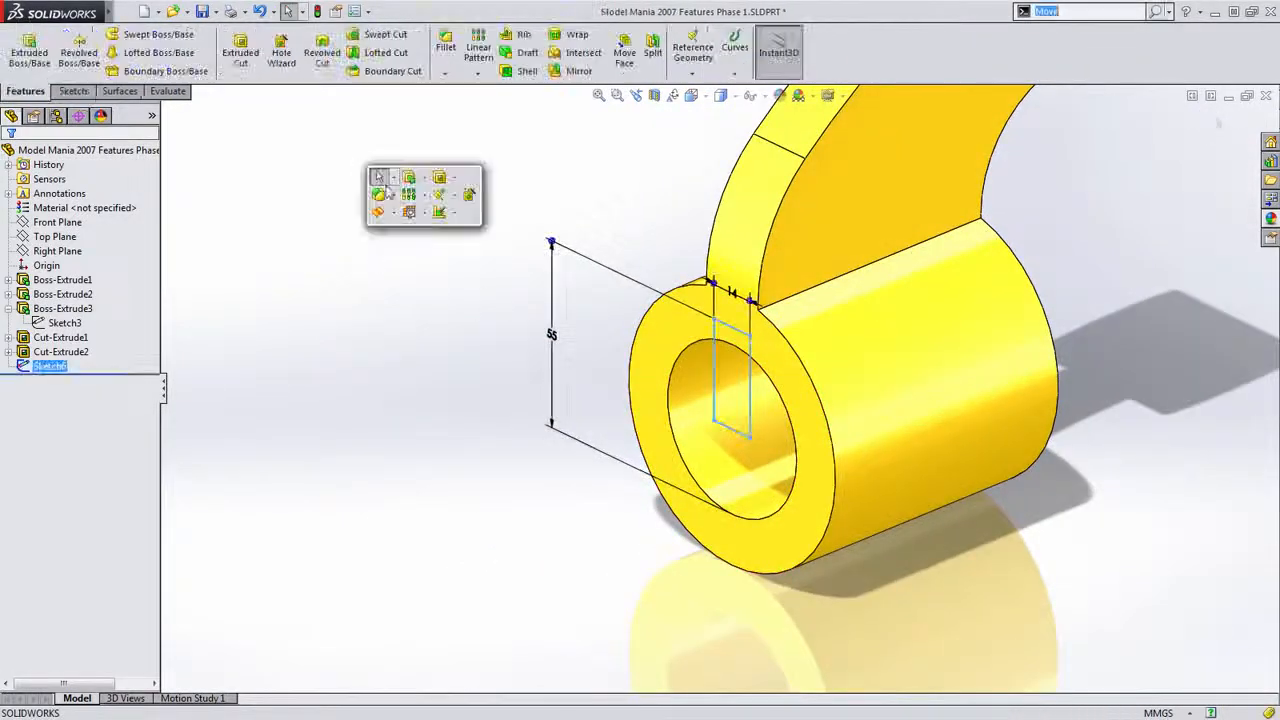
pyautogui.click(438, 176)
pyautogui.rightClick(442, 158)
pyautogui.click(492, 354)
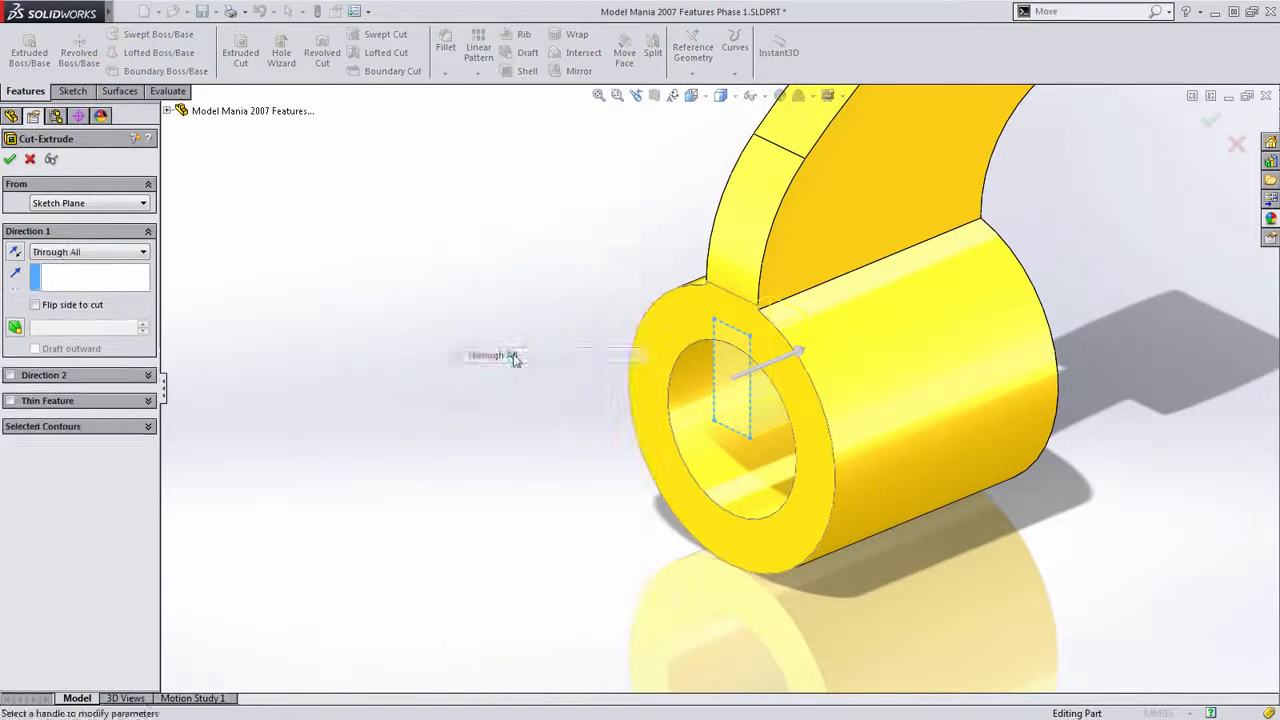
pyautogui.press('Return')
pyautogui.scroll(3, 530, 348)
pyautogui.keyDown('ctrl'); pyautogui.moveTo(618, 302); pyautogui.dragTo(598, 368, button='middle'); pyautogui.keyUp('ctrl')
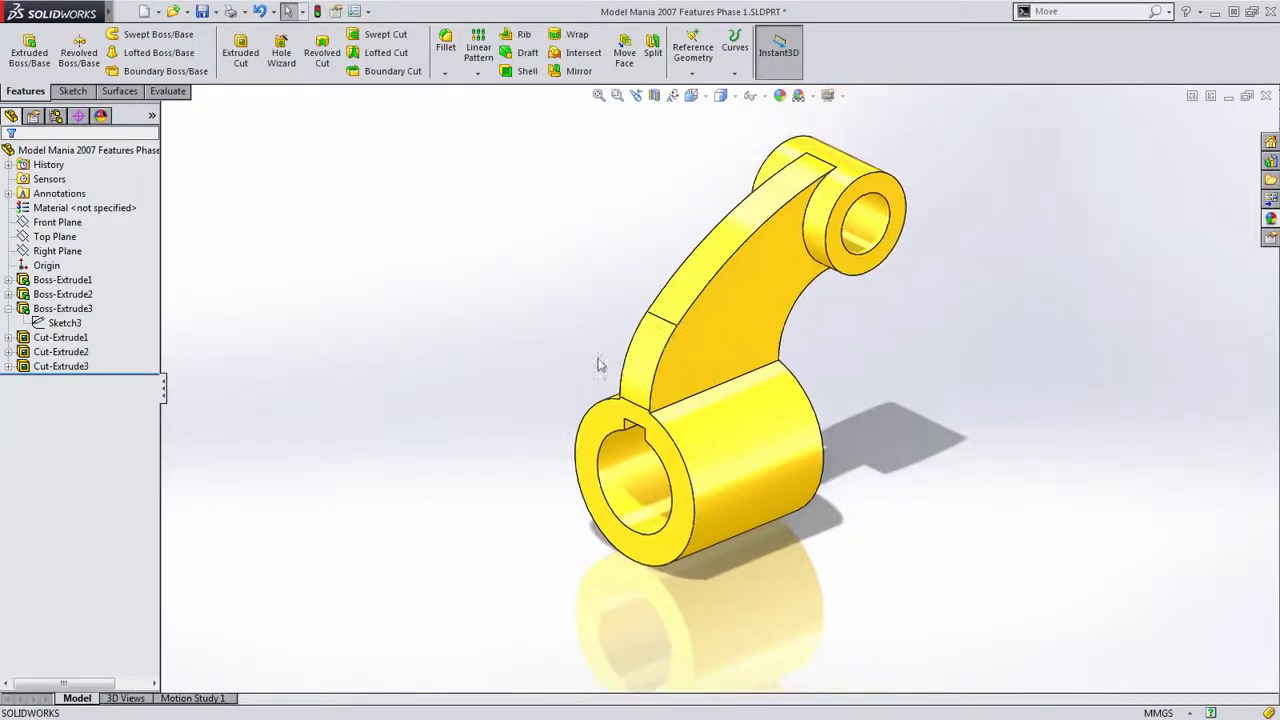
# Fillet the edges where the curved arm meets the large boss with a 50 mm radius
pyautogui.press('s')
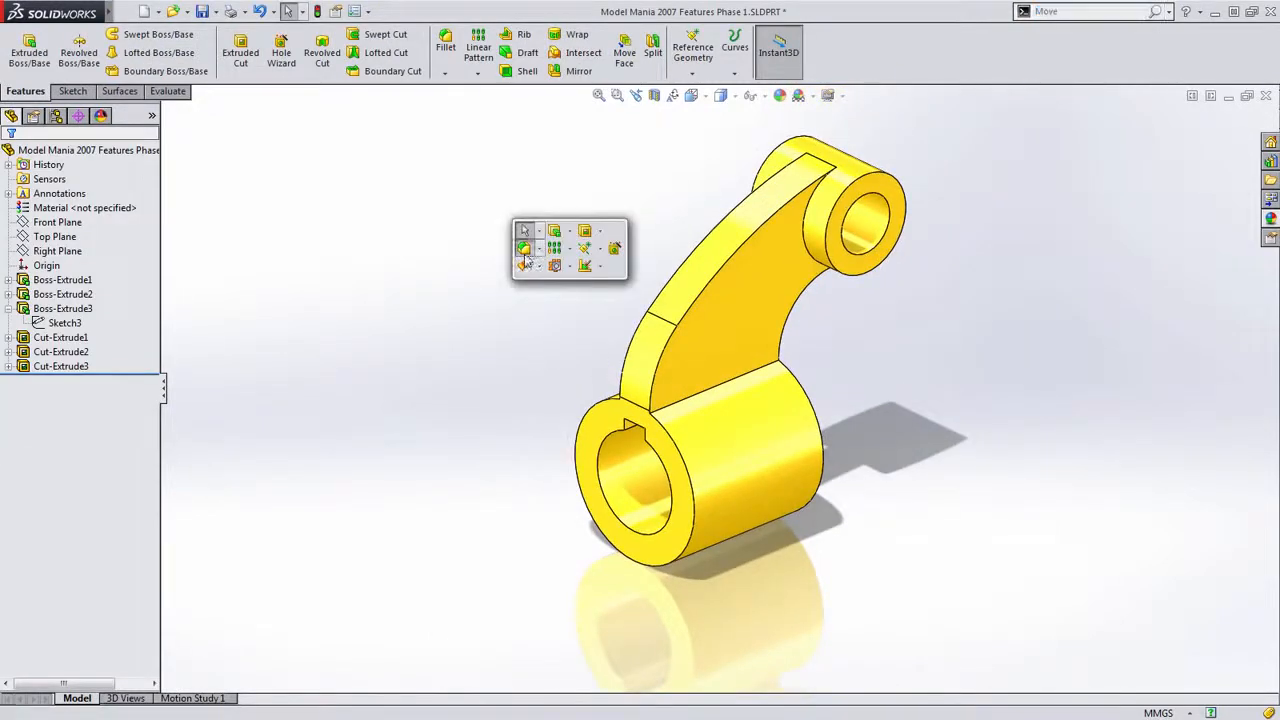
pyautogui.click(524, 249)
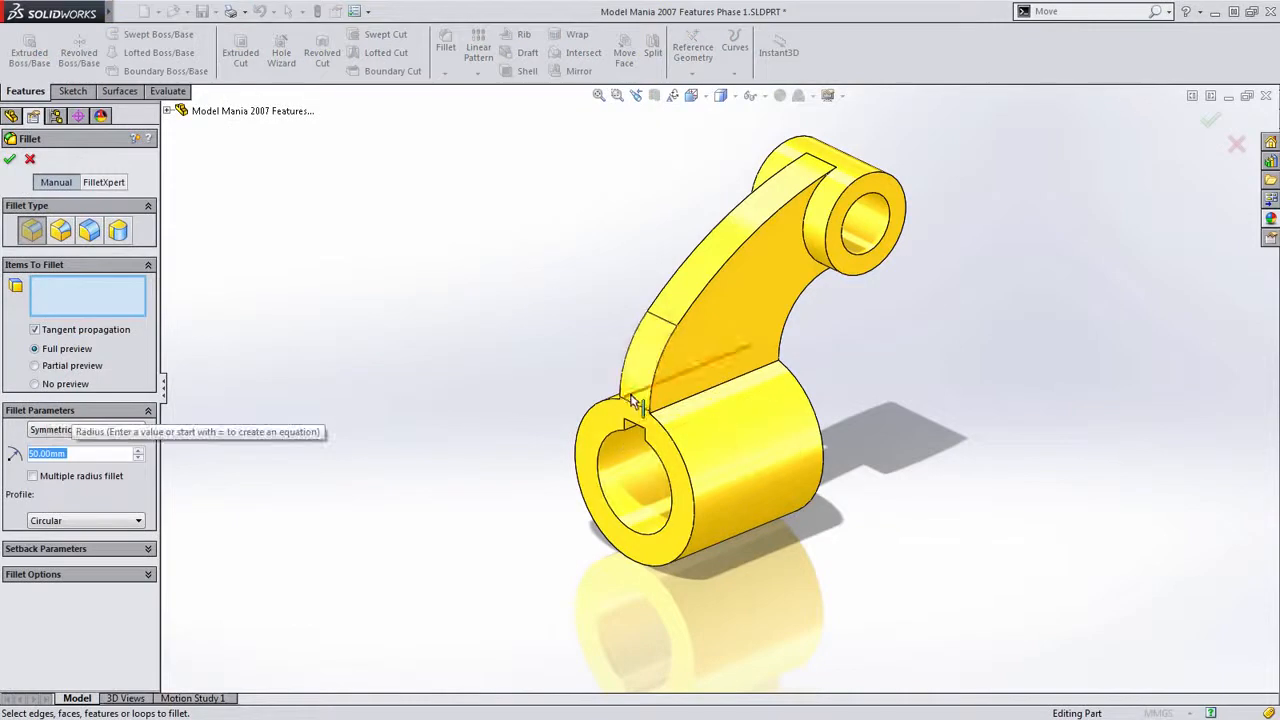
pyautogui.click(685, 393)
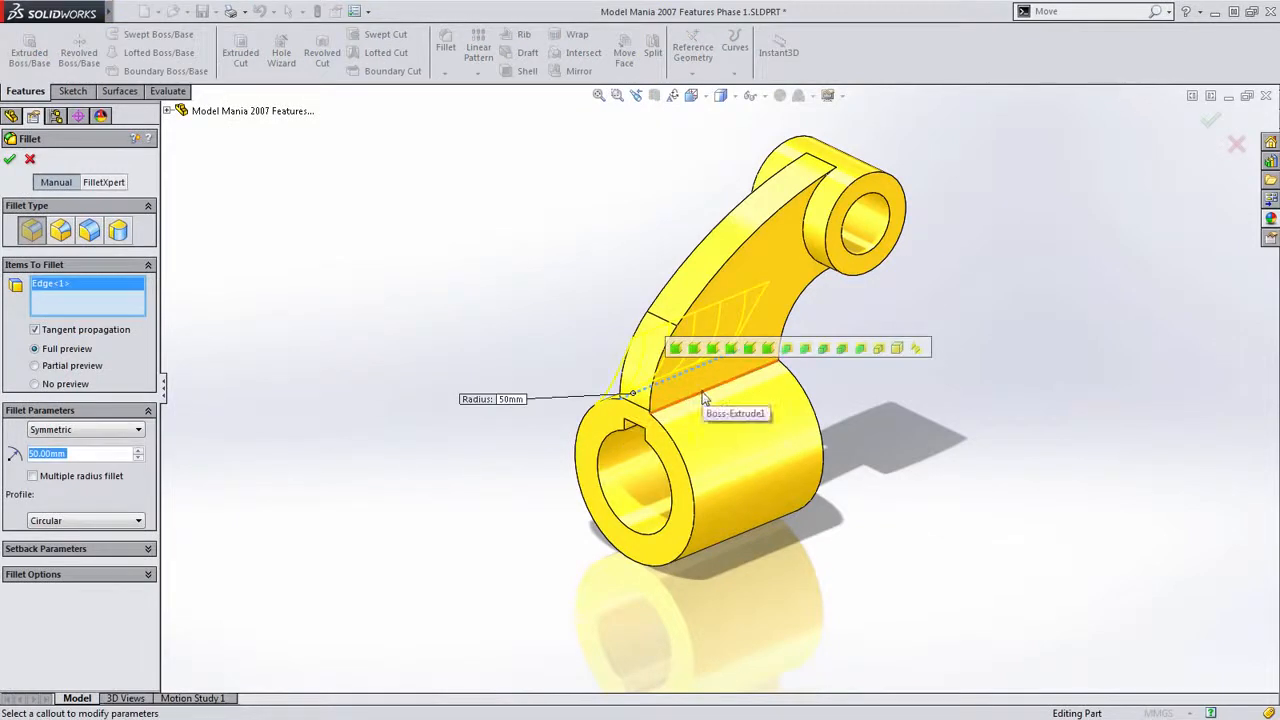
pyautogui.press('Return')
# Add a 4 mm fillet to the edges of the large boss's and the small boss's outer cylindrical faces
pyautogui.press('s')
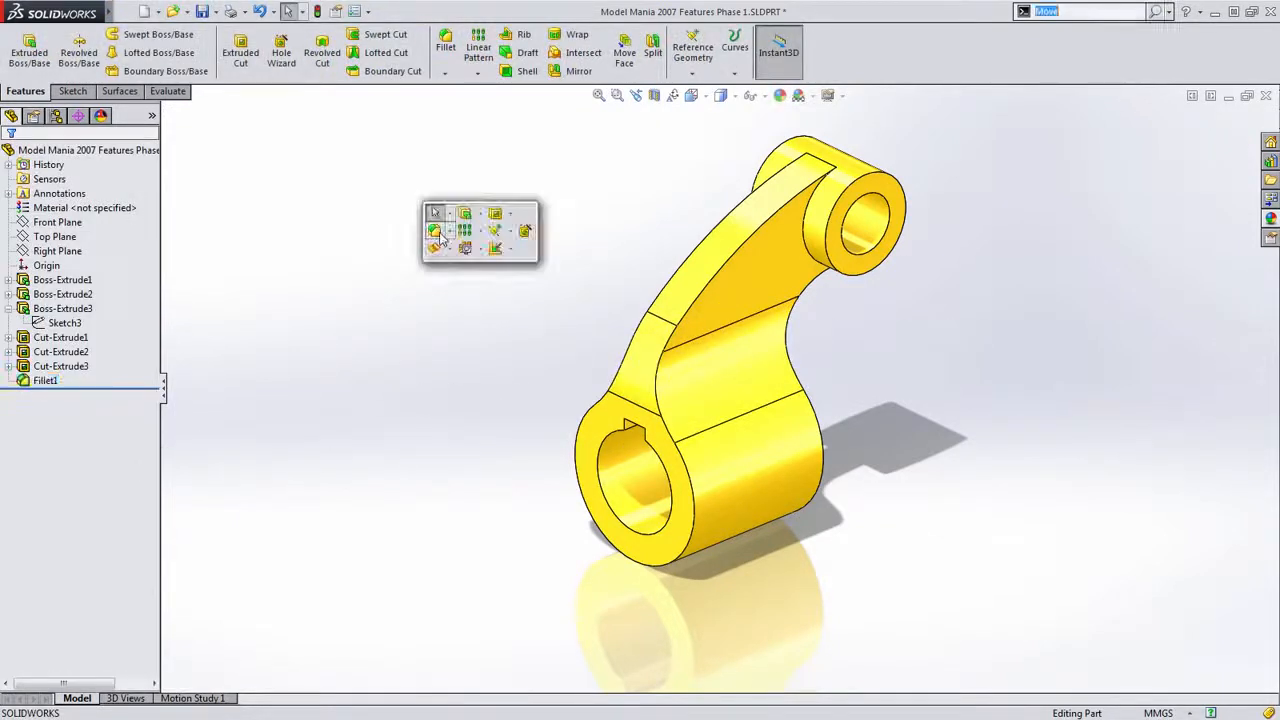
pyautogui.click(436, 232)
pyautogui.scroll(-2, 457, 433)
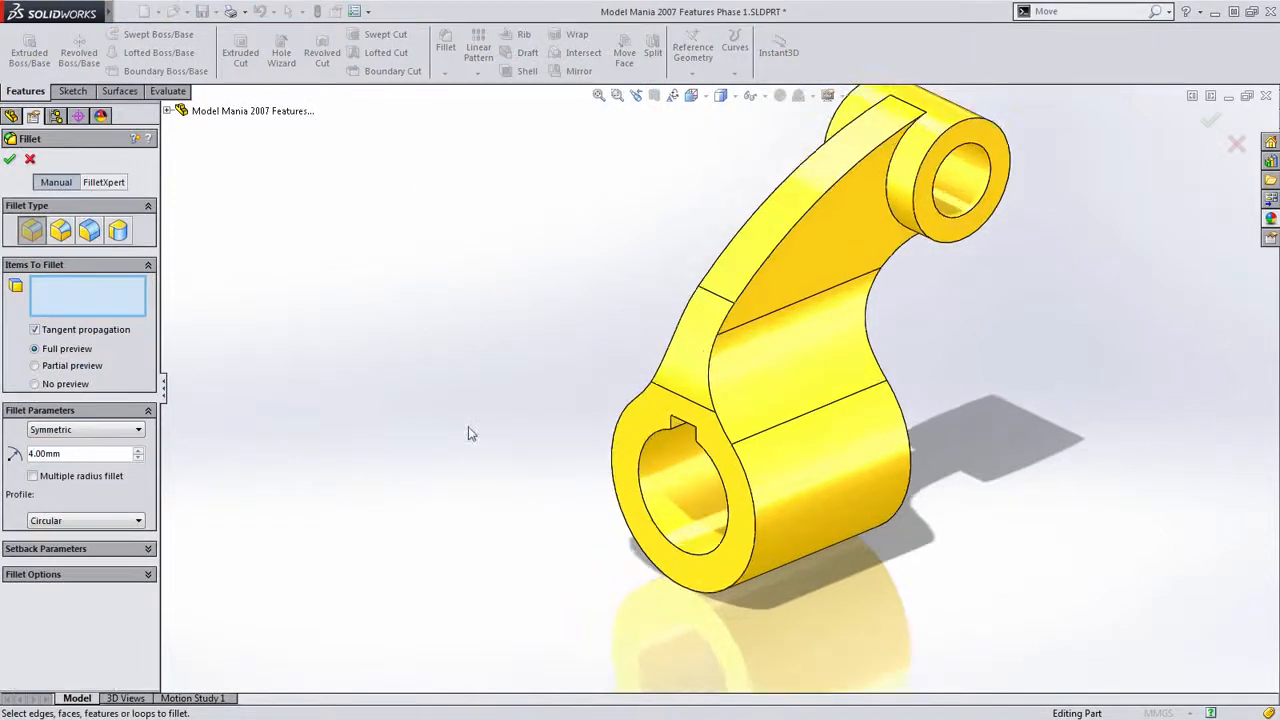
pyautogui.moveTo(487, 433); pyautogui.dragTo(648, 645, button='middle')
pyautogui.click(767, 549)
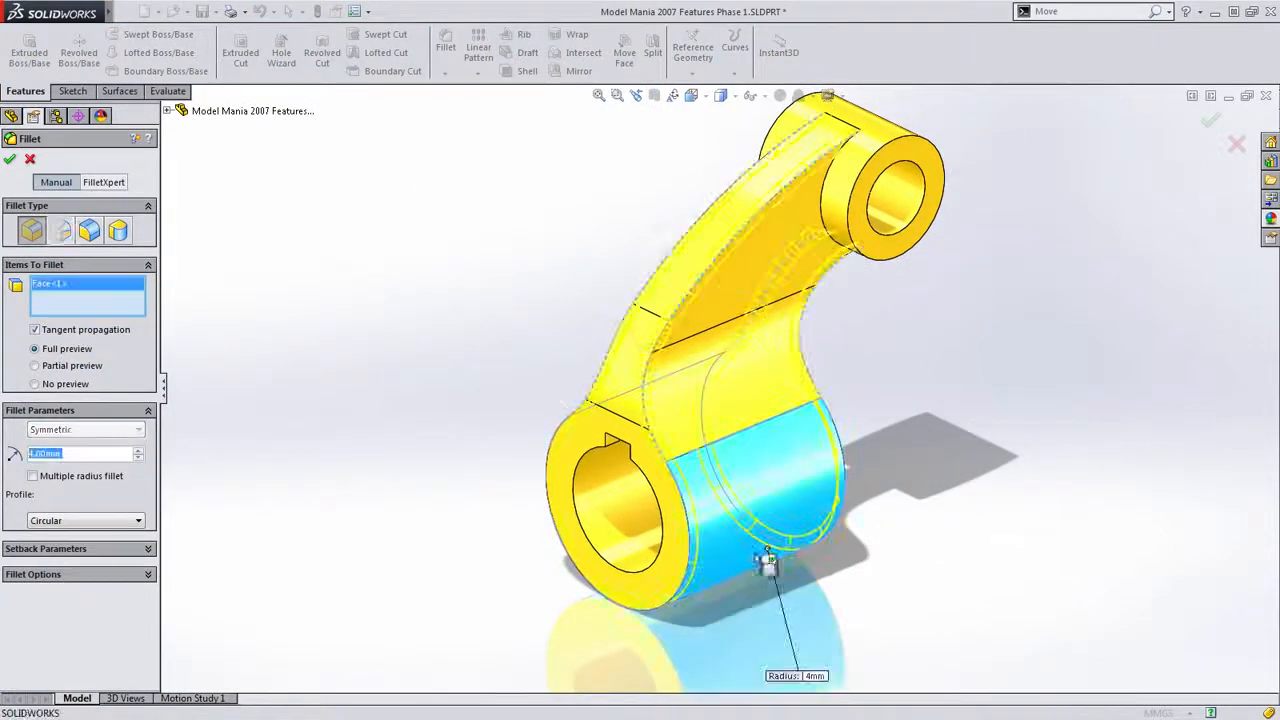
pyautogui.click(893, 144)
pyautogui.press('Return')
pyautogui.moveTo(957, 300); pyautogui.dragTo(958, 314, button='middle')
pyautogui.click(45, 395)
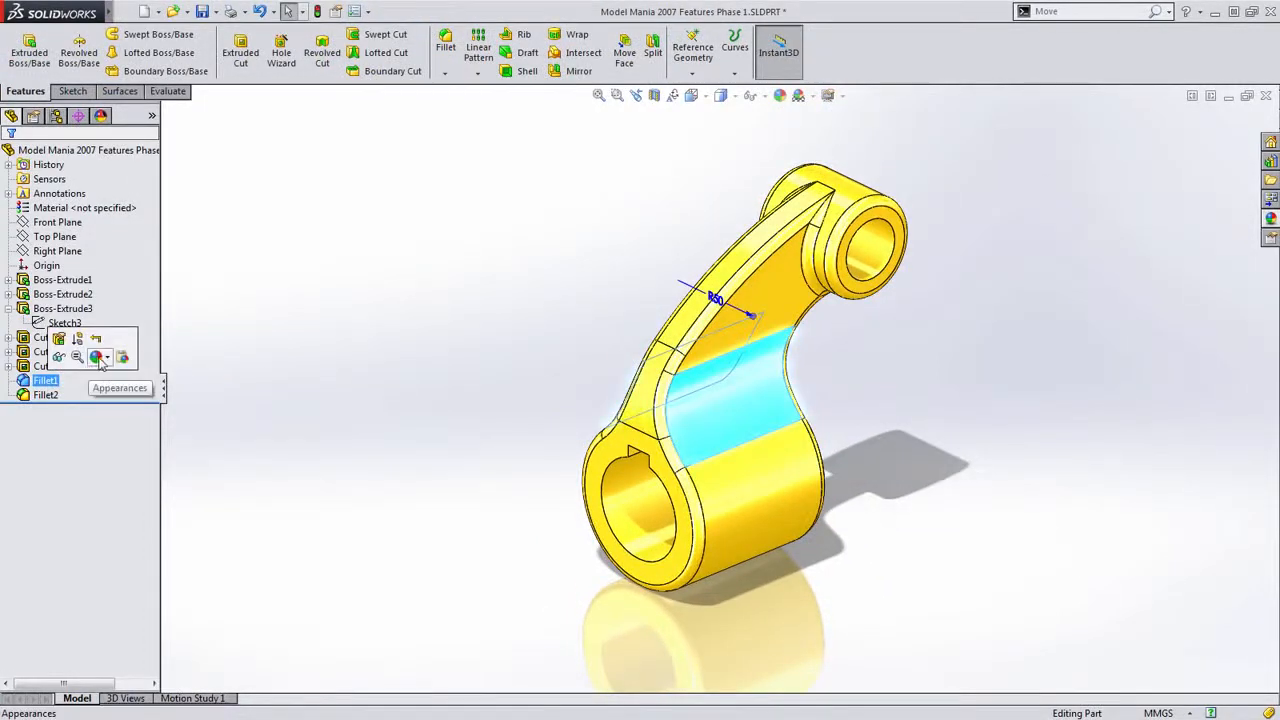
pyautogui.rightClick(95, 381)
pyautogui.press('Escape')
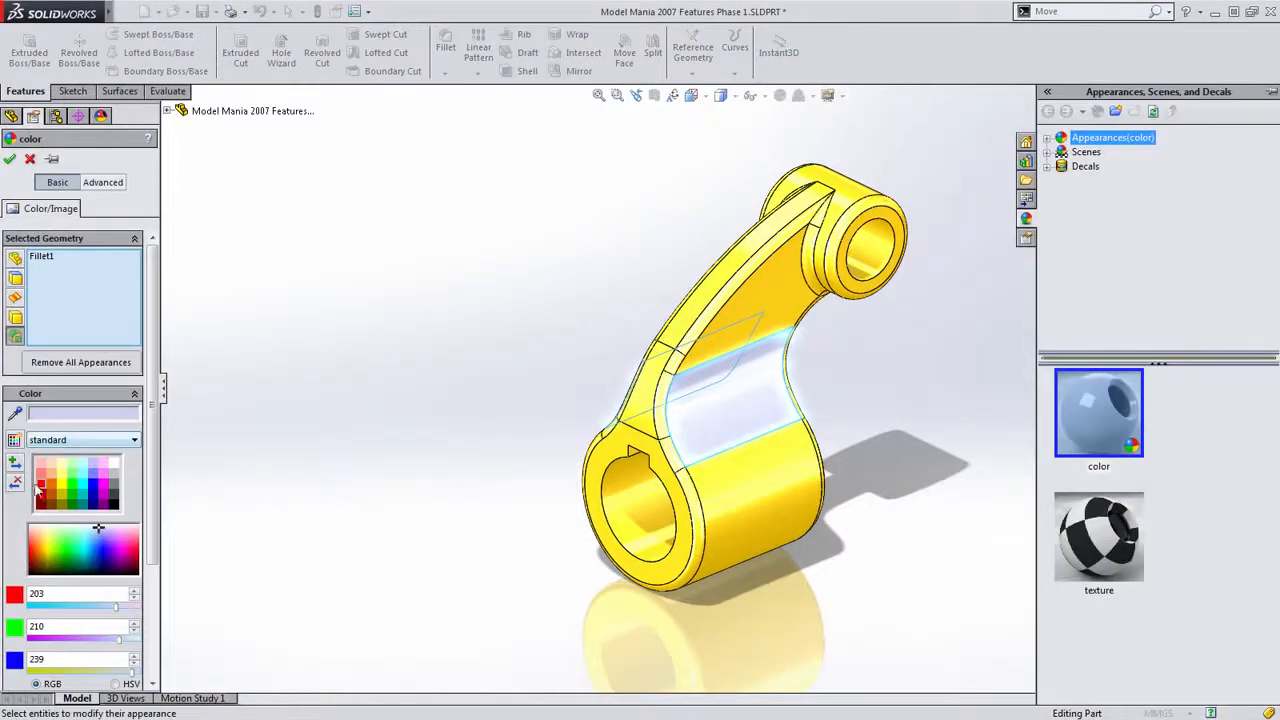
pyautogui.click(40, 484)
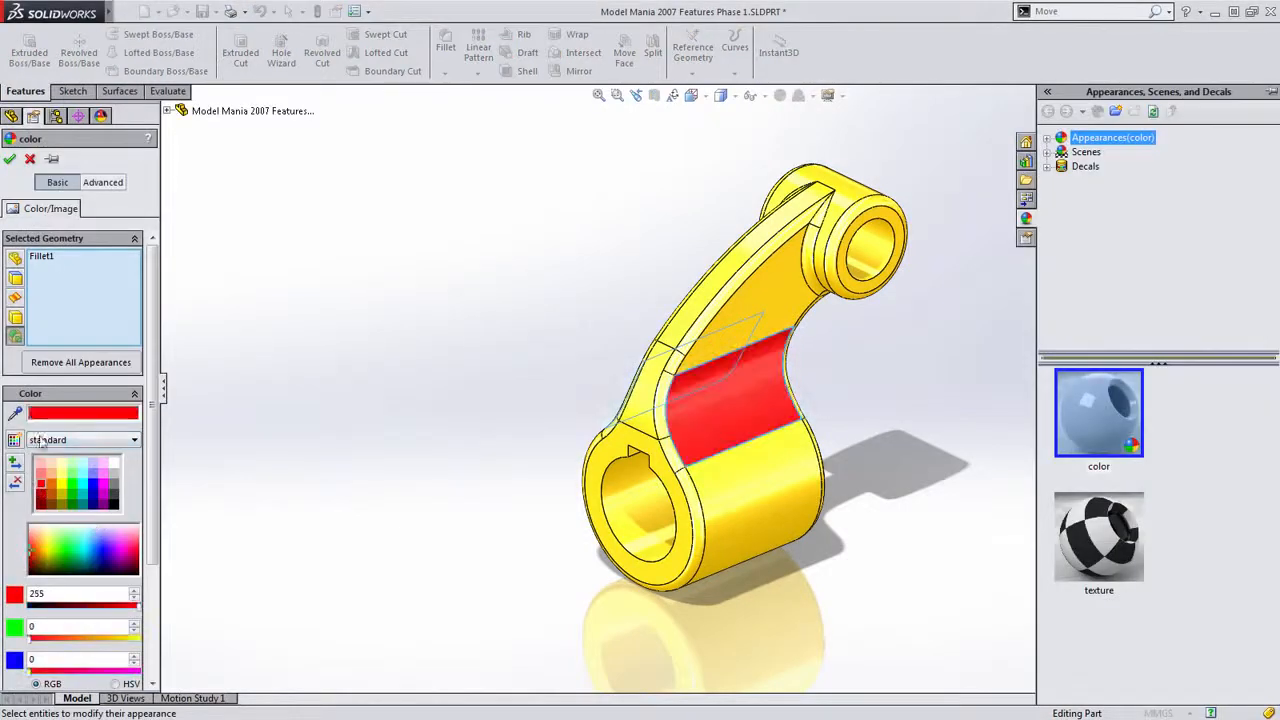
pyautogui.click(30, 159)
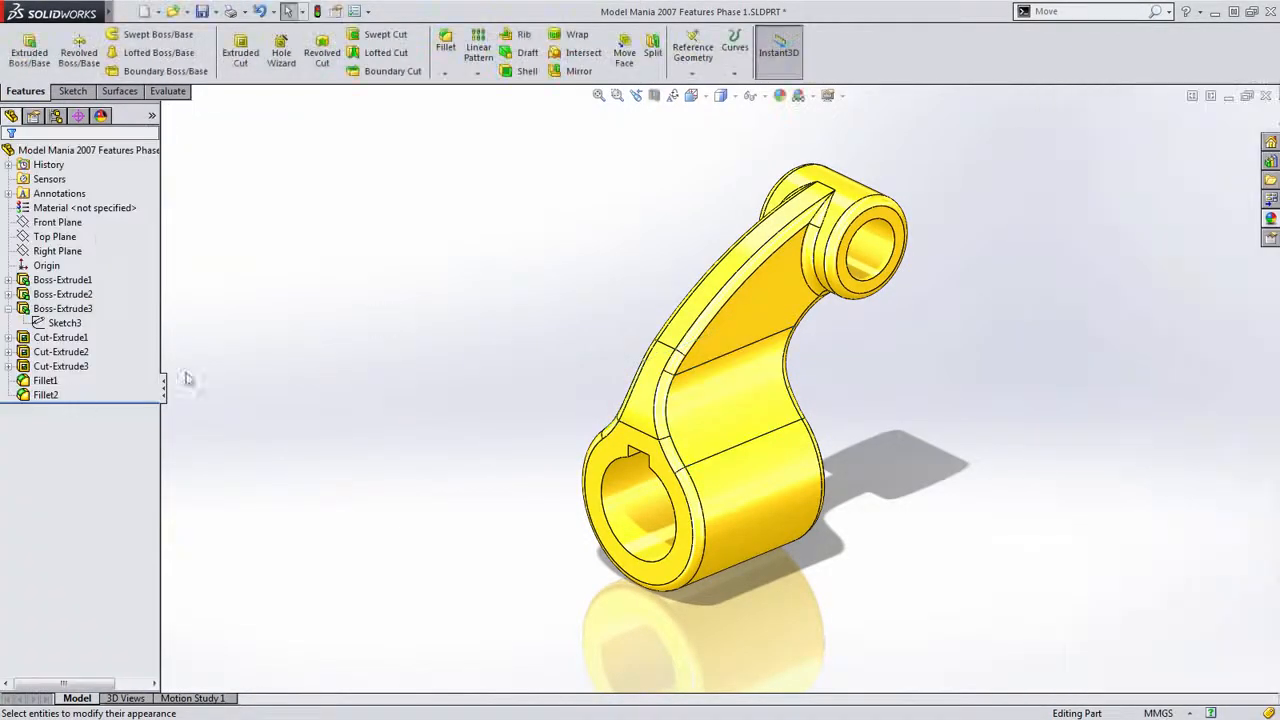
# Apply the standard red color (255, 0, 0) to the 4 mm fillet feature
pyautogui.click(45, 395)
pyautogui.click(91, 371)
pyautogui.click(86, 406)
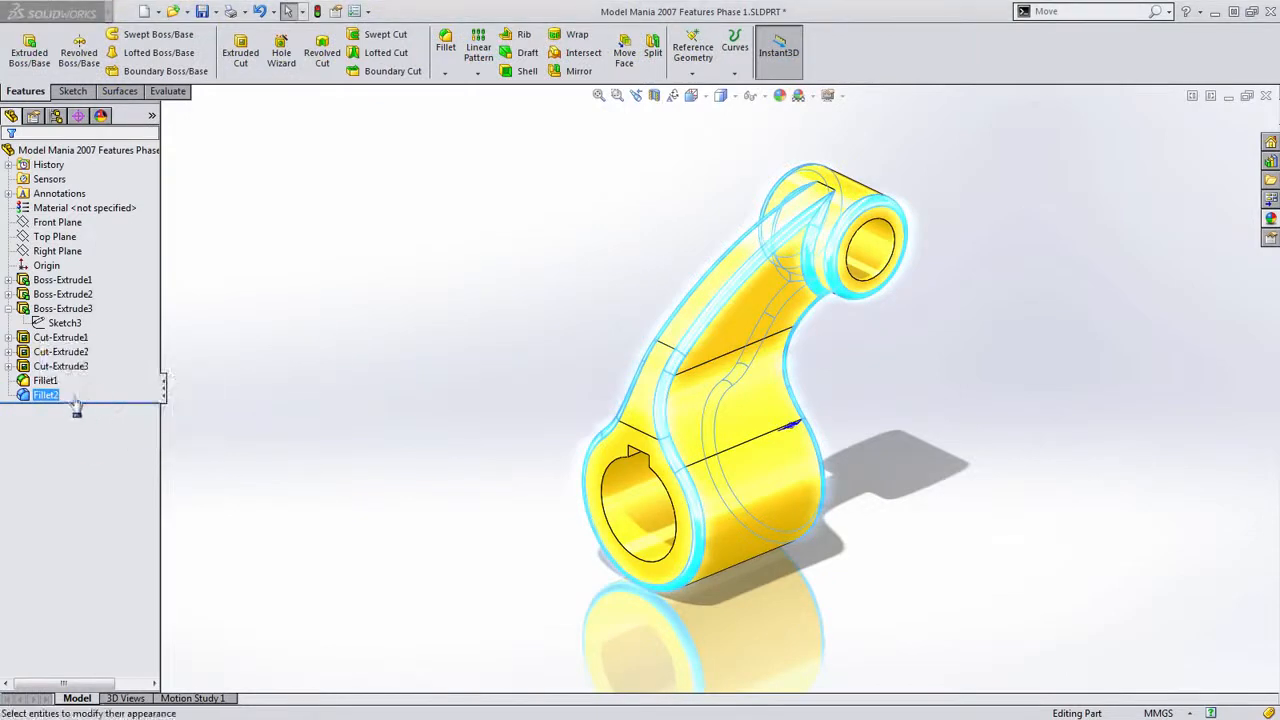
pyautogui.click(40, 484)
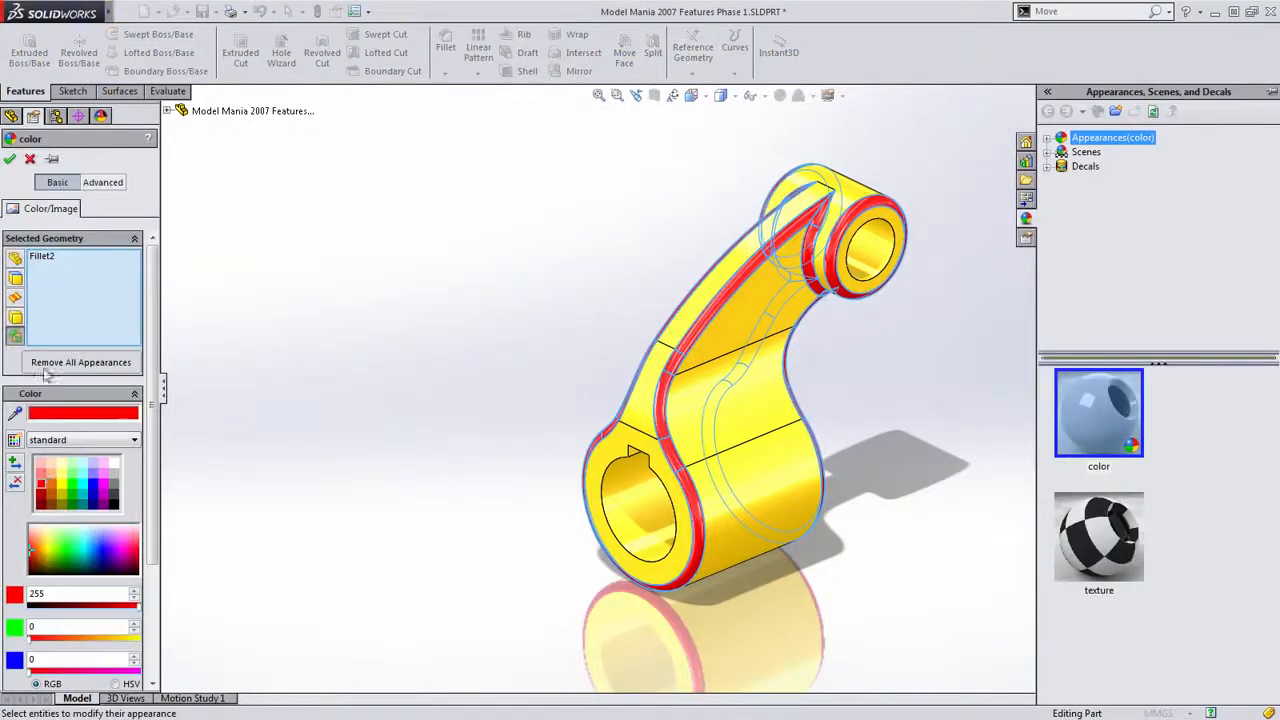
pyautogui.click(11, 160)
pyautogui.moveTo(380, 280); pyautogui.dragTo(418, 394, button='middle')
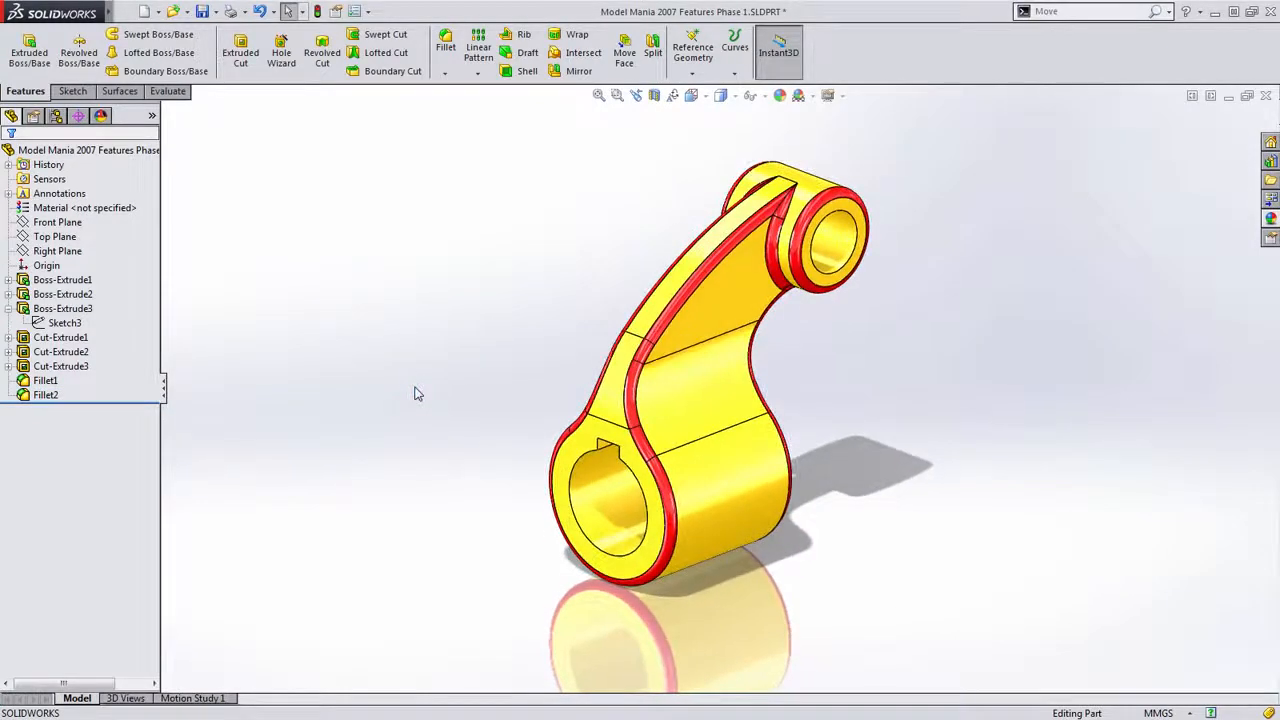
# Examine the sketch behind each boss and cut extrusion, leaving all the features collapsed in the feature tree
pyautogui.click(8, 308)
pyautogui.click(60, 280)
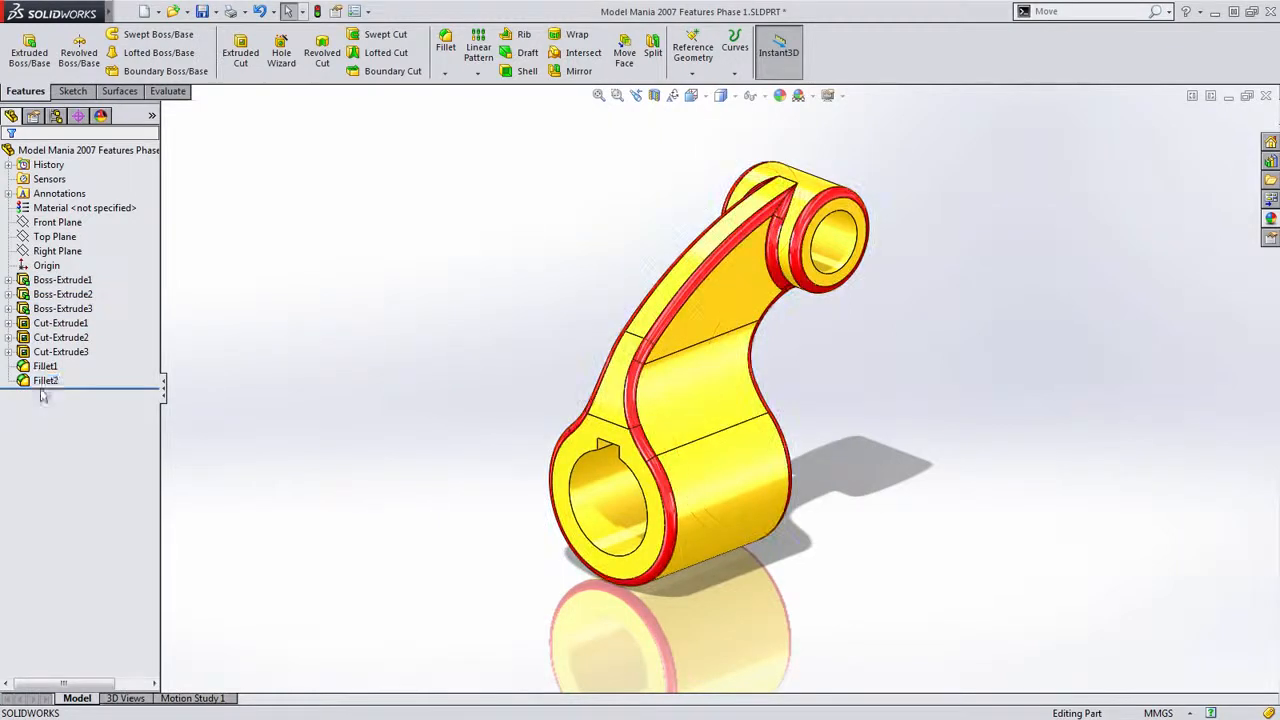
pyautogui.click(8, 352)
pyautogui.click(8, 337)
pyautogui.click(8, 323)
pyautogui.click(8, 308)
pyautogui.click(8, 294)
pyautogui.click(8, 280)
pyautogui.click(8, 280)
pyautogui.click(8, 294)
pyautogui.click(8, 308)
pyautogui.click(8, 323)
pyautogui.click(8, 337)
pyautogui.click(8, 352)
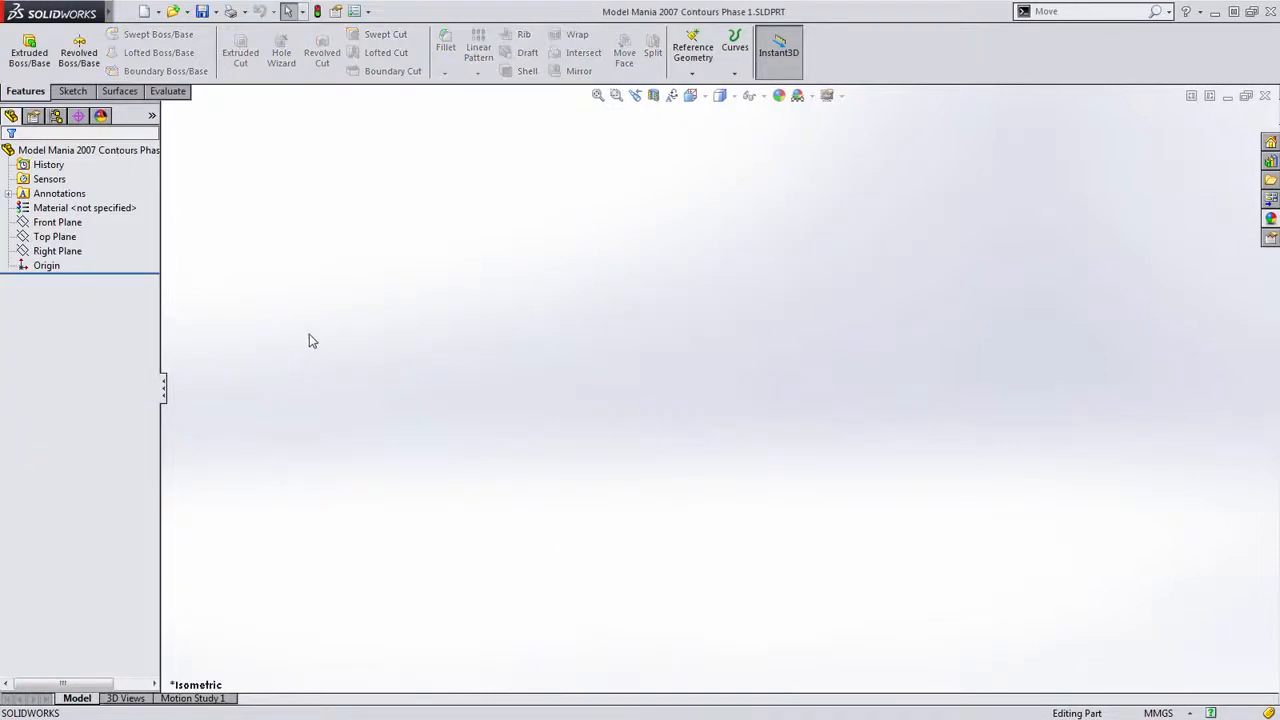
# In the Model Mania 2007 Contours Phase 1 part, sketch a corner rectangle about 91 mm wide from the origin on the Right Plane
pyautogui.click(45, 252)
pyautogui.click(57, 229)
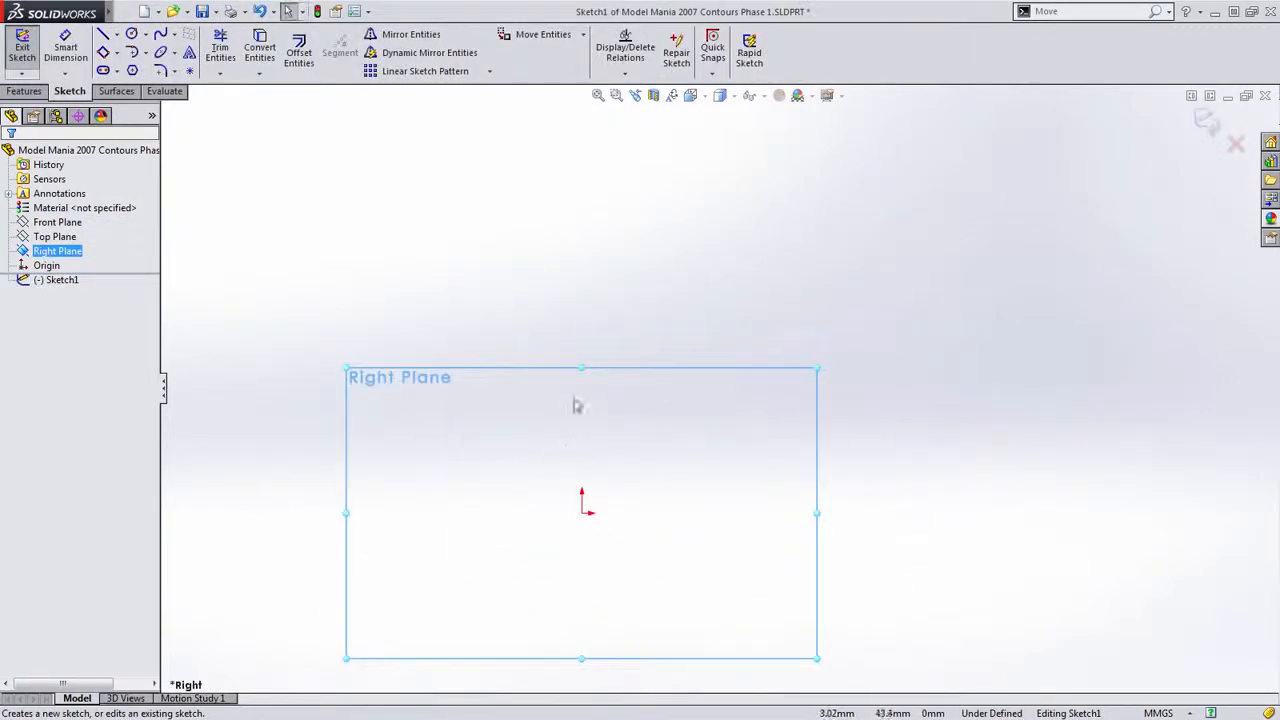
pyautogui.press('s')
pyautogui.click(601, 425)
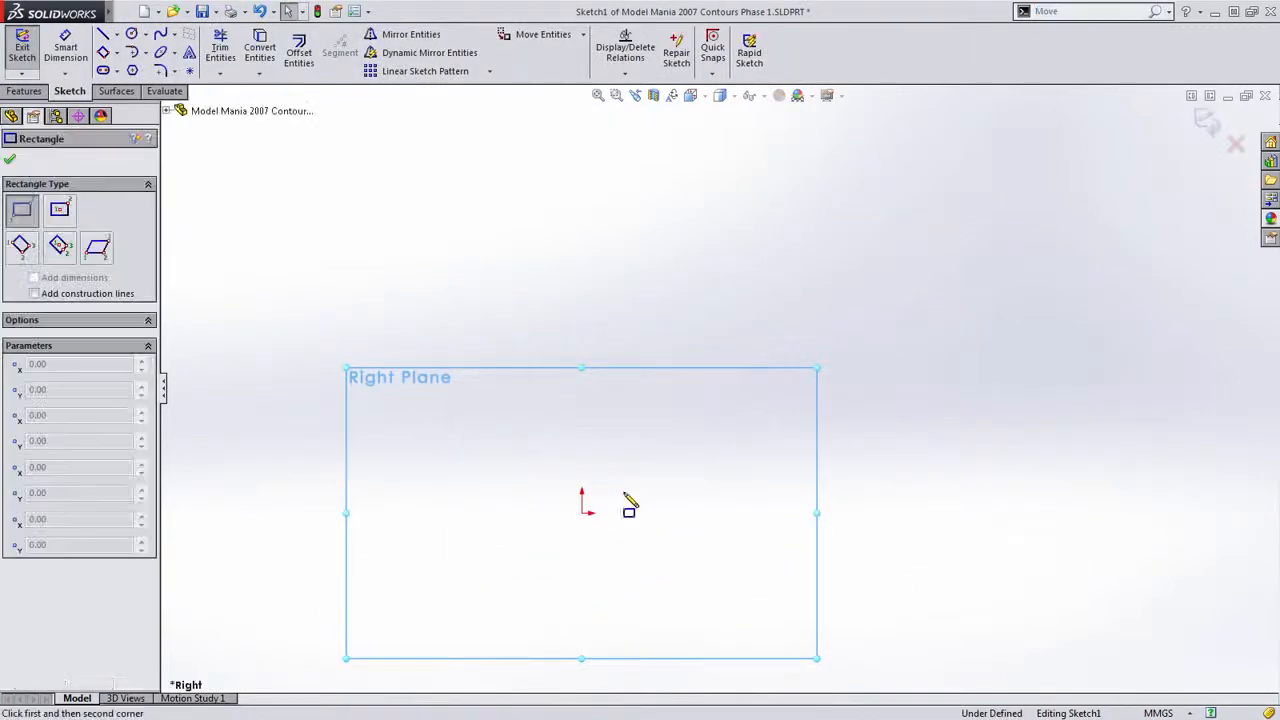
pyautogui.click(583, 513)
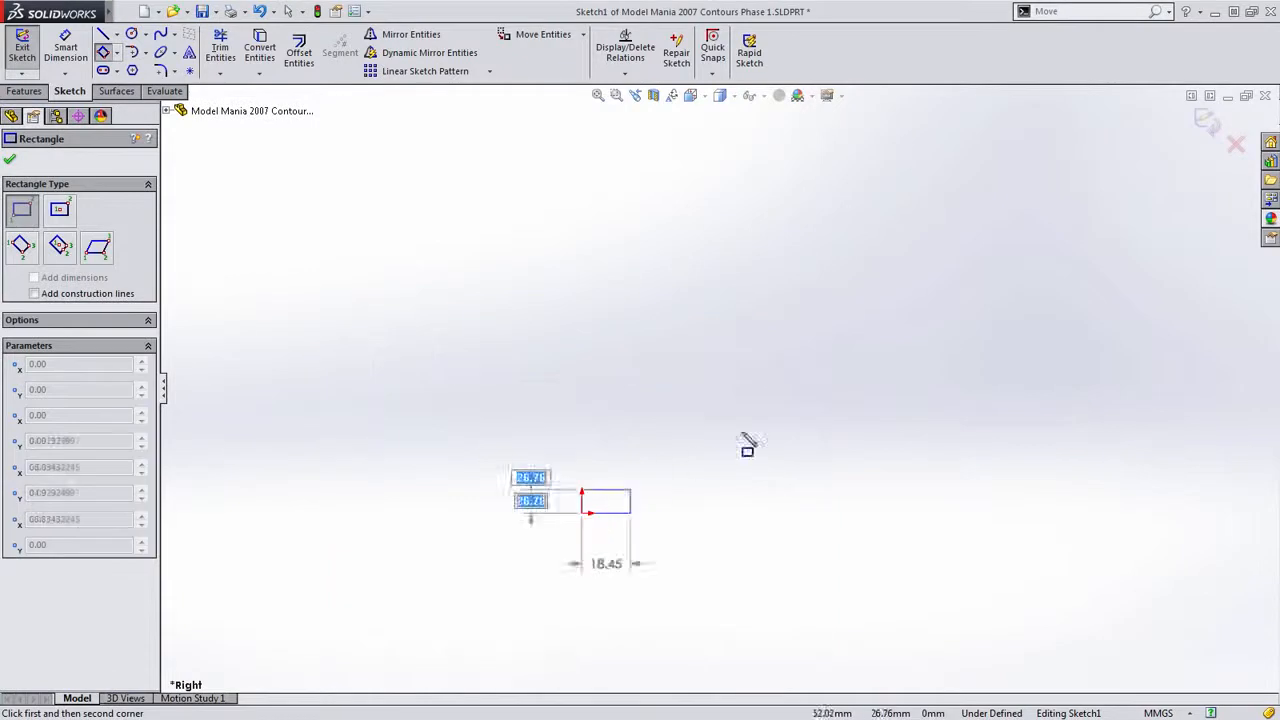
pyautogui.click(822, 381)
pyautogui.press('Escape')
# Sketch a horizontal line across the upper part of the rectangle, connecting its two vertical sides
pyautogui.press('s')
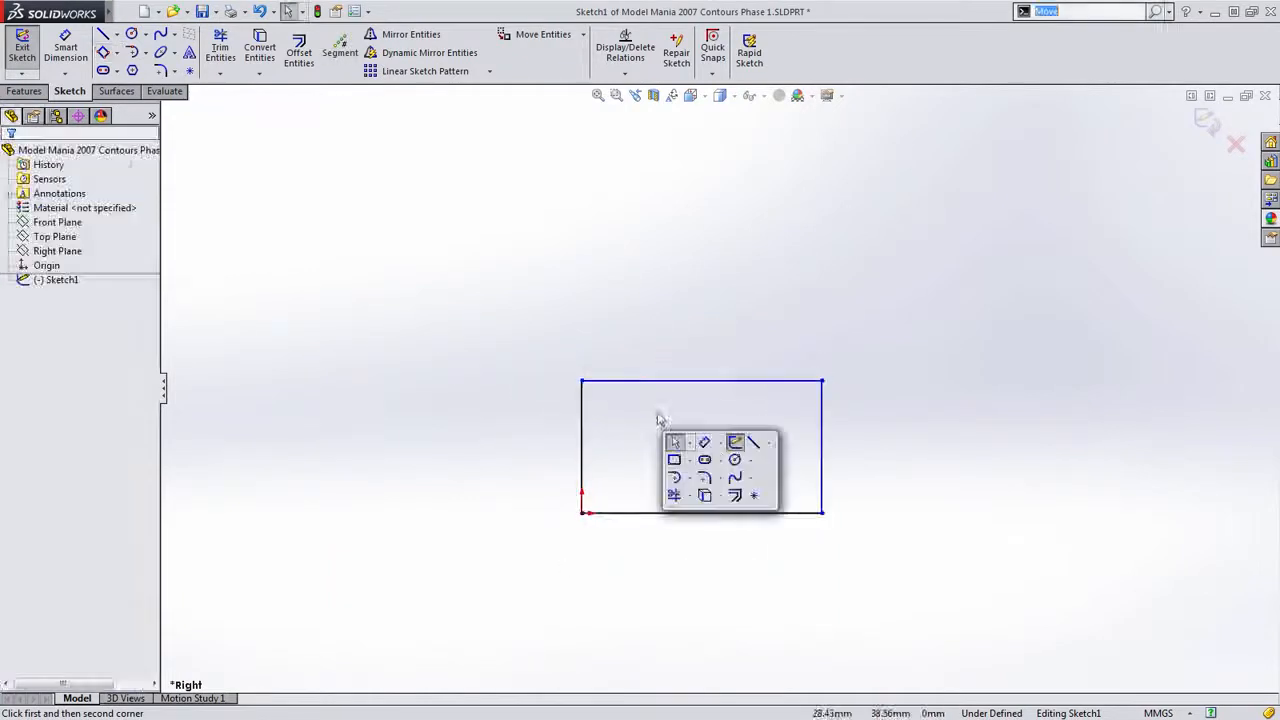
pyautogui.click(754, 443)
pyautogui.click(582, 418)
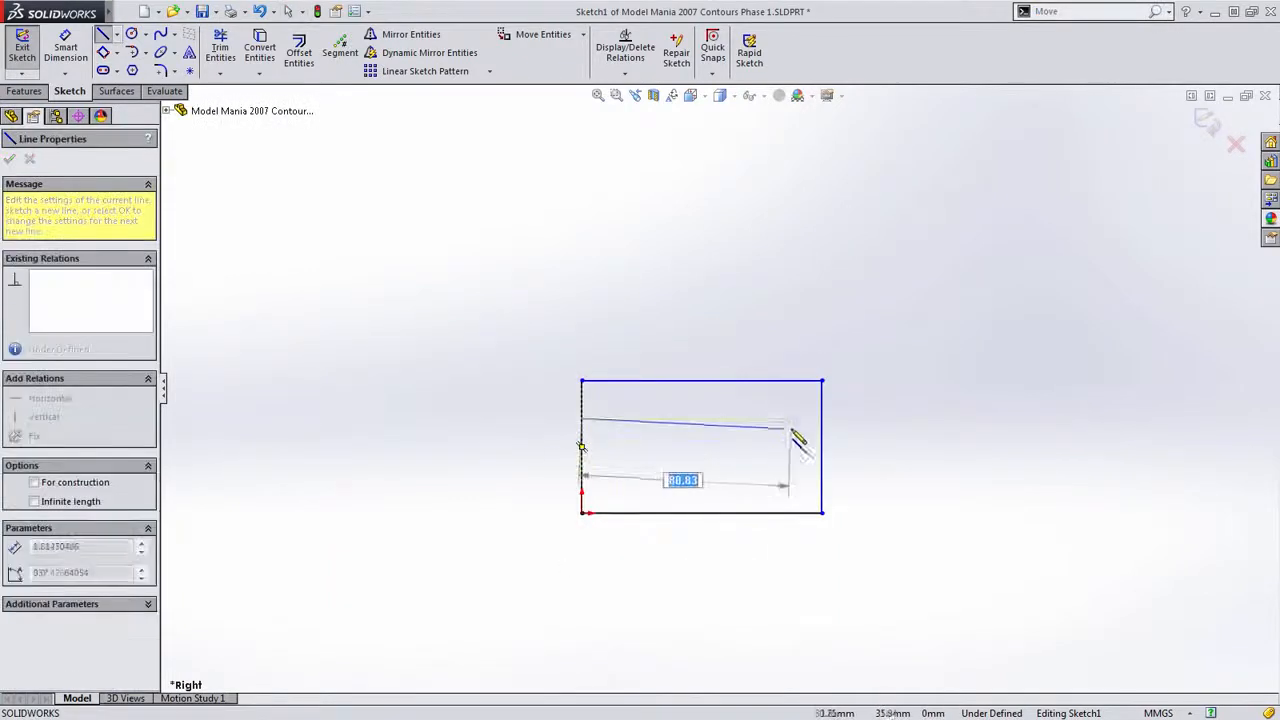
pyautogui.click(822, 418)
pyautogui.press('Escape')
# Draw a horizontal construction centerline from the origin along the rectangle's lower side and past its far corner
pyautogui.press('s')
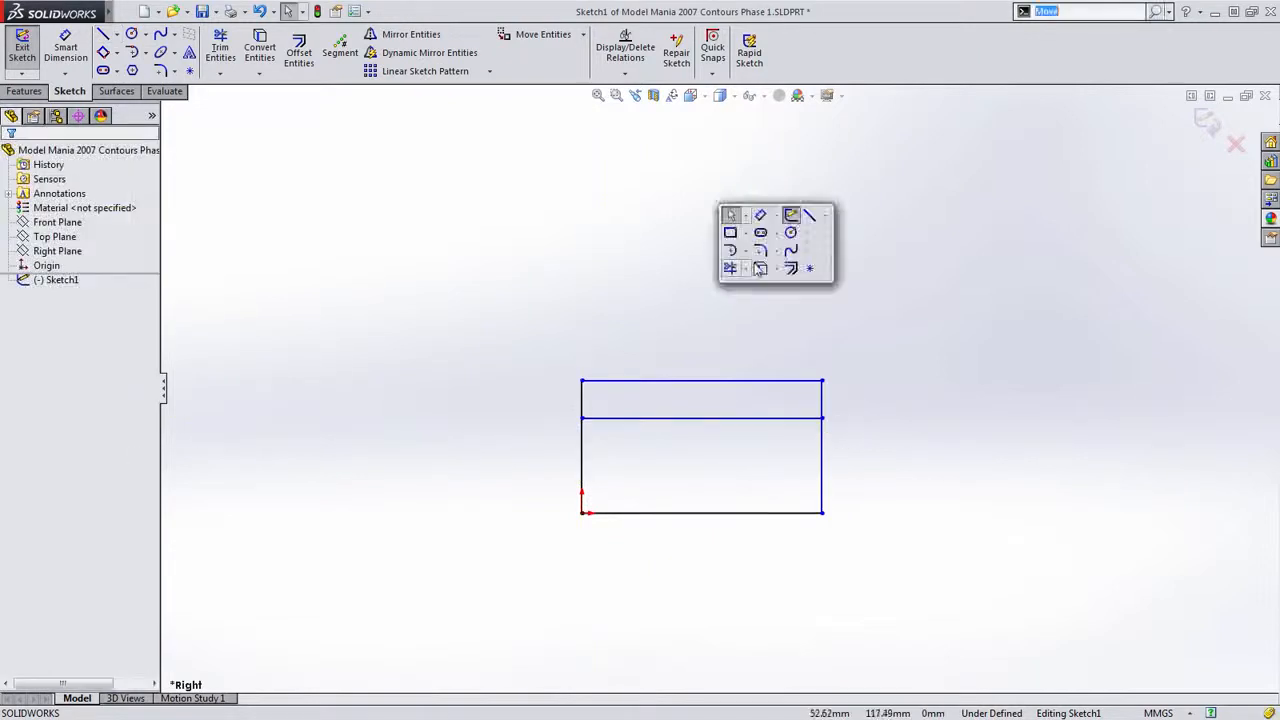
pyautogui.click(826, 216)
pyautogui.click(848, 248)
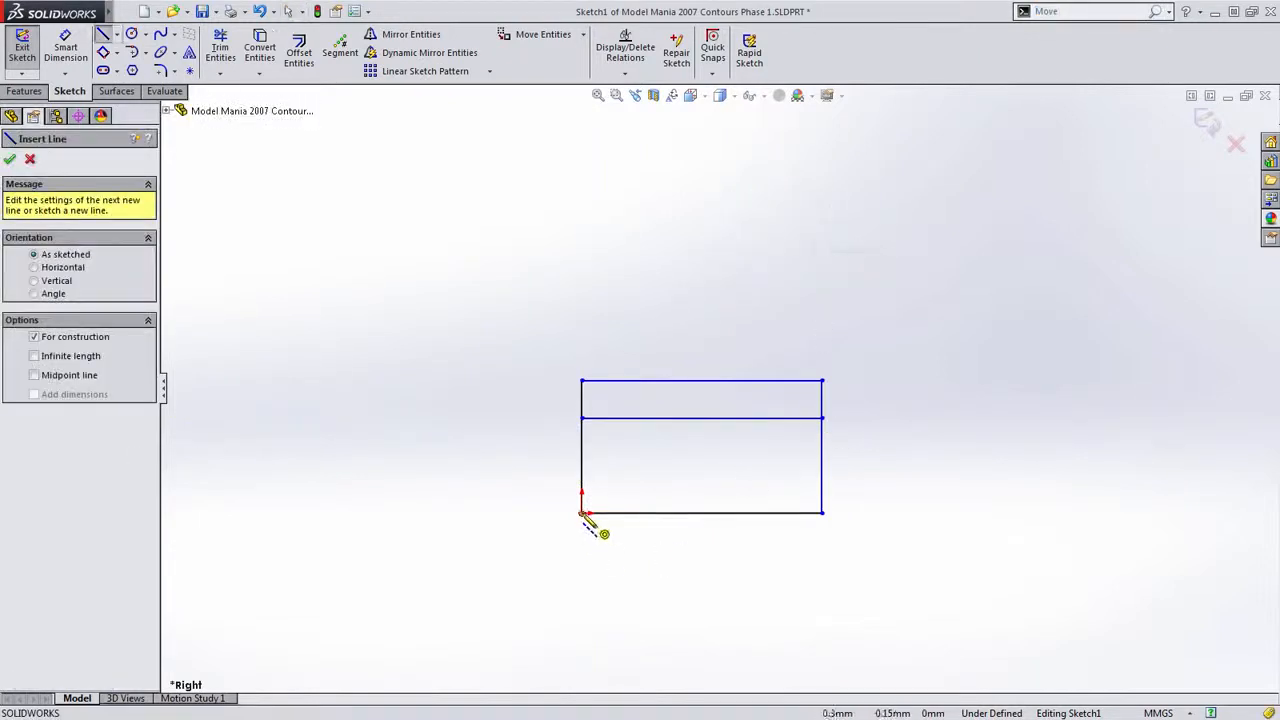
pyautogui.click(583, 513)
pyautogui.click(921, 513)
pyautogui.press('Escape')
# Dimension the rectangle's lower side at 80 mm
pyautogui.press('s')
pyautogui.click(914, 351)
pyautogui.click(746, 514)
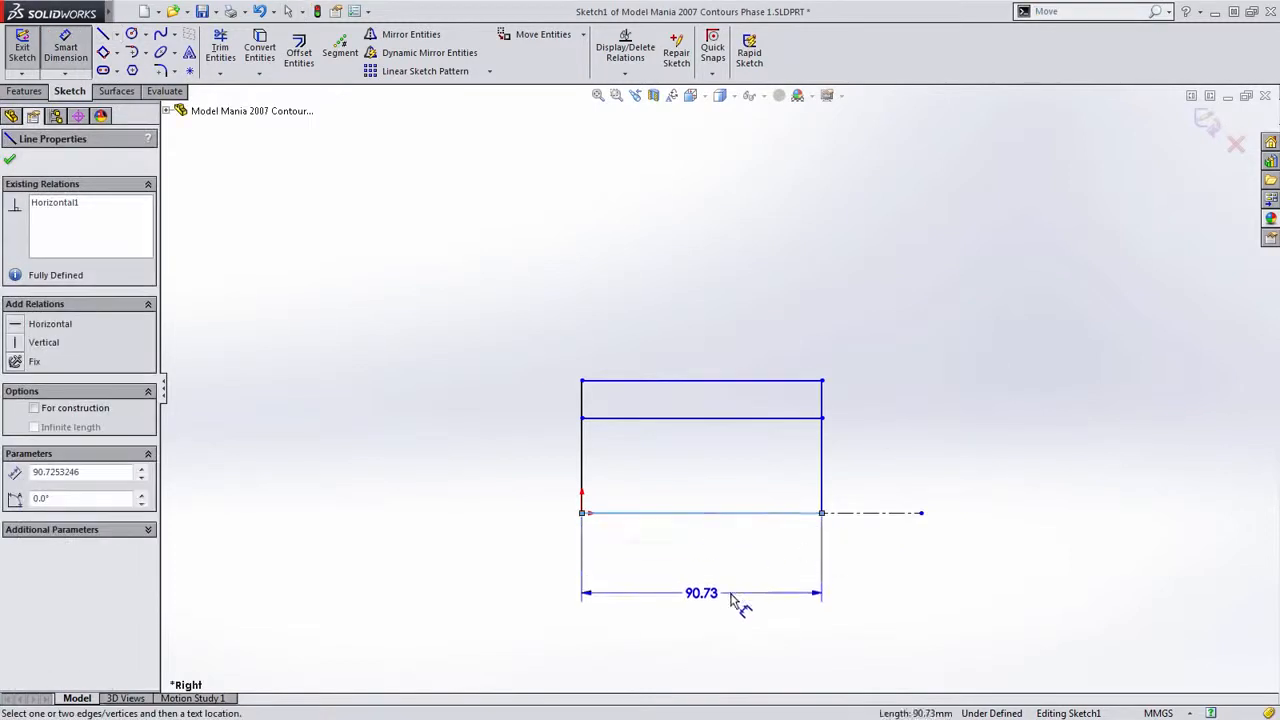
pyautogui.click(730, 598)
pyautogui.write('80')
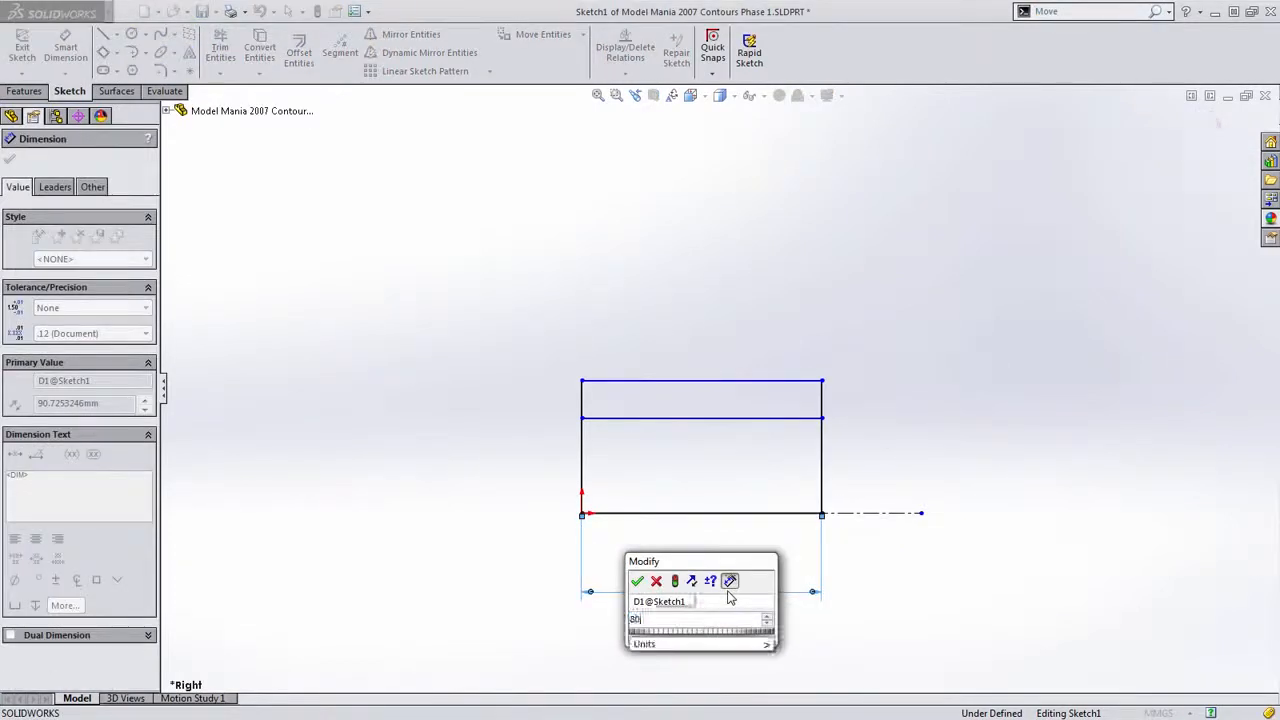
pyautogui.press('Return')
# Dimension the rectangle's inner horizontal line against the construction centerline as a 50 mm diameter
pyautogui.click(714, 424)
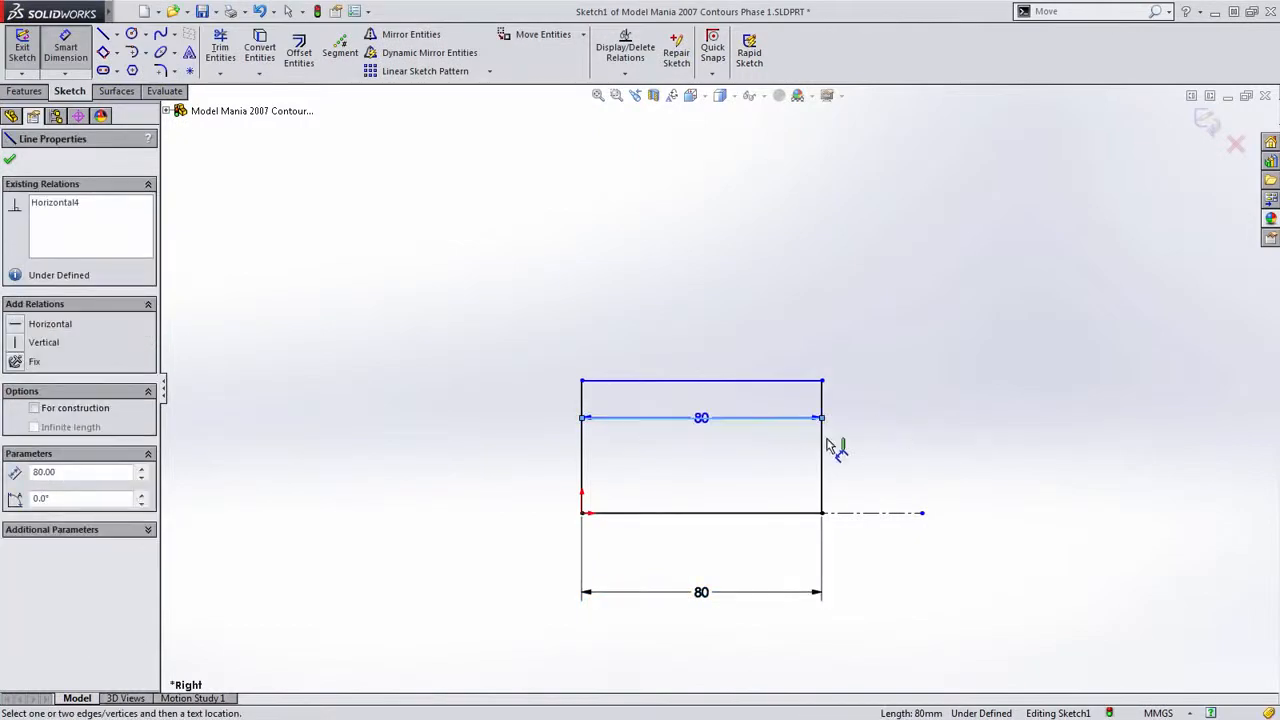
pyautogui.click(874, 514)
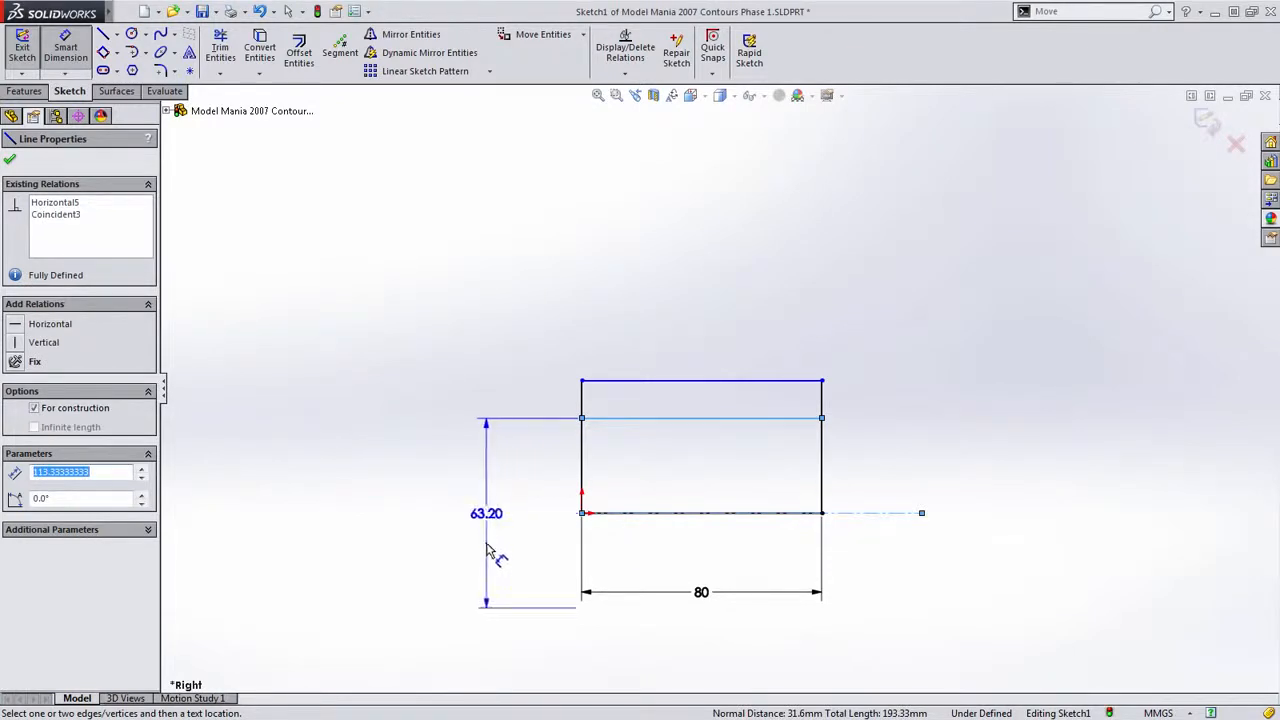
pyautogui.click(482, 545)
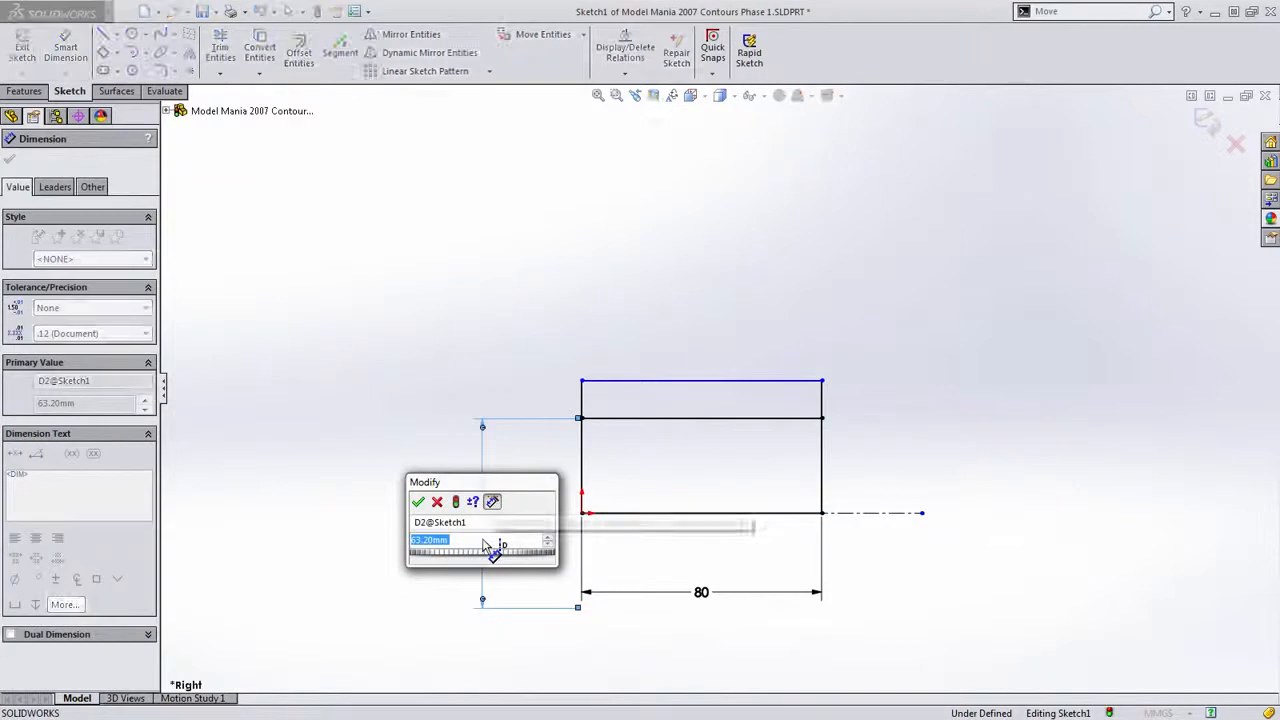
pyautogui.write('50')
pyautogui.press('Return')
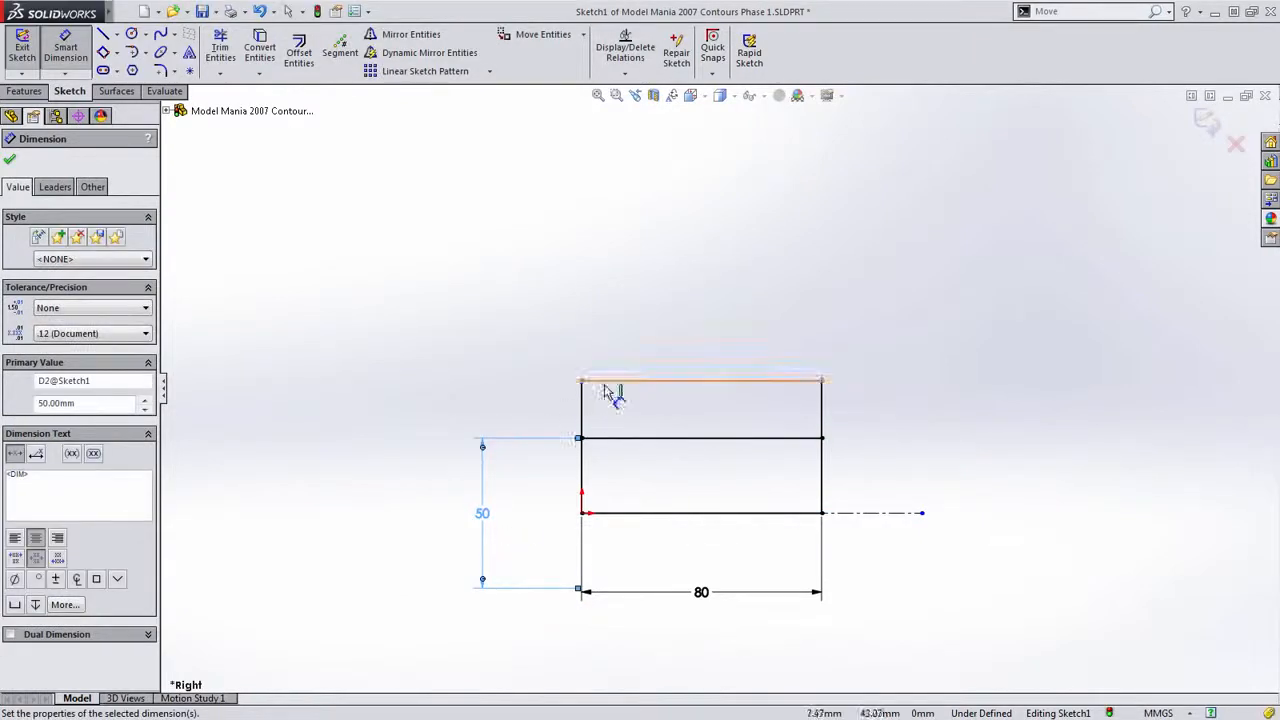
# Dimension the rectangle's upper side against the construction centerline as an 80 mm diameter
pyautogui.click(602, 381)
pyautogui.click(406, 481)
pyautogui.write('80')
pyautogui.press('Return')
pyautogui.press('z')
pyautogui.keyDown('ctrl'); pyautogui.moveTo(849, 379); pyautogui.dragTo(770, 436, button='middle'); pyautogui.keyUp('ctrl')
pyautogui.scroll(-1, 768, 433)
pyautogui.press('Escape')
# Sketch two concentric circles with diameters of 30 mm and 50 mm above and beyond the rectangle's far corner
pyautogui.press('s')
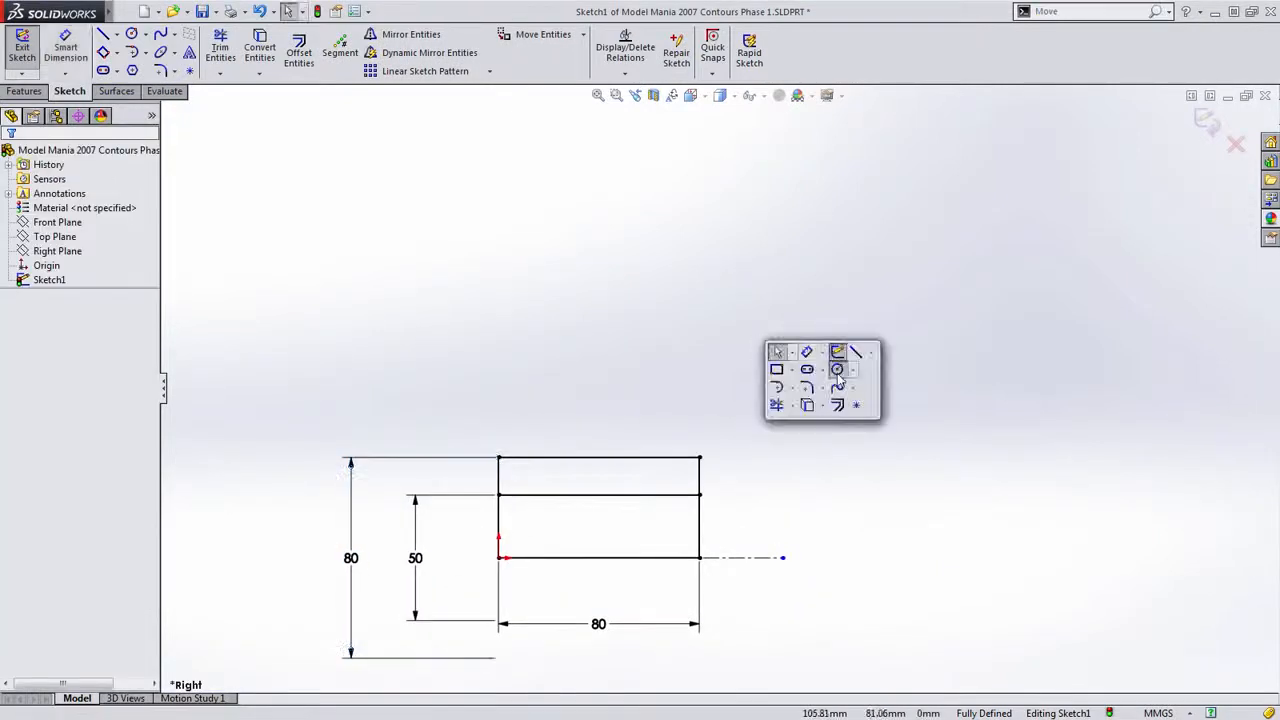
pyautogui.click(837, 370)
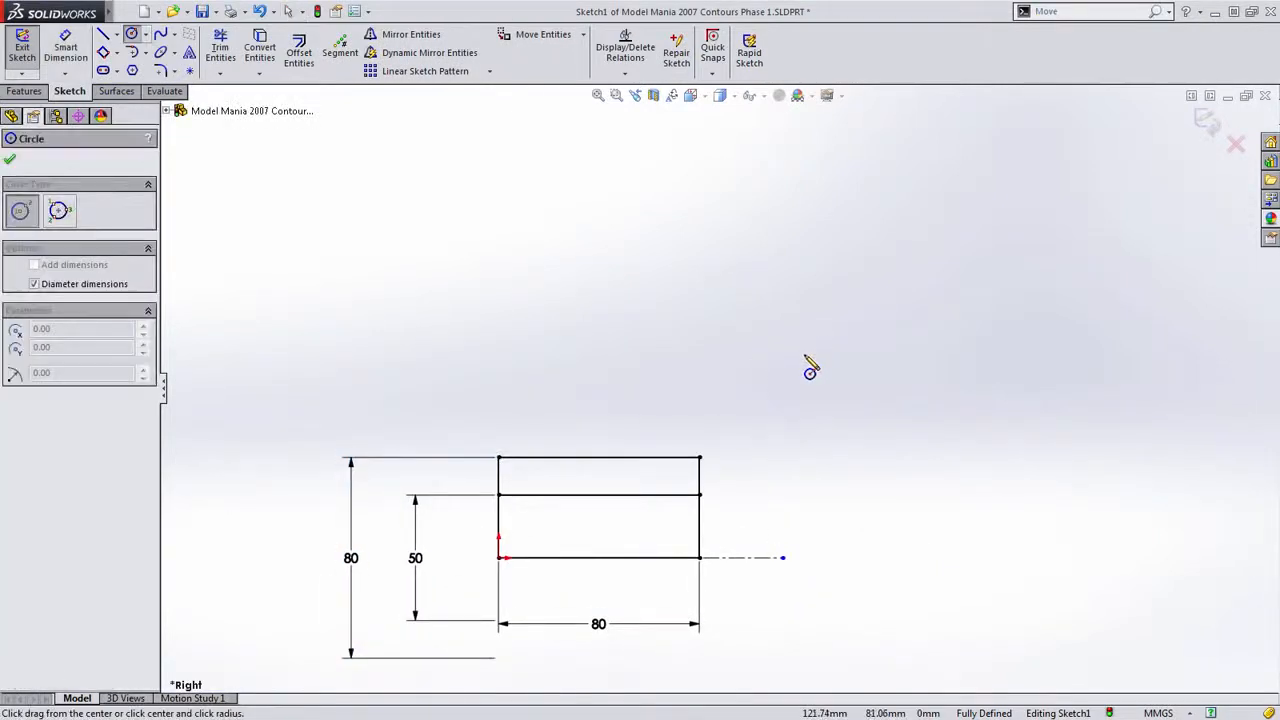
pyautogui.click(808, 342)
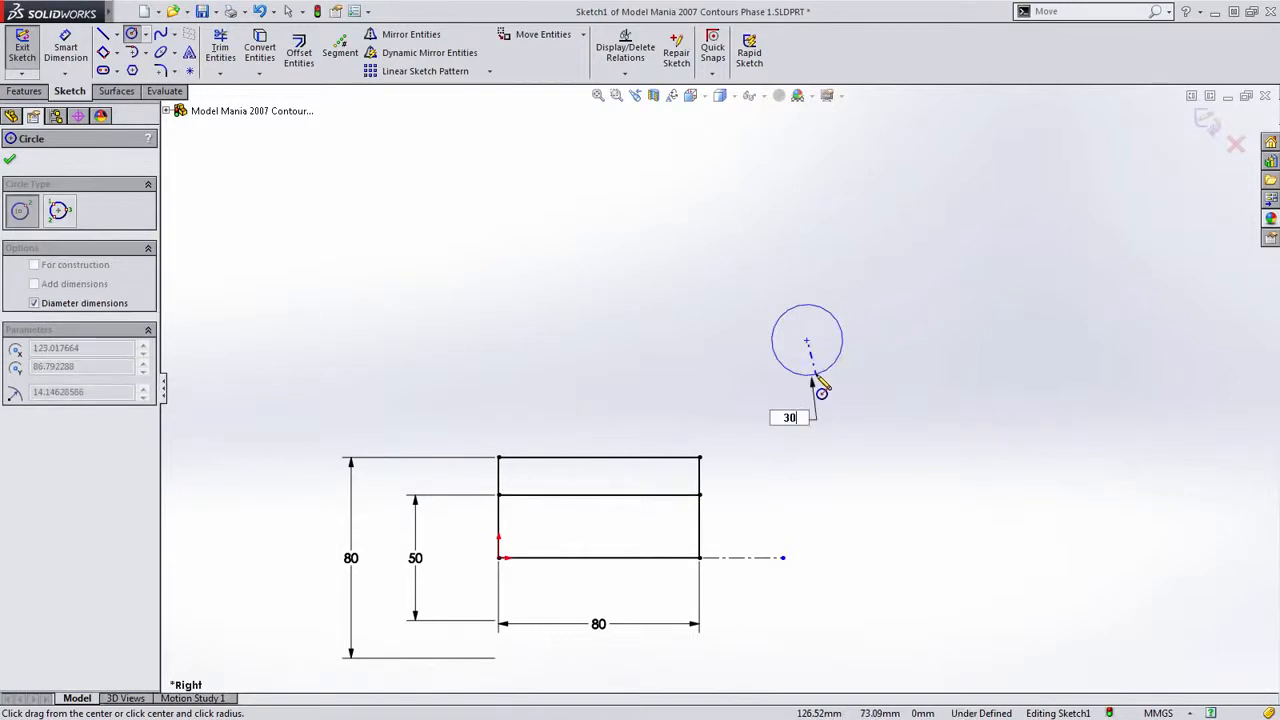
pyautogui.write('30')
pyautogui.press('Return')
pyautogui.click(808, 342)
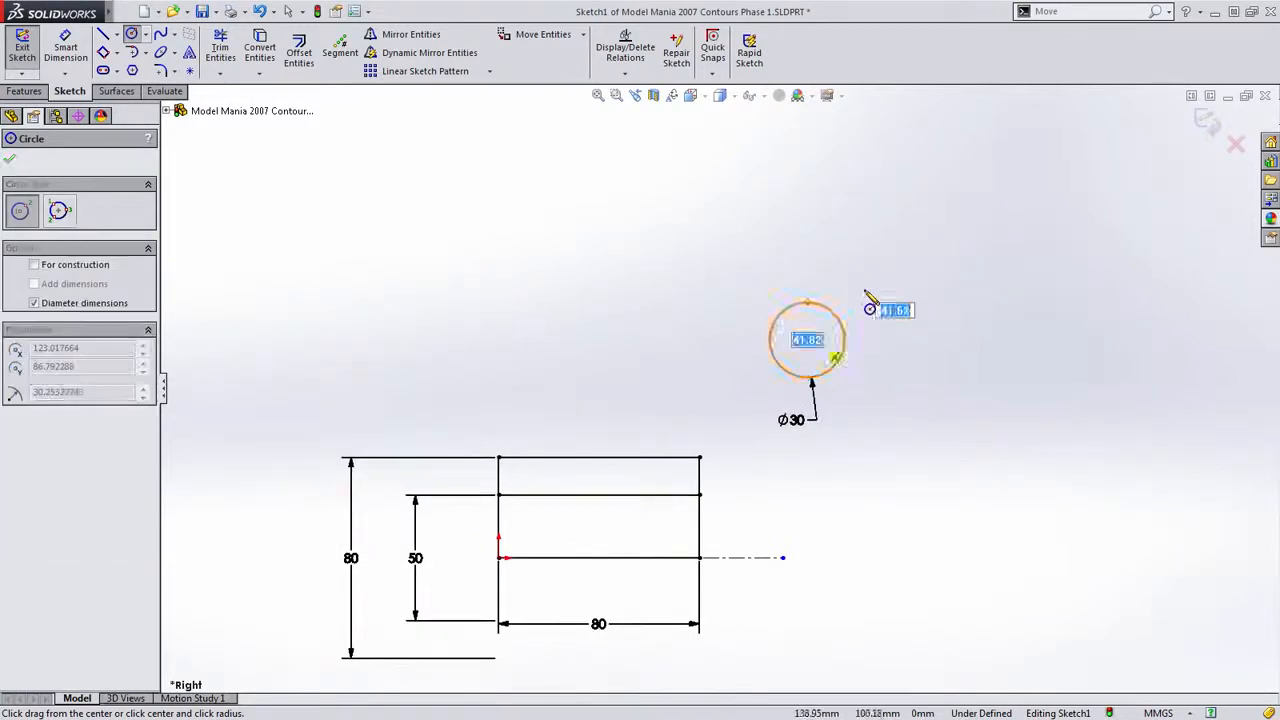
pyautogui.press('Return')
pyautogui.press('Escape')
# Dimension the circles' centre 40 mm horizontally from the rectangle's far vertical side
pyautogui.press('s')
pyautogui.click(691, 242)
pyautogui.click(806, 278)
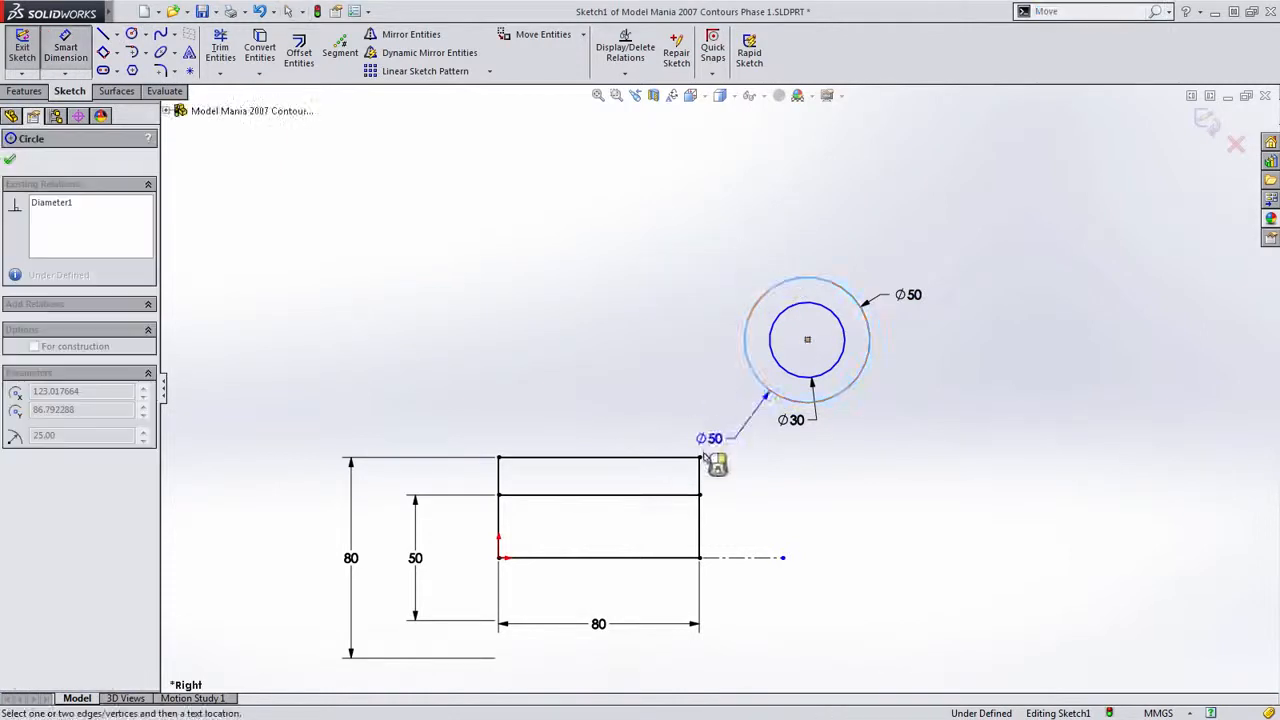
pyautogui.click(700, 478)
pyautogui.click(752, 188)
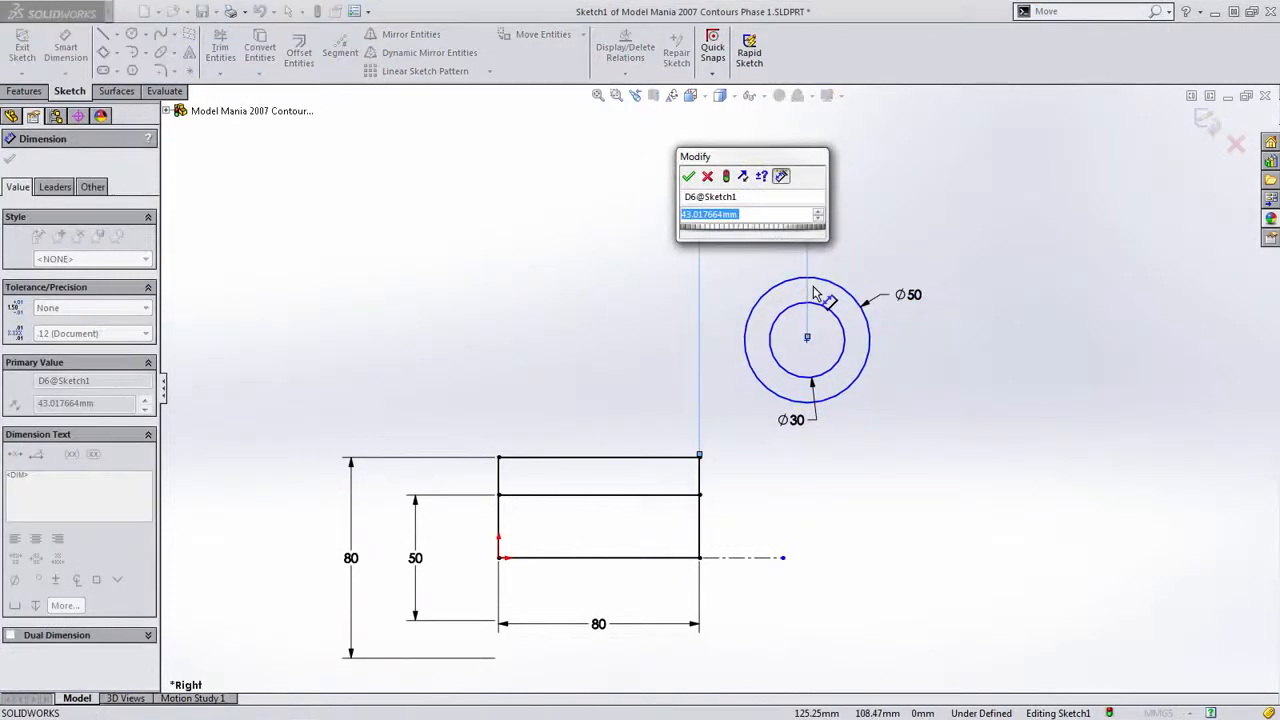
pyautogui.write('40')
pyautogui.press('Return')
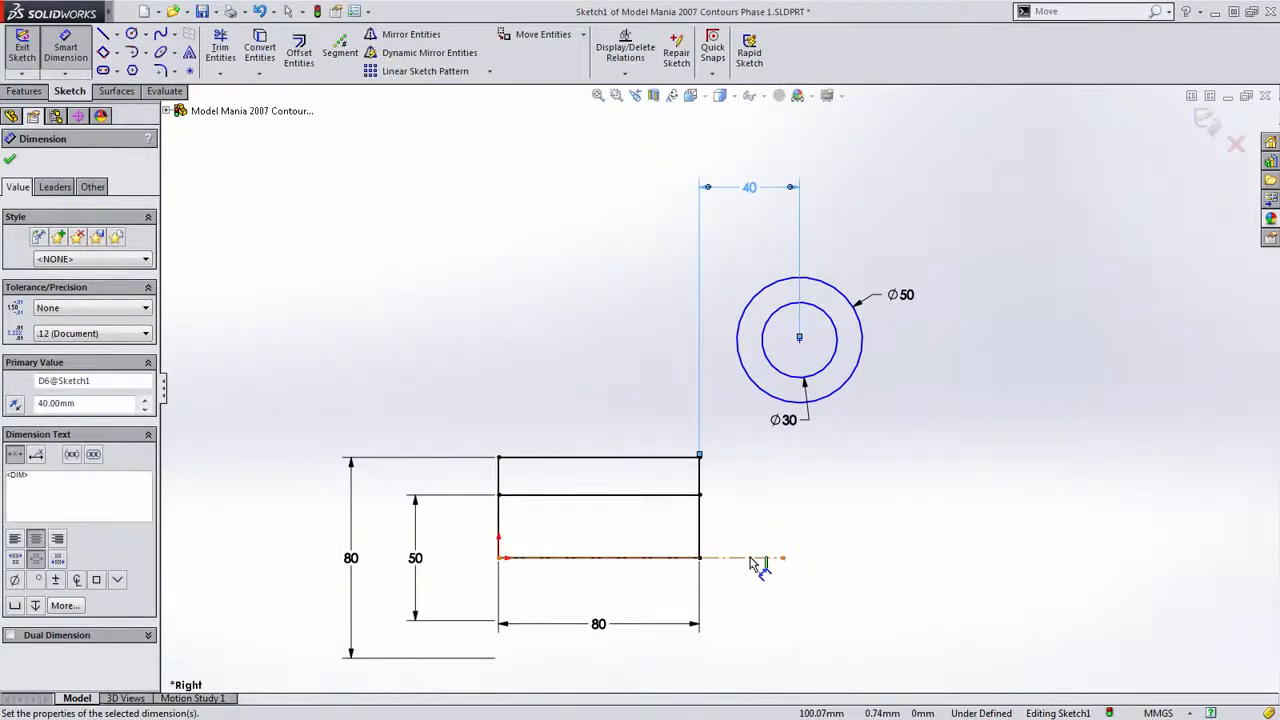
# Dimension the circles' centre 100 mm above the construction centerline
pyautogui.click(757, 558)
pyautogui.click(799, 338)
pyautogui.click(958, 424)
pyautogui.write('100')
pyautogui.press('Return')
pyautogui.scroll(-2, 709, 457)
pyautogui.click(705, 378)
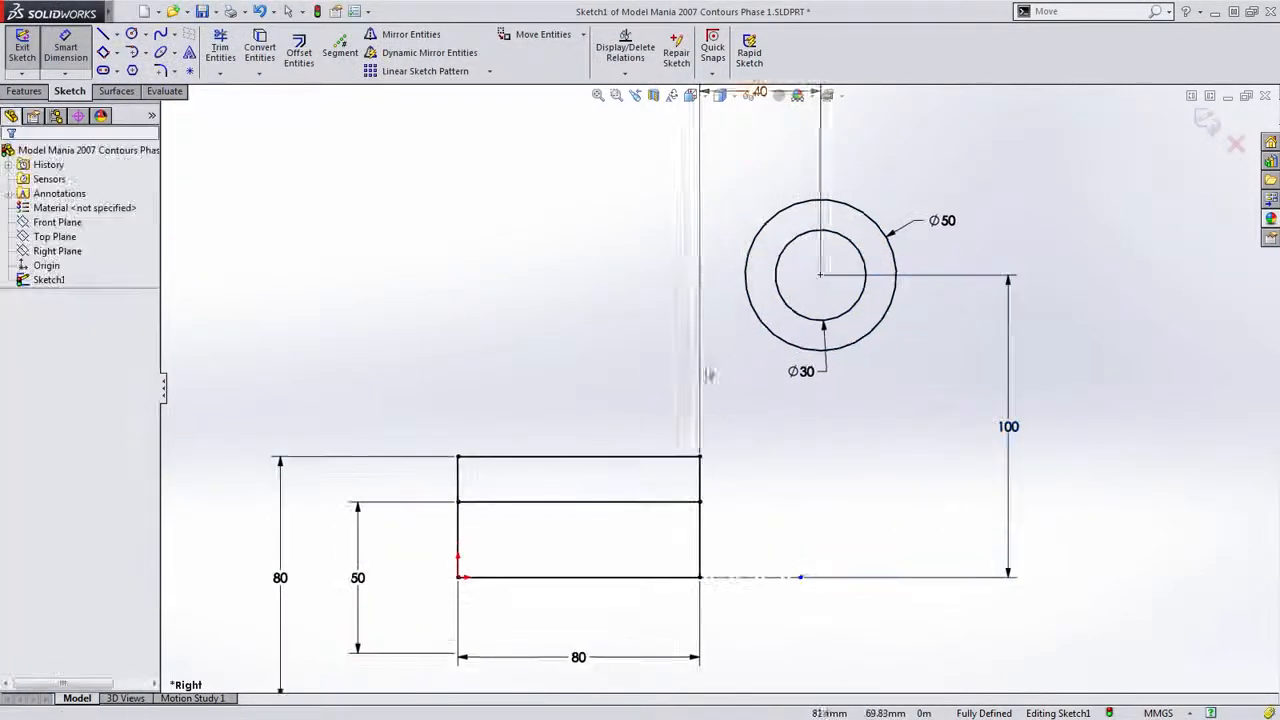
pyautogui.press('Escape')
pyautogui.press('s')
pyautogui.click(731, 418)
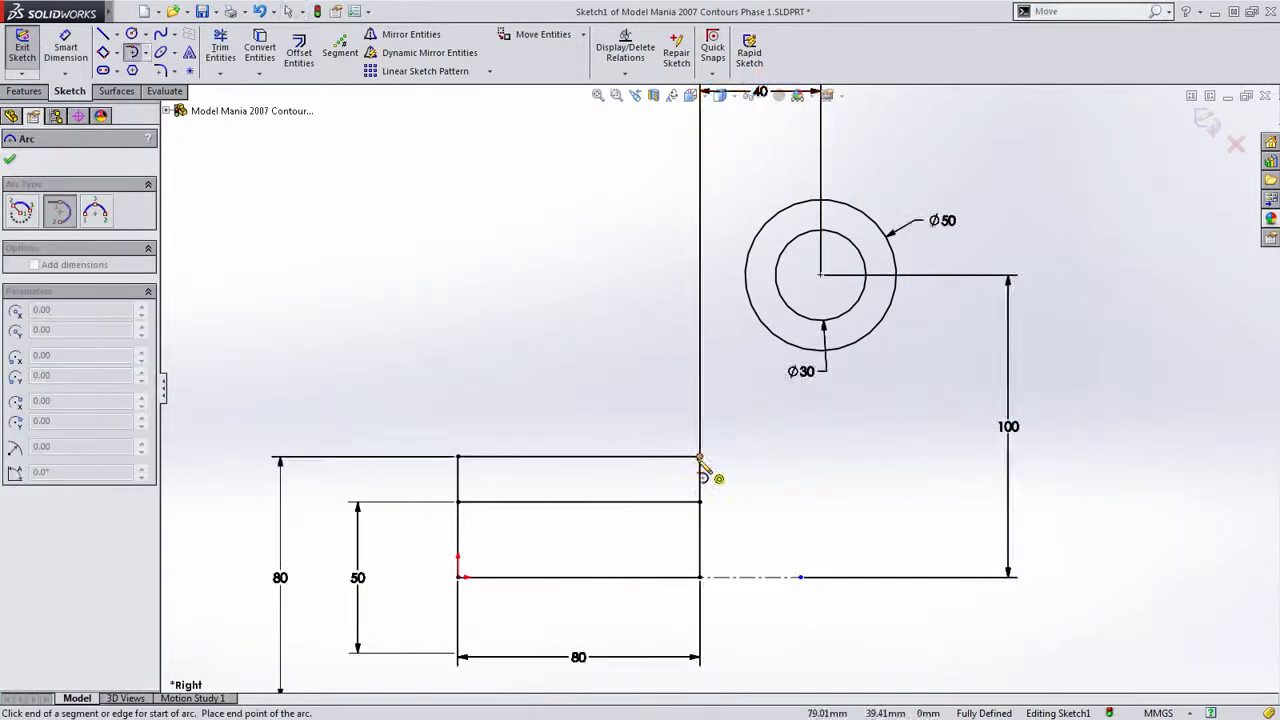
pyautogui.press('Escape')
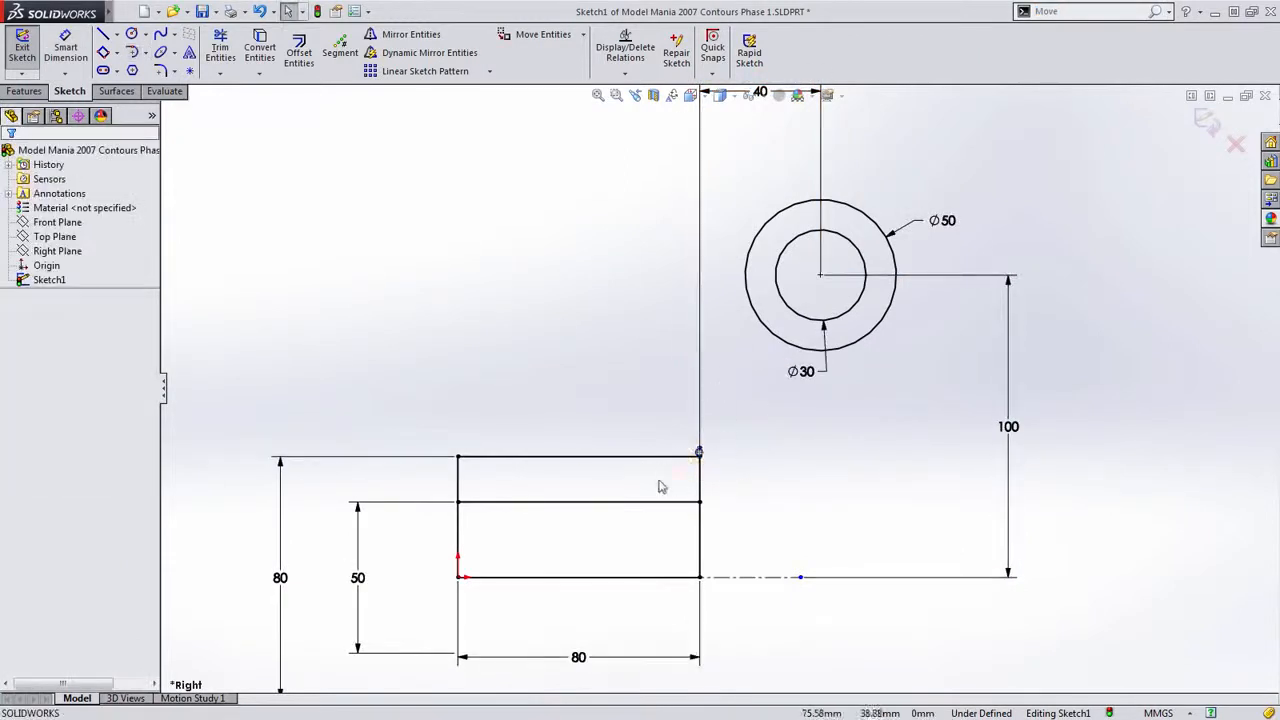
pyautogui.moveTo(667, 477); pyautogui.dragTo(735, 427)
pyautogui.press('Delete')
# Draw a tangent arc from the rectangle's far upper corner to the underside of the 50 mm circle, tangent to the circle
pyautogui.press('s')
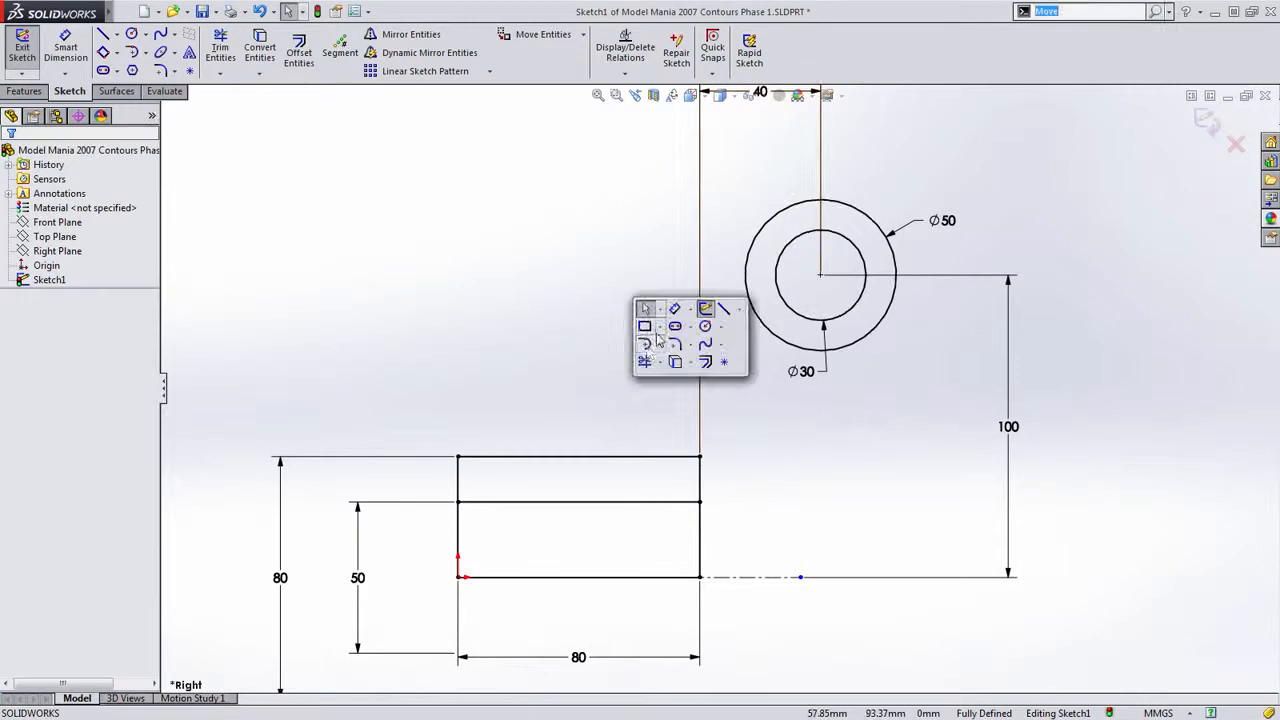
pyautogui.click(647, 347)
pyautogui.moveTo(700, 457)
pyautogui.mouseDown()
pyautogui.moveTo(750, 312)
pyautogui.moveTo(805, 340)
pyautogui.moveTo(776, 358)
pyautogui.mouseUp()
pyautogui.press('Escape')
pyautogui.click(850, 284)
pyautogui.click(441, 231)
# Draw two chained tangent arcs from the upper corner above the origin to the 50 mm circle's top, making the second tangent to the circle
pyautogui.press('s')
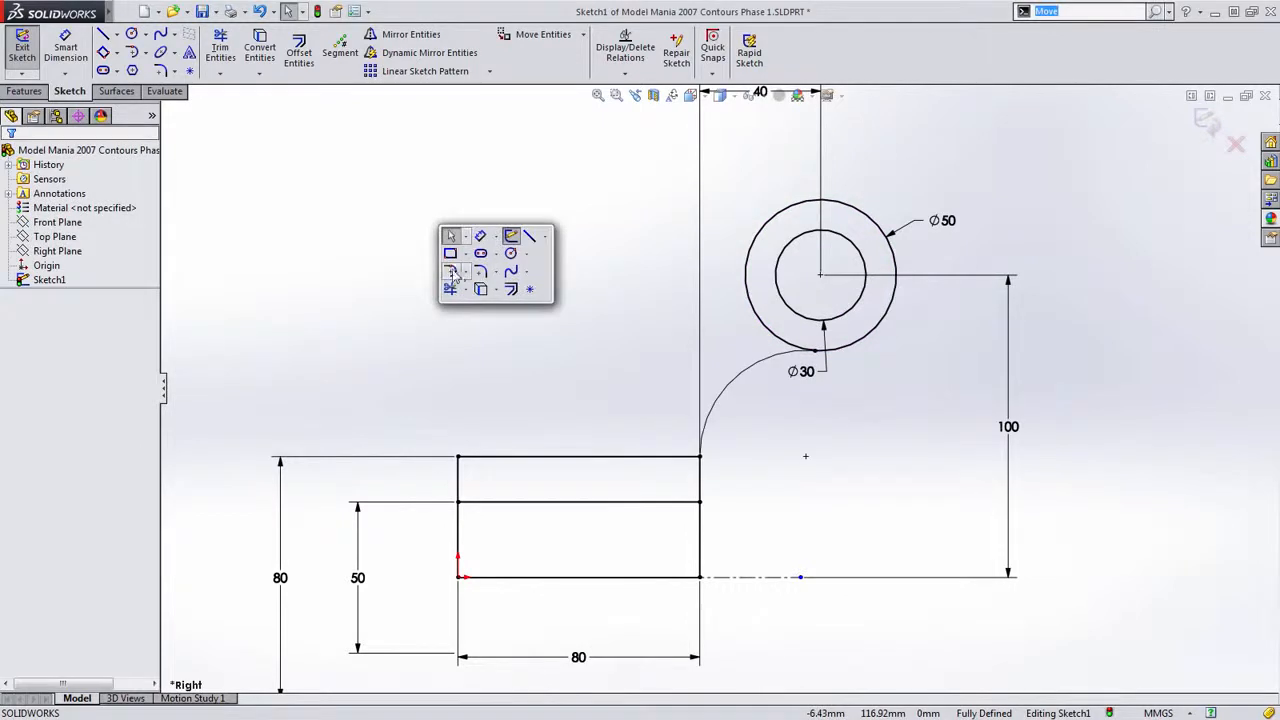
pyautogui.click(451, 271)
pyautogui.click(458, 457)
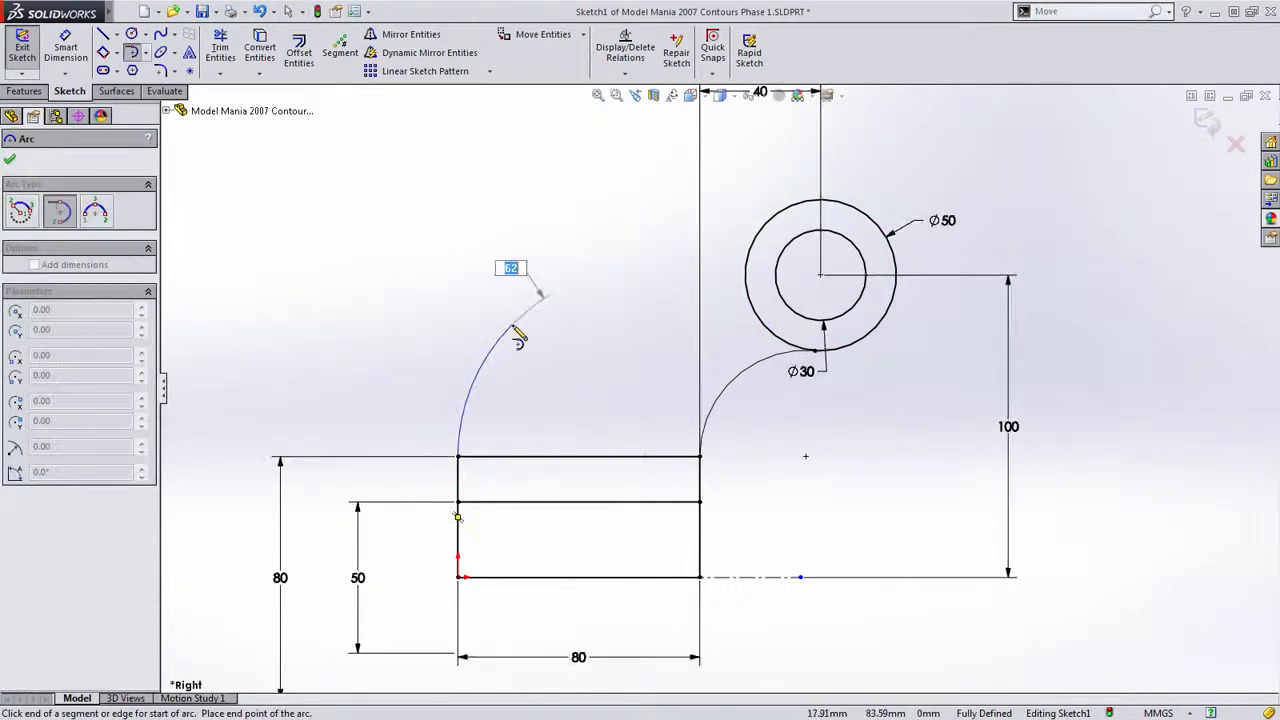
pyautogui.click(806, 201)
pyautogui.press('Escape')
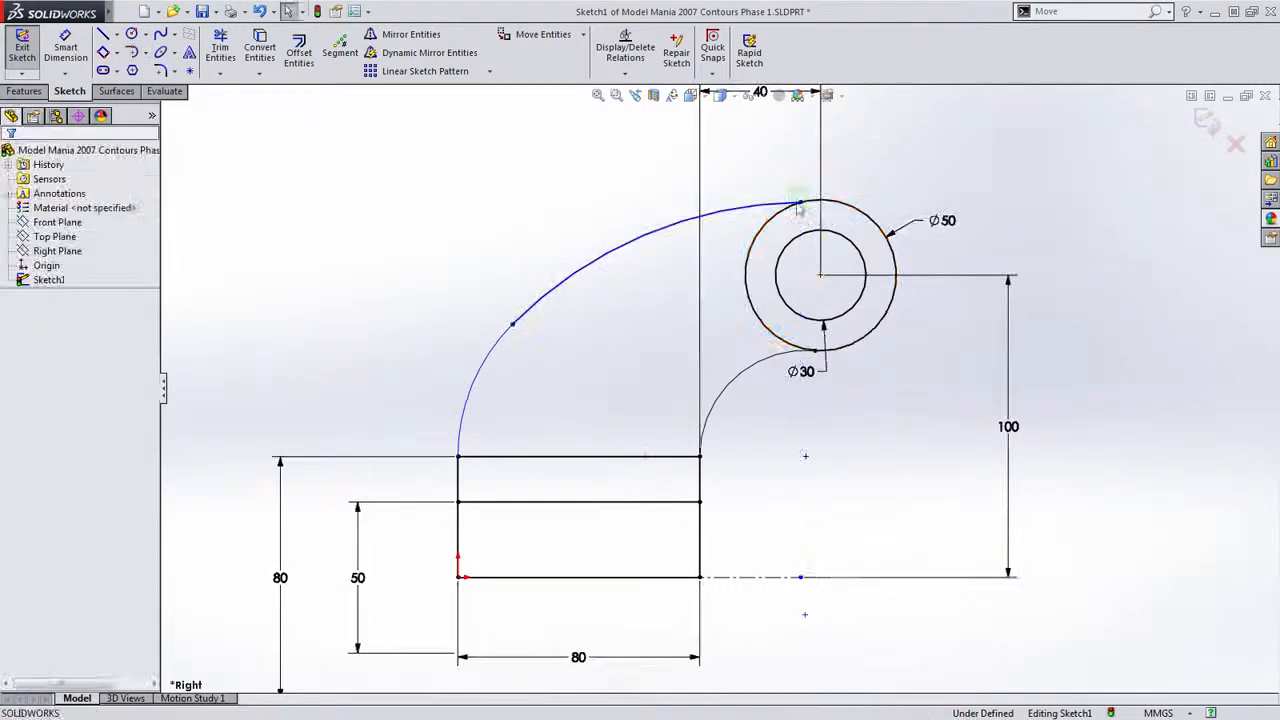
pyautogui.keyDown('ctrl'); pyautogui.click(810, 197); pyautogui.keyUp('ctrl')
pyautogui.click(918, 158)
pyautogui.press('Escape')
# Dimension the radius of the lower arc above the origin at 50 mm
pyautogui.press('s')
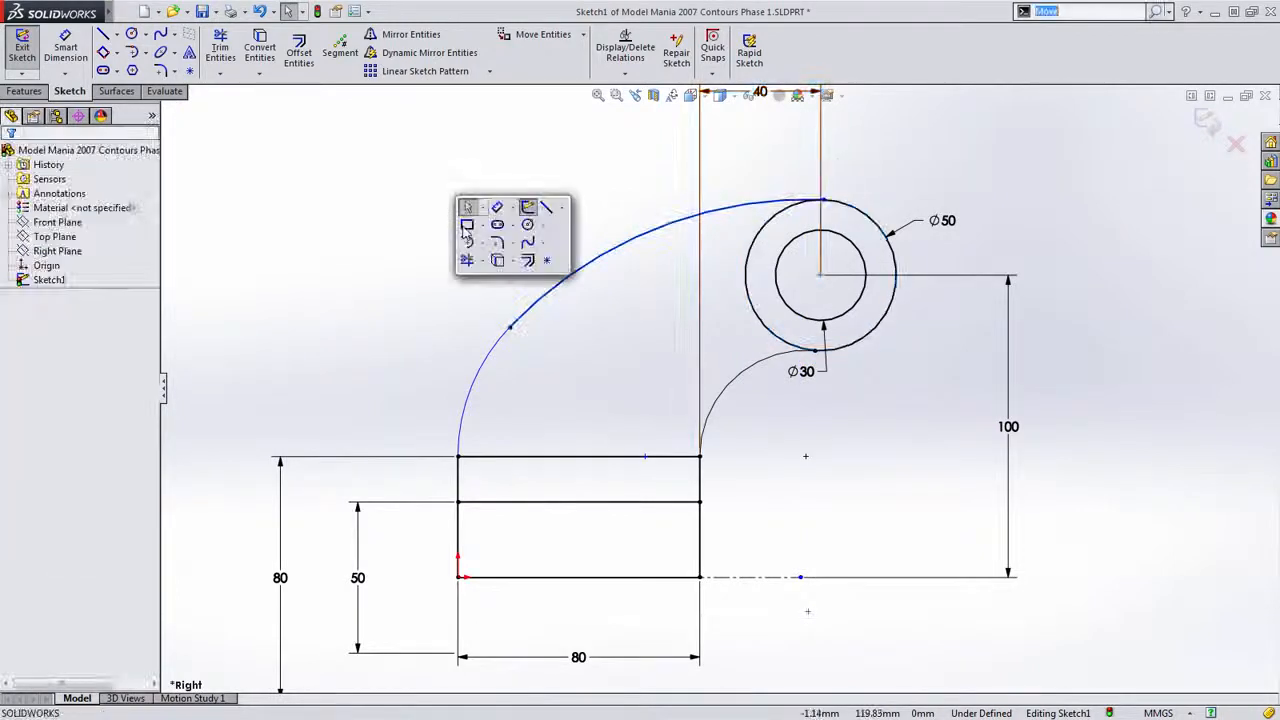
pyautogui.click(497, 207)
pyautogui.click(482, 365)
pyautogui.click(428, 348)
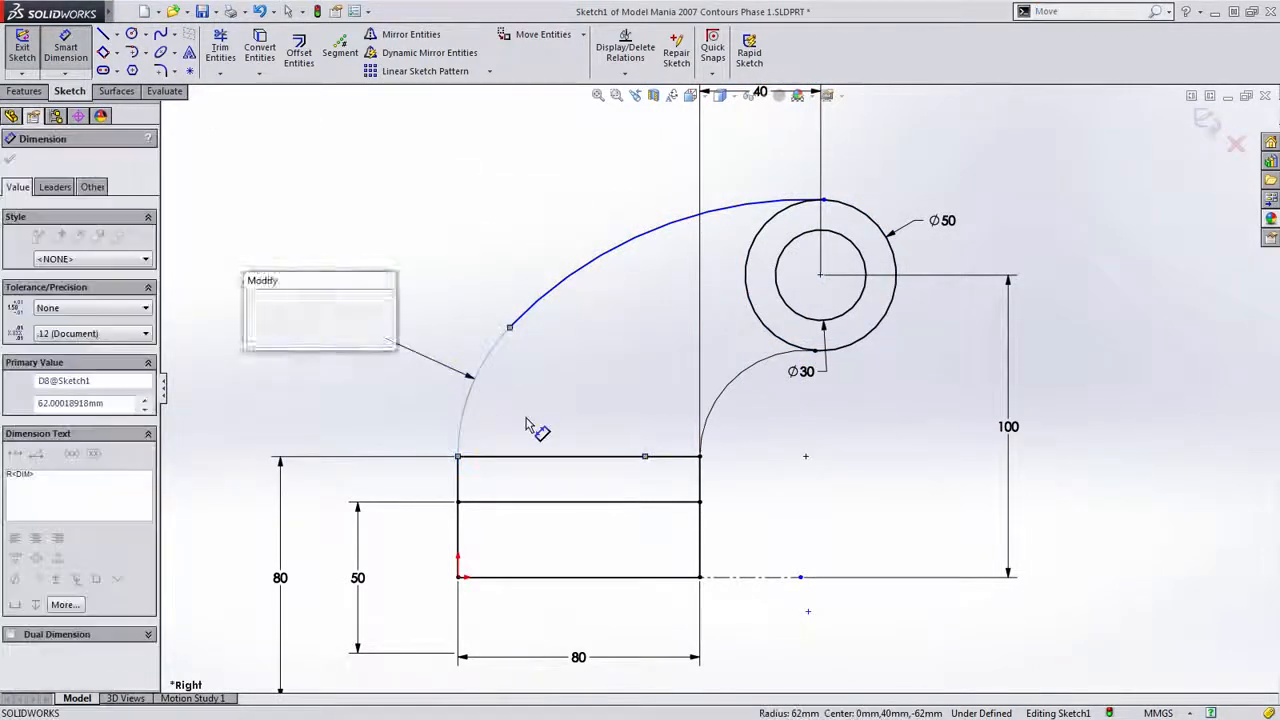
pyautogui.write('50')
pyautogui.press('Return')
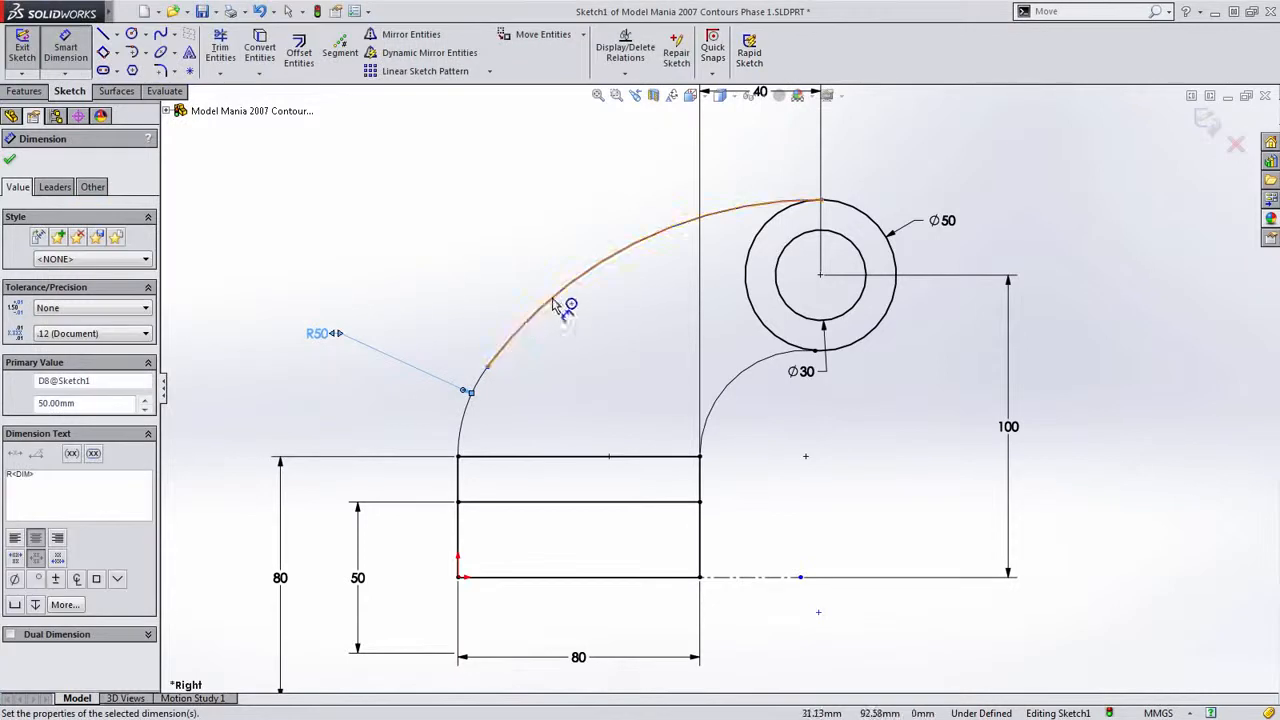
# Dimension the long upper arc's radius at 200 mm and exit the sketch
pyautogui.click(553, 300)
pyautogui.click(488, 190)
pyautogui.write('150')
pyautogui.press('Return')
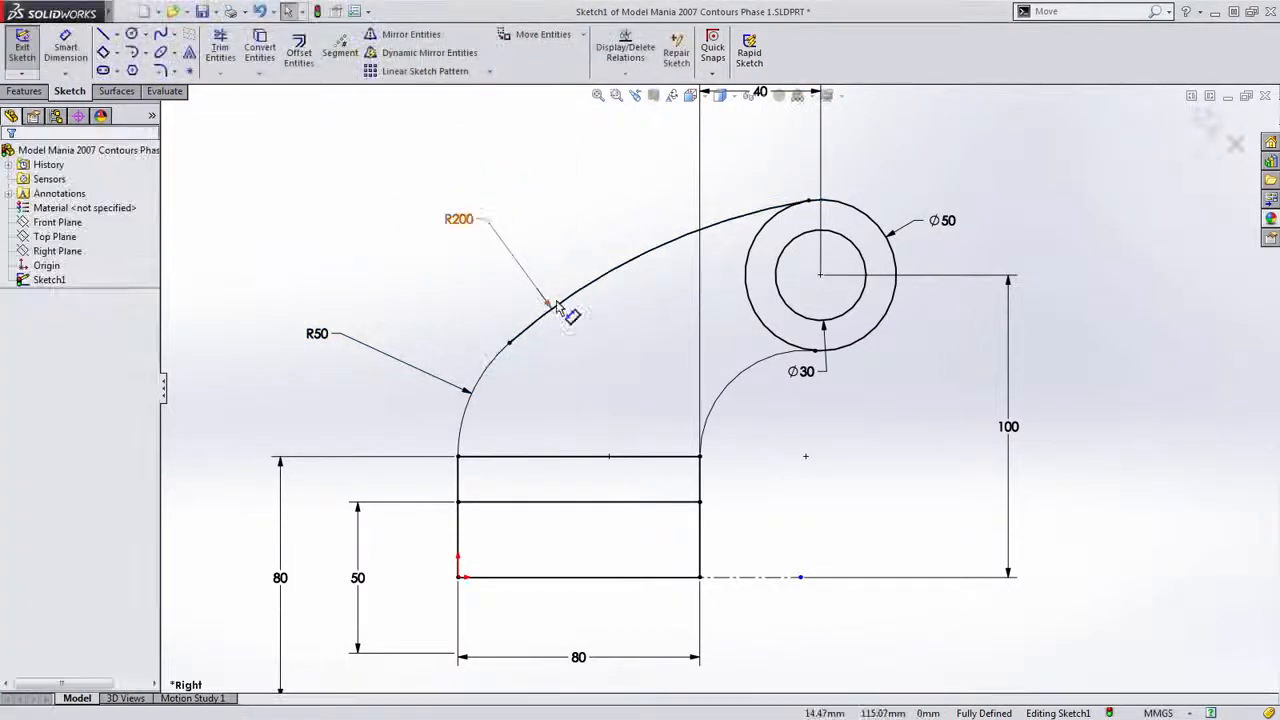
pyautogui.scroll(-3, 580, 390)
pyautogui.moveTo(580, 390)
pyautogui.mouseDown(button='middle')
pyautogui.moveTo(608, 389)
pyautogui.moveTo(622, 415)
pyautogui.moveTo(663, 400)
pyautogui.moveTo(644, 404)
pyautogui.mouseUp(button='middle')
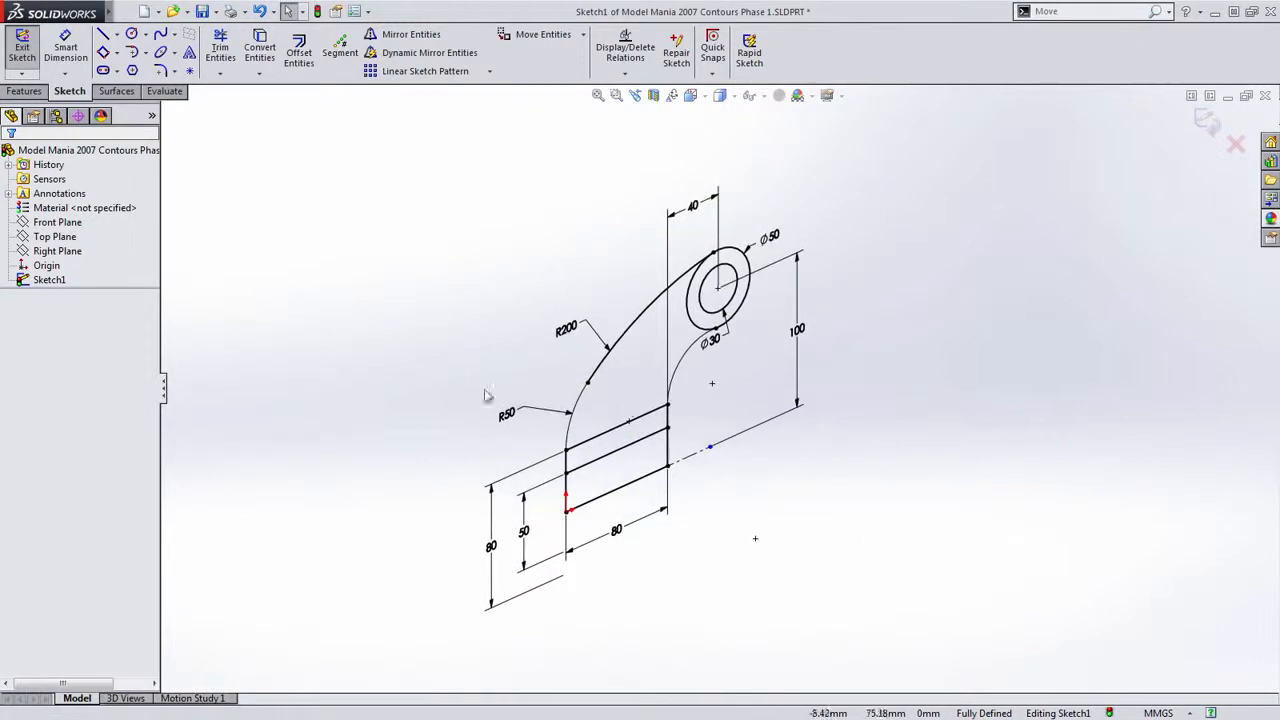
pyautogui.doubleClick(431, 271)
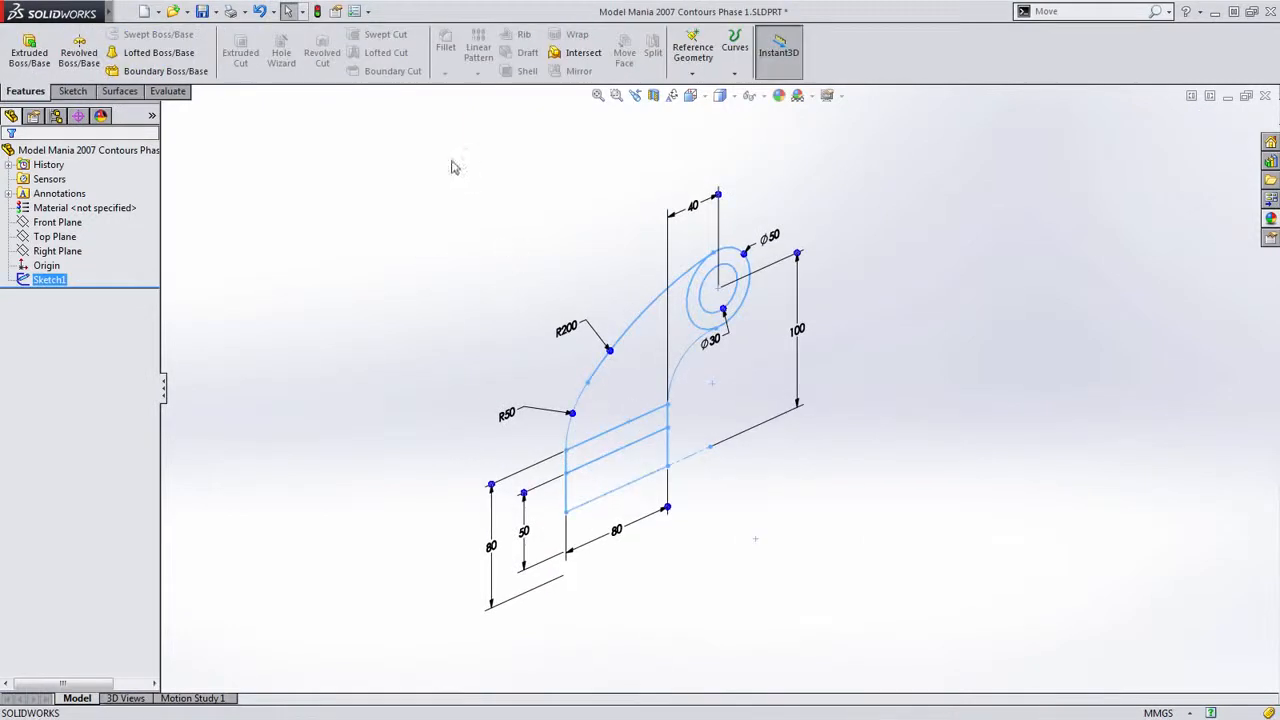
# Start a Revolved Boss/Base from the sketch about its construction centerline
pyautogui.press('s')
pyautogui.click(397, 180)
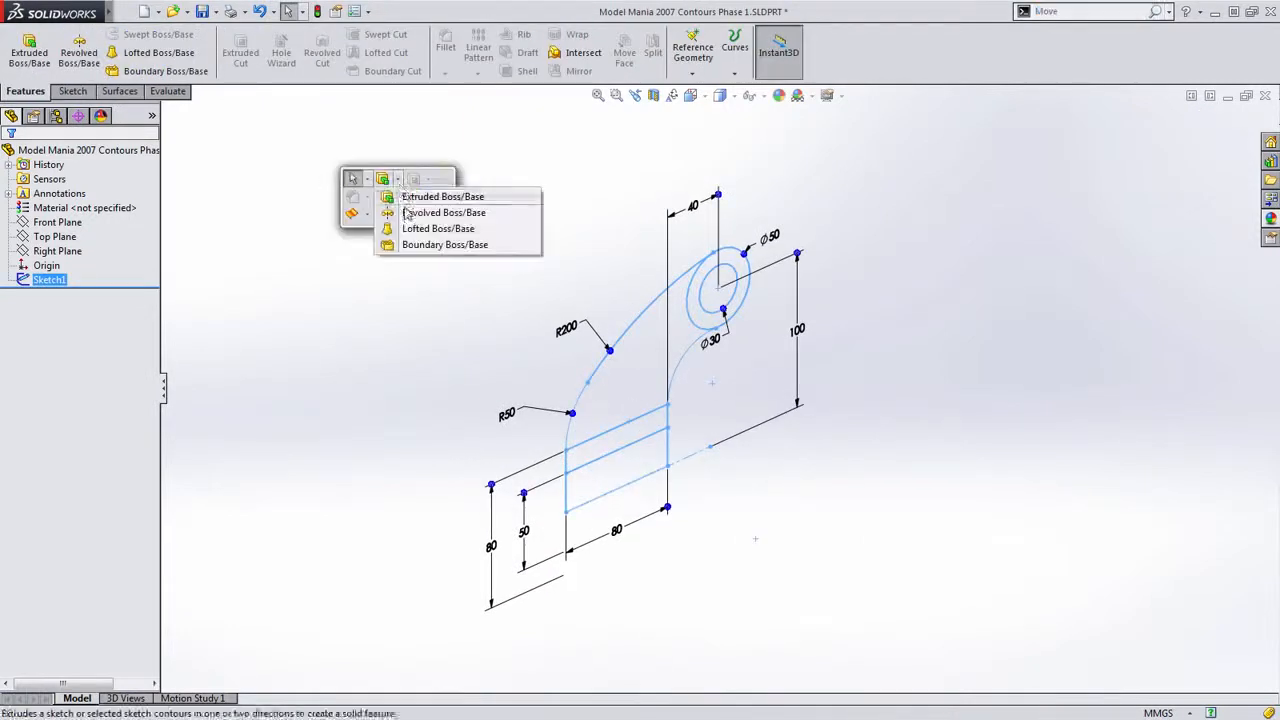
pyautogui.click(423, 213)
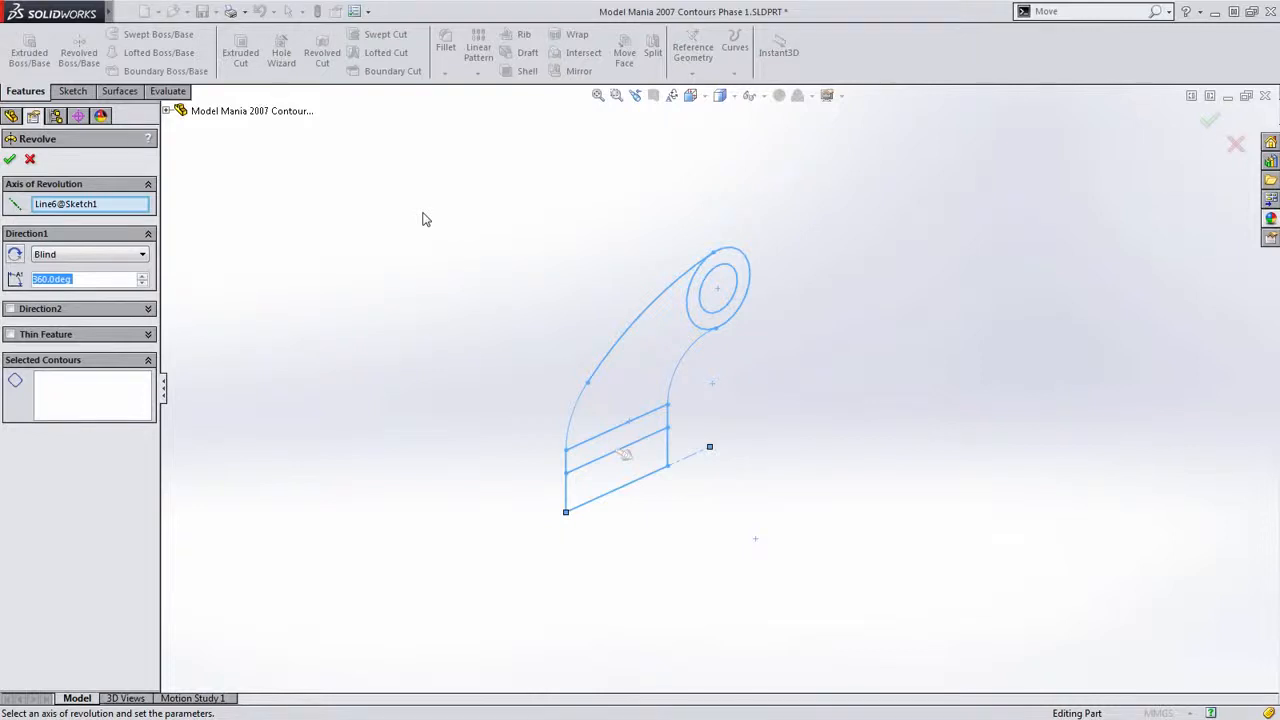
pyautogui.scroll(-2, 679, 490)
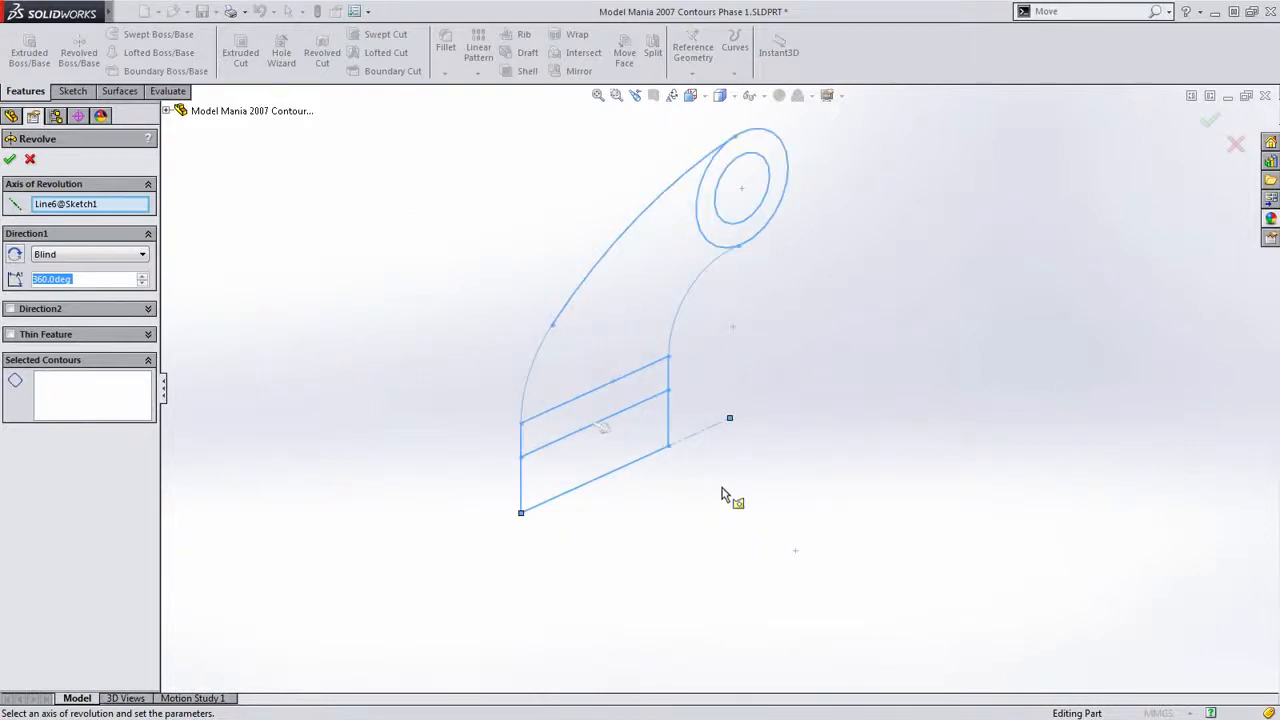
pyautogui.keyDown('ctrl'); pyautogui.moveTo(726, 497); pyautogui.dragTo(720, 558, button='middle'); pyautogui.keyUp('ctrl')
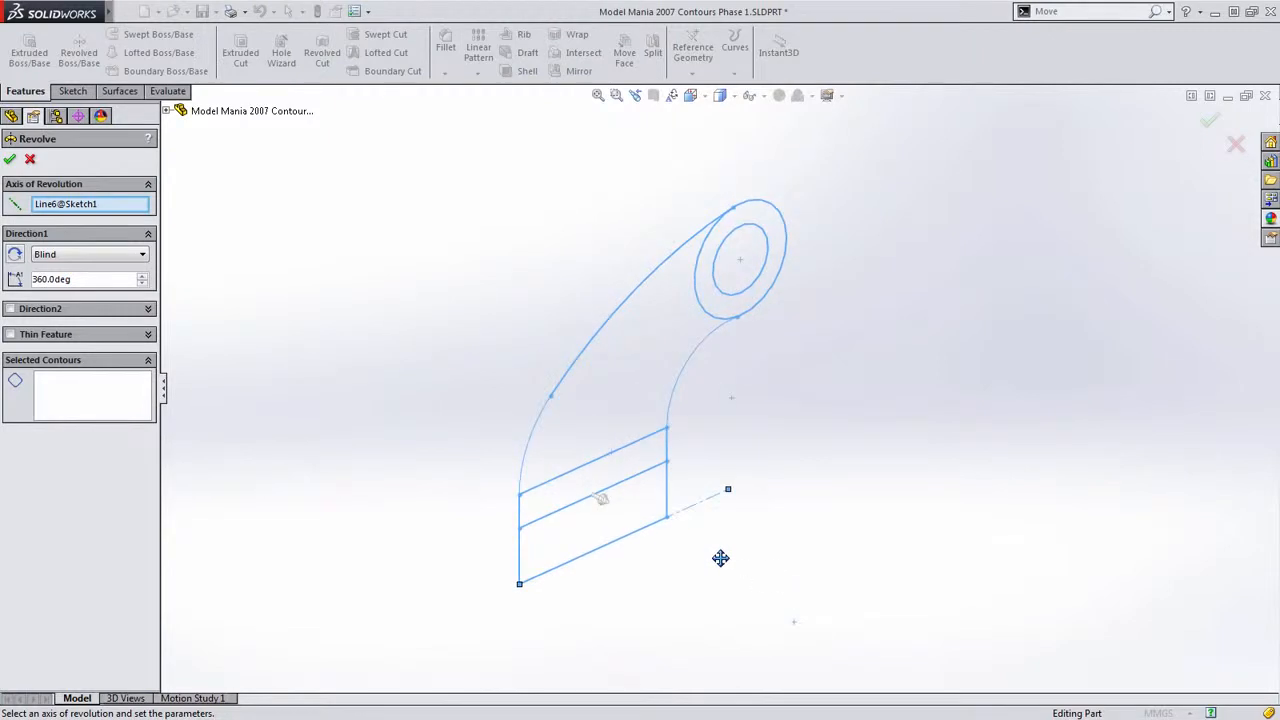
# Try the inner circle, the ring around it and the curved arm region as revolve contours, deselecting each
pyautogui.click(742, 298)
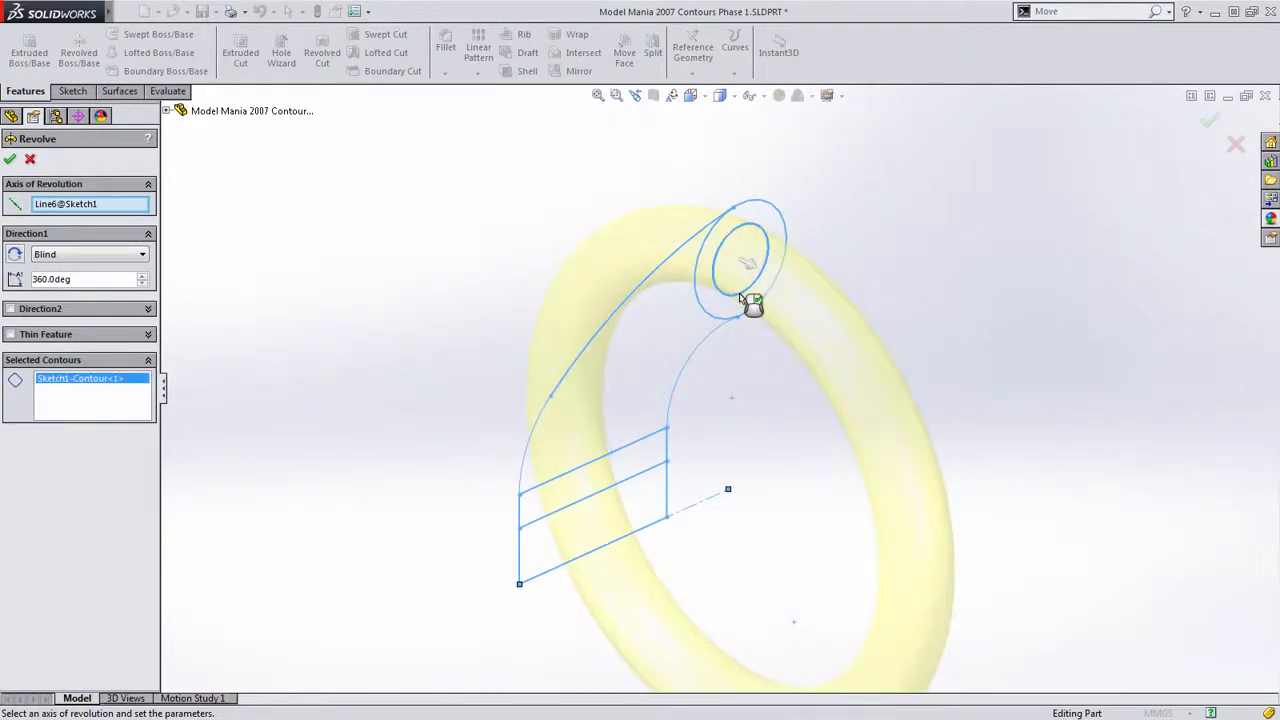
pyautogui.click(730, 305)
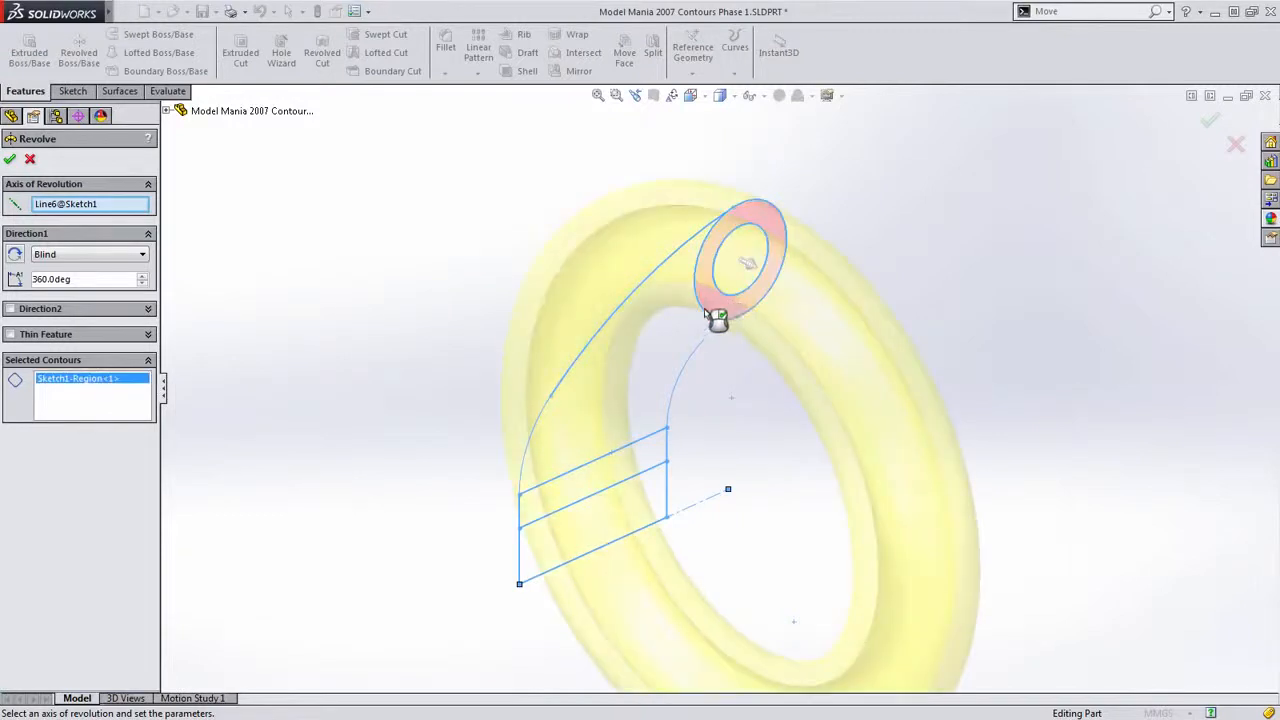
pyautogui.click(724, 310)
pyautogui.click(651, 357)
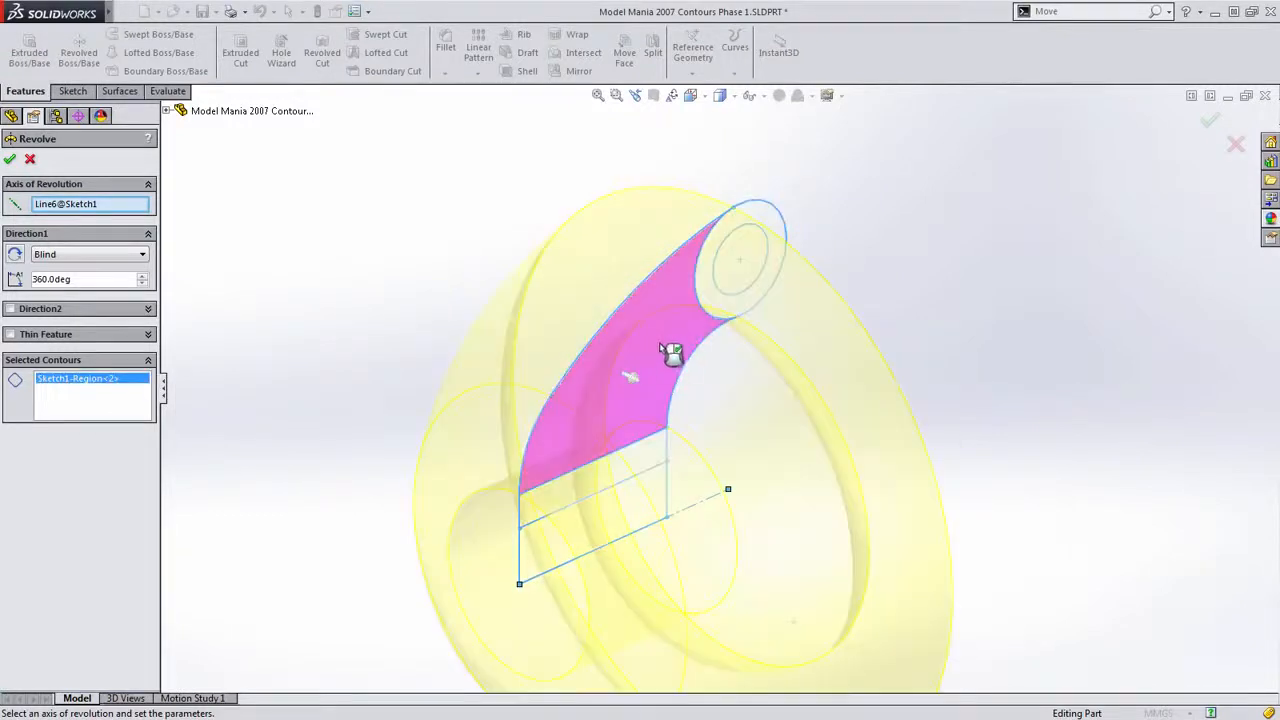
pyautogui.click(671, 358)
# Revolve the strip region between the rectangle's two upper horizontal lines 360 degrees into a hollow cylinder
pyautogui.click(560, 508)
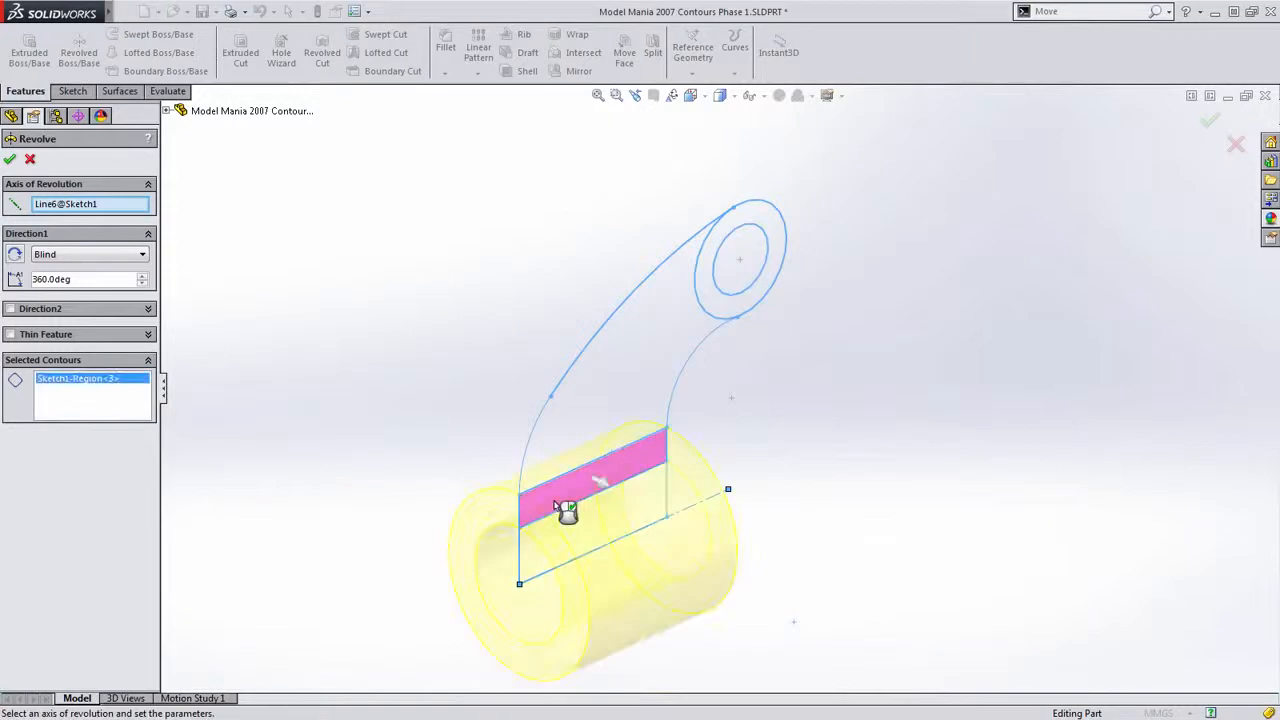
pyautogui.rightClick(560, 508)
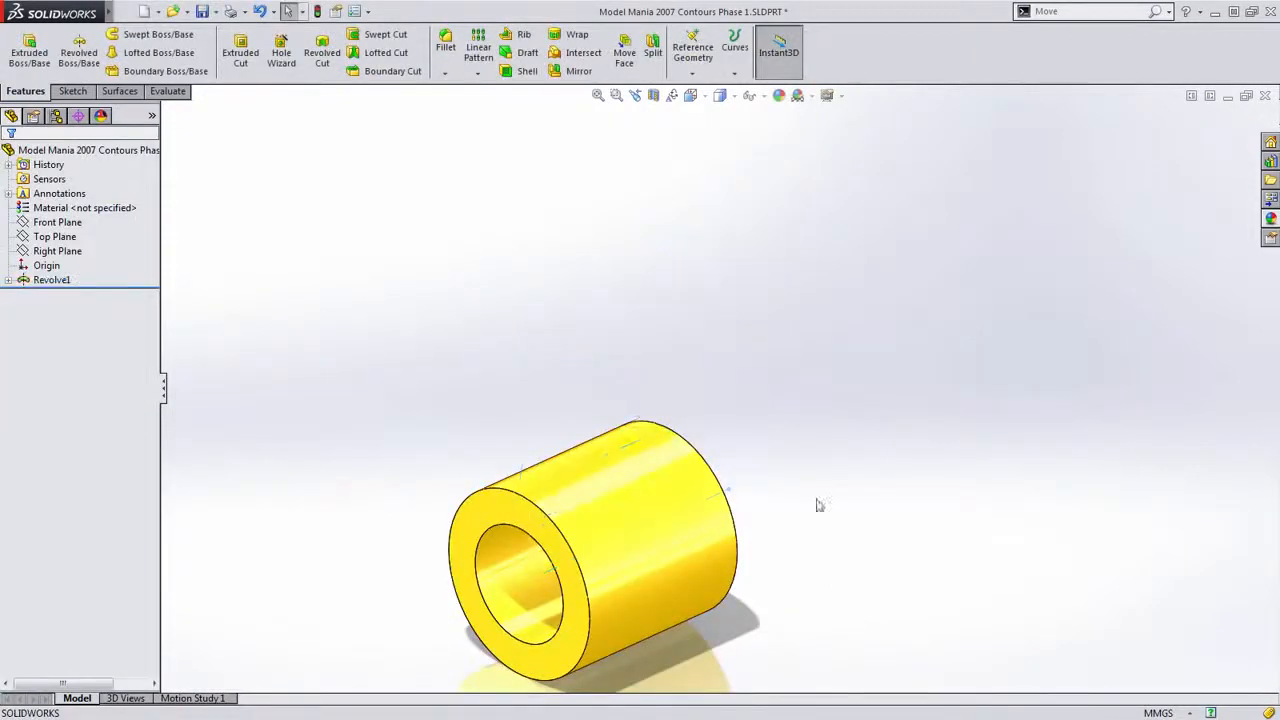
pyautogui.moveTo(834, 486); pyautogui.dragTo(930, 403, button='middle')
pyautogui.moveTo(931, 471); pyautogui.dragTo(878, 470, button='middle')
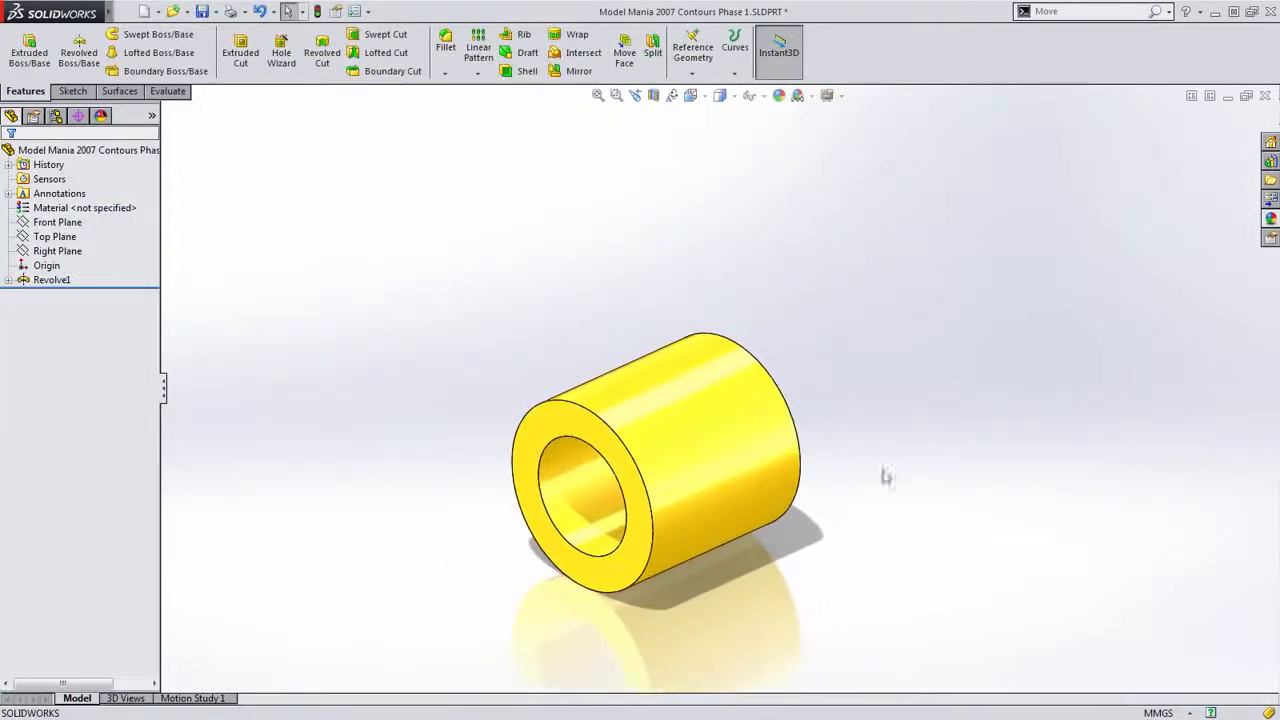
pyautogui.scroll(1, 891, 420)
pyautogui.keyDown('ctrl'); pyautogui.moveTo(890, 363); pyautogui.dragTo(873, 393, button='middle'); pyautogui.keyUp('ctrl')
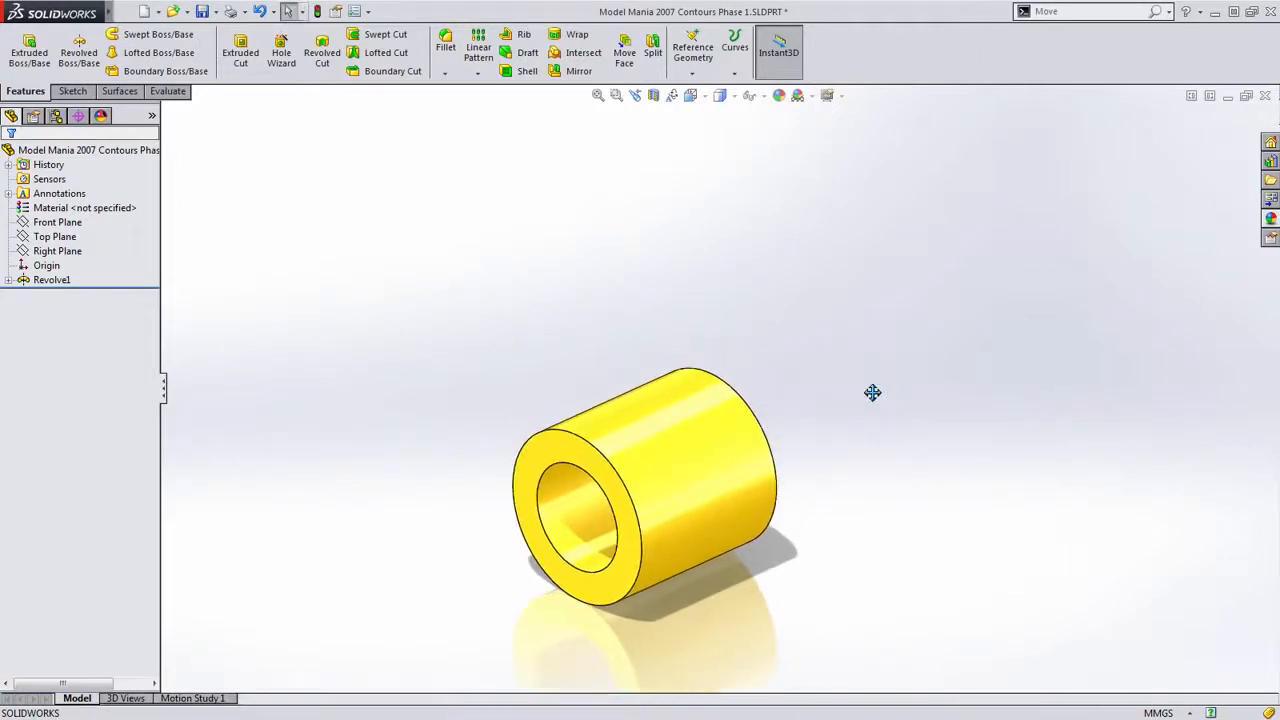
# Expand the revolve feature and show its absorbed sketch
pyautogui.click(8, 280)
pyautogui.click(52, 295)
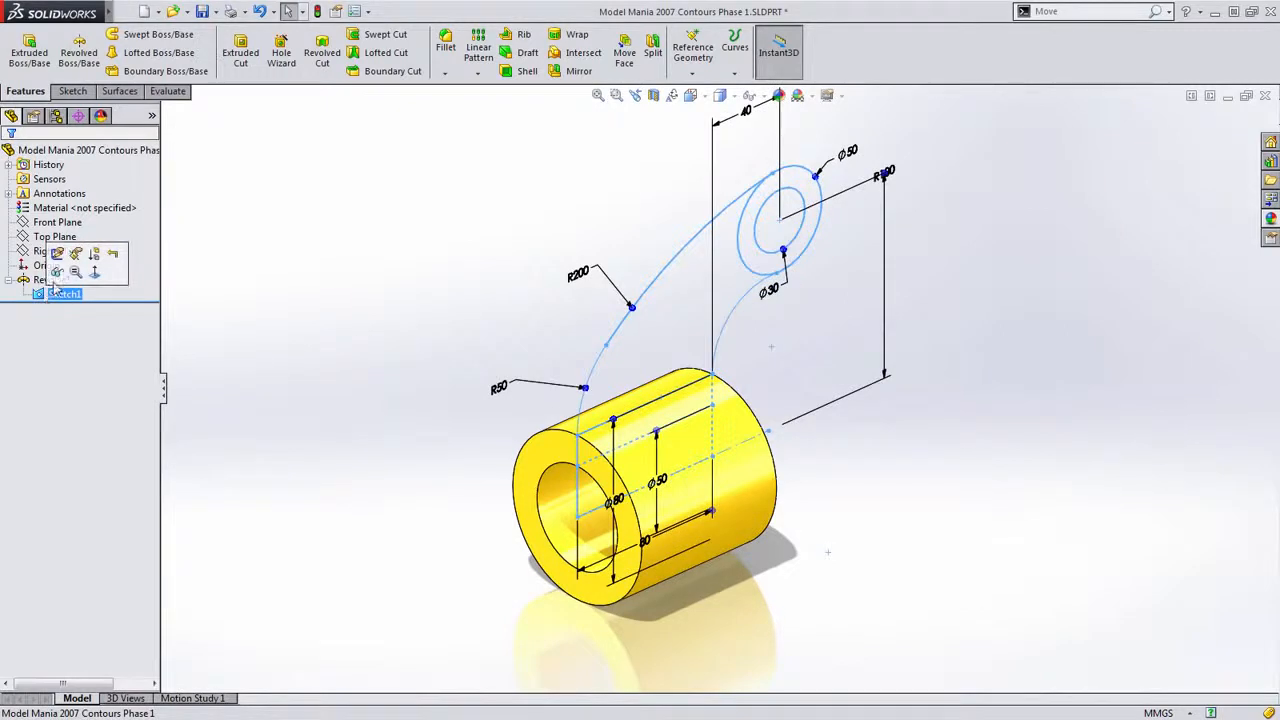
pyautogui.click(291, 286)
# Extrude the curved arm region of the sketch 20 mm as a Mid Plane boss
pyautogui.click(64, 294)
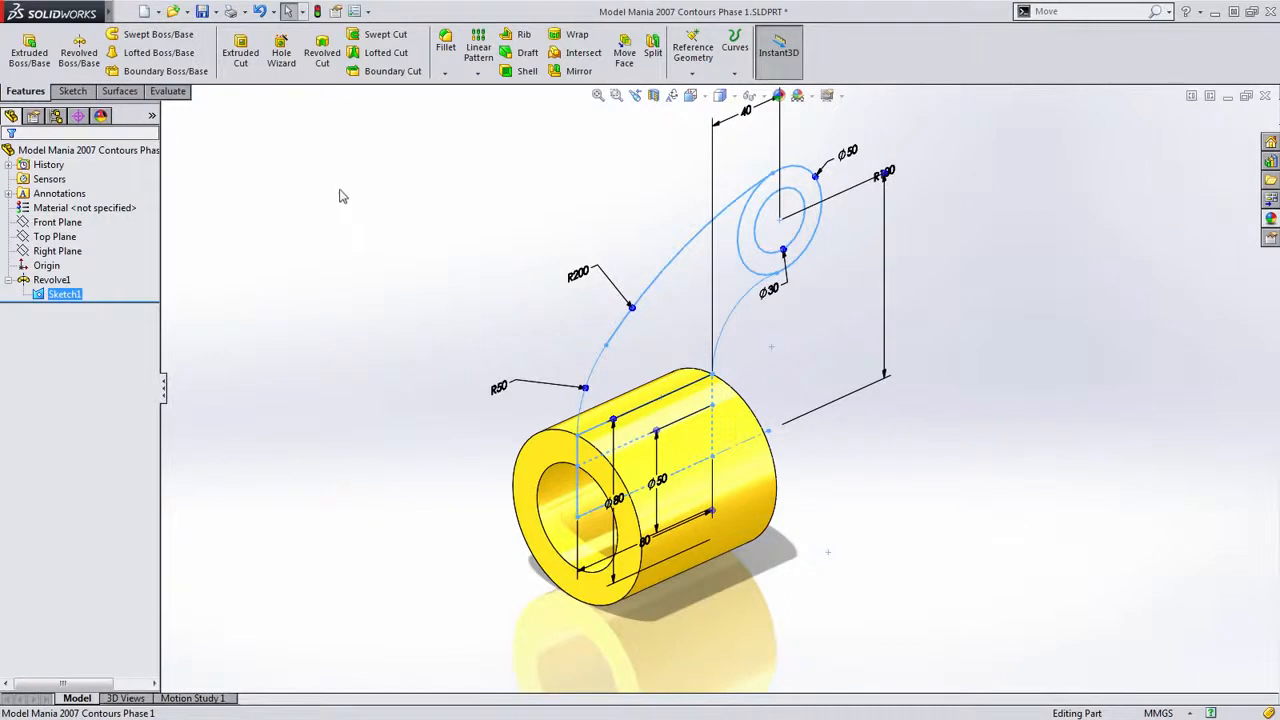
pyautogui.press('s')
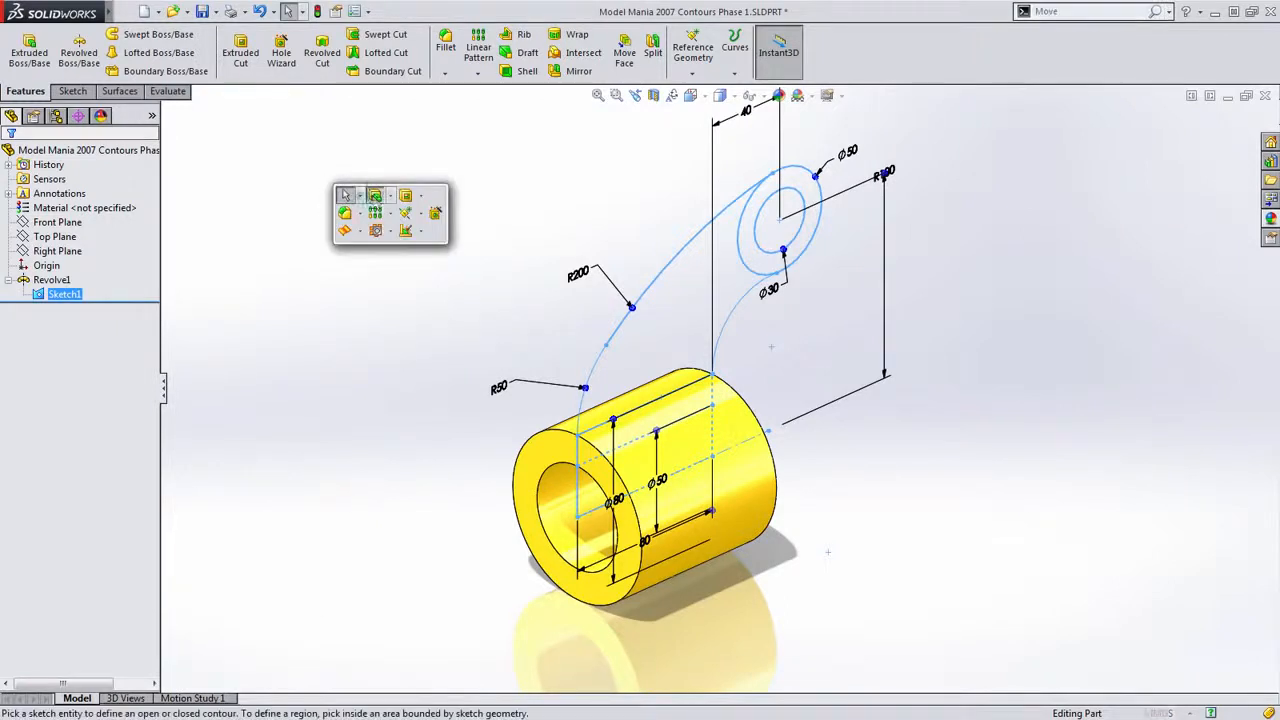
pyautogui.click(373, 196)
pyautogui.click(664, 338)
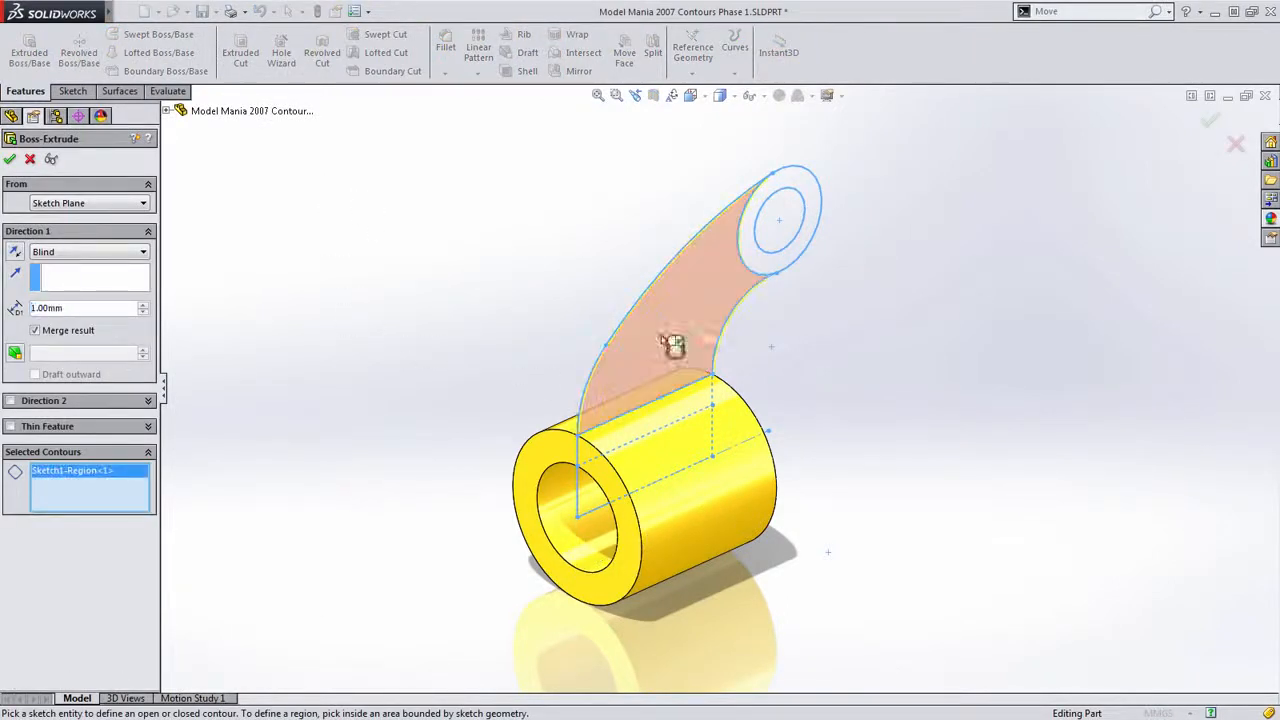
pyautogui.rightClick(384, 231)
pyautogui.click(433, 512)
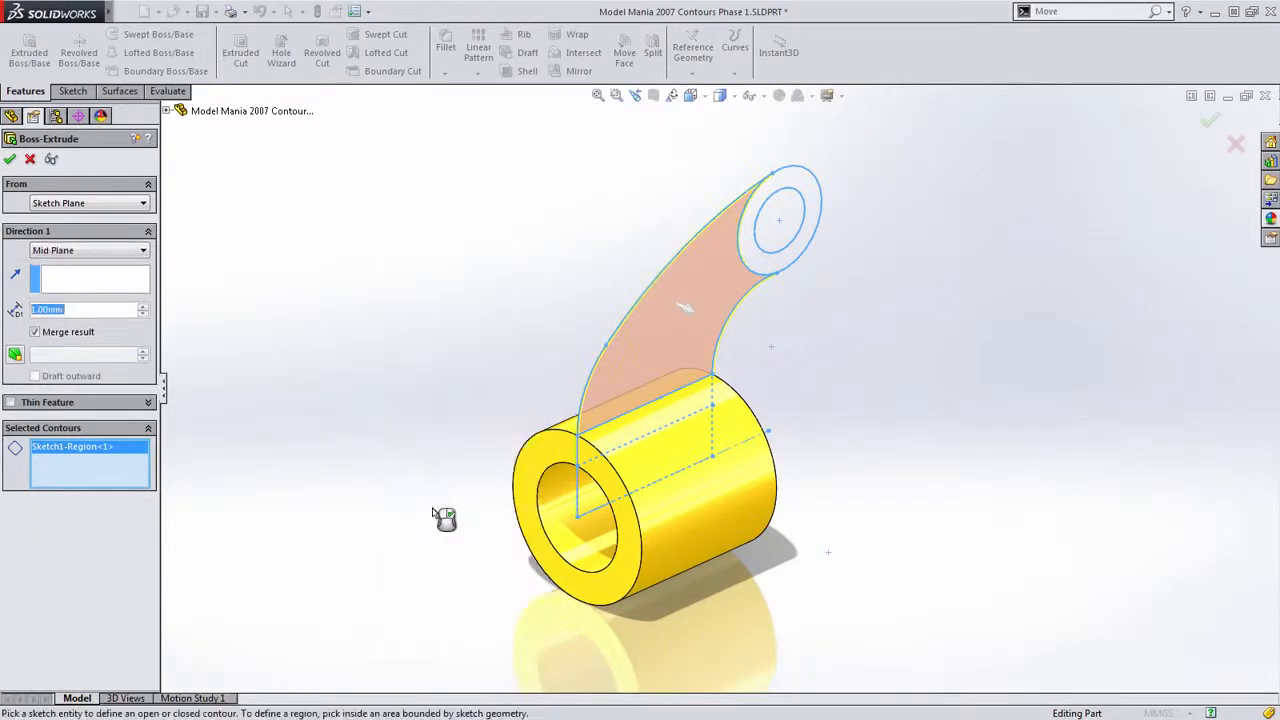
pyautogui.write('20')
pyautogui.press('Return')
# Add the strip region inside the cylinder wall to the arm's extrude contours and finish the boss
pyautogui.scroll(-5, 677, 465)
pyautogui.moveTo(389, 371); pyautogui.dragTo(460, 320, button='middle')
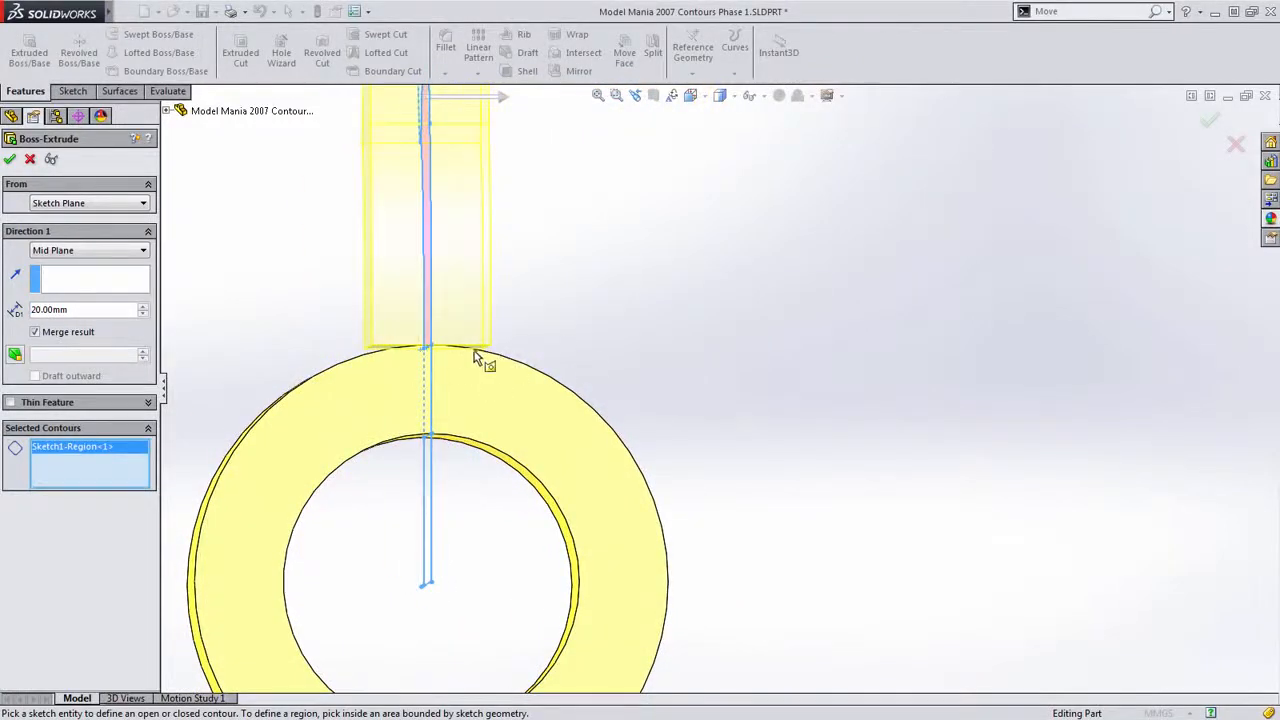
pyautogui.scroll(3, 481, 357)
pyautogui.moveTo(571, 351); pyautogui.dragTo(653, 354, button='middle')
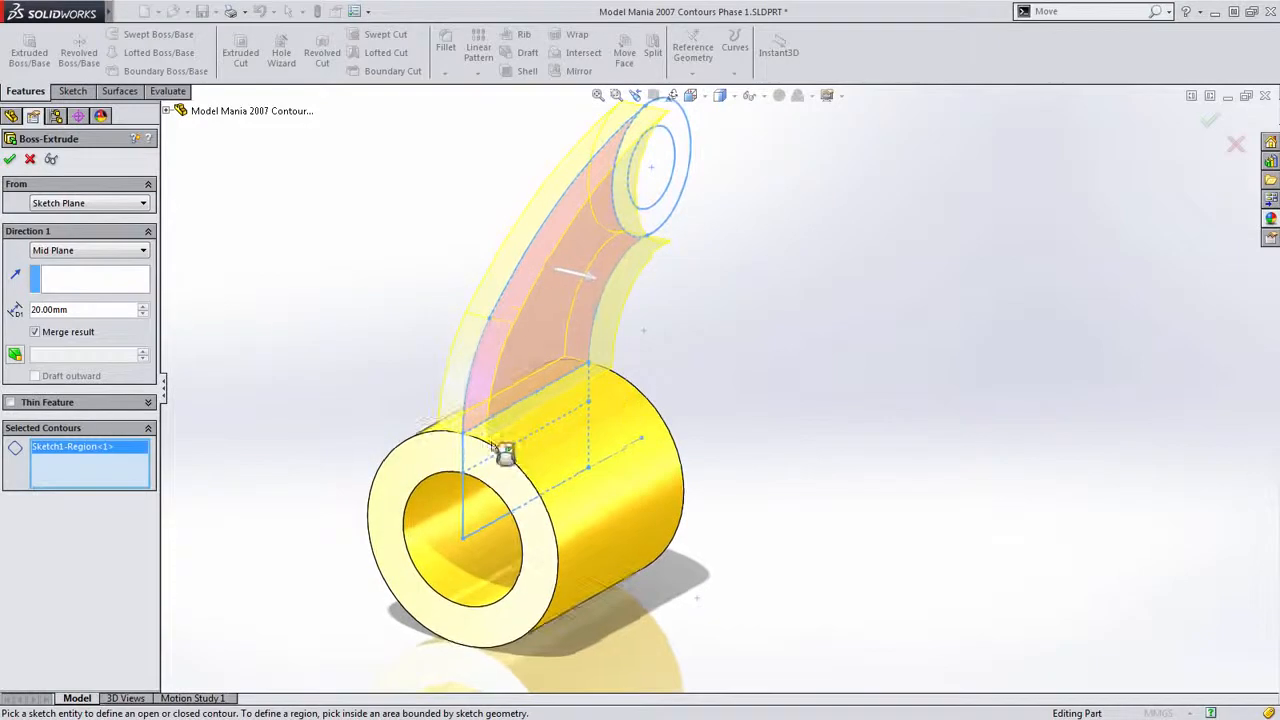
pyautogui.click(476, 460)
pyautogui.scroll(-3, 480, 465)
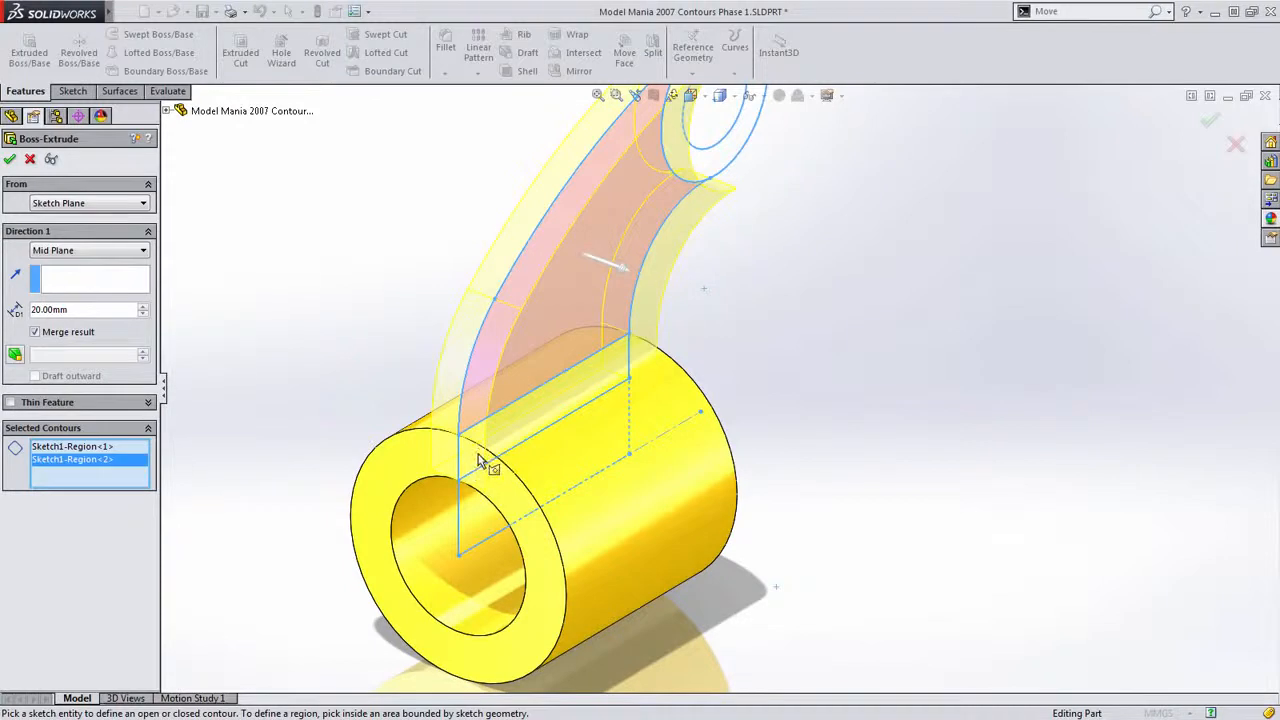
pyautogui.press('Return')
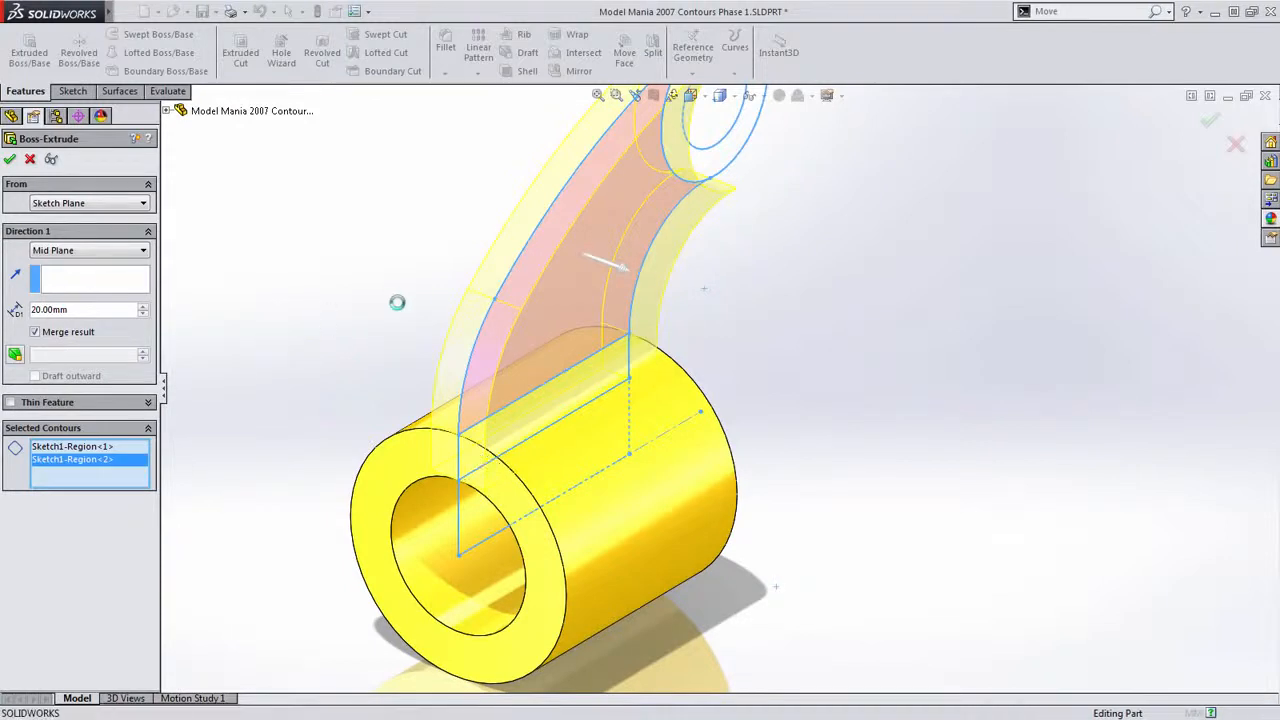
pyautogui.scroll(4, 372, 312)
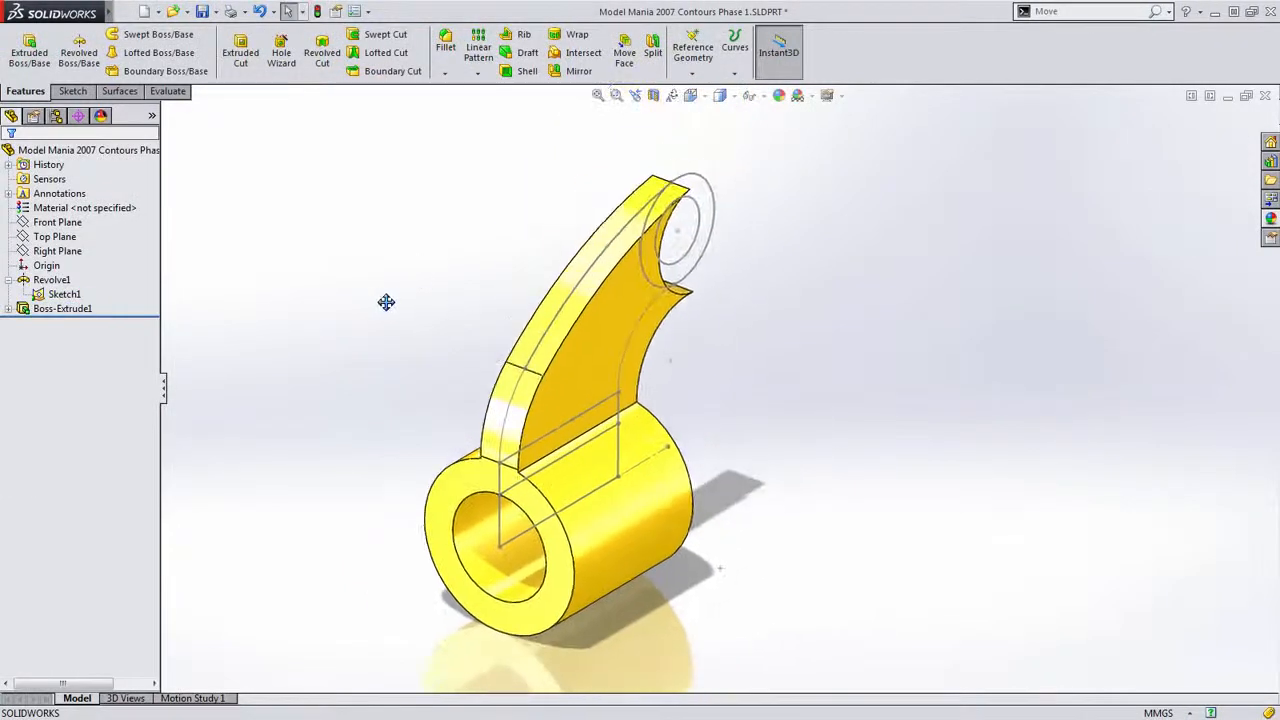
# Extrude the sketch's 50 mm and 30 mm circles as a Mid Plane hollow boss at the arm's upper end
pyautogui.click(64, 294)
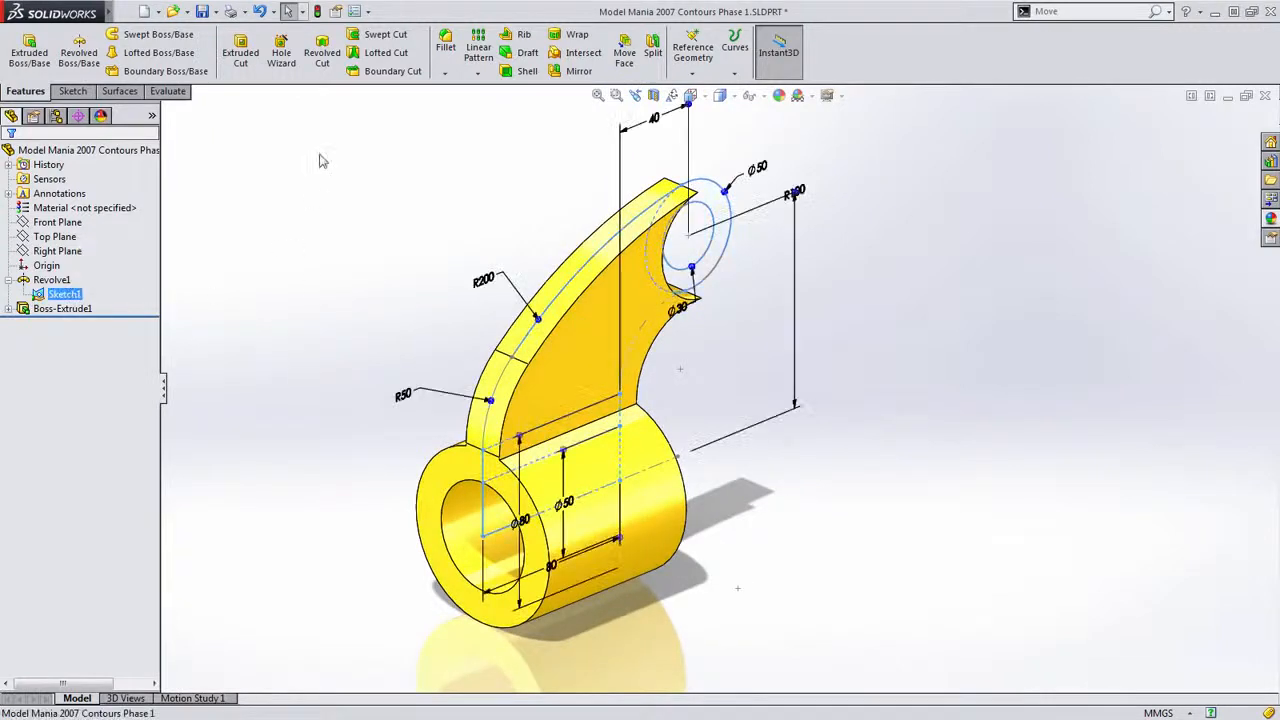
pyautogui.click(806, 202)
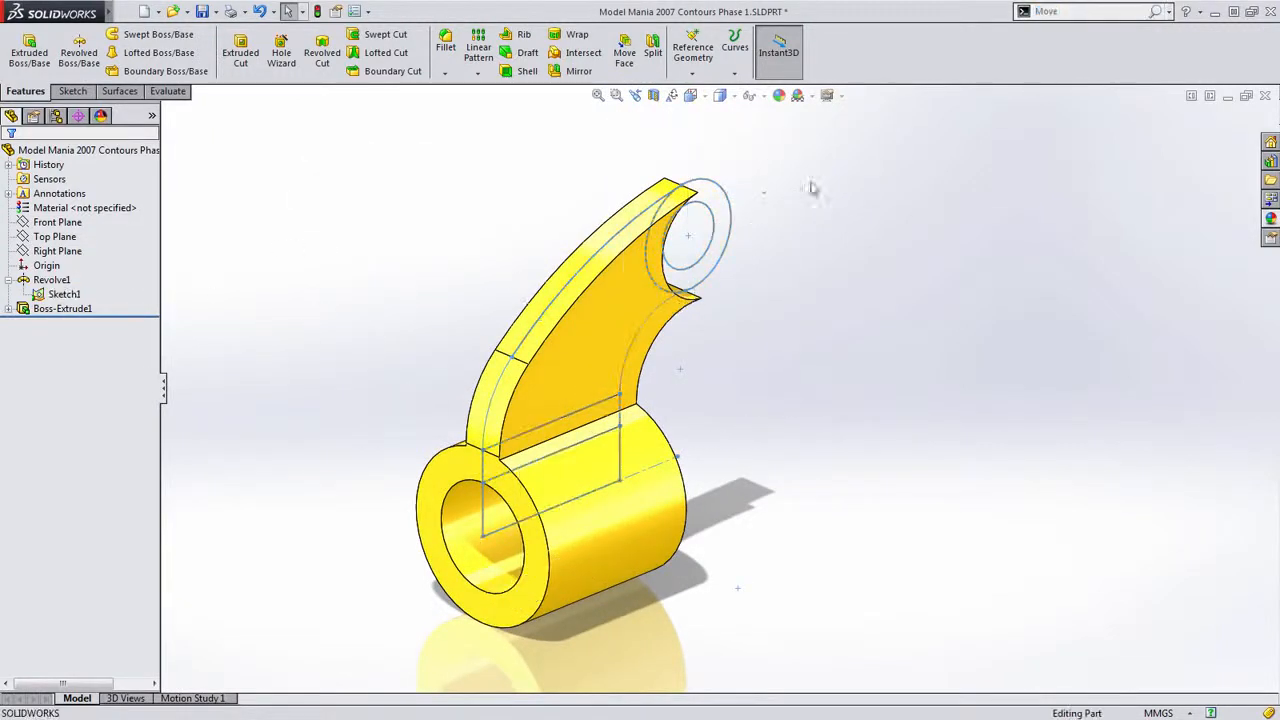
pyautogui.click(722, 193)
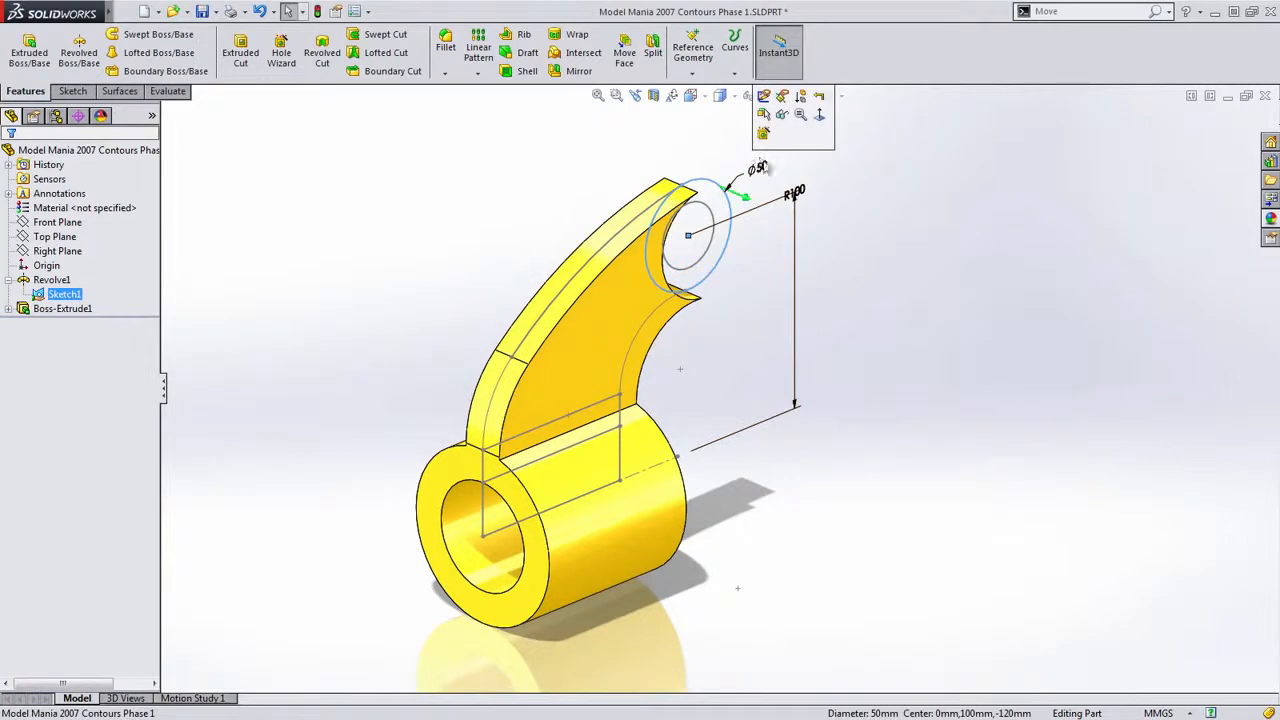
pyautogui.click(800, 209)
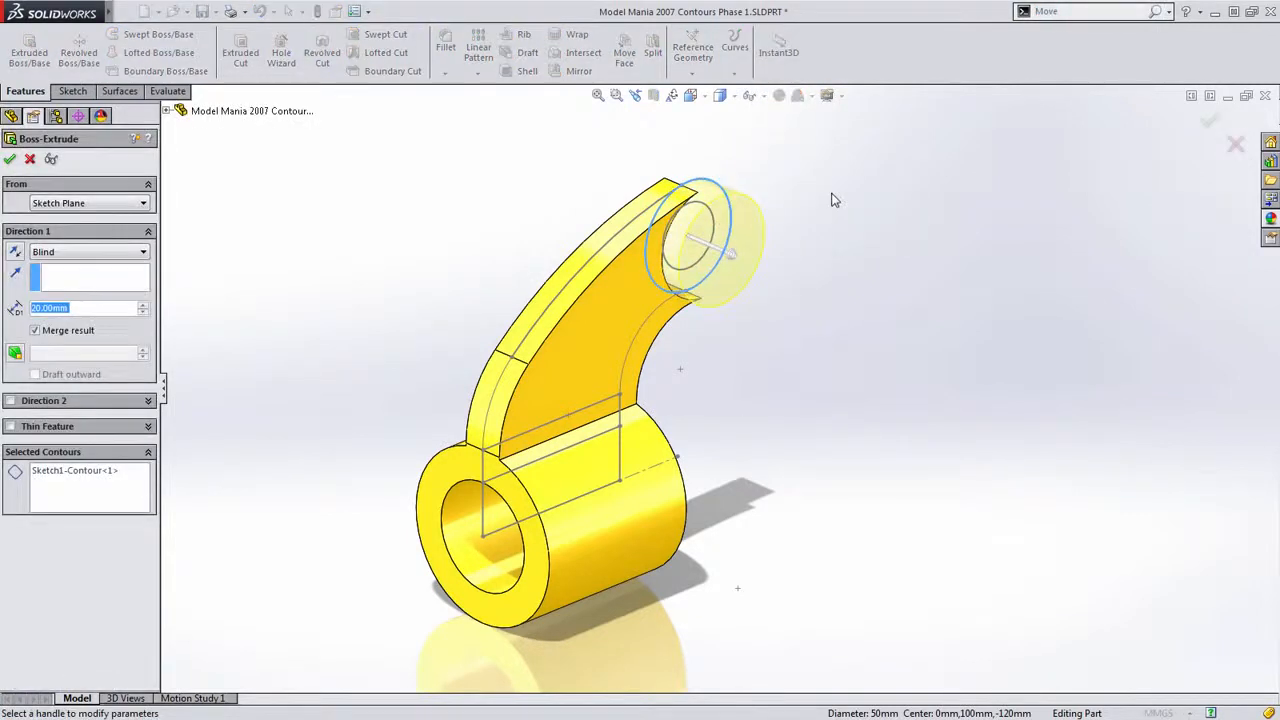
pyautogui.click(108, 503)
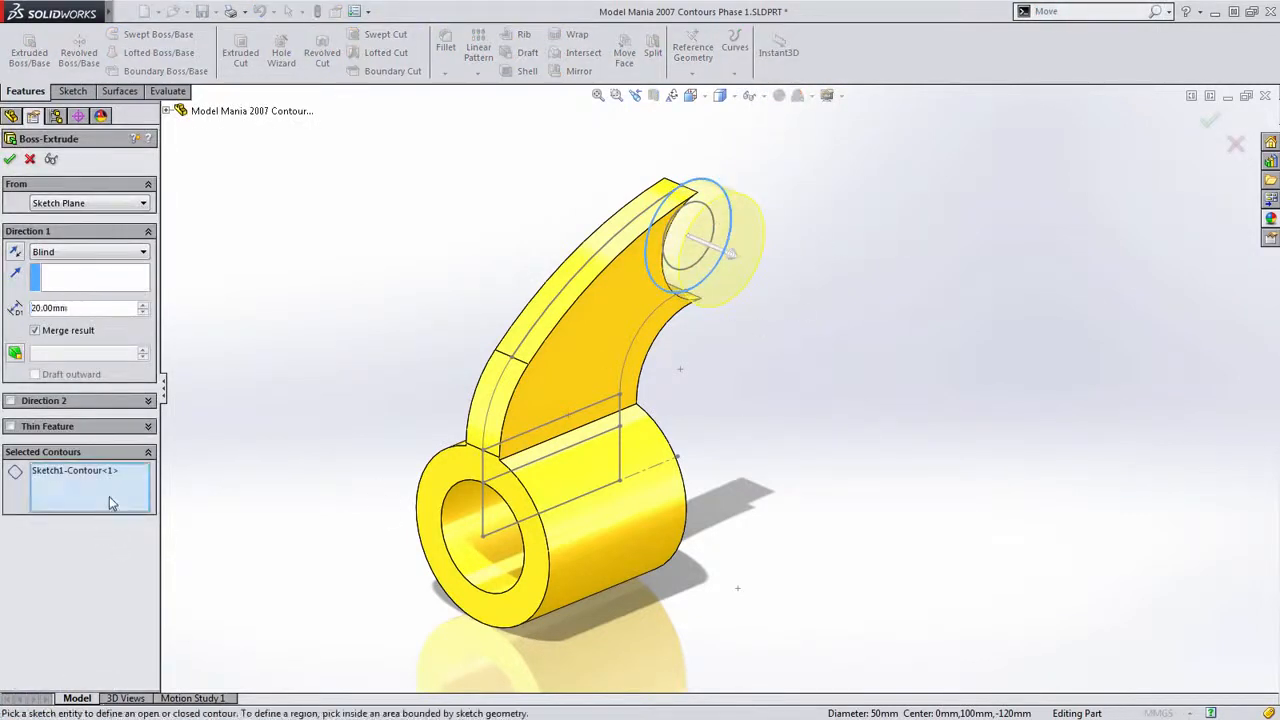
pyautogui.click(722, 242)
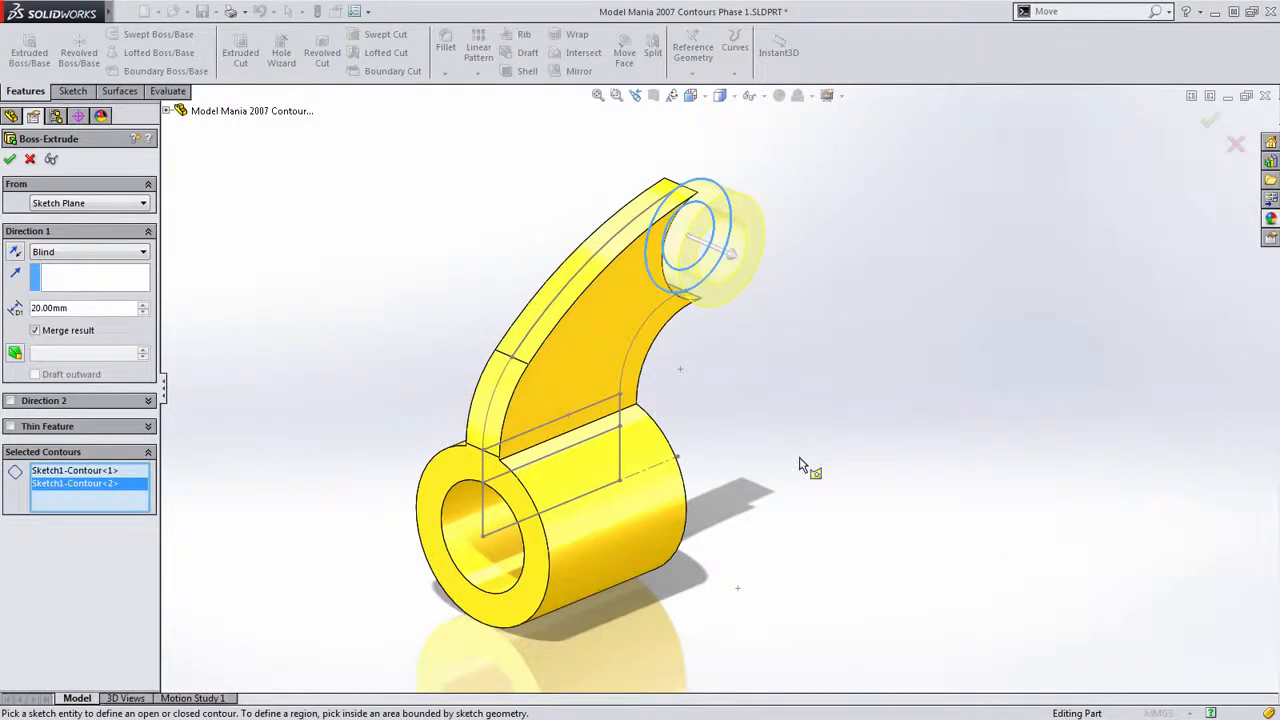
pyautogui.rightClick(892, 206)
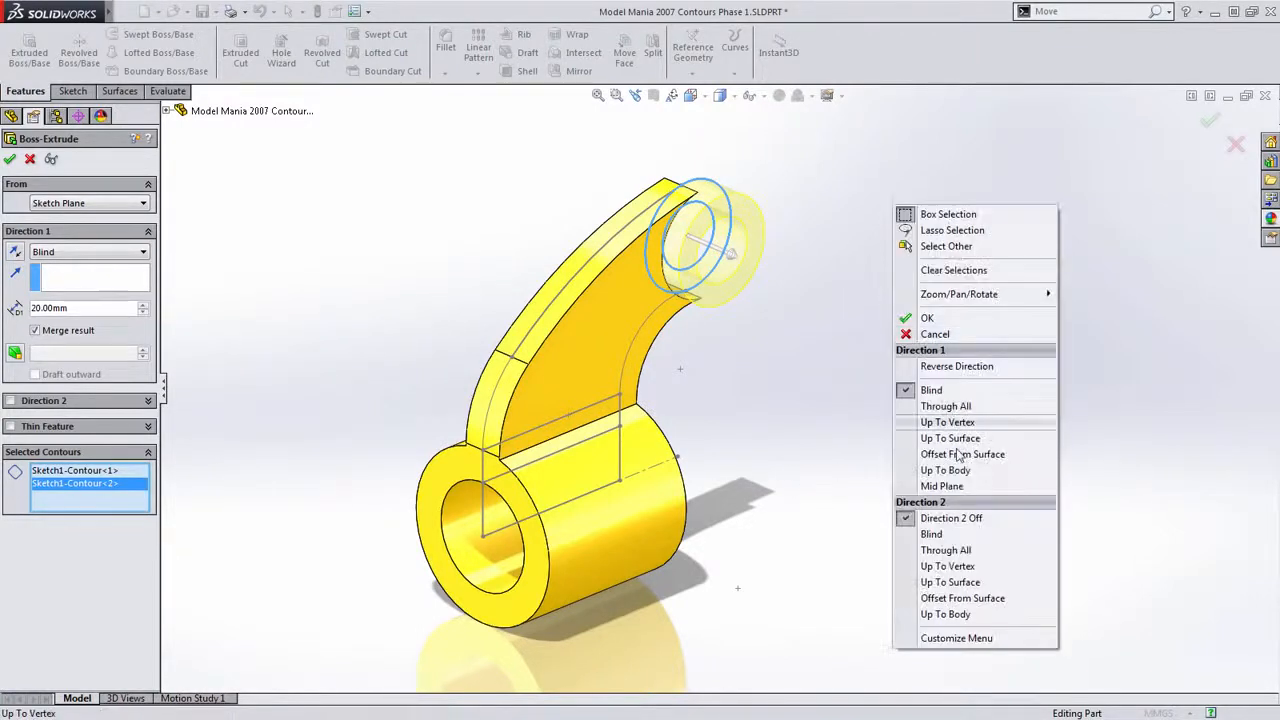
pyautogui.click(951, 487)
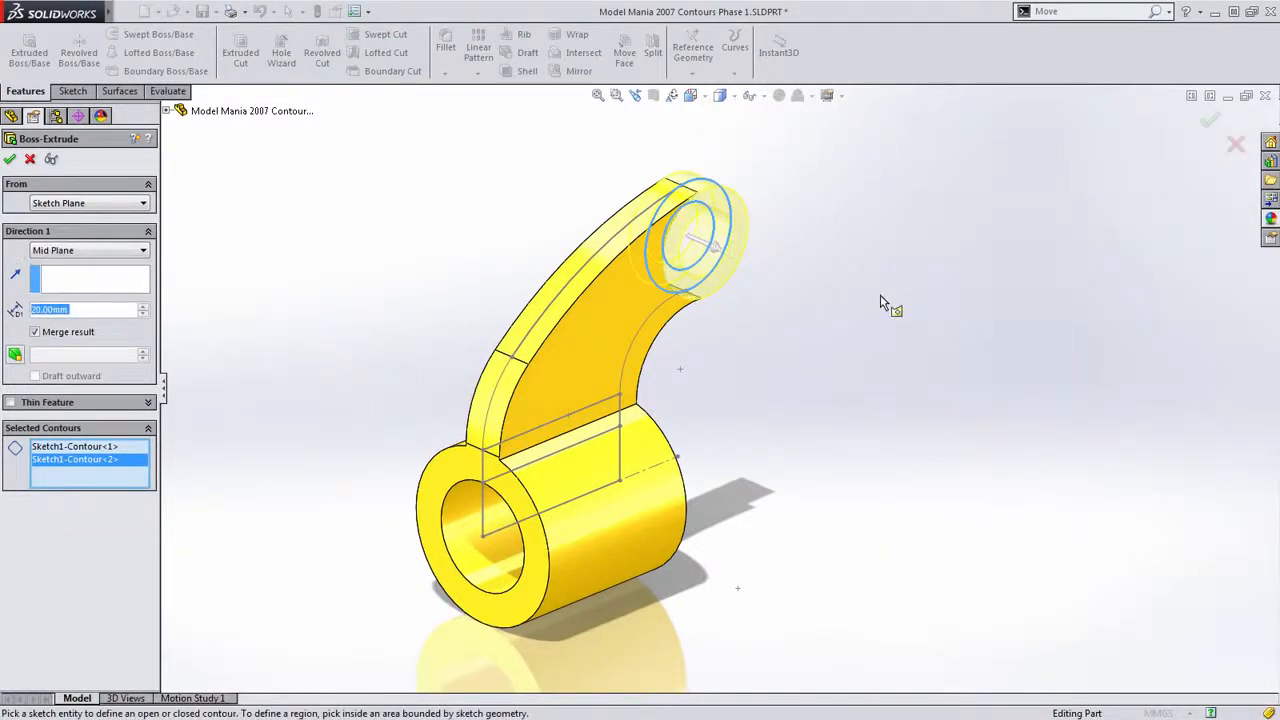
pyautogui.press('Return')
# Hide the shared sketch
pyautogui.click(773, 354)
pyautogui.moveTo(773, 356); pyautogui.dragTo(757, 390, button='middle')
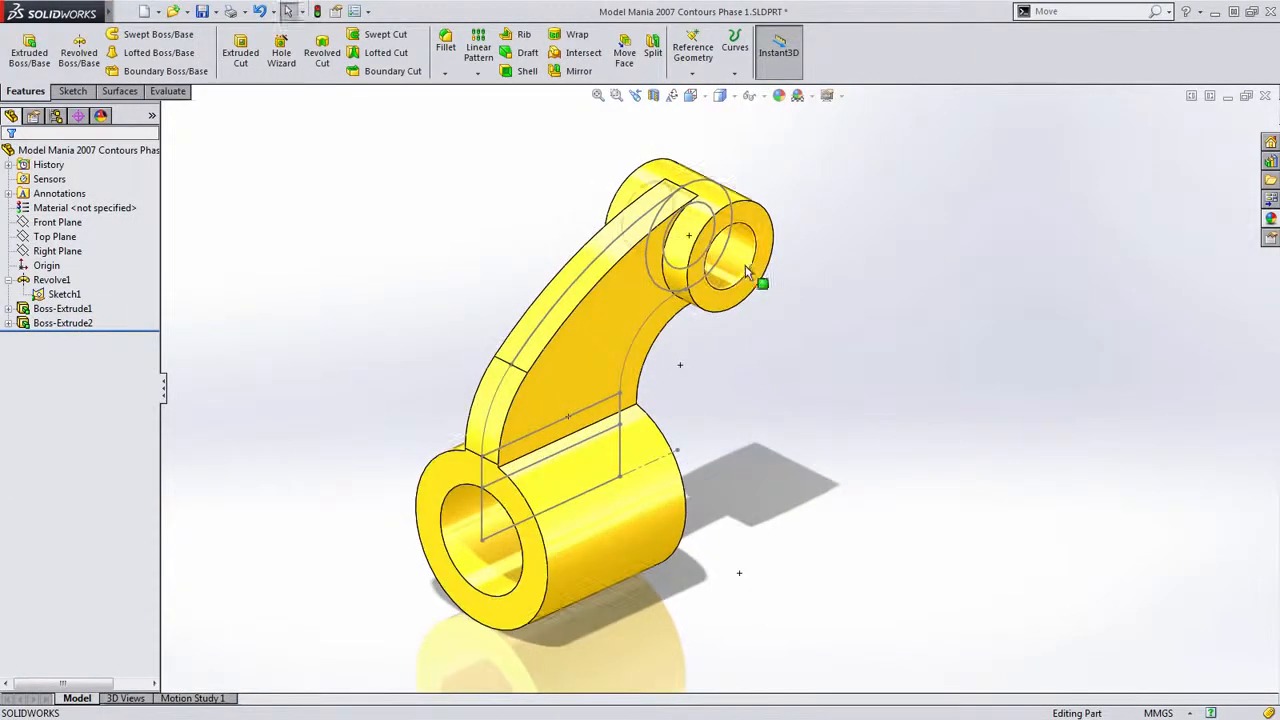
pyautogui.click(505, 541)
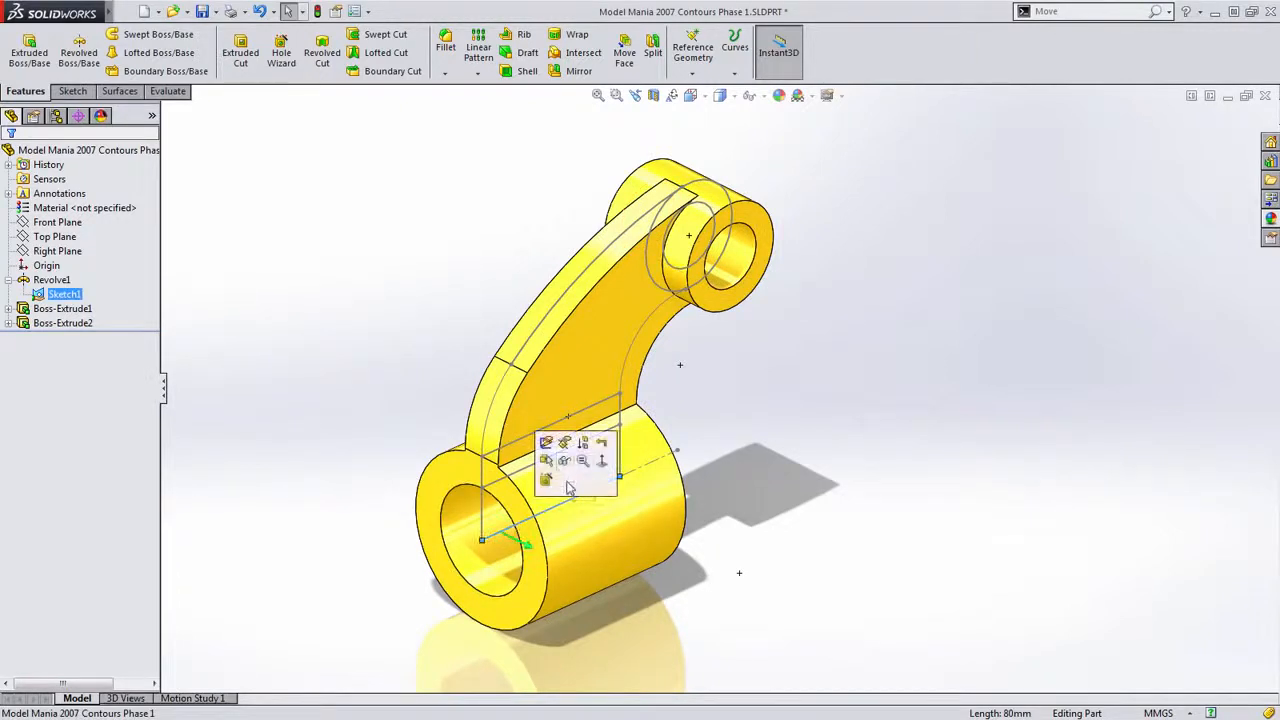
pyautogui.click(585, 445)
pyautogui.moveTo(725, 505); pyautogui.dragTo(629, 491, button='middle')
# Fillet the two edges where the arm's sides meet the large cylinder with a 50 mm radius
pyautogui.press('s')
pyautogui.click(349, 275)
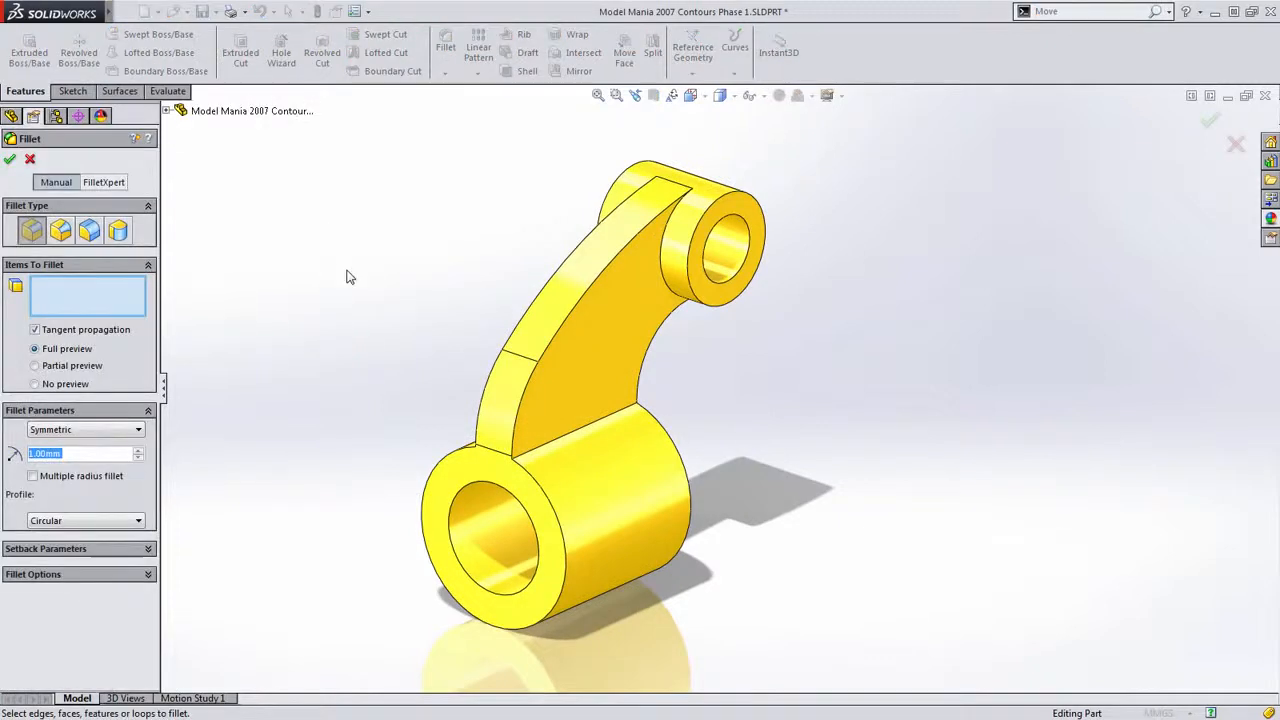
pyautogui.click(510, 437)
pyautogui.click(545, 389)
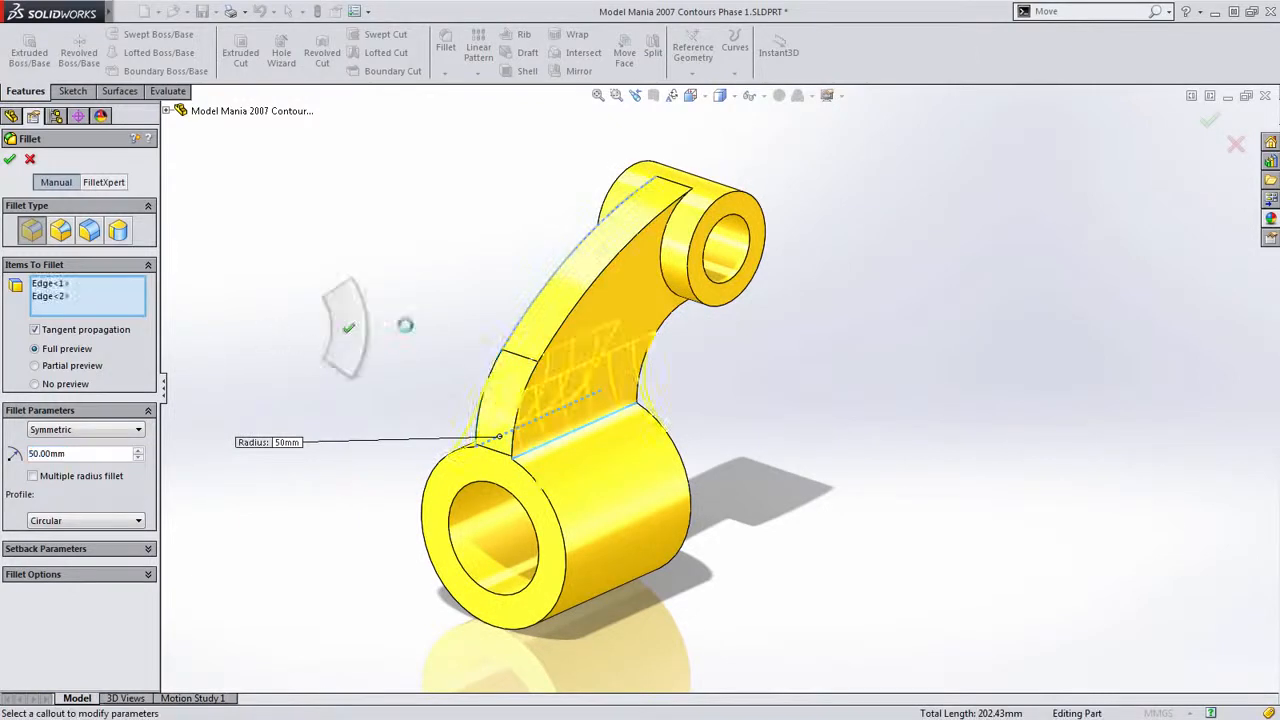
pyautogui.press('Return')
# Add a second fillet along the outer edges of the large cylinder, the arm and the small boss
pyautogui.press('s')
pyautogui.click(359, 214)
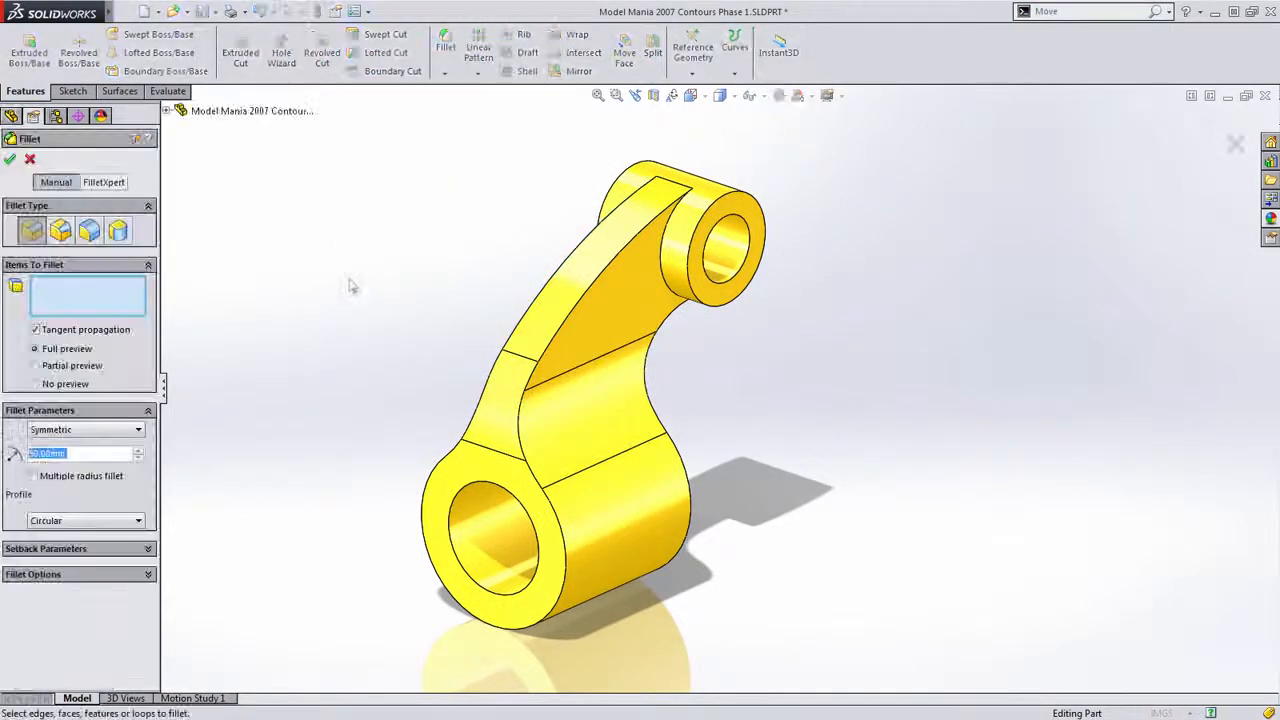
pyautogui.click(598, 577)
pyautogui.click(728, 194)
pyautogui.press('Return')
# Apply a red color appearance to the second fillet feature
pyautogui.click(45, 352)
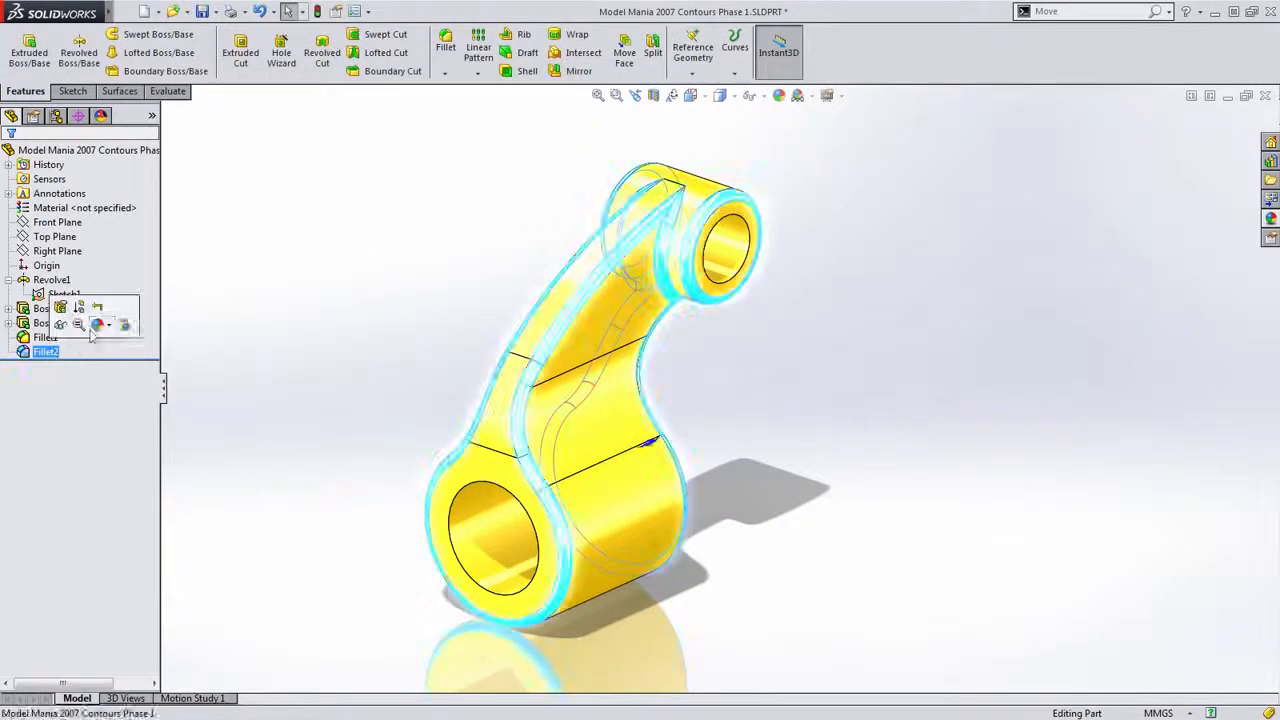
pyautogui.click(101, 325)
pyautogui.click(117, 356)
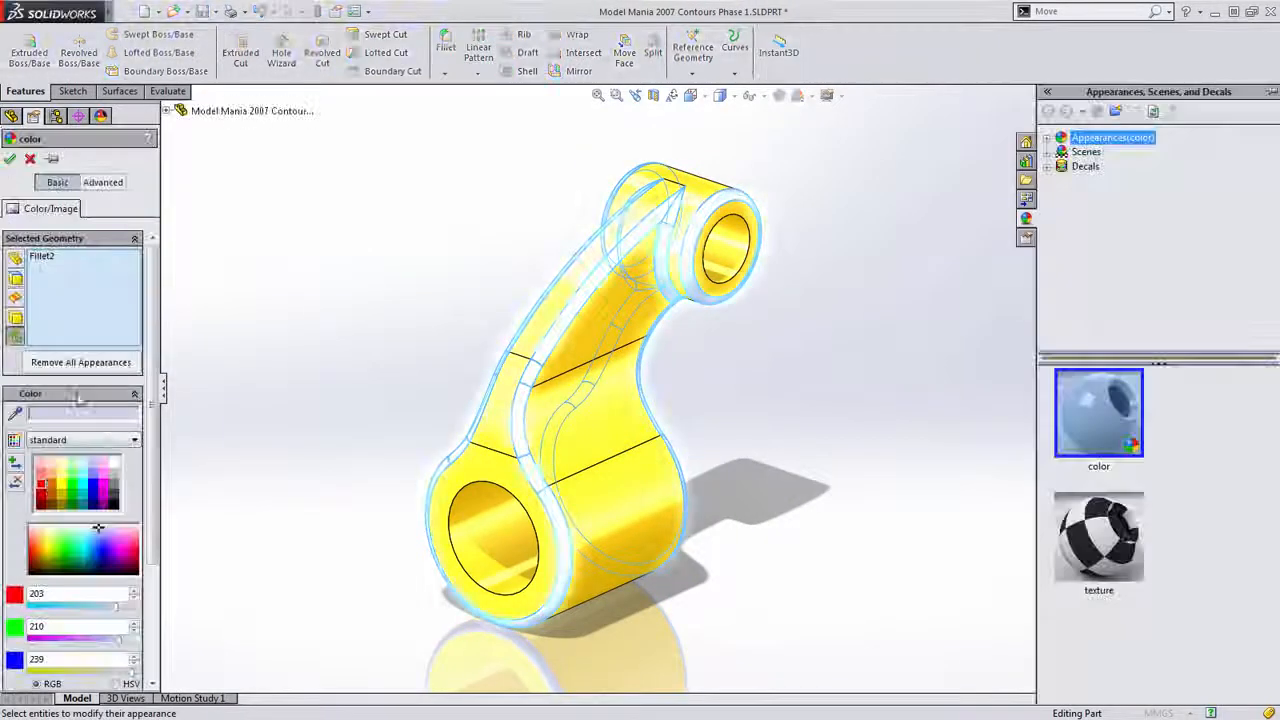
pyautogui.click(44, 488)
pyautogui.press('Return')
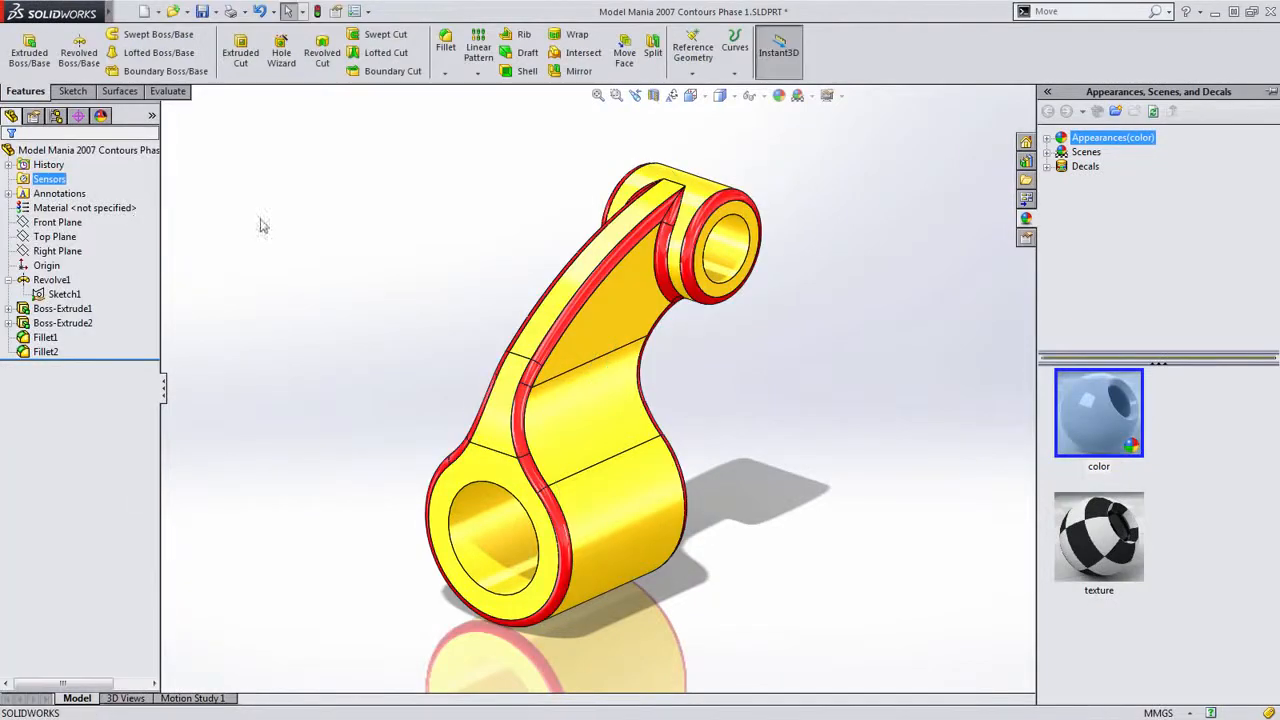
# Highlight the shared sketch on the finished part, then collapse the revolve feature
pyautogui.click(64, 294)
pyautogui.moveTo(384, 352)
pyautogui.mouseDown(button='middle')
pyautogui.moveTo(352, 367)
pyautogui.moveTo(375, 369)
pyautogui.mouseUp(button='middle')
pyautogui.click(343, 341)
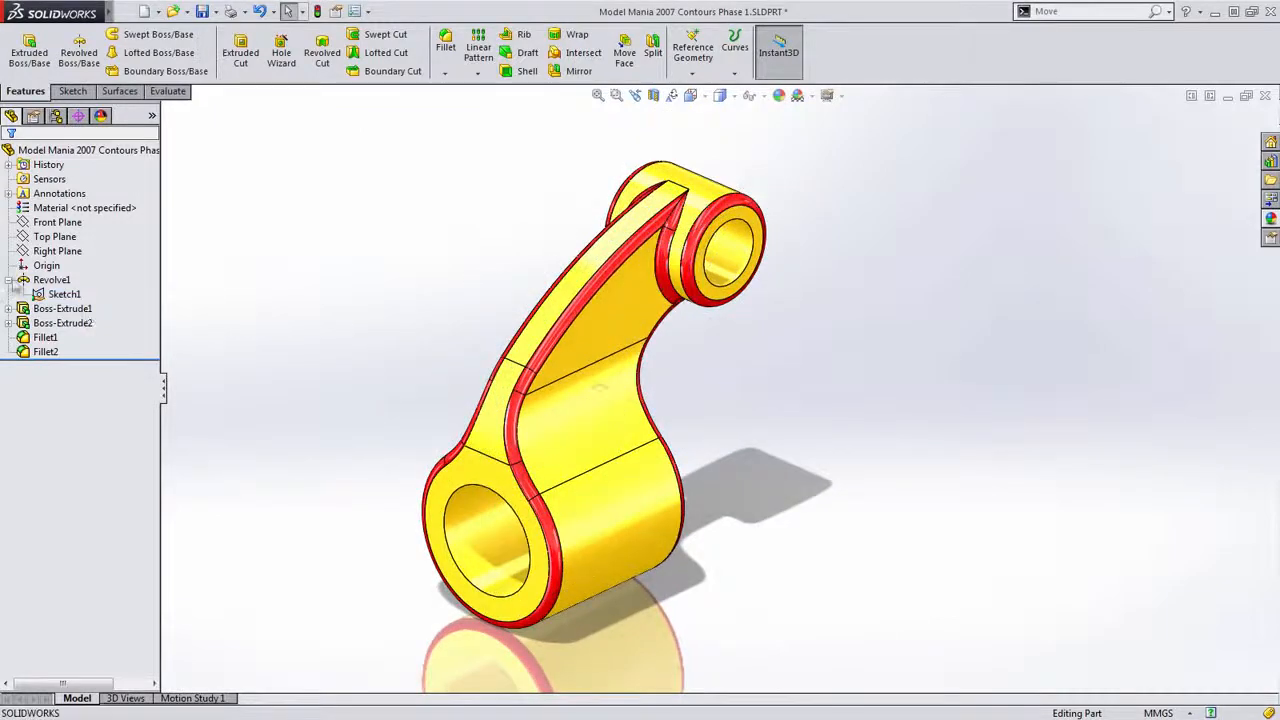
pyautogui.click(9, 280)
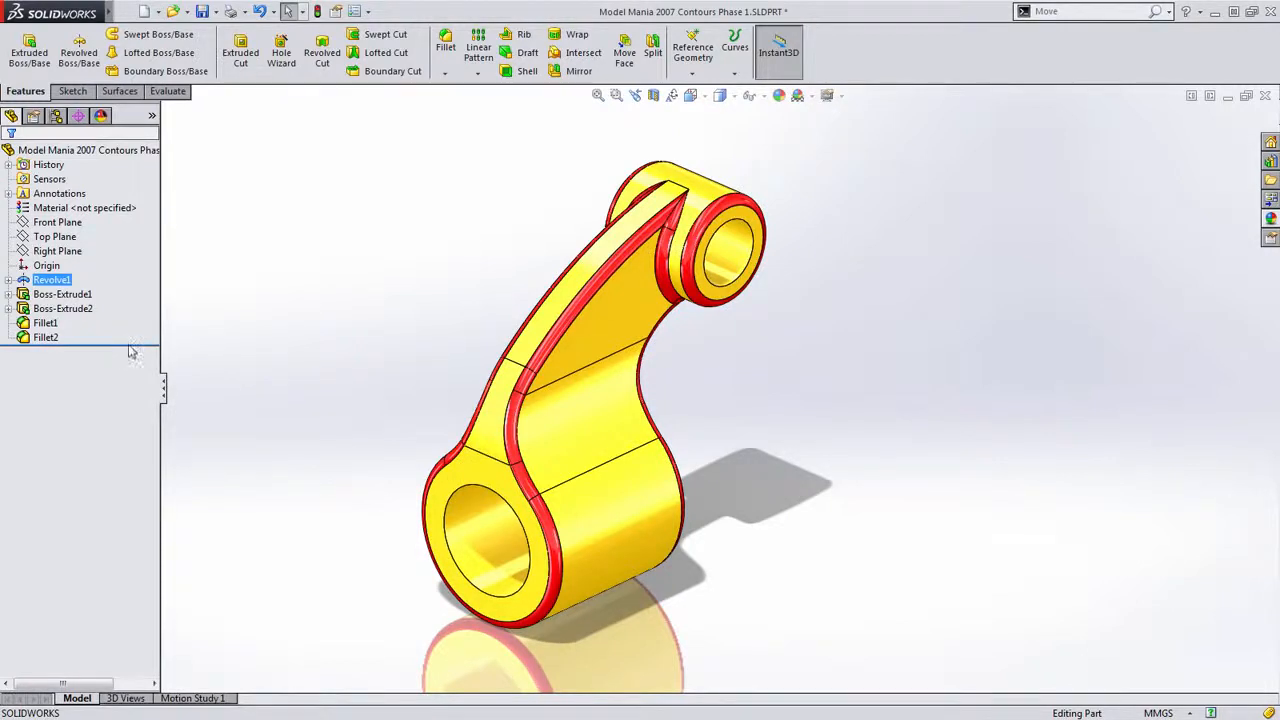
# Roll the model back to before the two fillets and start a sketch on the large cylinder's front ring face
pyautogui.moveTo(140, 342); pyautogui.dragTo(140, 316)
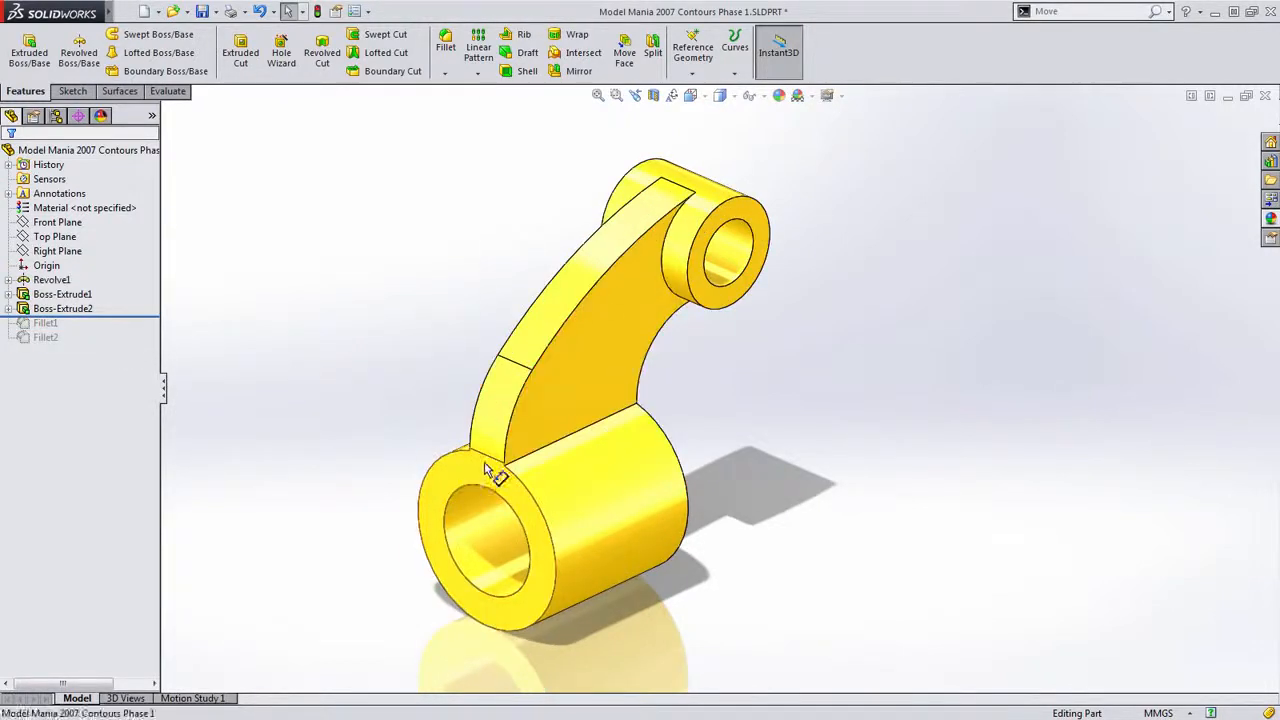
pyautogui.click(491, 486)
pyautogui.click(540, 395)
# Draw a corner rectangle 14 mm wide from the ring's upper wall down into the bore
pyautogui.press('s')
pyautogui.click(644, 411)
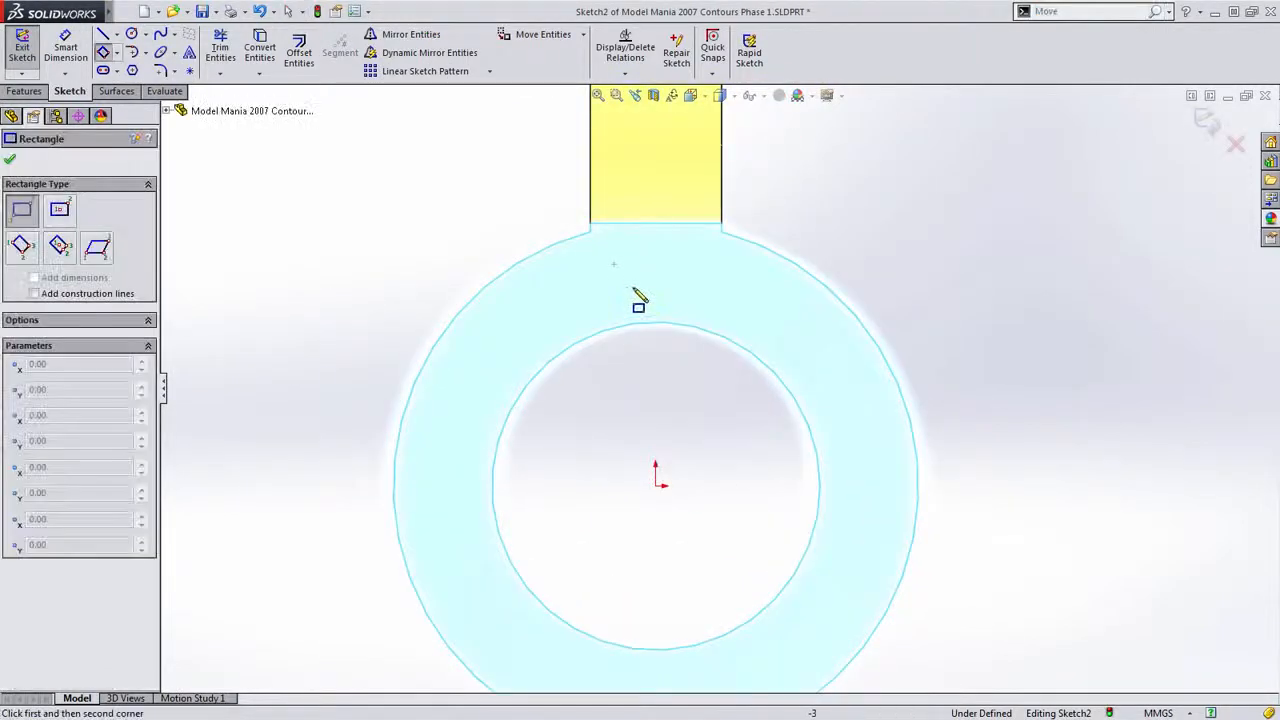
pyautogui.click(622, 285)
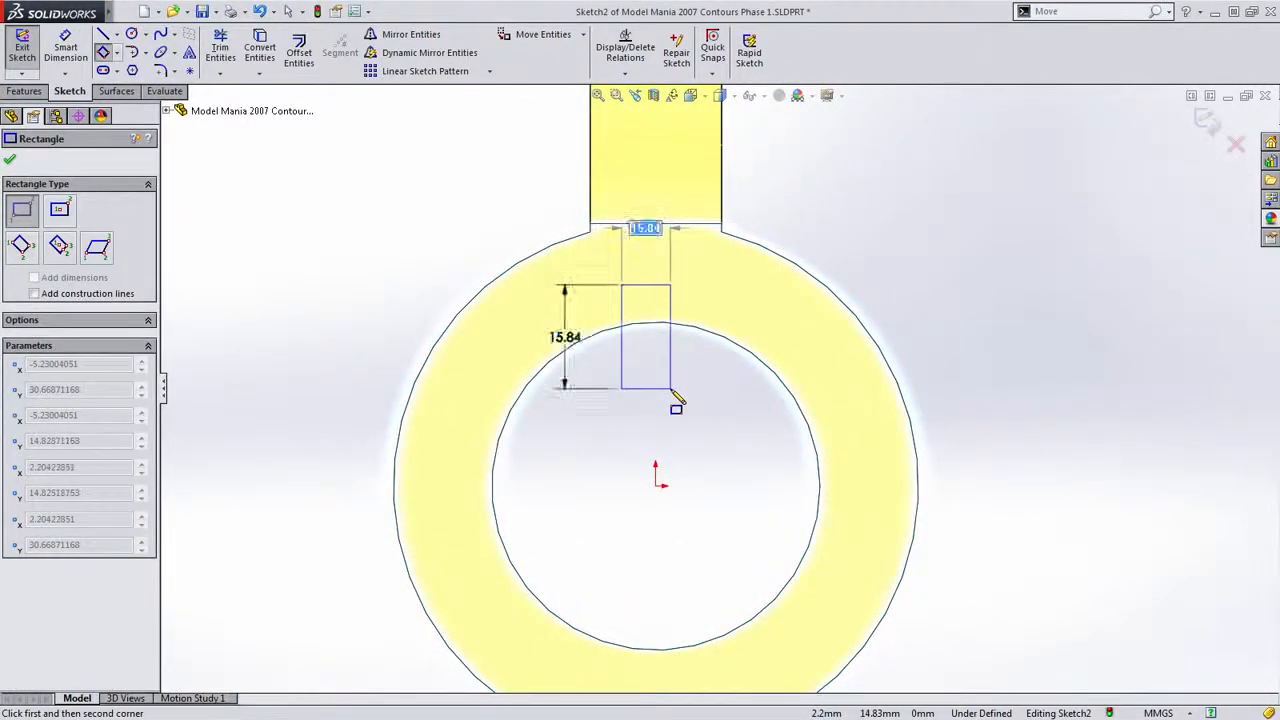
pyautogui.click(713, 457)
# Add a Midpoint relation between the rectangle's lower line and the origin
pyautogui.click(656, 488)
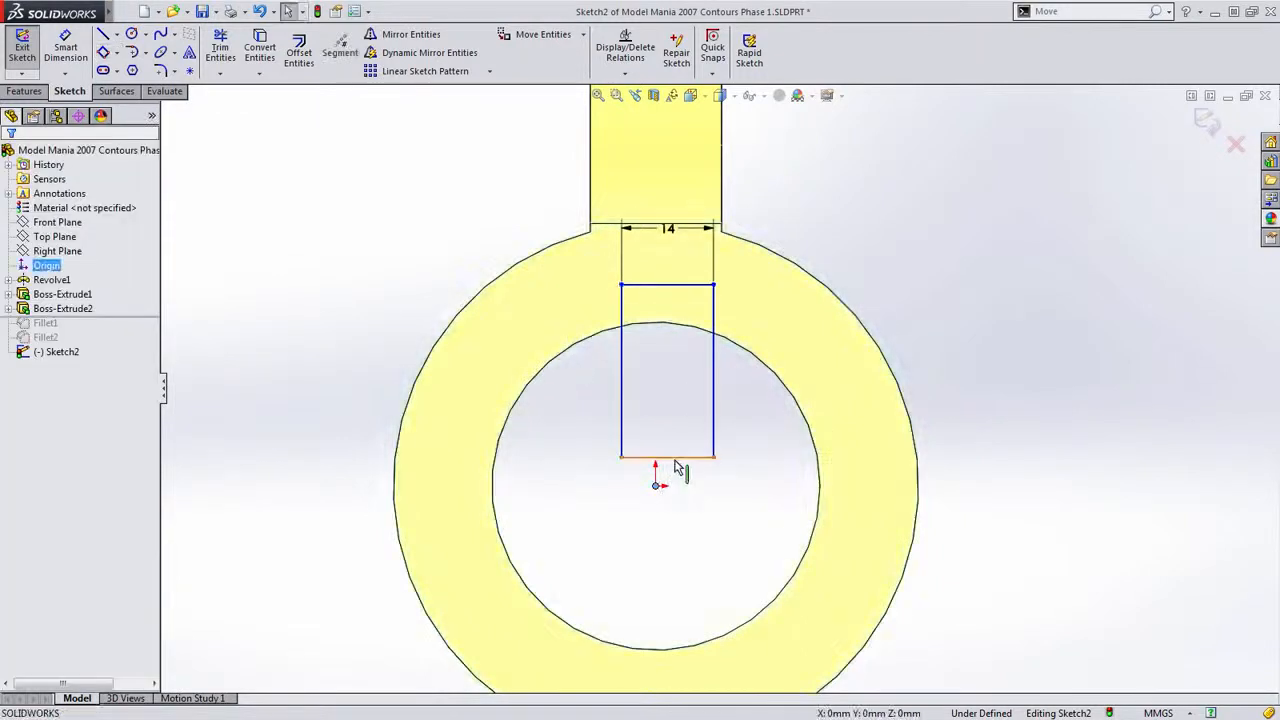
pyautogui.keyDown('ctrl'); pyautogui.click(675, 458); pyautogui.keyUp('ctrl')
pyautogui.click(718, 409)
pyautogui.press('Escape')
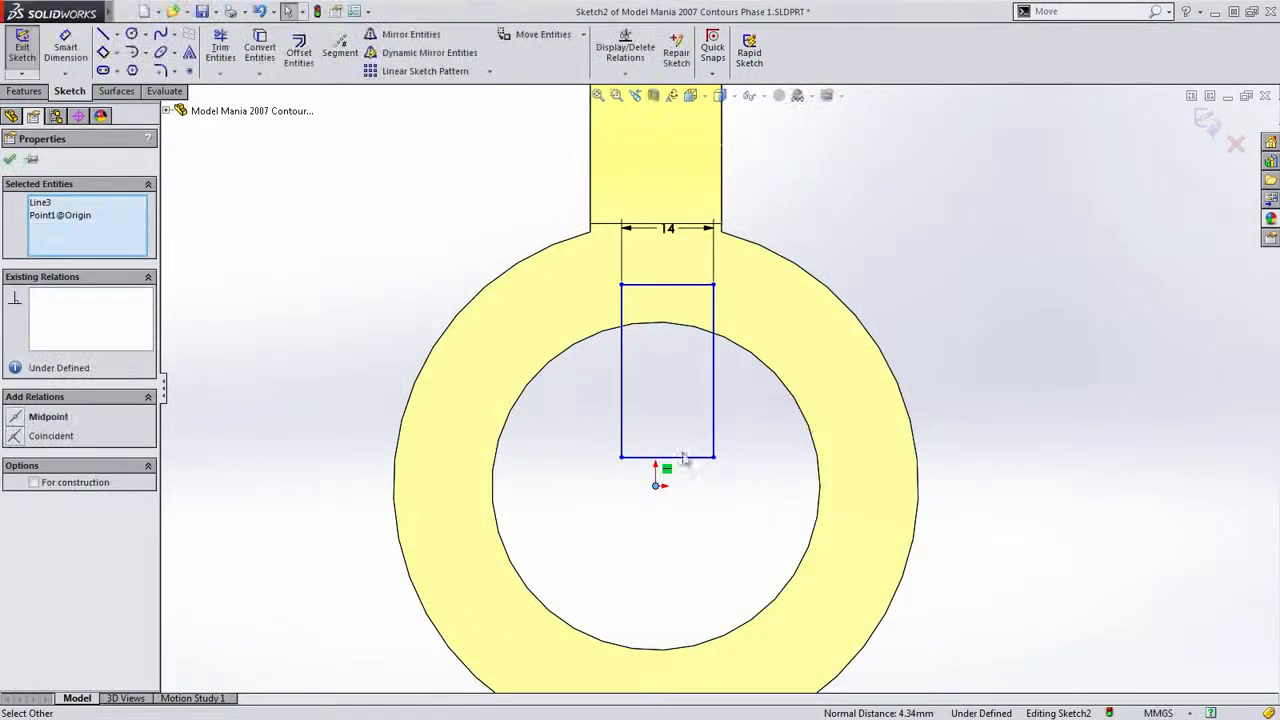
pyautogui.press('ctrl')
pyautogui.click(723, 388)
# Dimension the distance from the rectangle's upper line to the bottom of the bore edge as 55 mm
pyautogui.press('s')
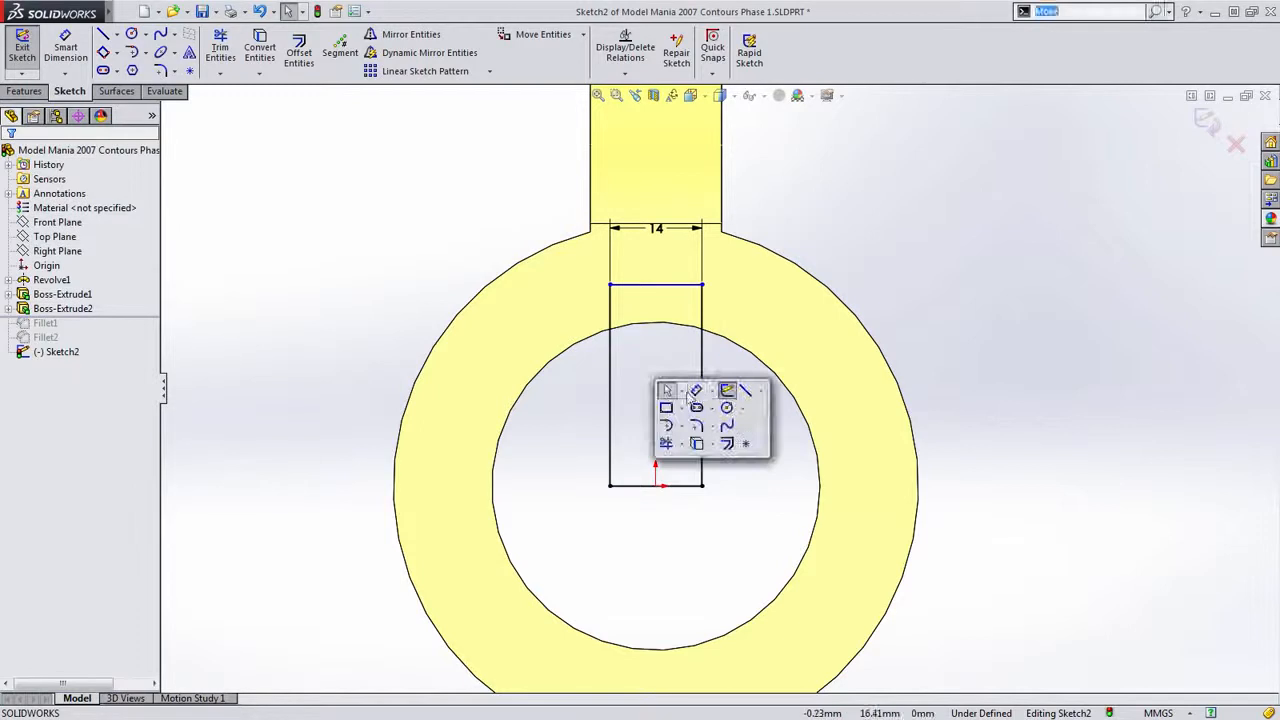
pyautogui.click(694, 391)
pyautogui.click(638, 285)
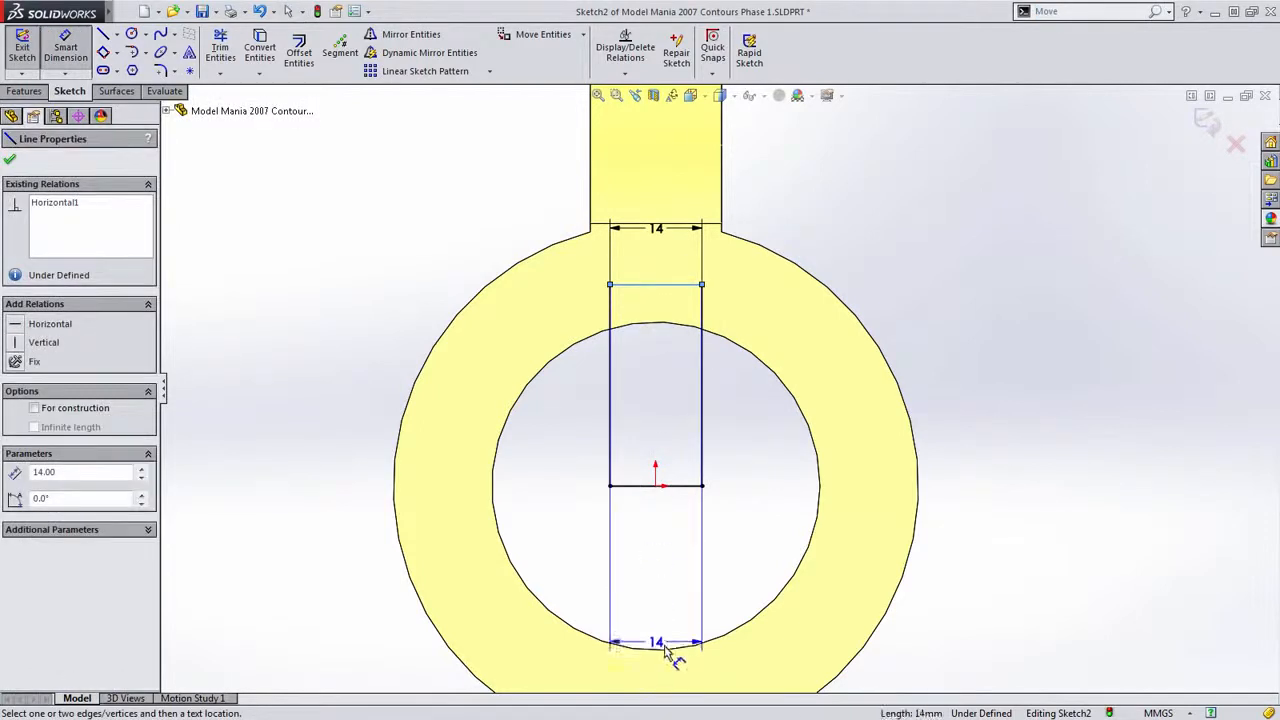
pyautogui.click(662, 649)
pyautogui.click(320, 521)
pyautogui.write('55')
pyautogui.press('Return')
pyautogui.press('Escape')
# Exit the sketch and cut the rectangle as a keyway along the large cylinder's bore with an Extruded Cut
pyautogui.press('z')
pyautogui.moveTo(648, 476); pyautogui.dragTo(607, 545, button='middle')
pyautogui.hotkey('ctrl', 'b')
pyautogui.press('s')
pyautogui.click(881, 269)
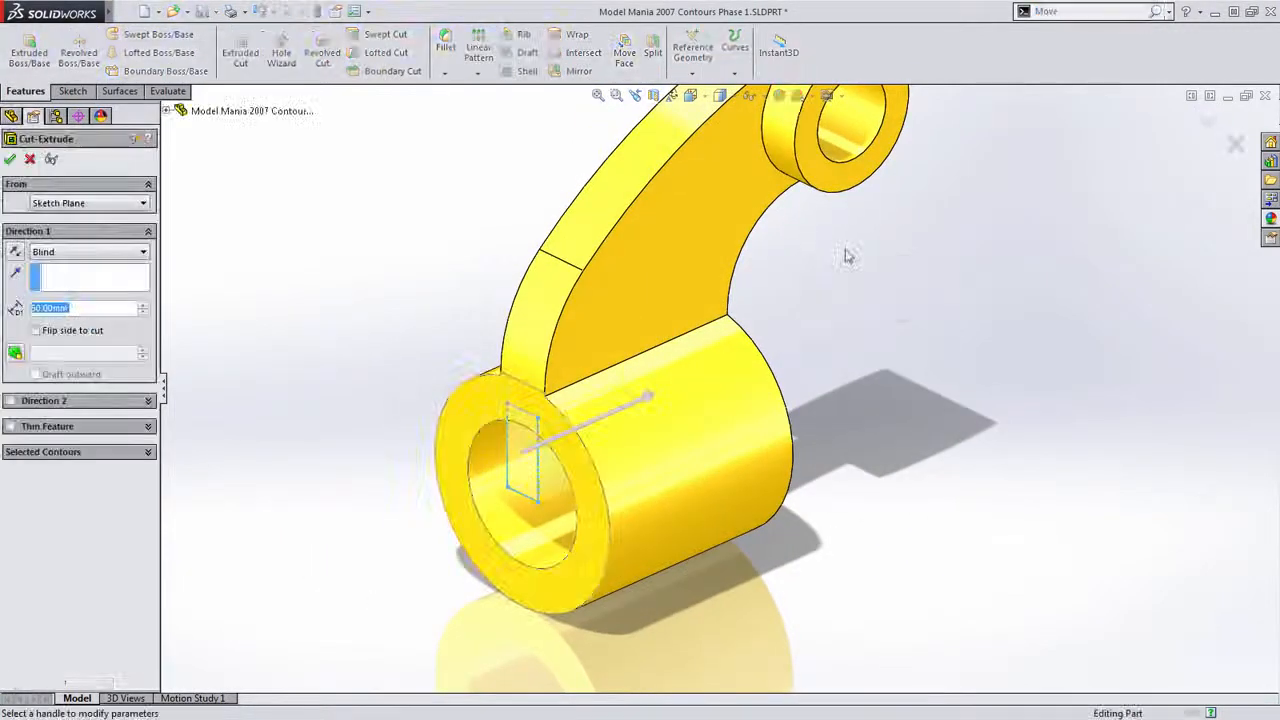
pyautogui.rightClick(846, 251)
pyautogui.click(898, 430)
pyautogui.press('Return')
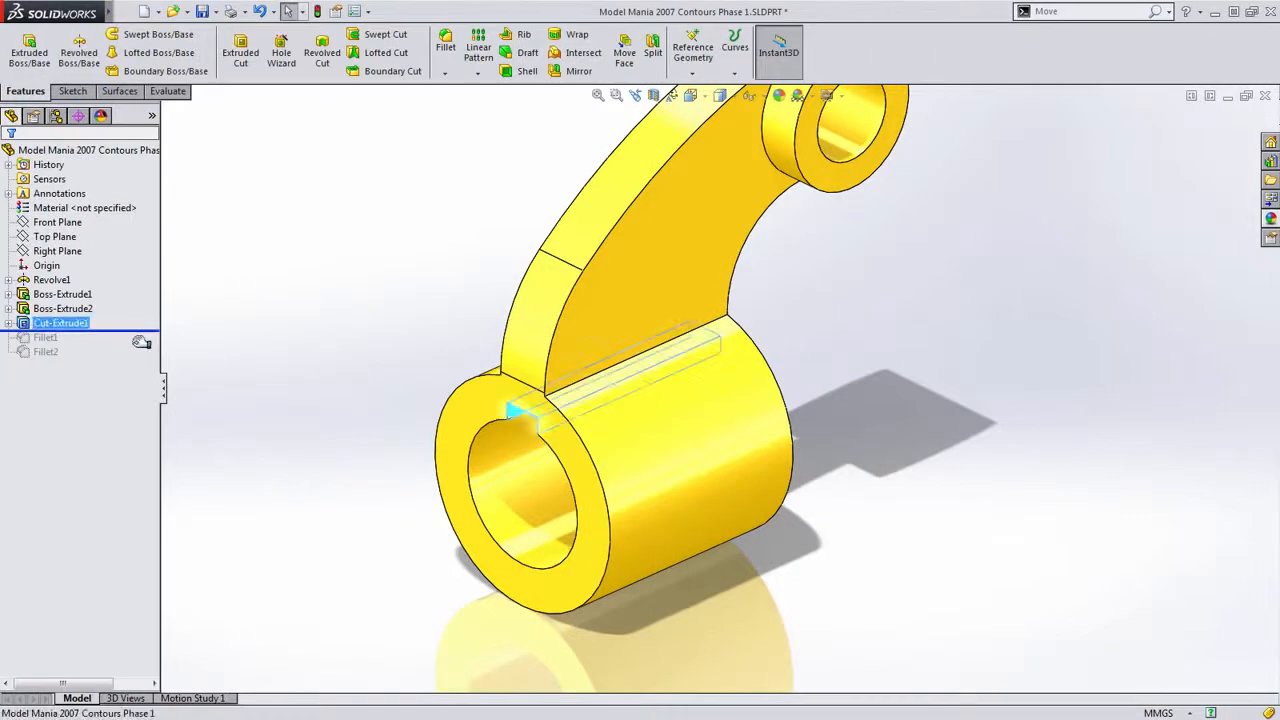
# Roll the model forward past both fillets to restore the complete part
pyautogui.moveTo(141, 329); pyautogui.dragTo(141, 359)
pyautogui.press('f')
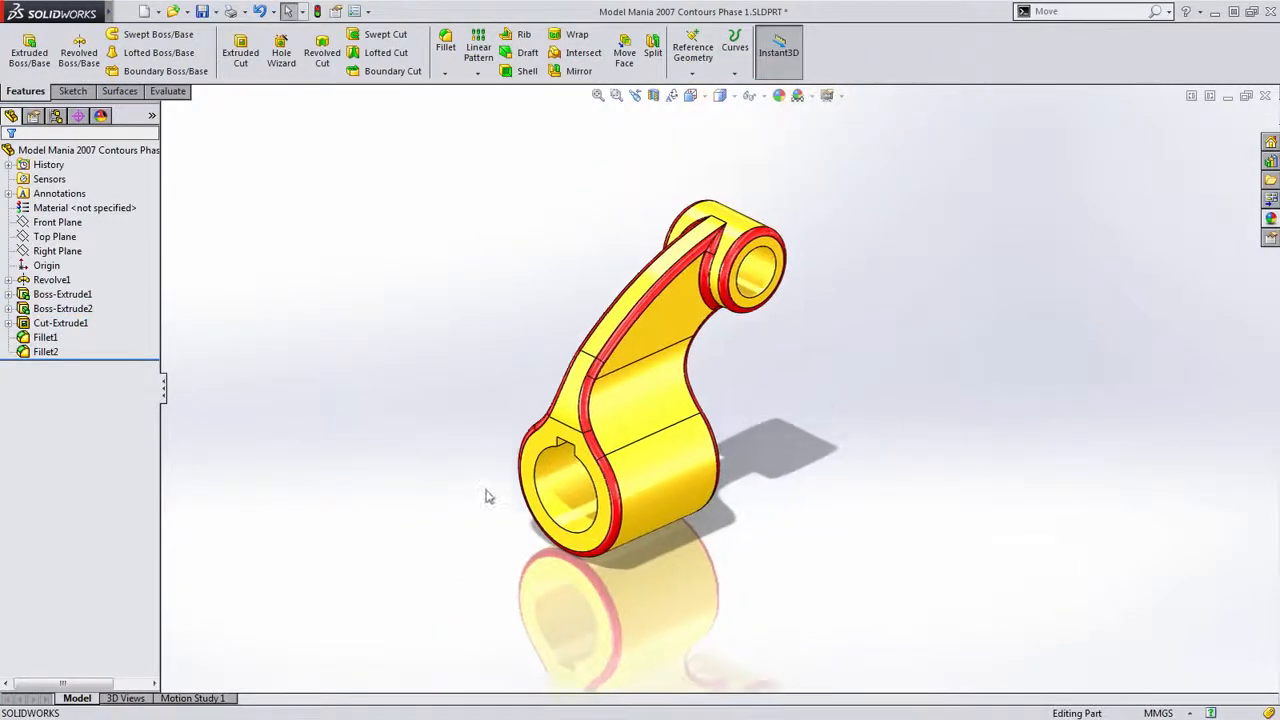
pyautogui.scroll(-4, 566, 462)
pyautogui.moveTo(622, 552); pyautogui.dragTo(617, 540, button='middle')
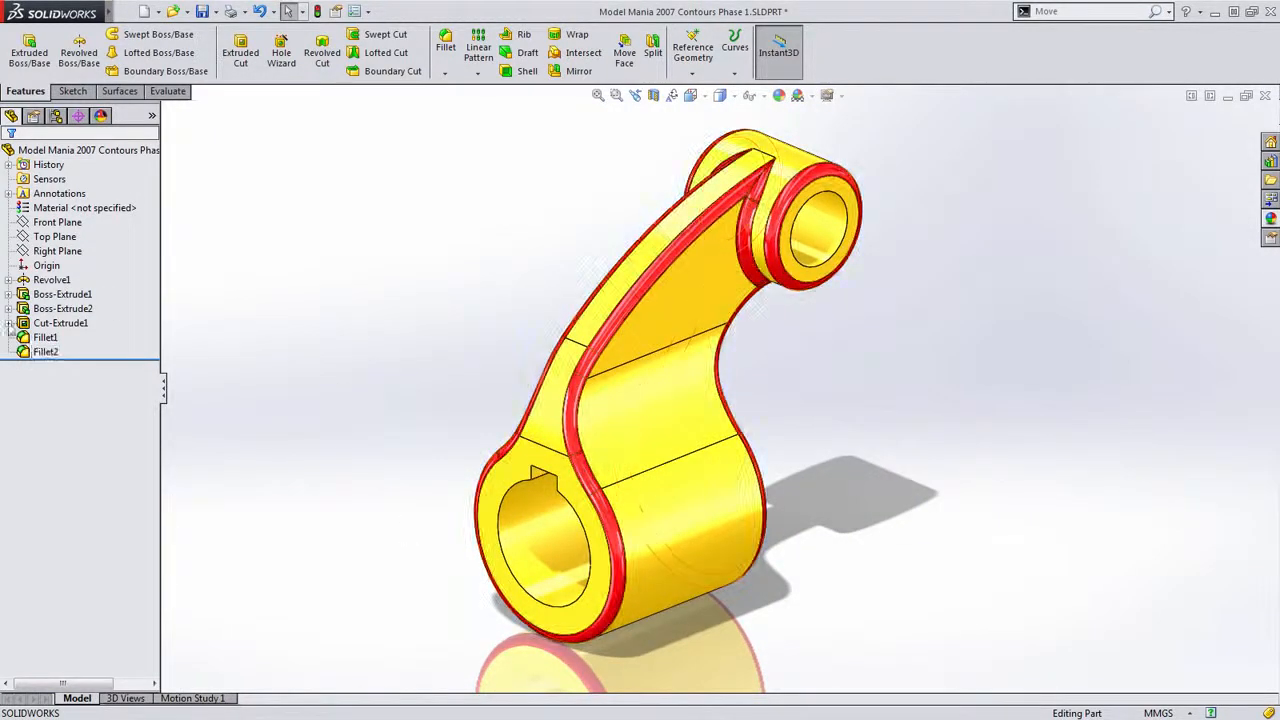
# Expand the keyway cut and the revolve, highlight the shared sketch on the part, then collapse both features
pyautogui.click(9, 323)
pyautogui.click(9, 280)
pyautogui.click(42, 295)
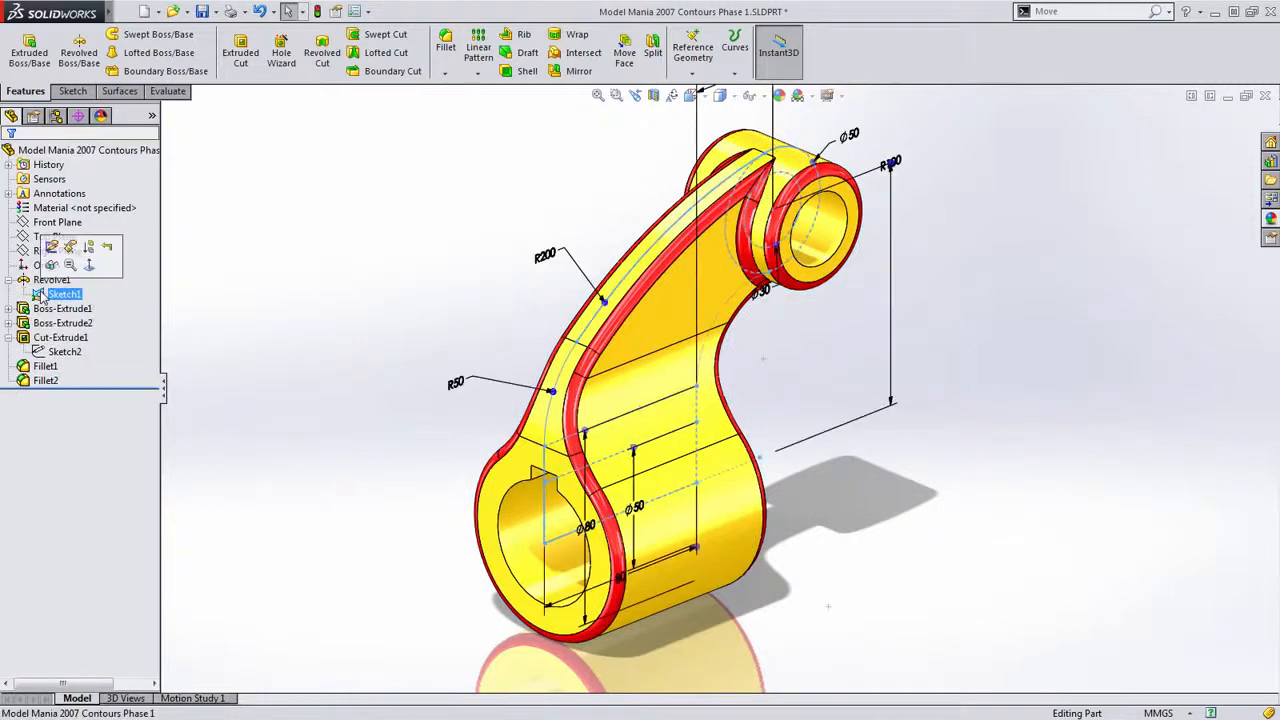
pyautogui.click(371, 423)
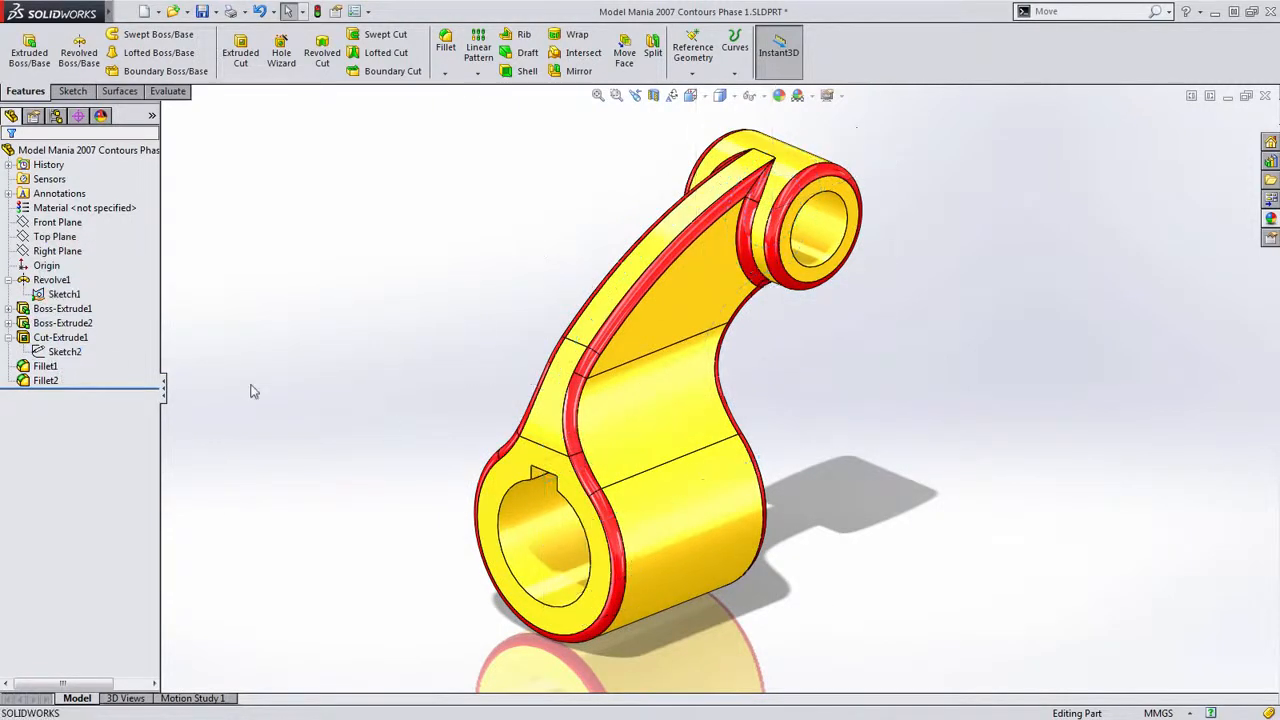
pyautogui.click(9, 338)
pyautogui.click(9, 280)
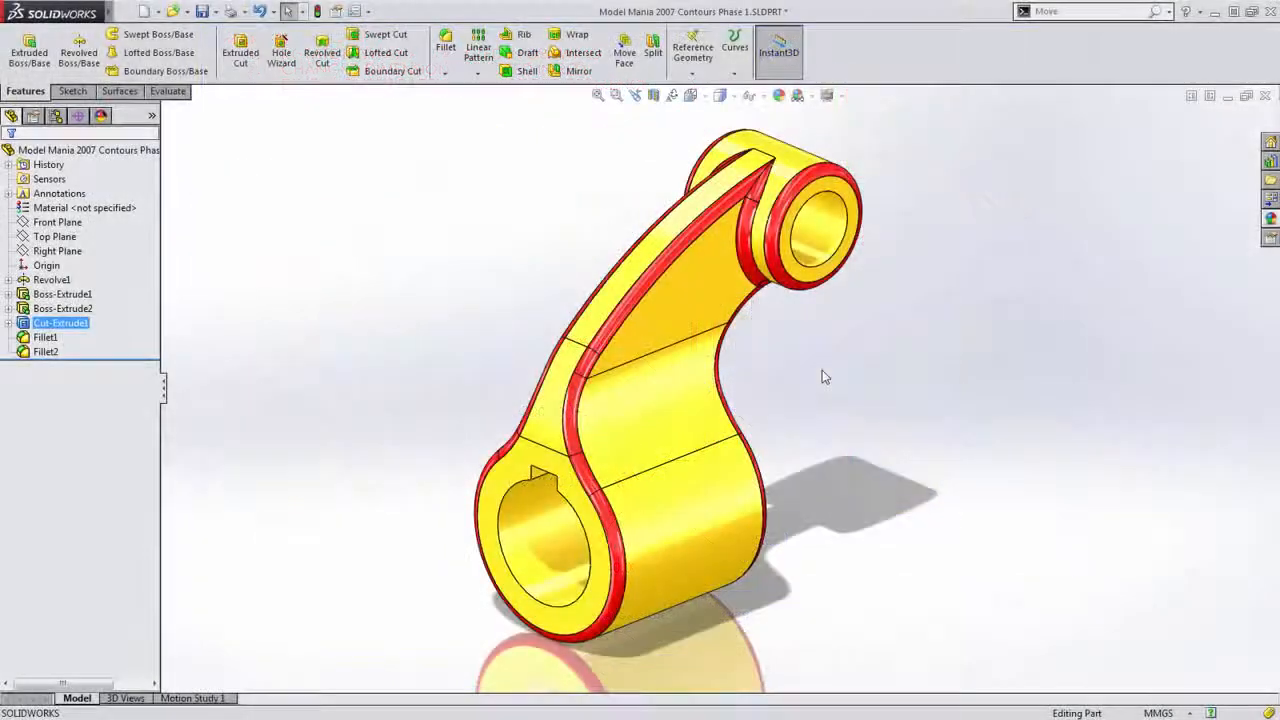
# Switch to the Model Mania 2007 Features Phase 1 part and roll it back to just after the first extrusion
pyautogui.keyDown('ctrl'); pyautogui.moveTo(874, 371); pyautogui.dragTo(848, 382, button='middle'); pyautogui.keyUp('ctrl')
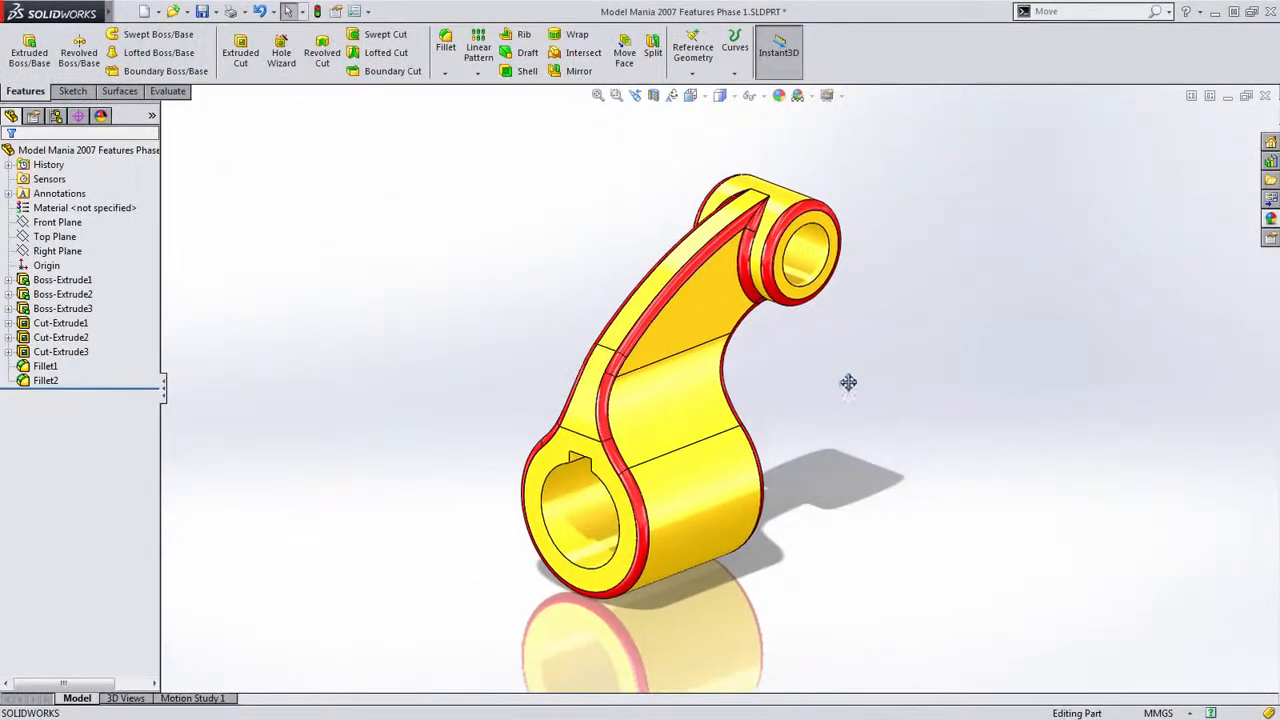
pyautogui.scroll(1, 846, 388)
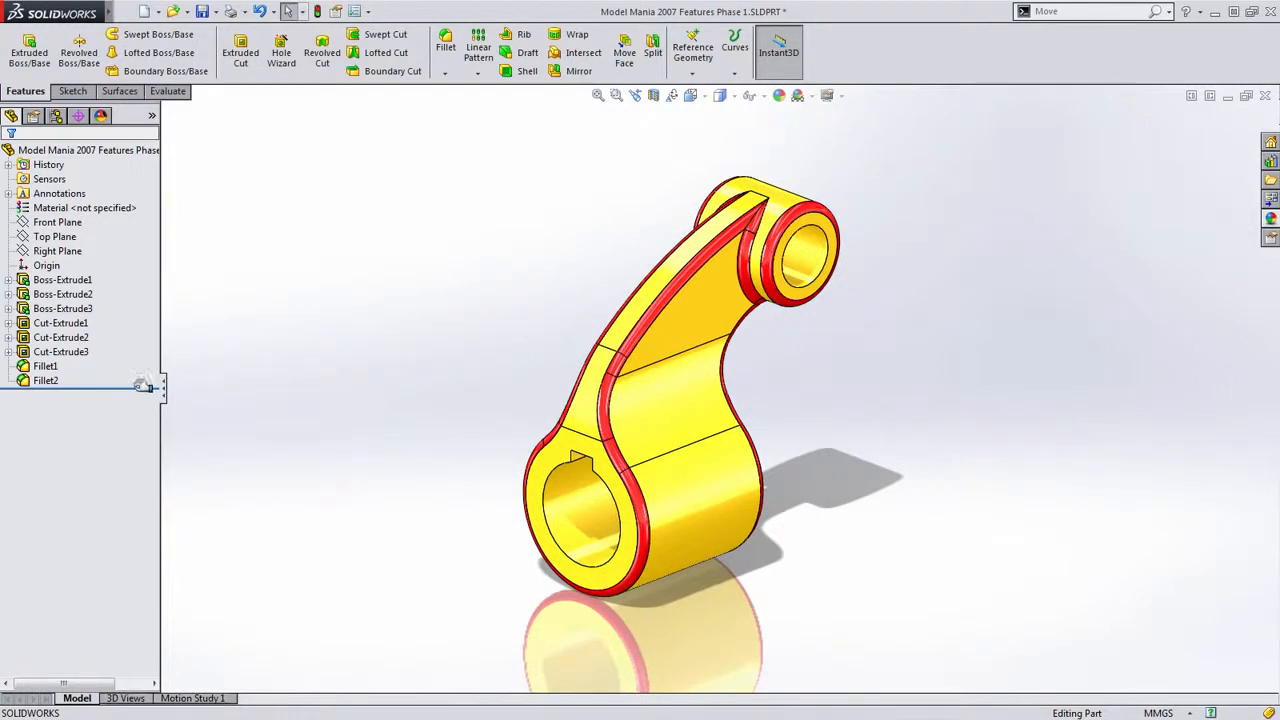
pyautogui.moveTo(145, 390); pyautogui.dragTo(152, 287)
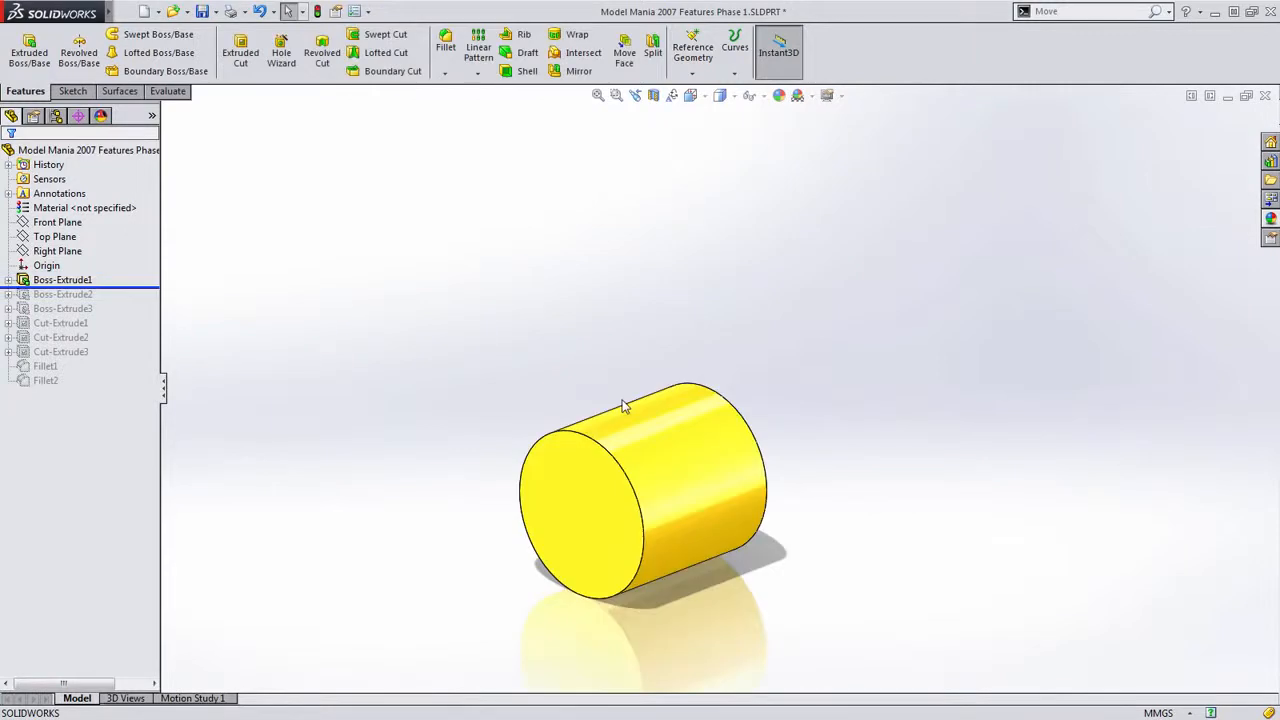
pyautogui.moveTo(519, 386); pyautogui.dragTo(515, 416, button='middle')
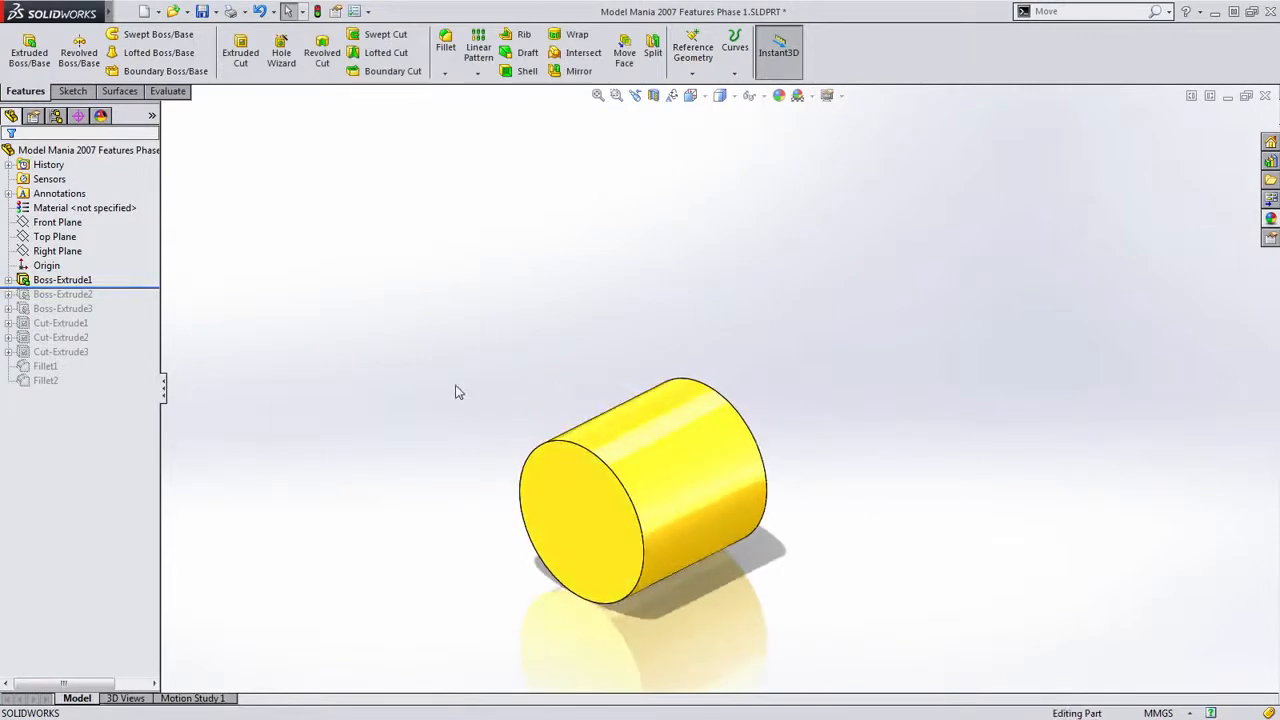
# Roll forward to include the small upper cylinder and examine its position relative to the large cylinder
pyautogui.moveTo(141, 287); pyautogui.dragTo(143, 314)
pyautogui.moveTo(477, 446); pyautogui.dragTo(546, 354, button='middle')
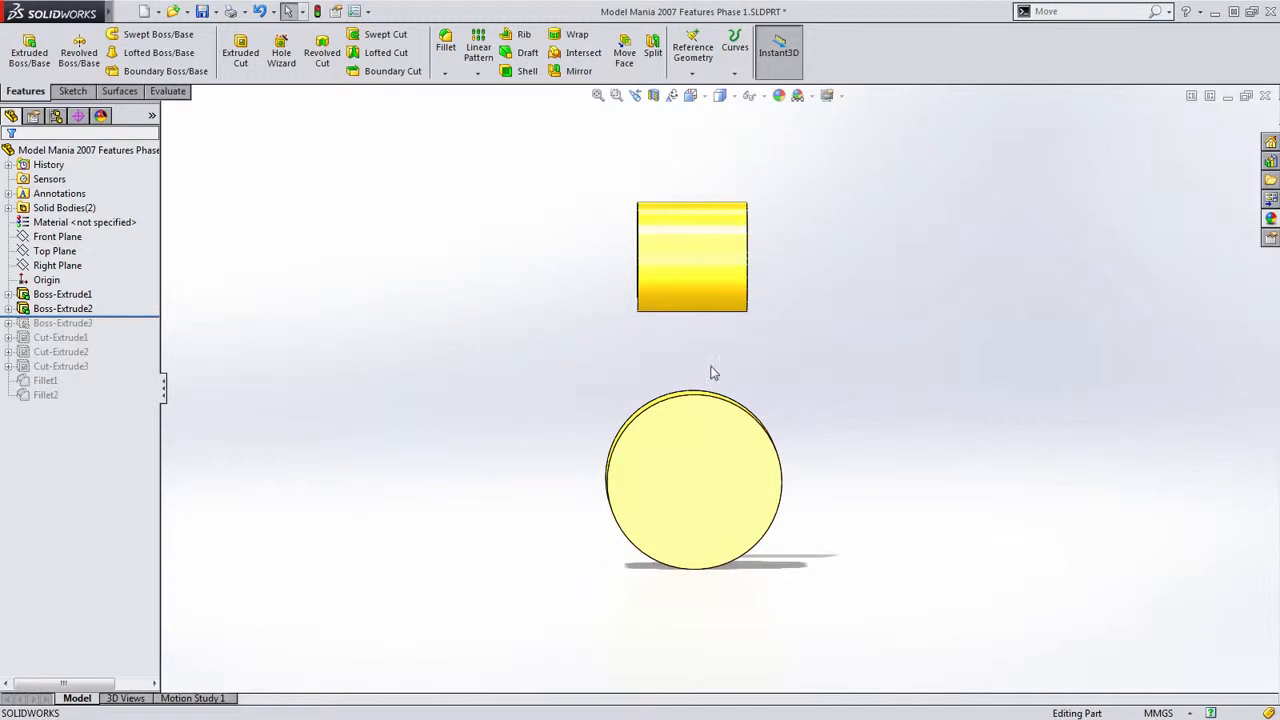
pyautogui.moveTo(712, 372); pyautogui.dragTo(686, 437, button='middle')
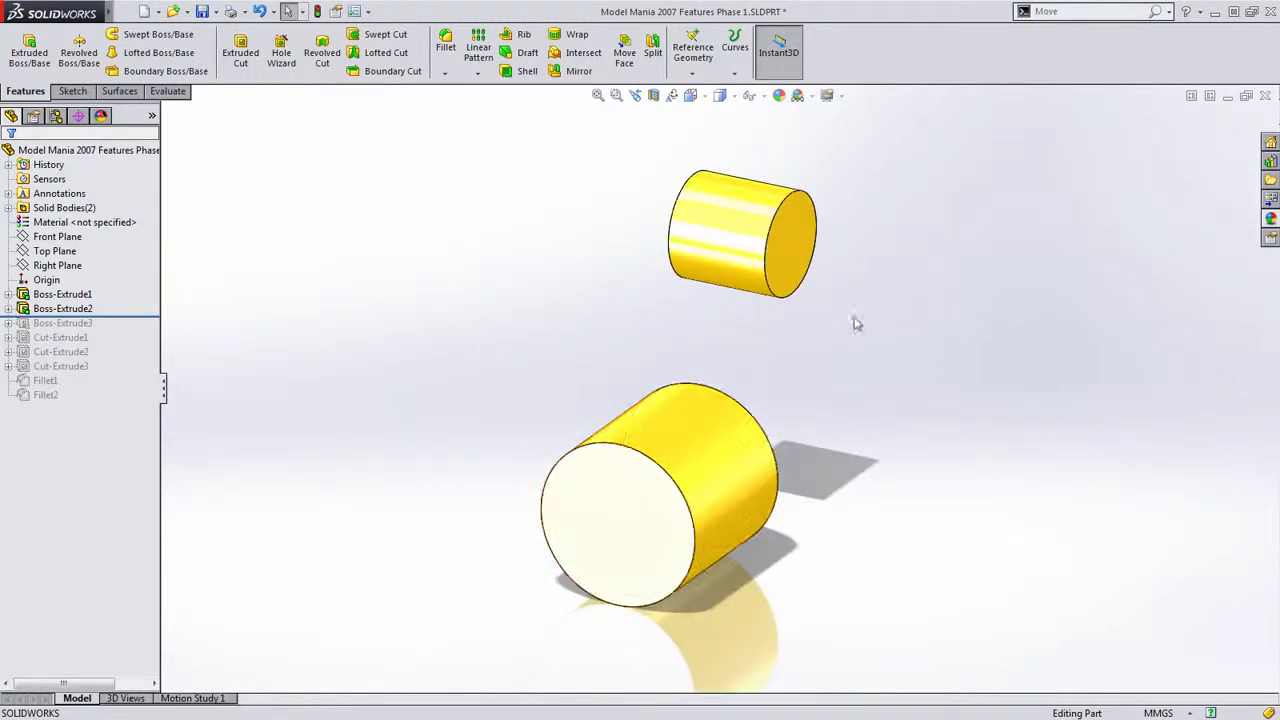
pyautogui.moveTo(823, 400); pyautogui.dragTo(805, 447, button='middle')
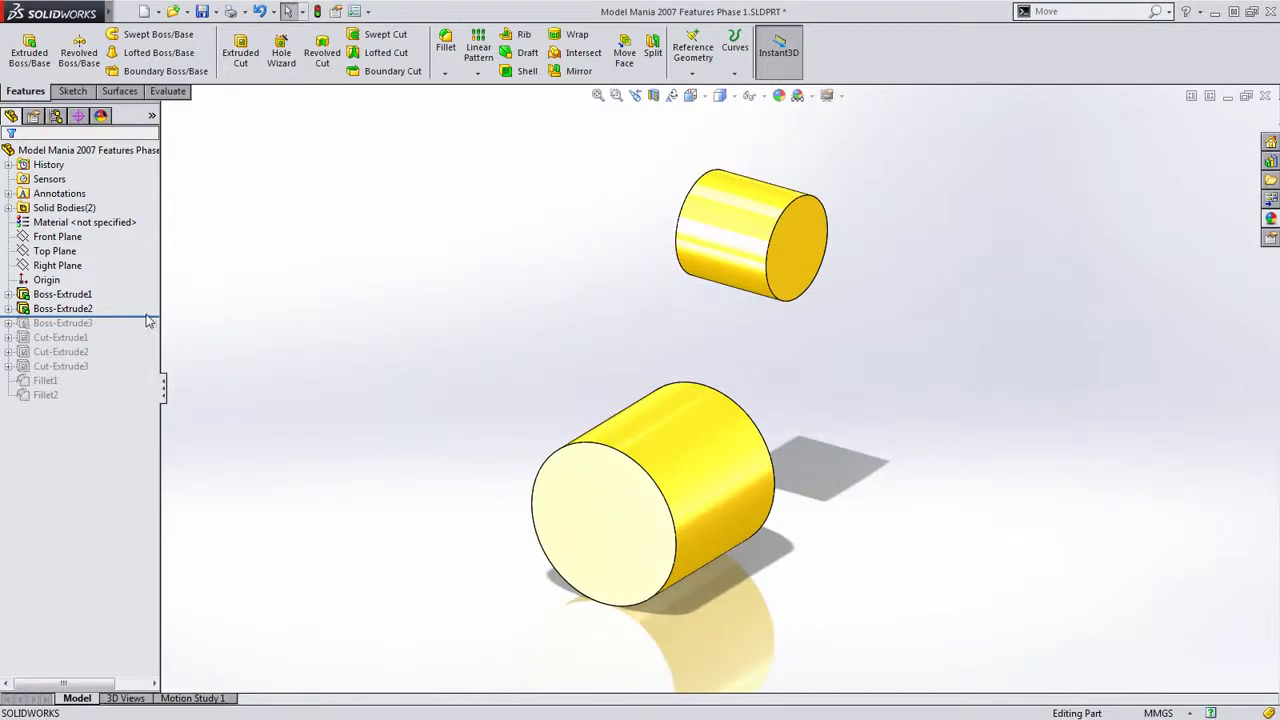
# Roll back to just after the large cylinder and create a plane parallel to the Right Plane and tangent to the cylinder's outer face
pyautogui.moveTo(148, 316); pyautogui.dragTo(148, 289)
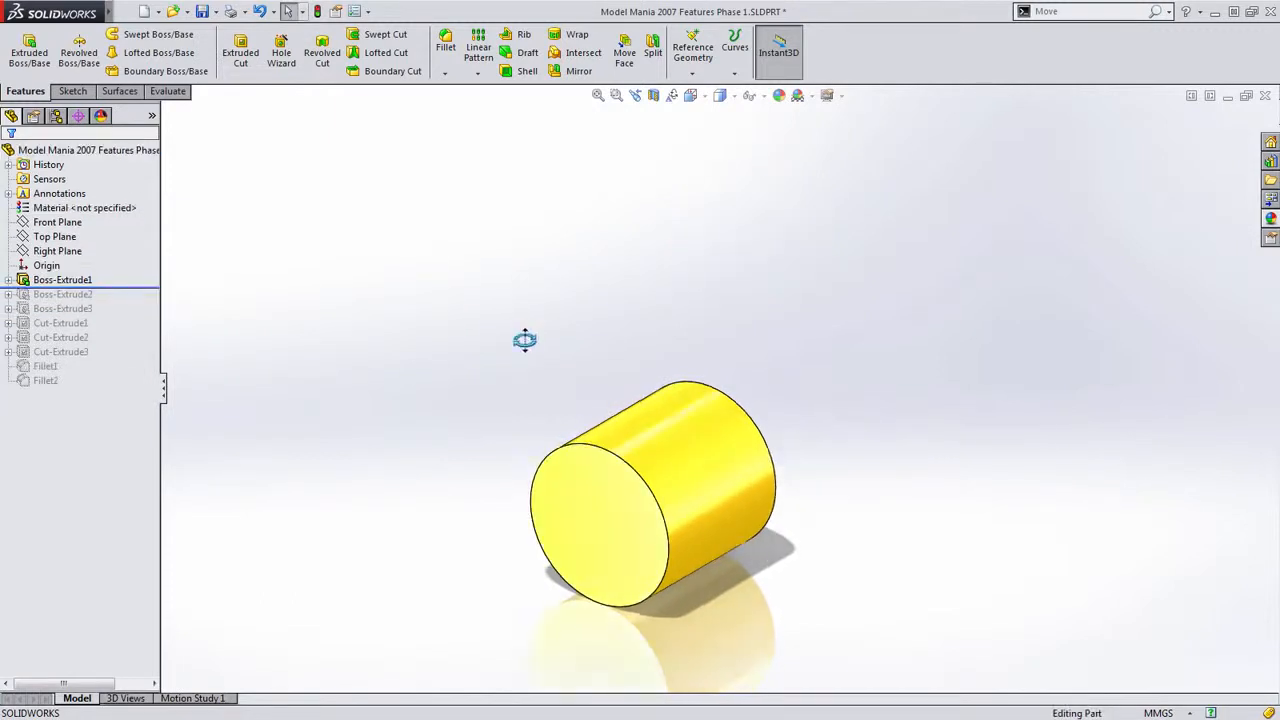
pyautogui.press('s')
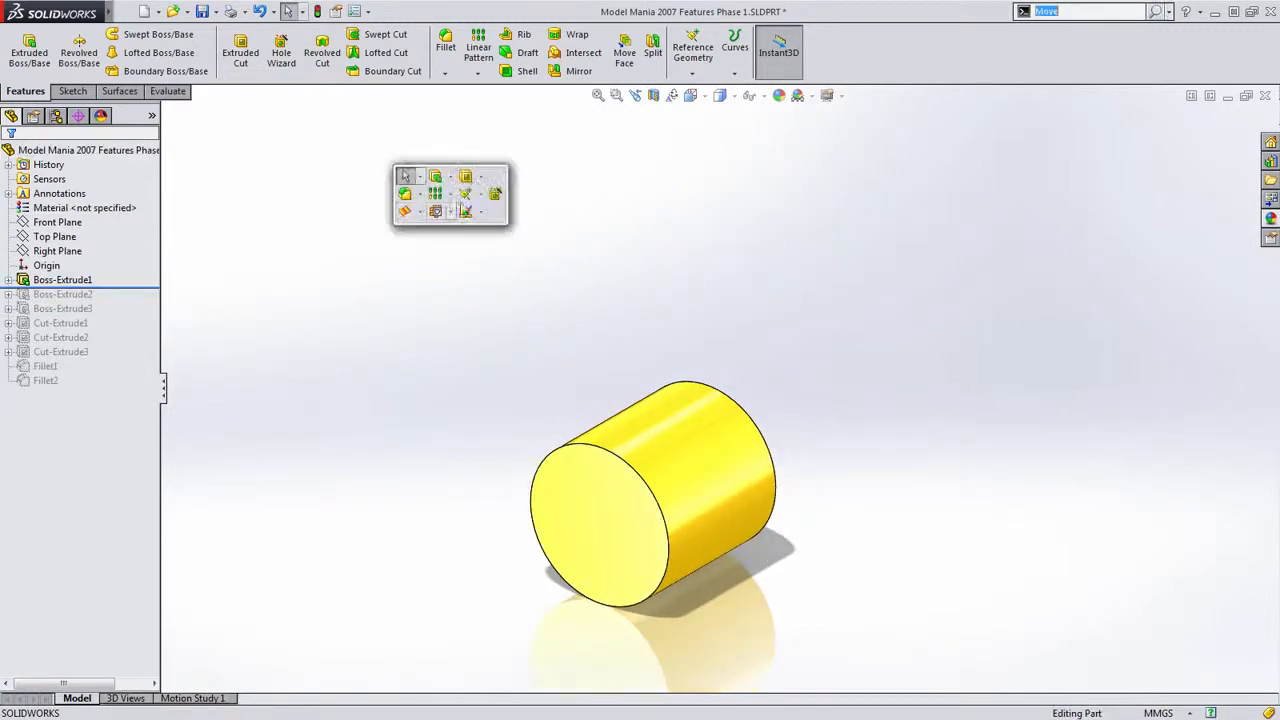
pyautogui.click(471, 196)
pyautogui.click(500, 211)
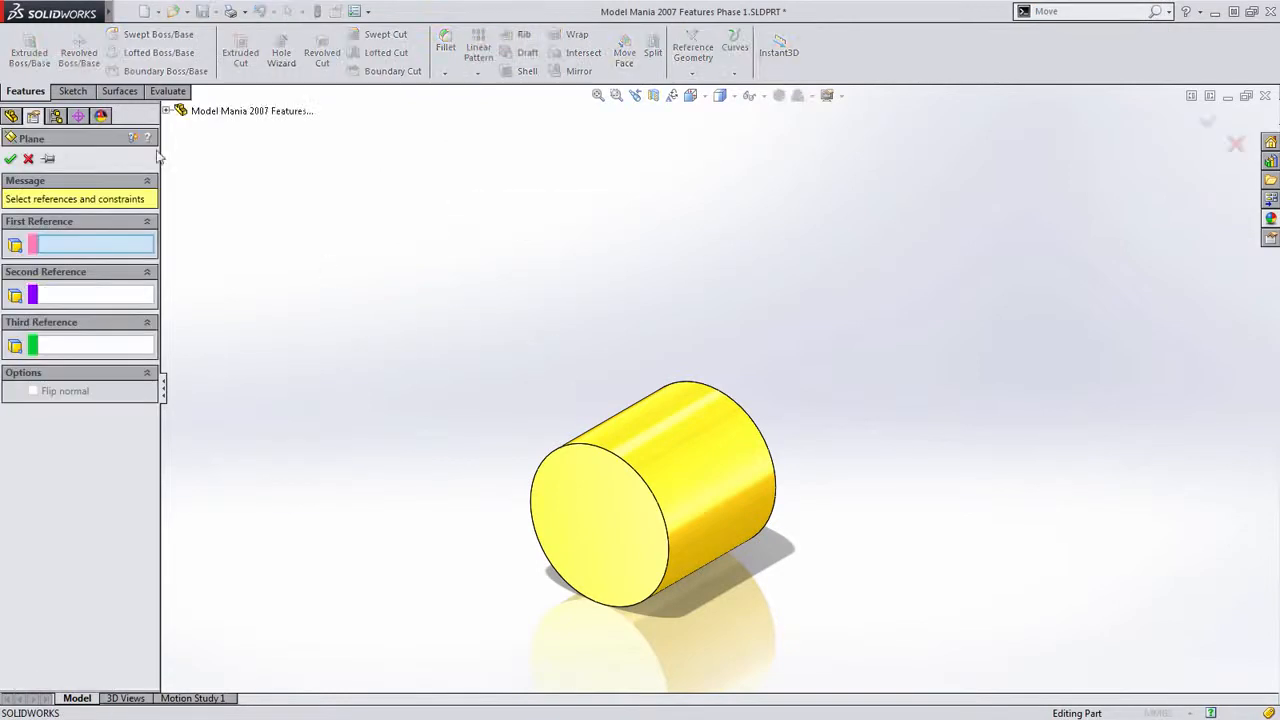
pyautogui.click(168, 110)
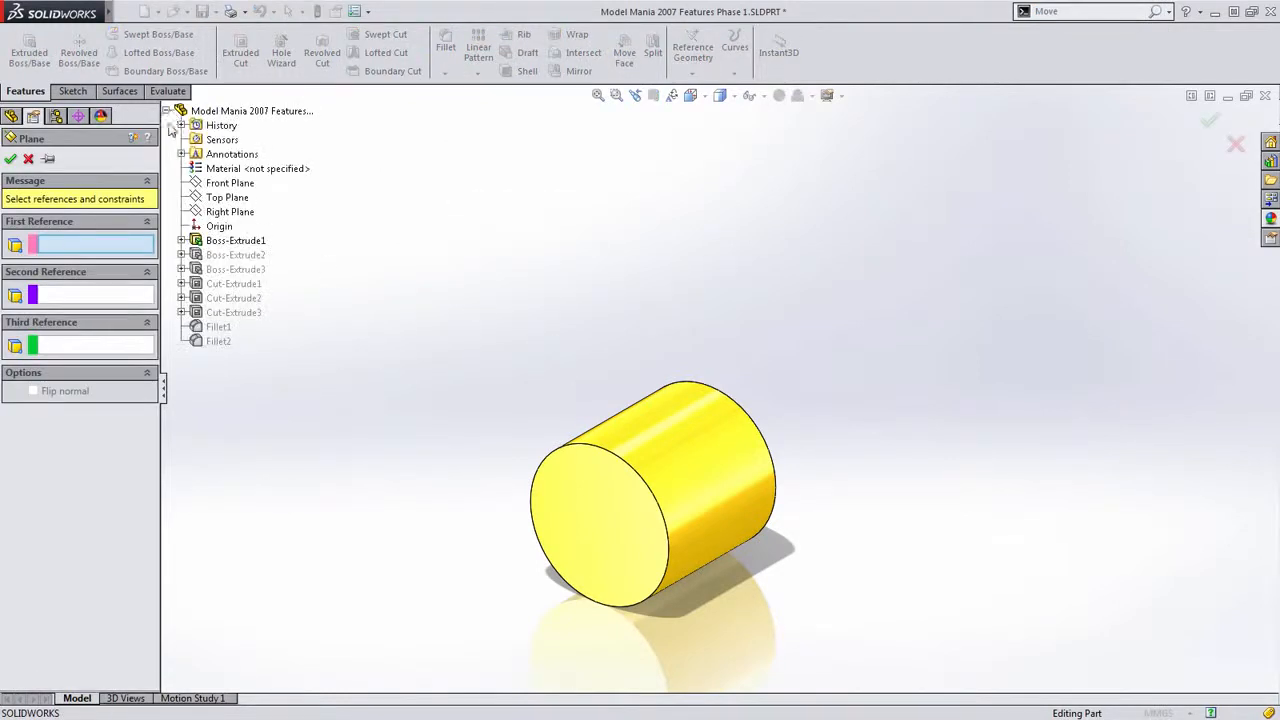
pyautogui.click(240, 213)
pyautogui.click(15, 423)
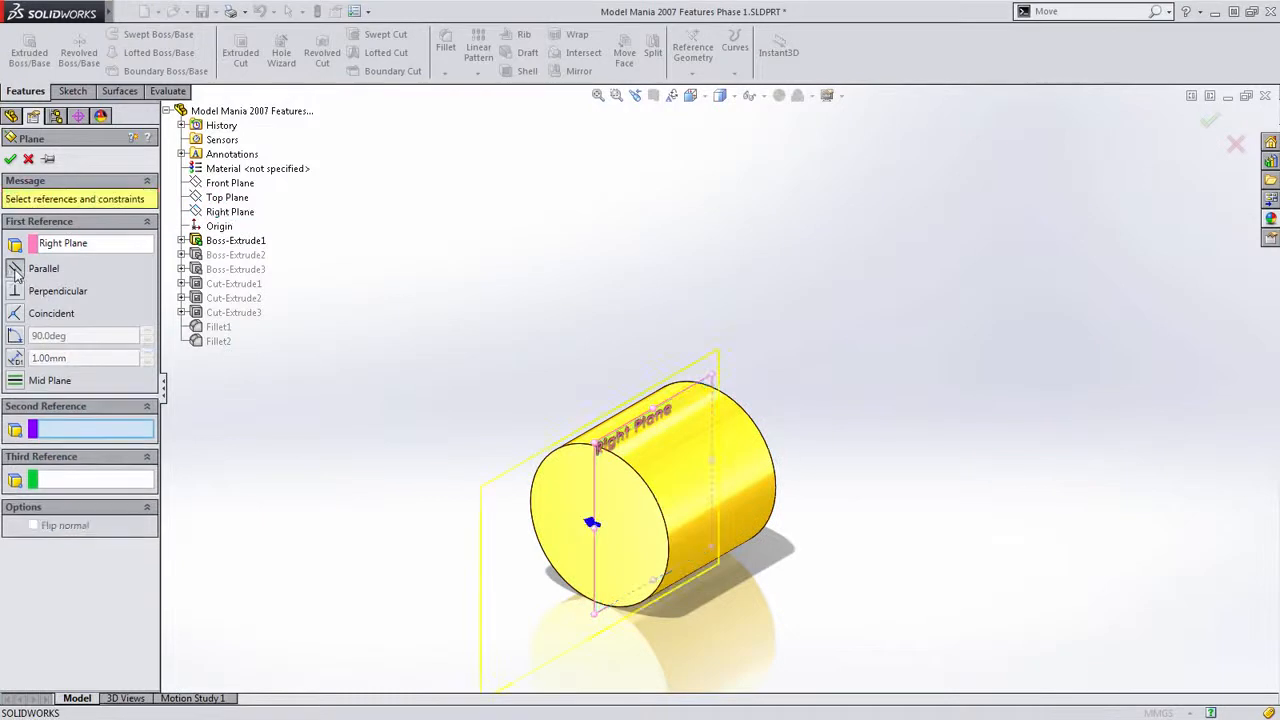
pyautogui.click(748, 502)
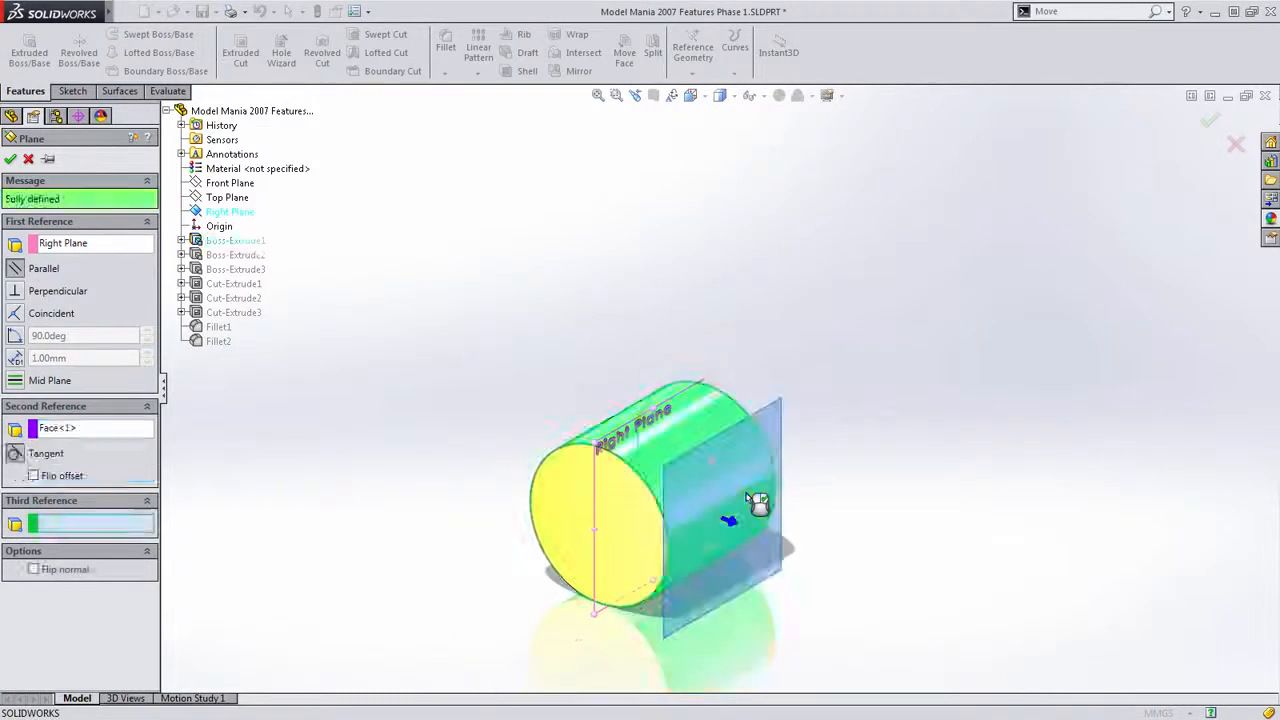
pyautogui.press('Return')
pyautogui.click(209, 217)
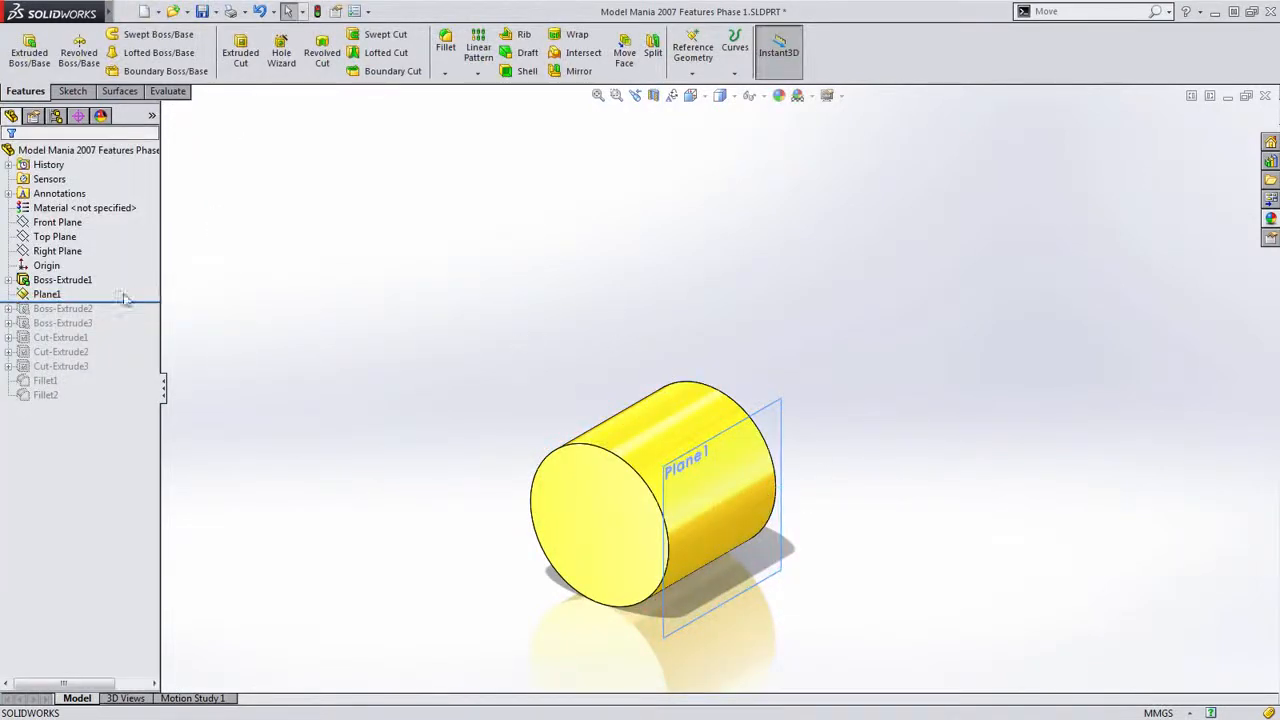
# Roll forward to include the small upper cylinder and move its sketch onto the new tangent plane
pyautogui.moveTo(126, 303); pyautogui.dragTo(126, 317)
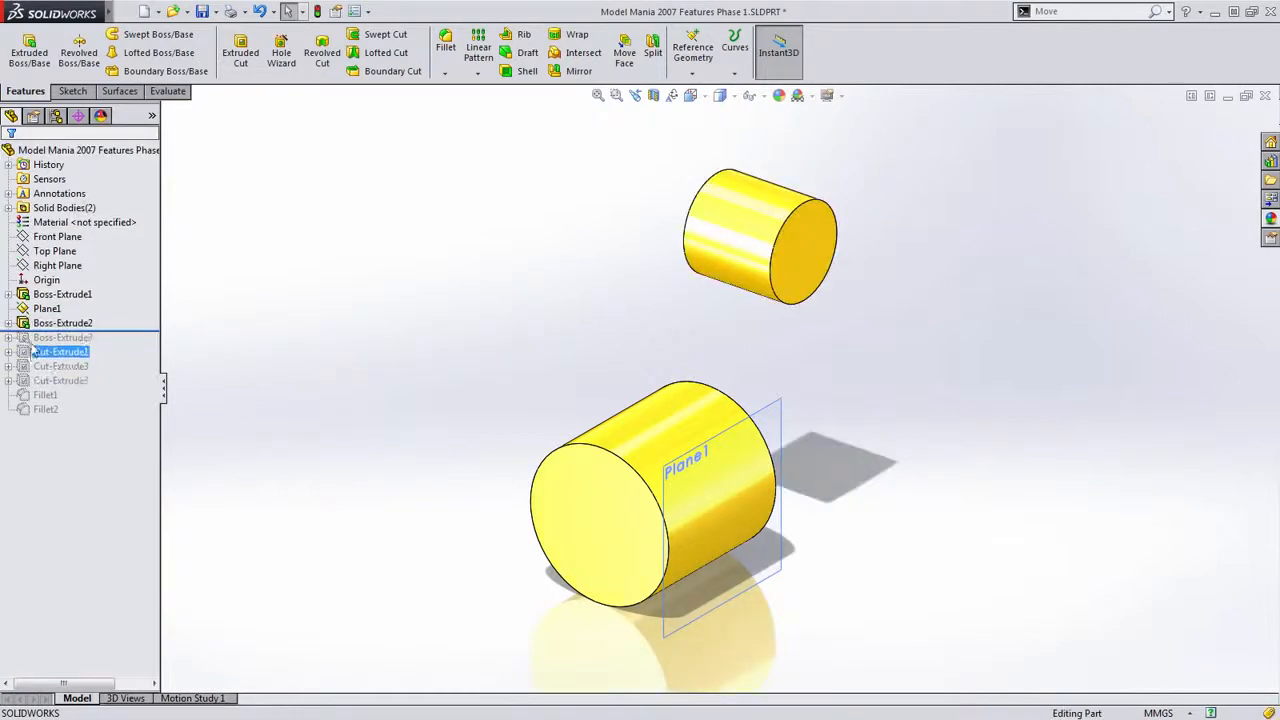
pyautogui.click(8, 323)
pyautogui.click(65, 337)
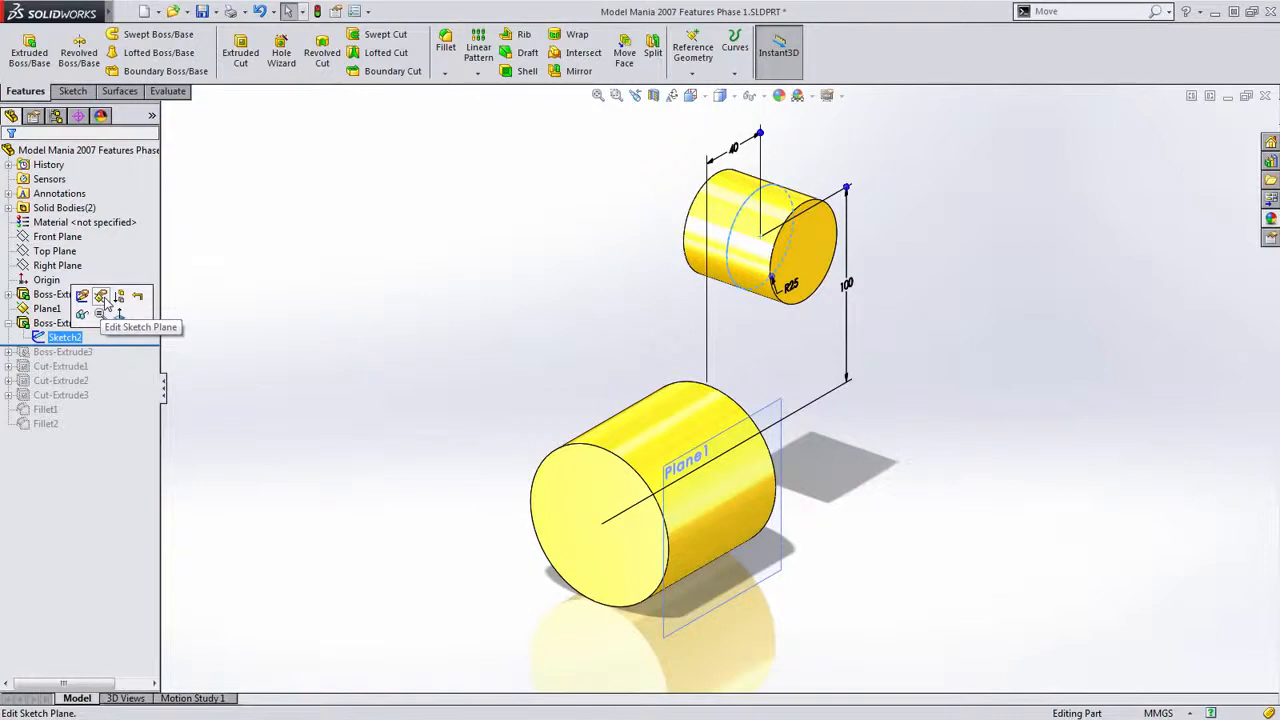
pyautogui.click(104, 299)
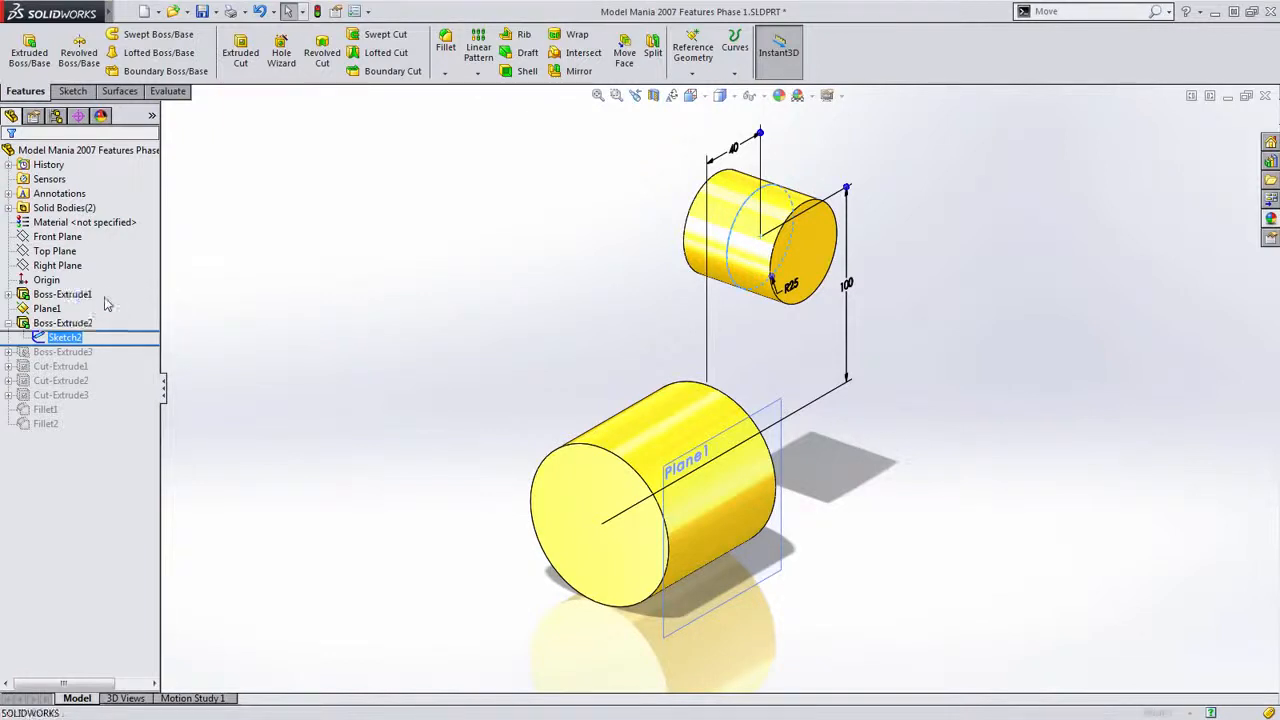
pyautogui.click(772, 405)
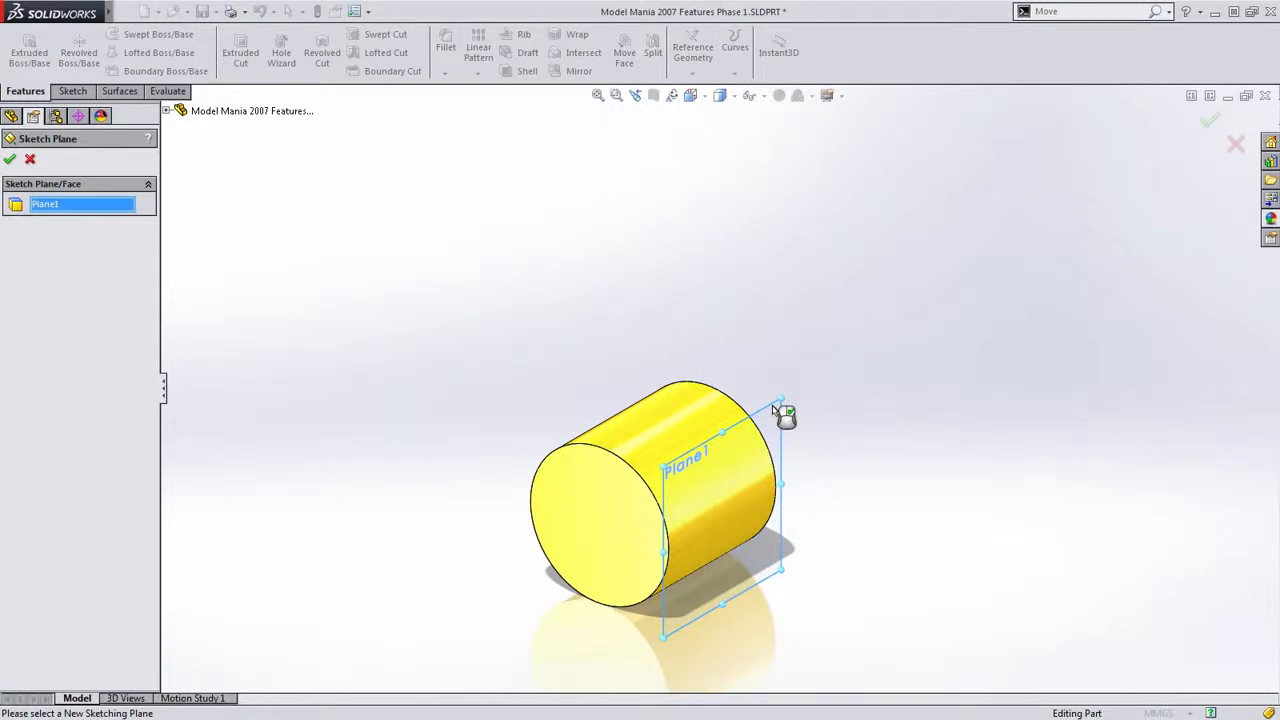
pyautogui.press('Return')
# Edit the small cylinder's extrusion and change its end condition to Blind
pyautogui.moveTo(854, 417)
pyautogui.mouseDown(button='middle')
pyautogui.moveTo(891, 320)
pyautogui.moveTo(911, 346)
pyautogui.mouseUp(button='middle')
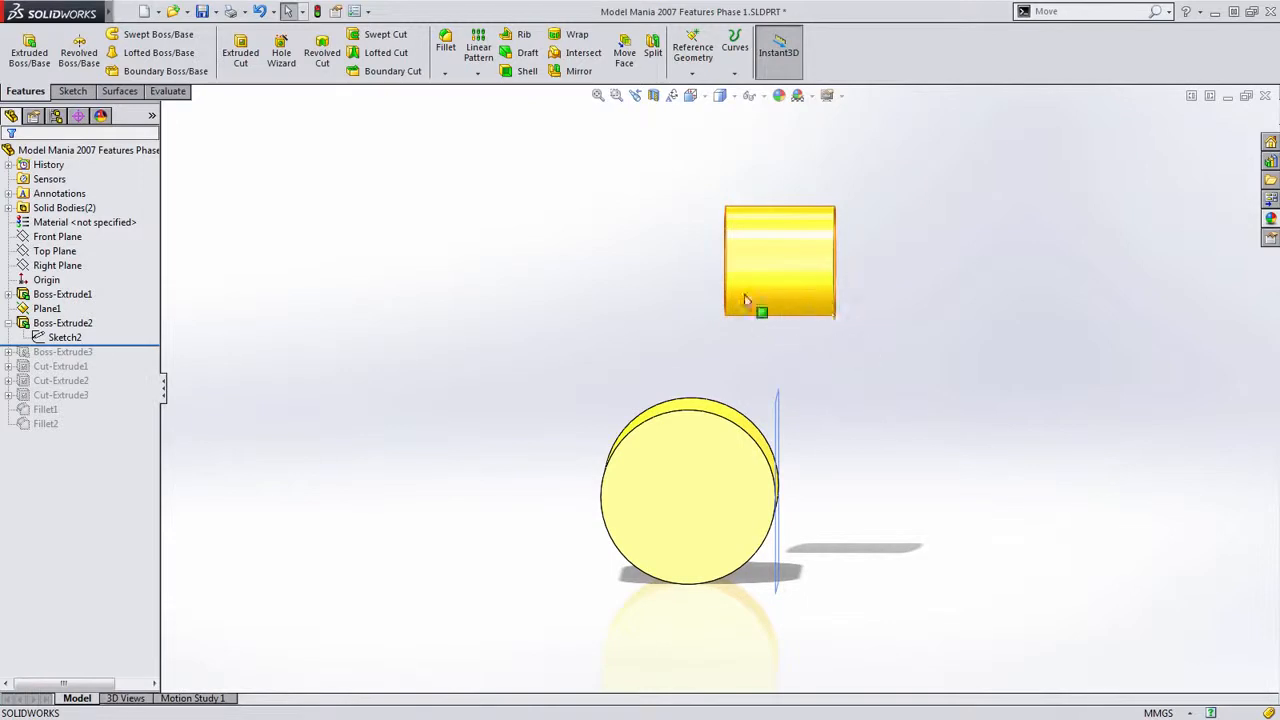
pyautogui.click(62, 323)
pyautogui.click(90, 276)
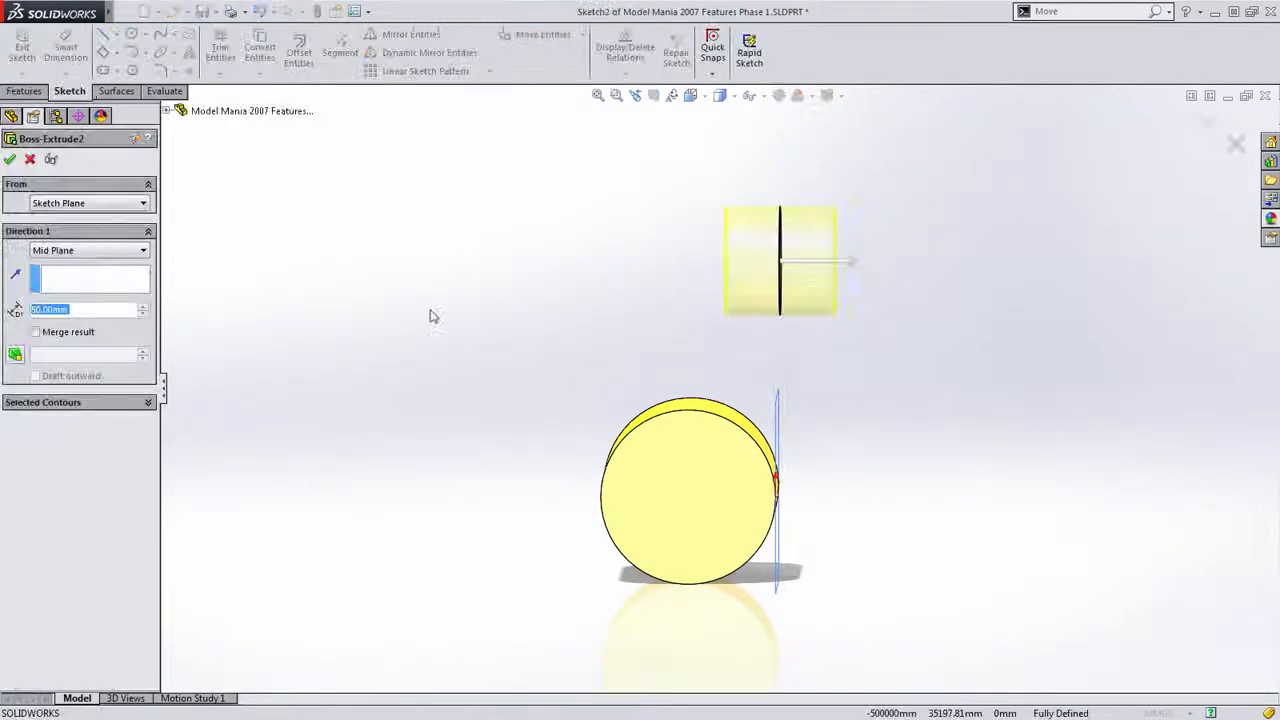
pyautogui.click(90, 250)
pyautogui.click(95, 263)
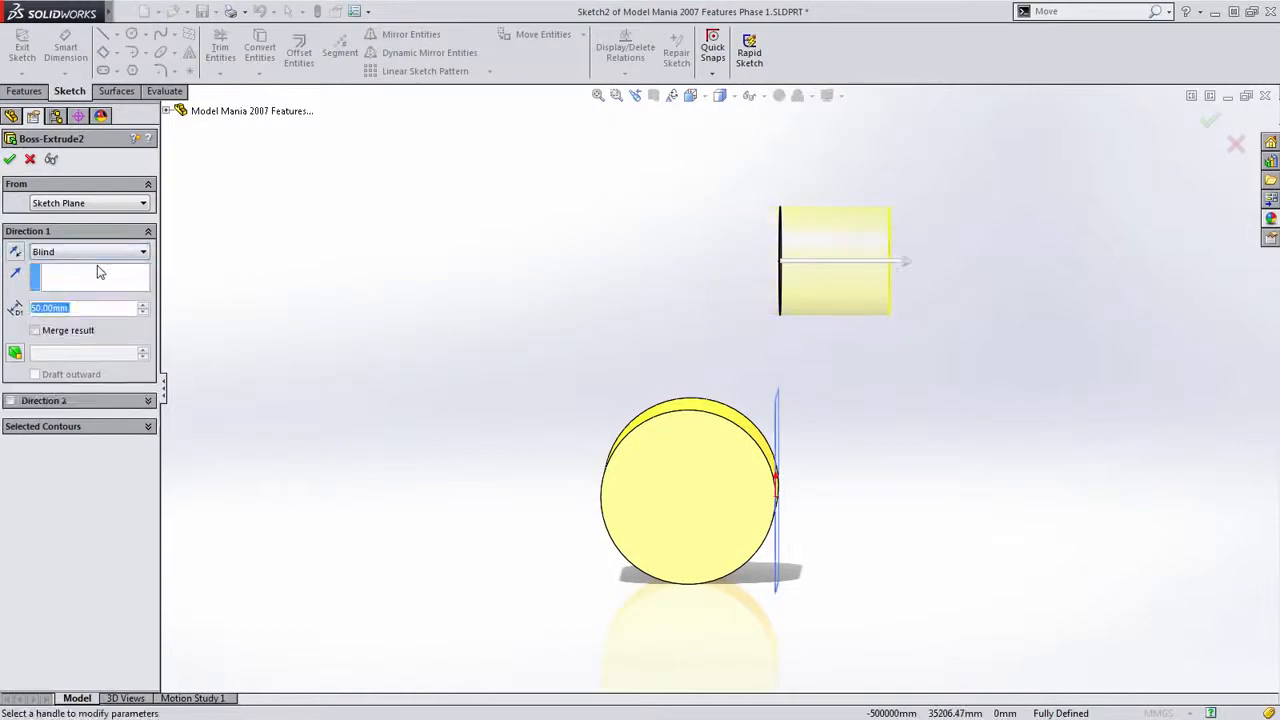
# Start the small cylinder's extrusion from a 20 mm offset, reversed toward the large cylinder's side
pyautogui.moveTo(588, 371); pyautogui.dragTo(586, 358, button='middle')
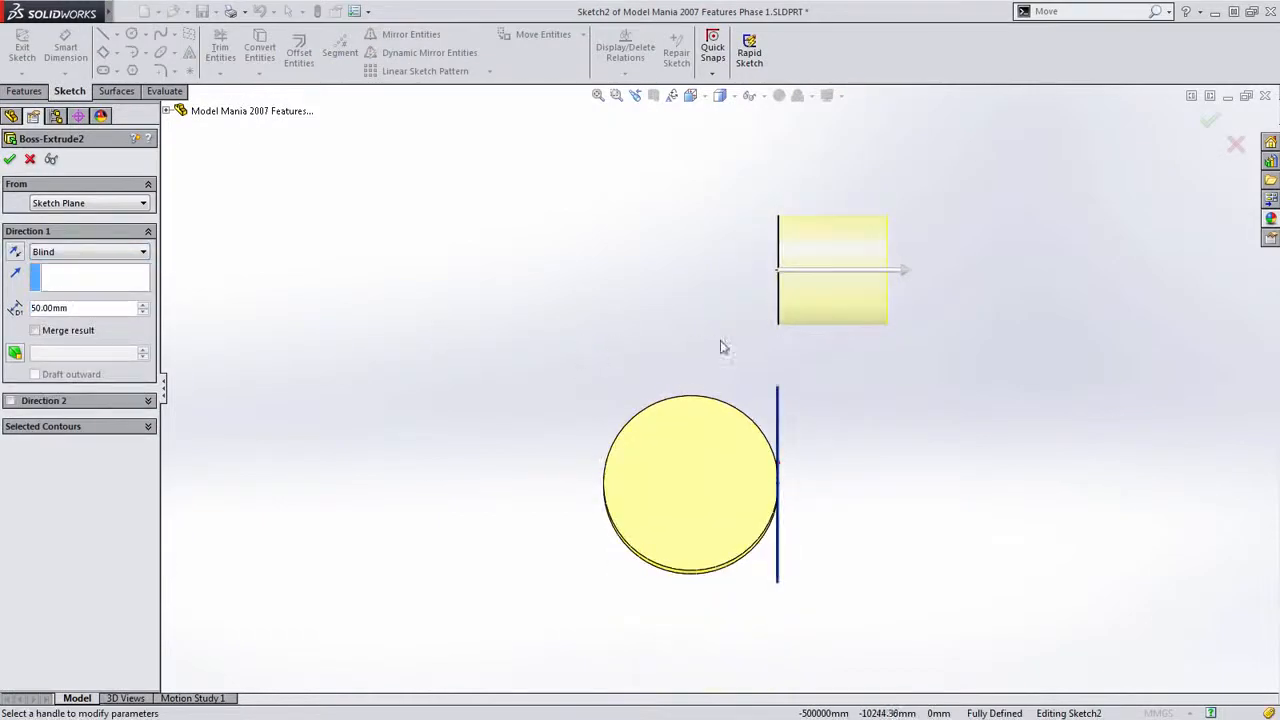
pyautogui.moveTo(720, 343); pyautogui.dragTo(721, 361, button='middle')
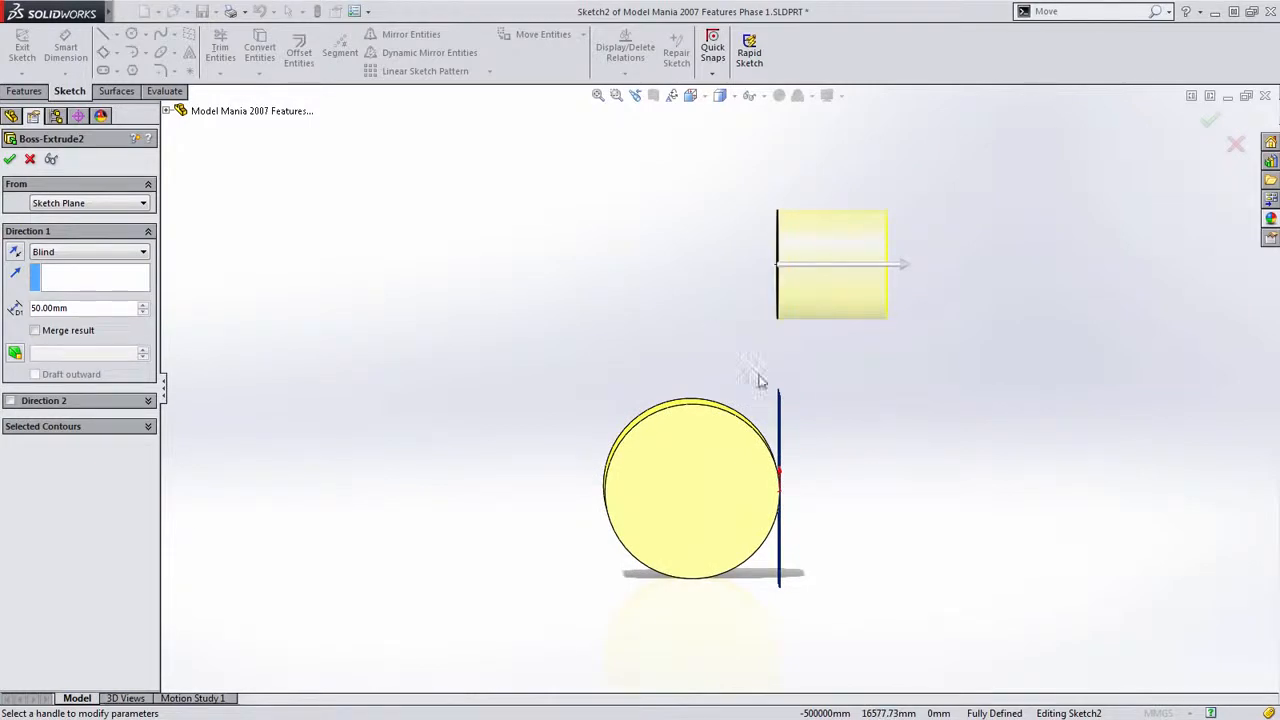
pyautogui.click(95, 204)
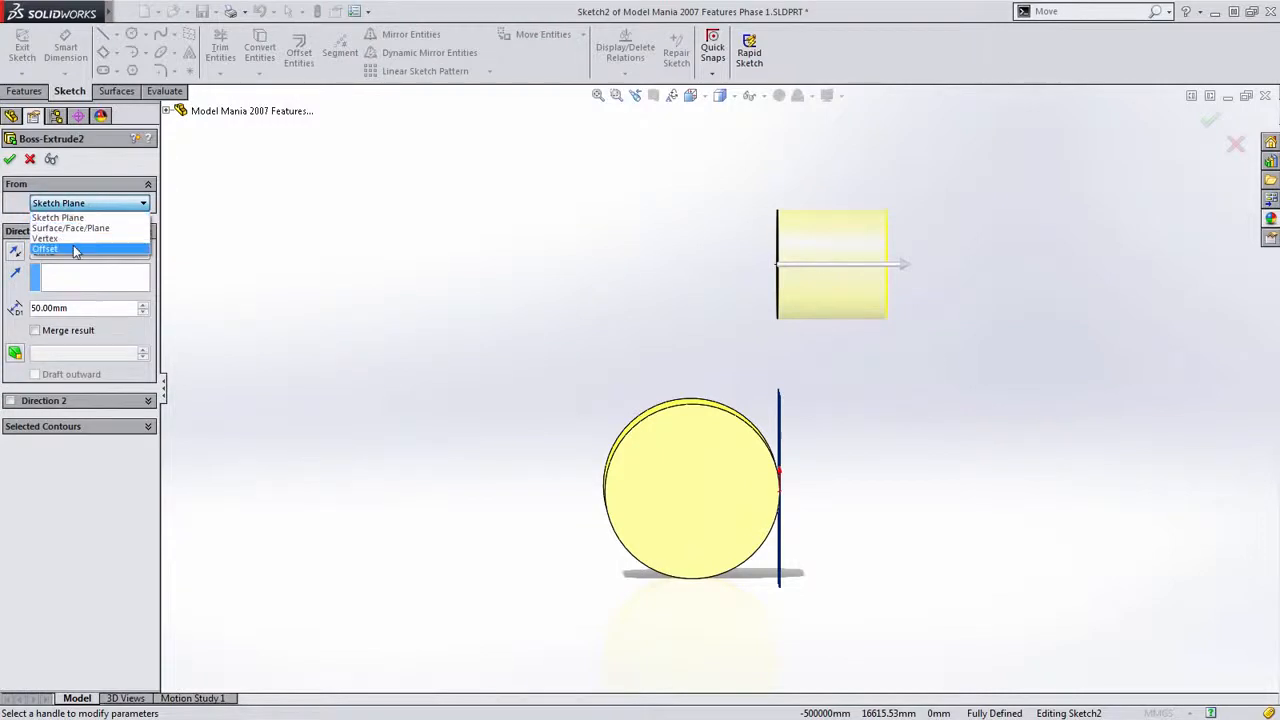
pyautogui.click(73, 247)
pyautogui.write('20')
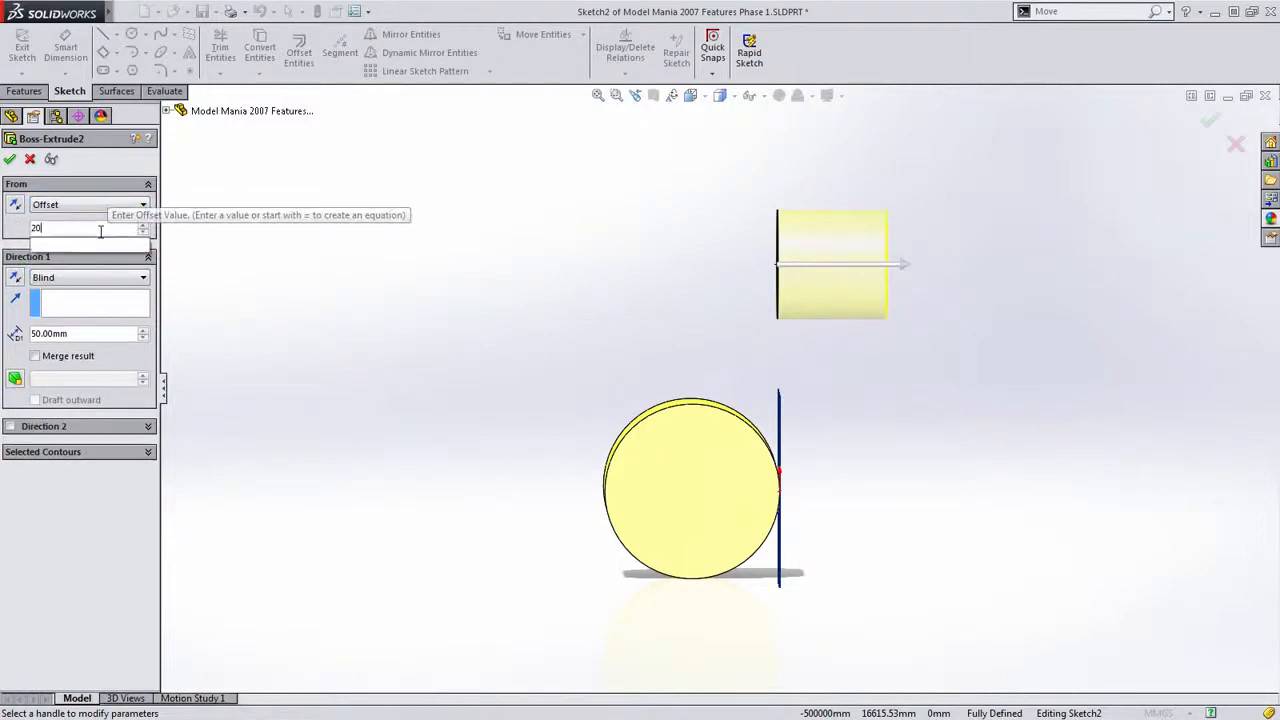
pyautogui.press('Return')
pyautogui.click(16, 206)
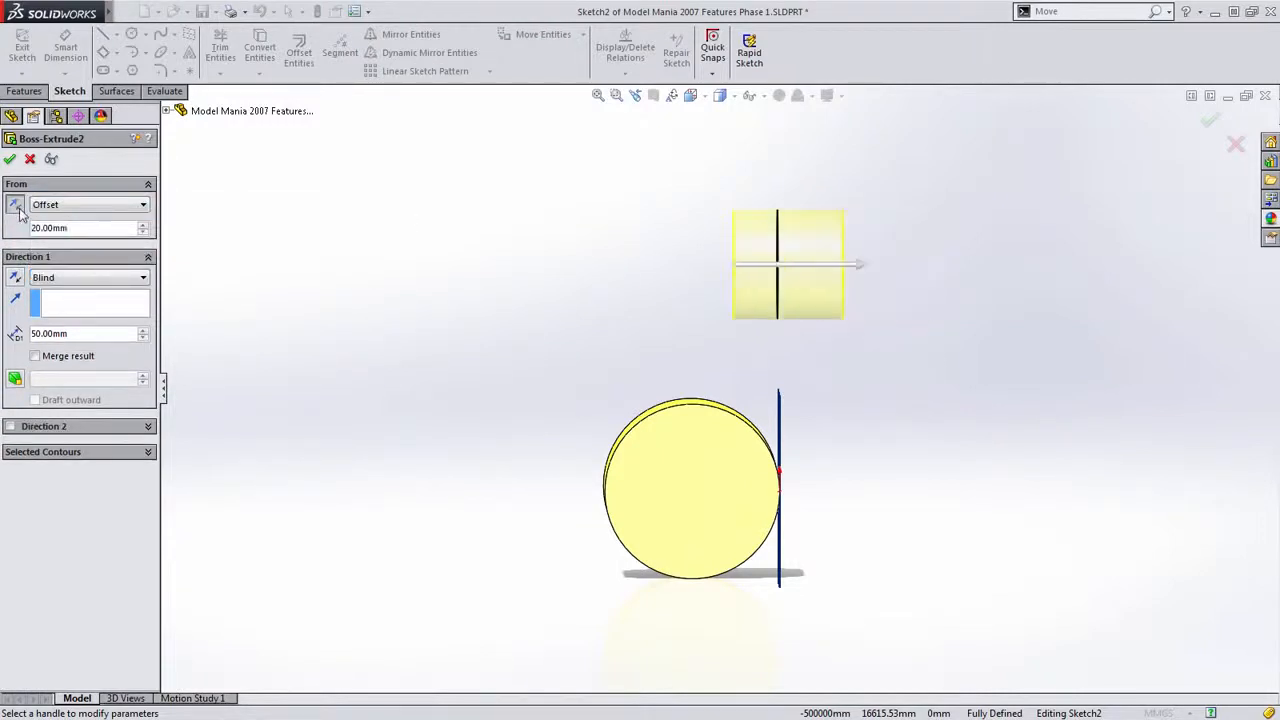
# Accept the small cylinder's extrusion, roll forward to include the curved arm, and move the arm's sketch onto the tangent plane
pyautogui.click(10, 160)
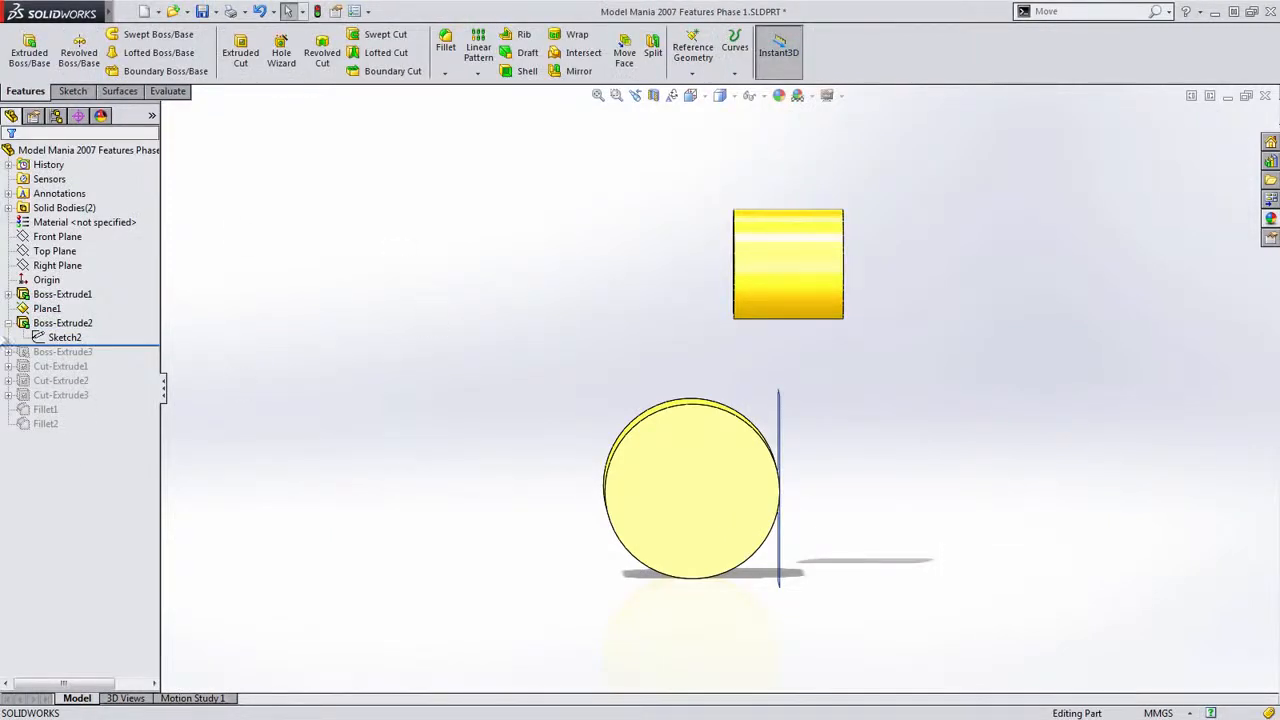
pyautogui.click(8, 323)
pyautogui.moveTo(120, 333); pyautogui.dragTo(131, 346)
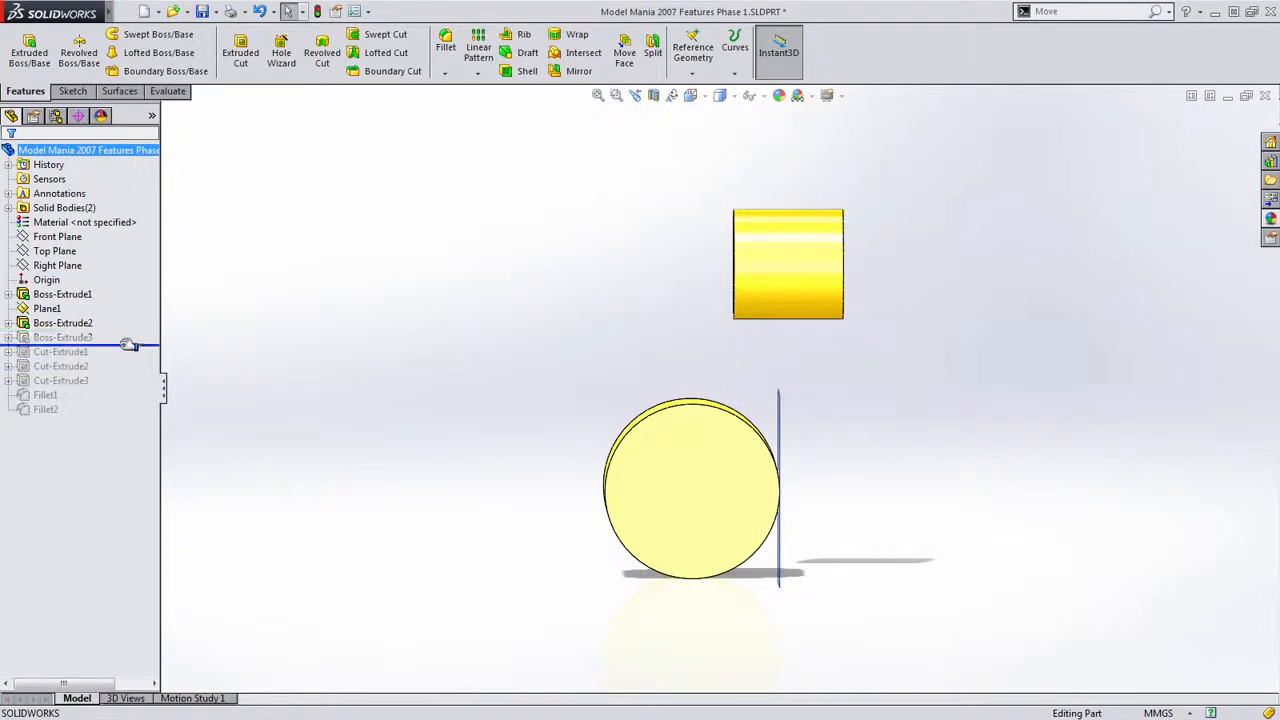
pyautogui.moveTo(612, 369); pyautogui.dragTo(642, 437, button='middle')
pyautogui.click(8, 338)
pyautogui.click(64, 352)
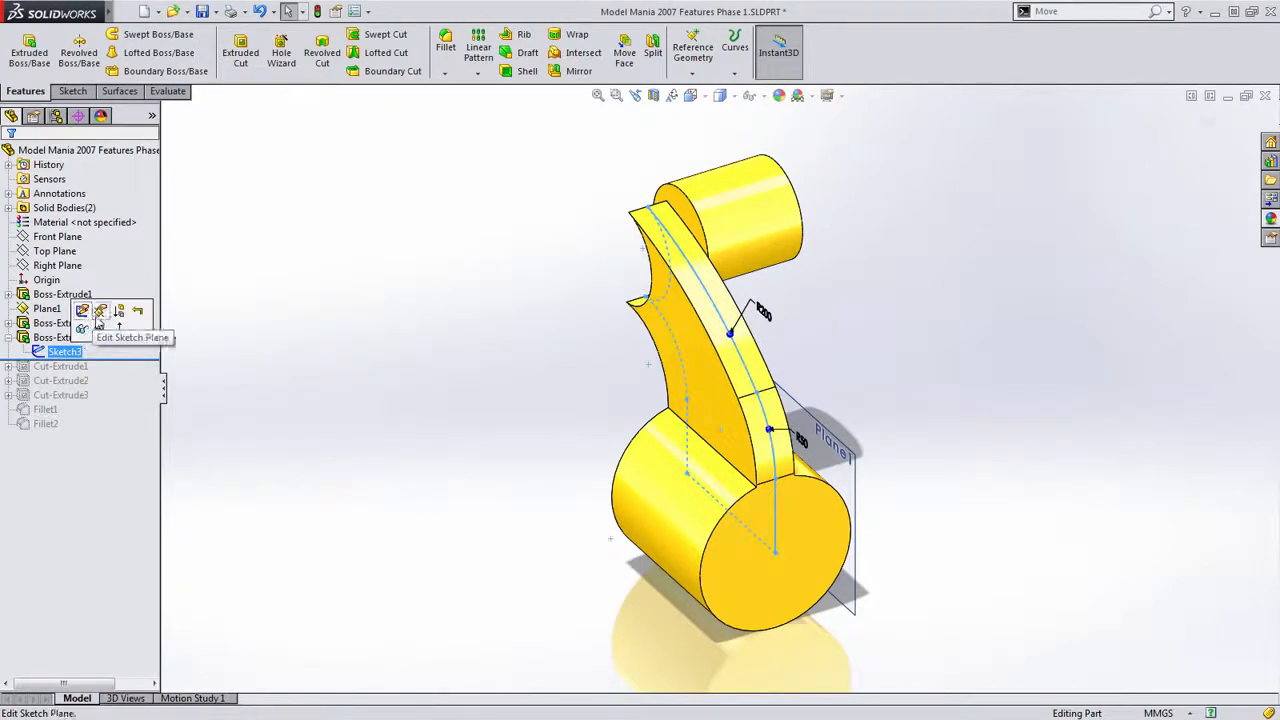
pyautogui.click(97, 327)
pyautogui.press('Return')
# Edit the curved arm's extrusion to a Blind end condition of 20 mm, reversed toward the small cylinder's end face
pyautogui.click(62, 323)
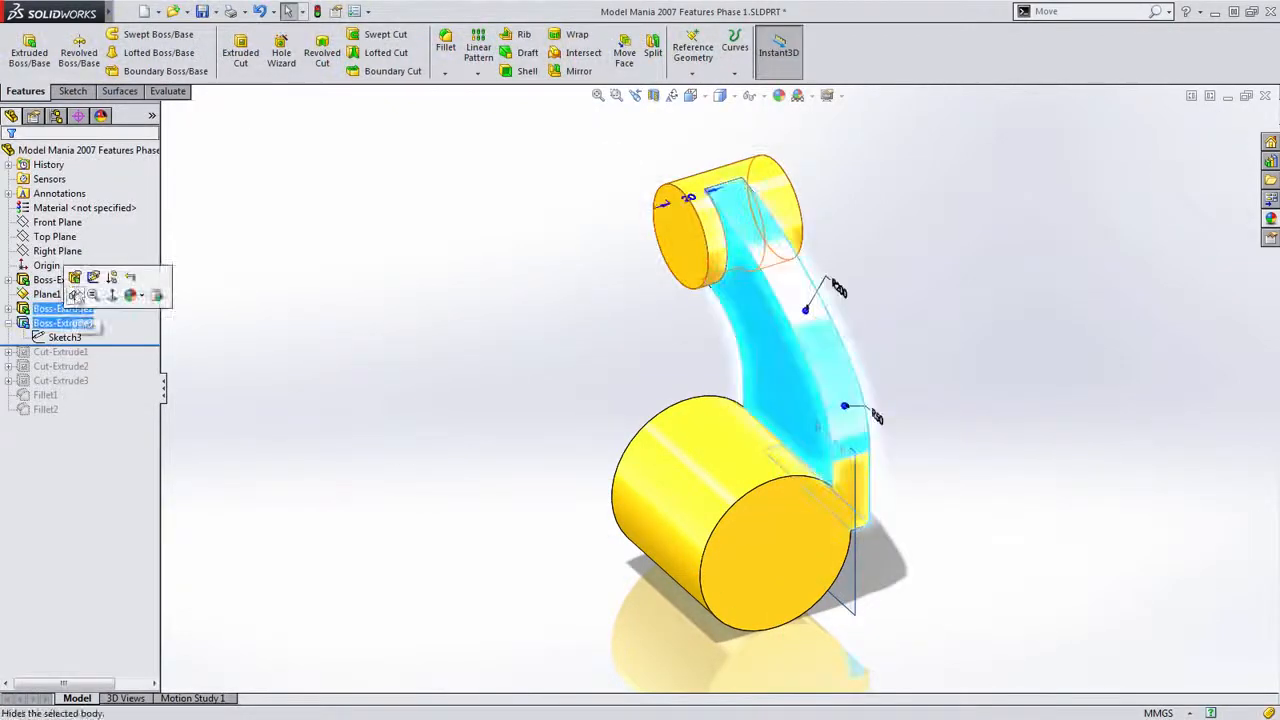
pyautogui.click(74, 295)
pyautogui.click(85, 250)
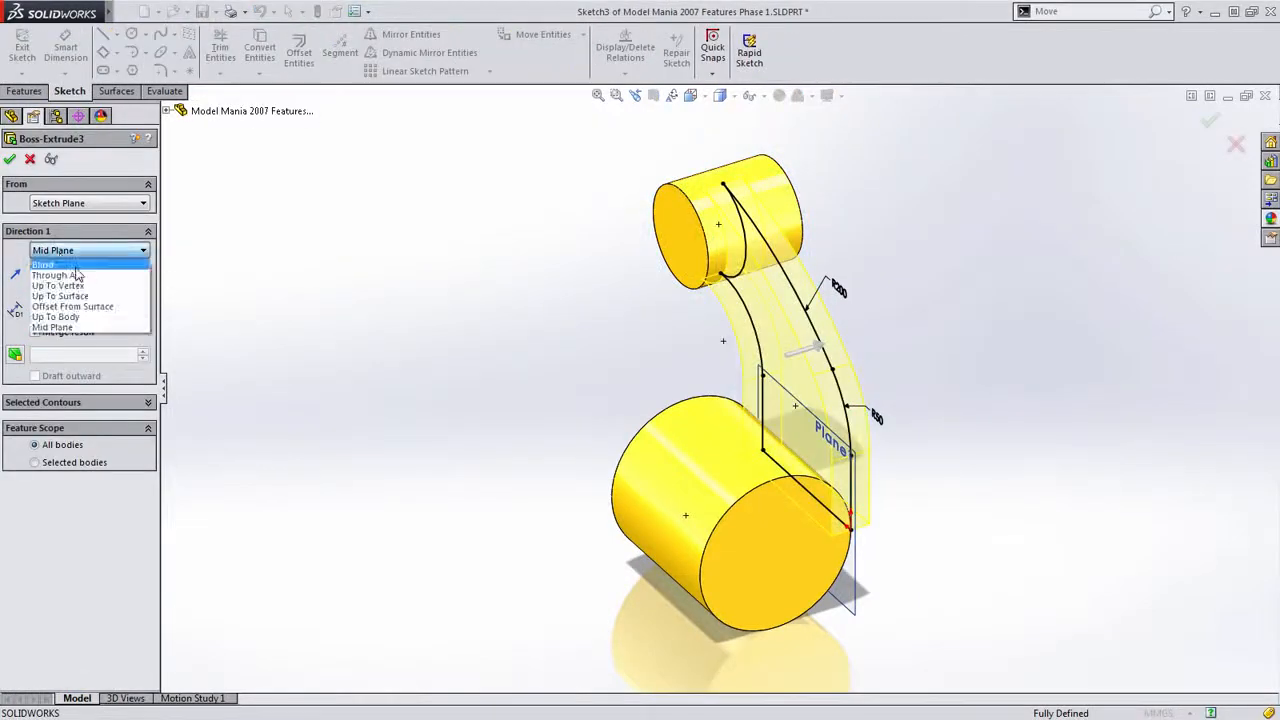
pyautogui.click(50, 264)
pyautogui.click(15, 253)
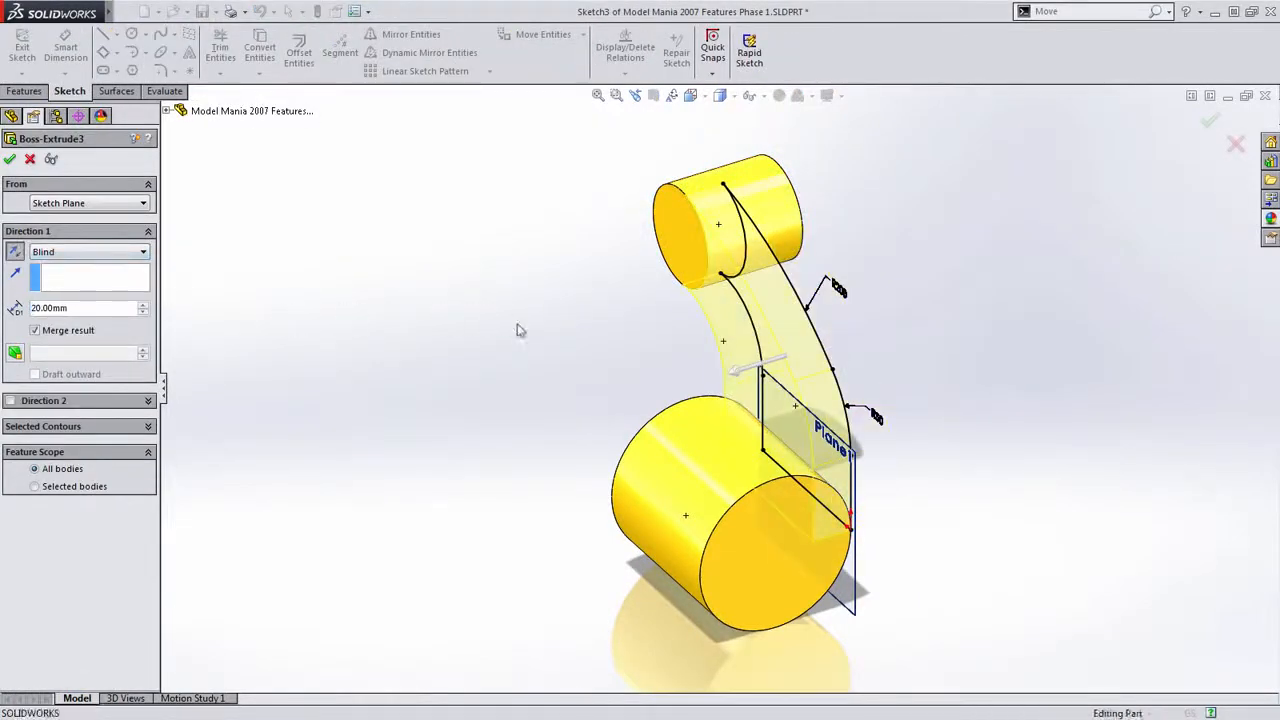
pyautogui.press('Return')
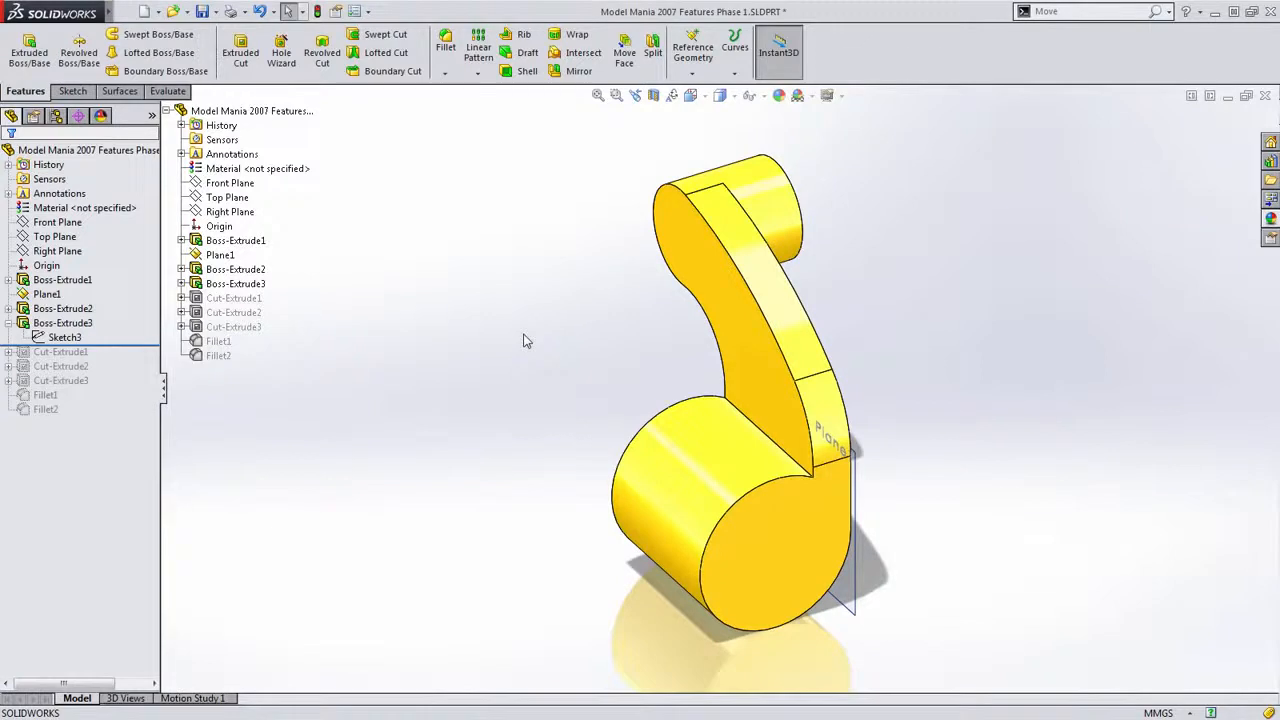
# Set the curved arm's extrusion depth to 25 mm
pyautogui.click(811, 363)
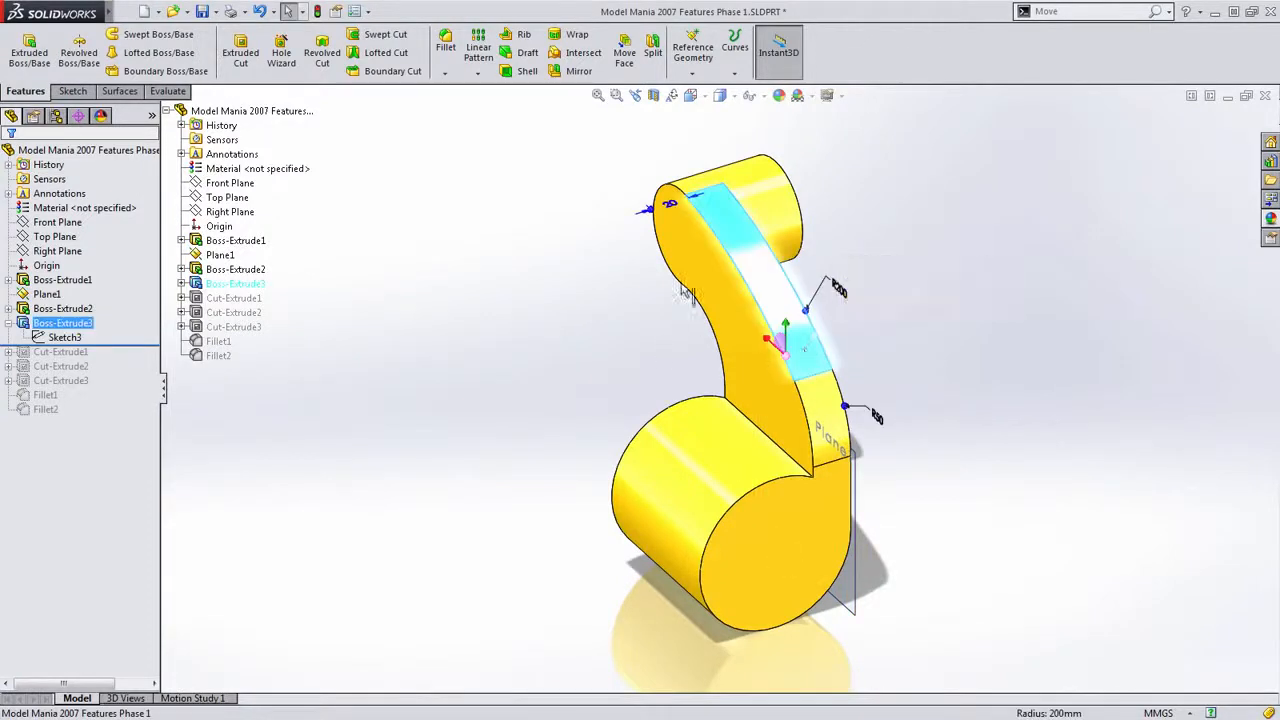
pyautogui.click(676, 208)
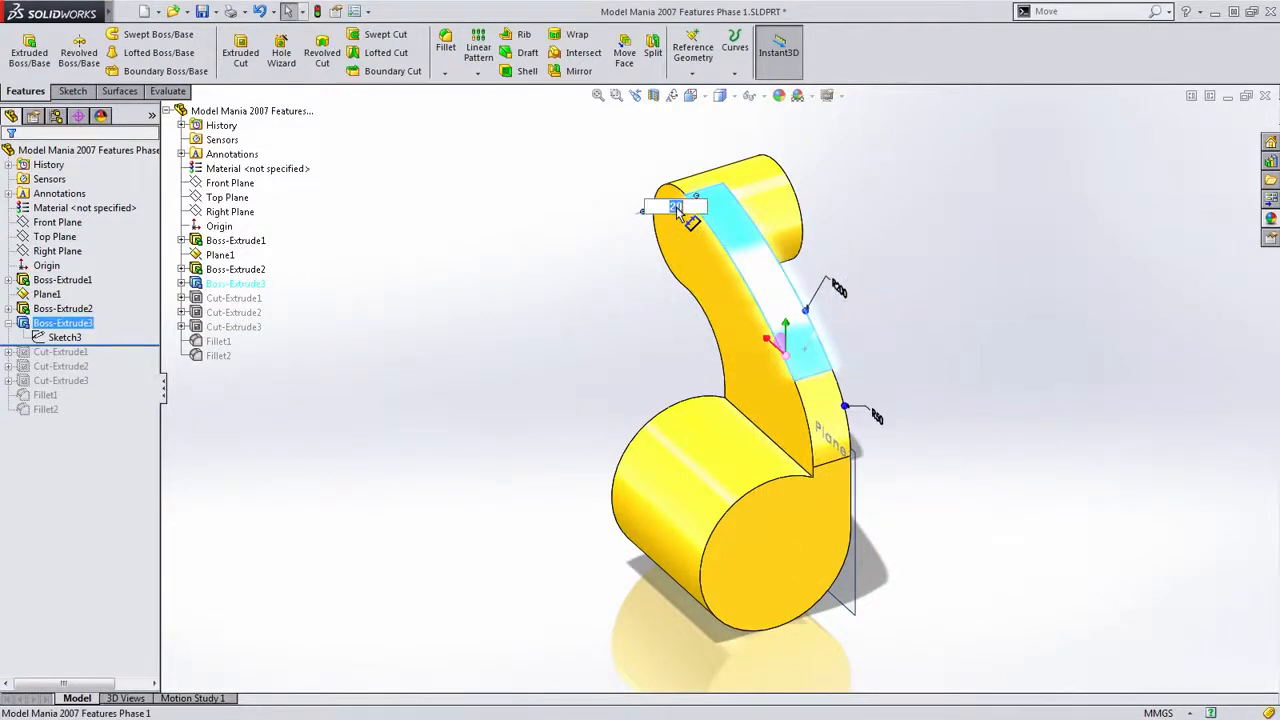
pyautogui.write('25')
pyautogui.press('Return')
pyautogui.click(827, 244)
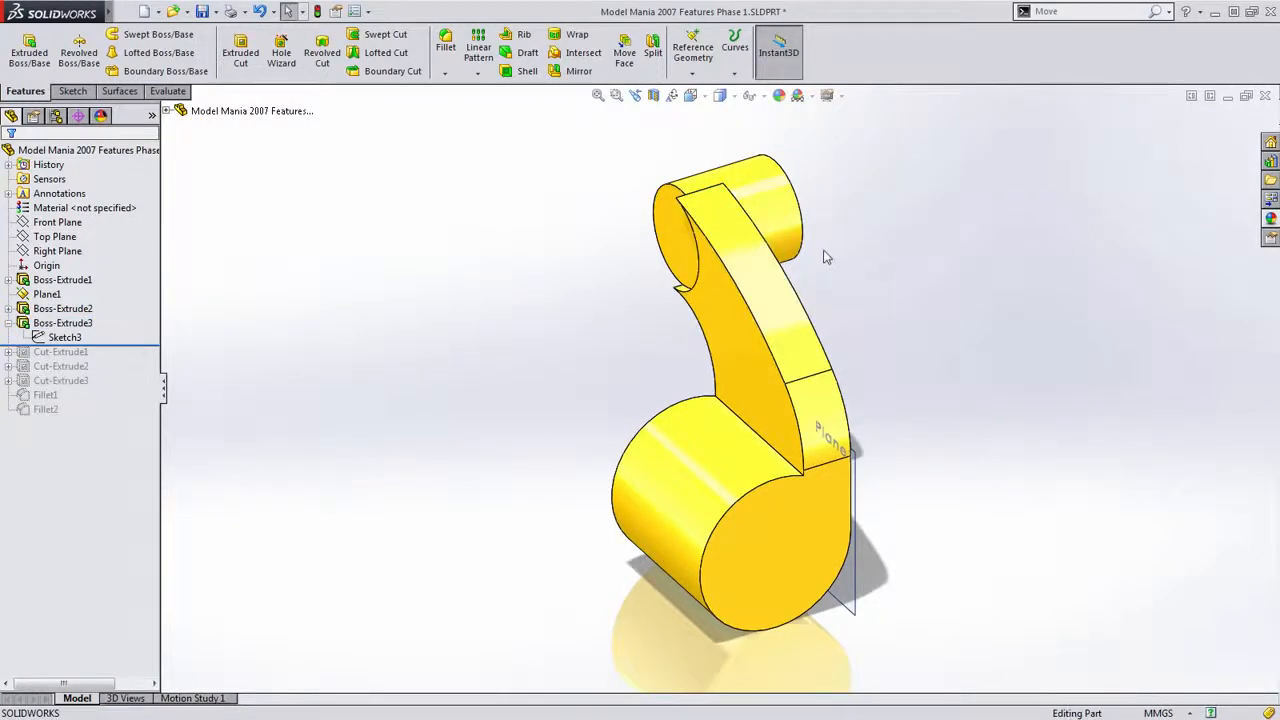
# Set the small cylinder's extrusion start offset to 25 mm
pyautogui.moveTo(830, 246); pyautogui.dragTo(918, 258, button='middle')
pyautogui.click(625, 290)
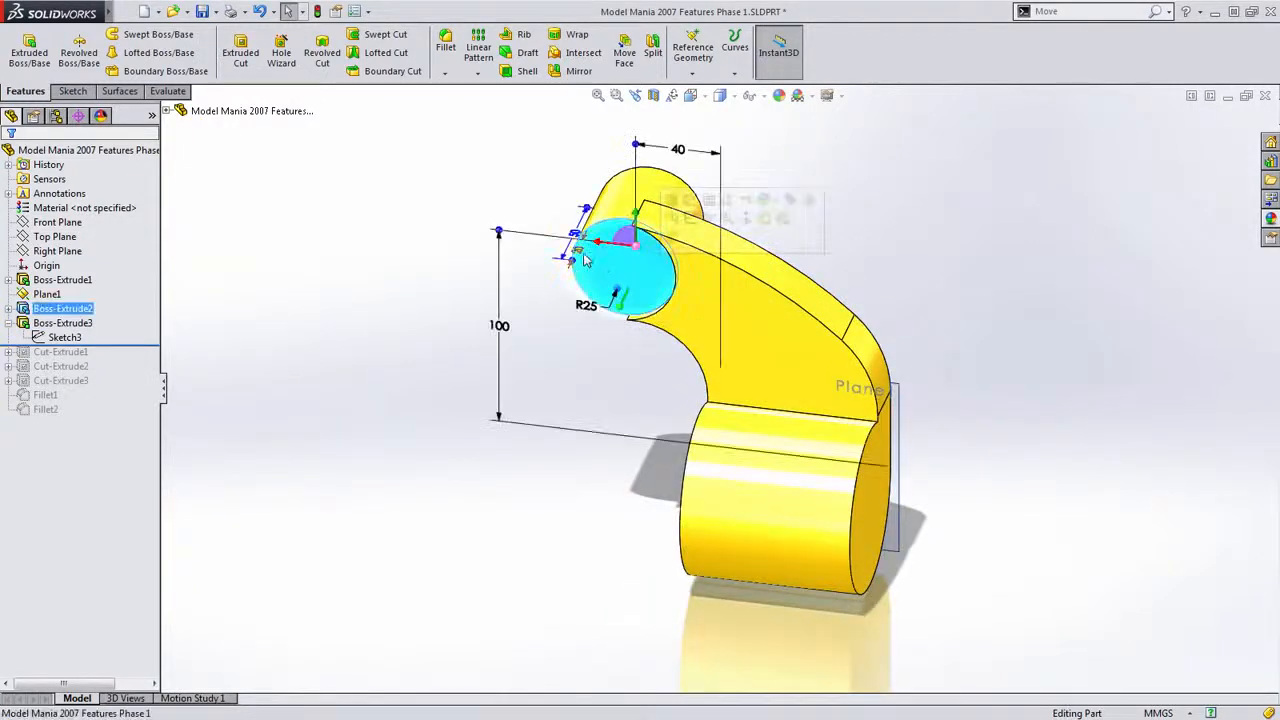
pyautogui.write('25')
pyautogui.press('Return')
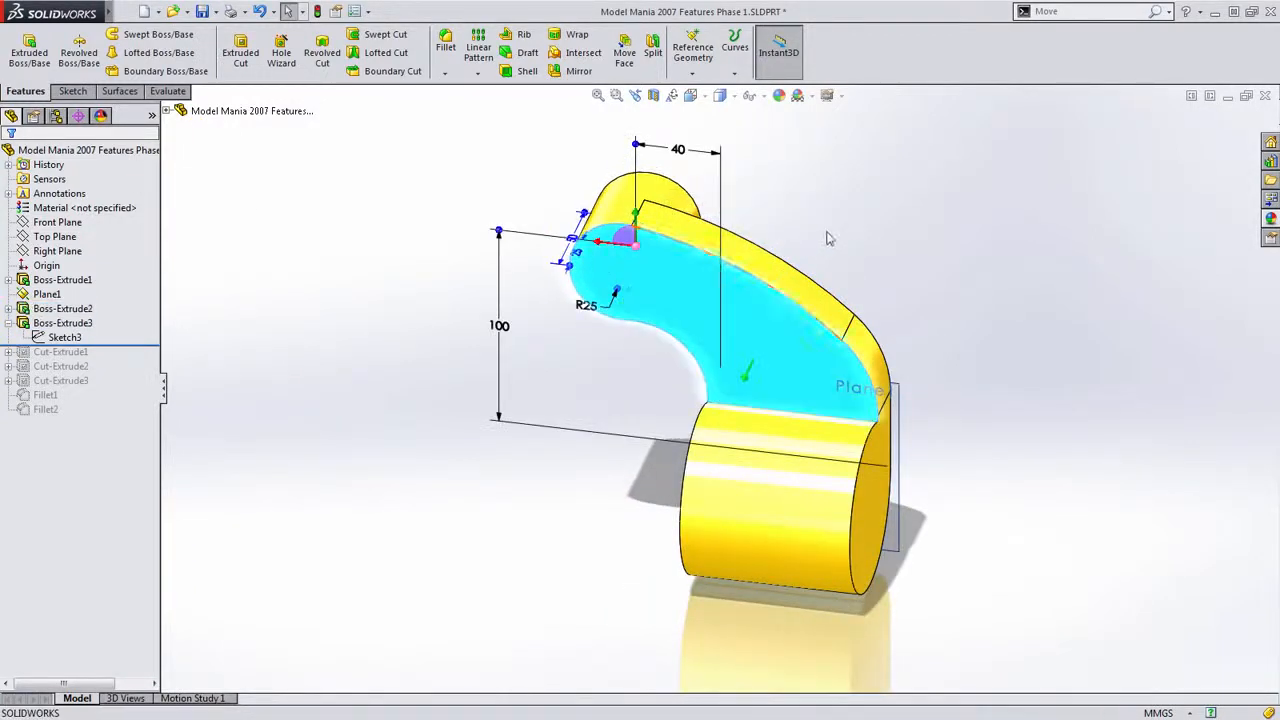
pyautogui.click(828, 240)
# Change the curved arm's extrusion end condition to Up To Surface, ending at the small cylinder's flat end face
pyautogui.moveTo(857, 242); pyautogui.dragTo(784, 257, button='middle')
pyautogui.click(784, 257)
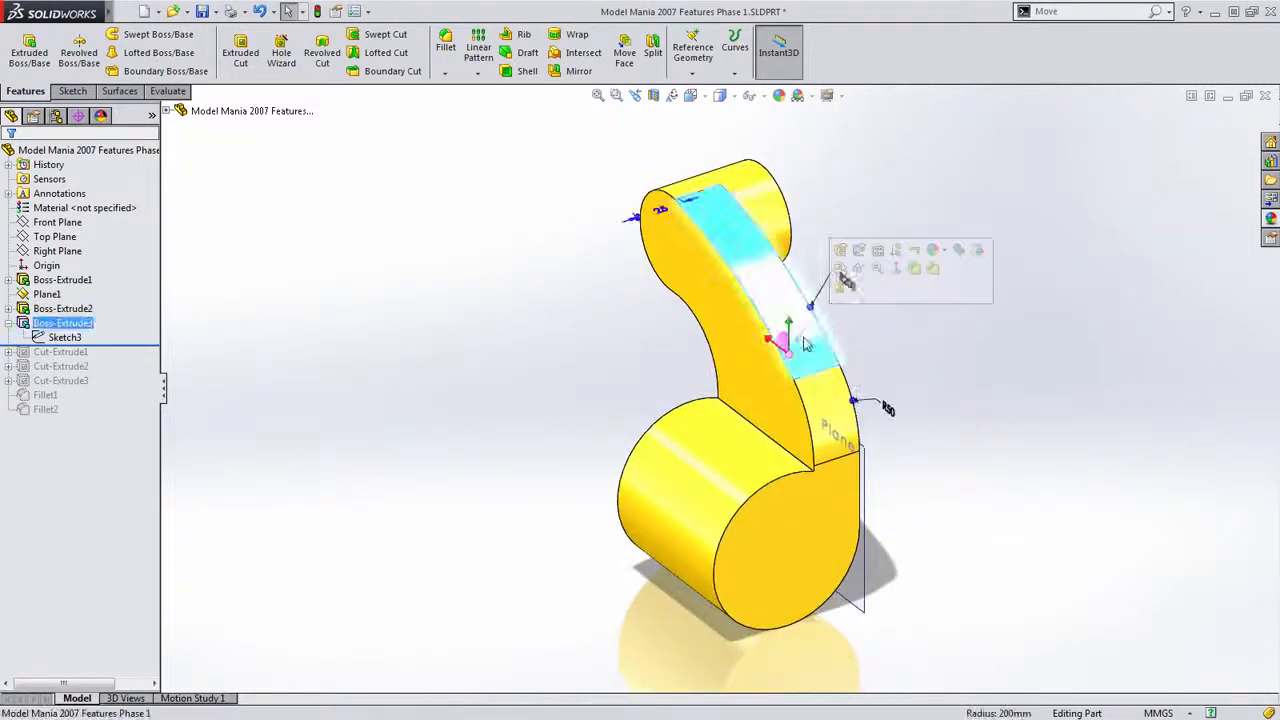
pyautogui.click(840, 250)
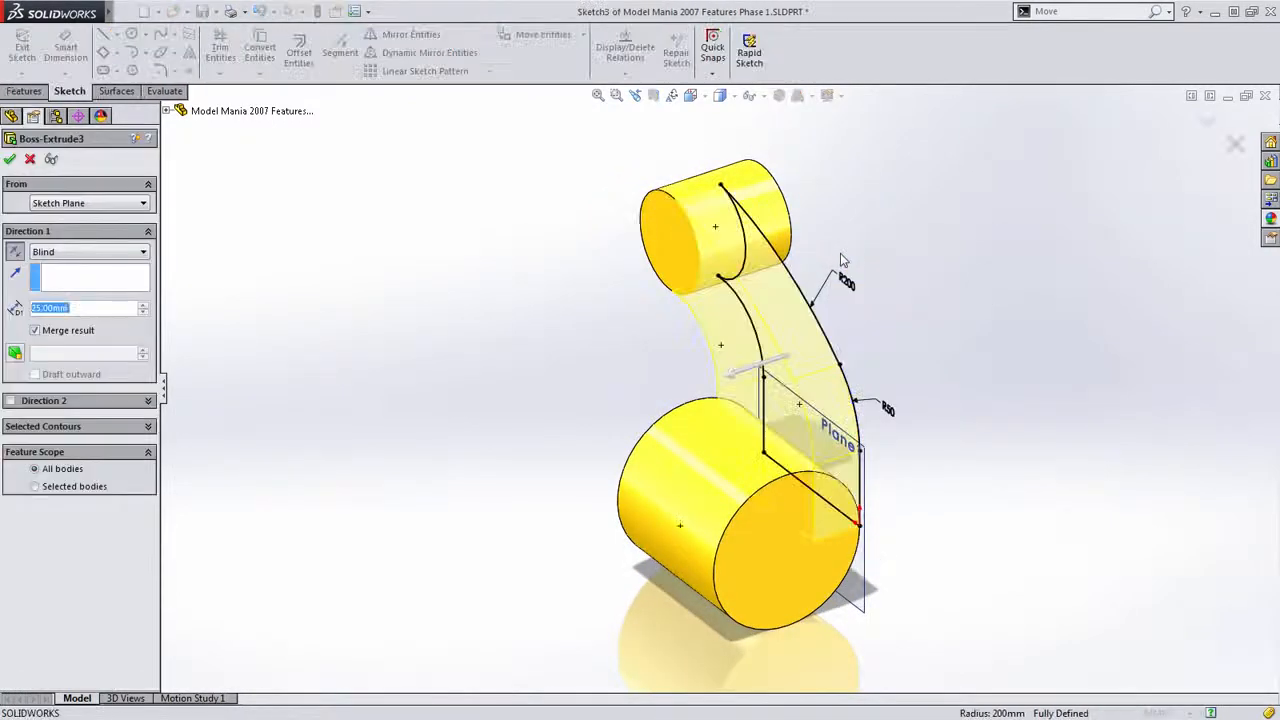
pyautogui.click(671, 230)
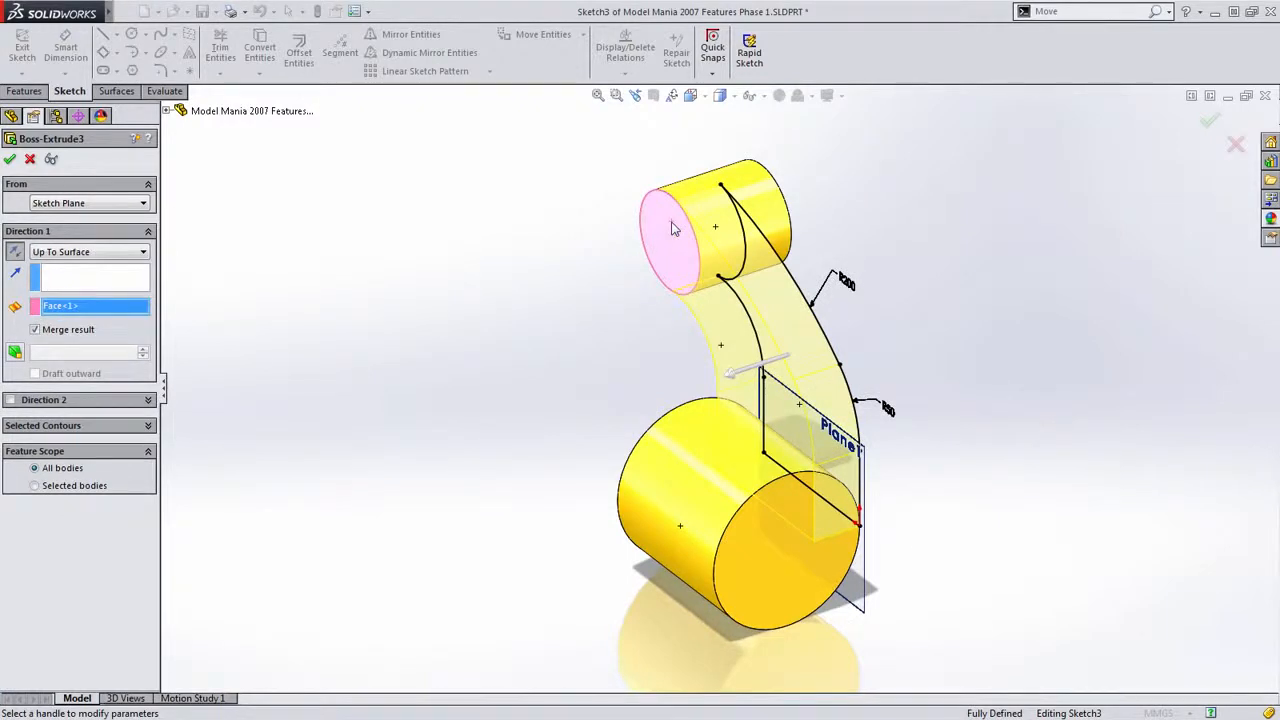
pyautogui.press('Return')
# Set the small cylinder's extrusion start offset to 20 mm
pyautogui.click(664, 222)
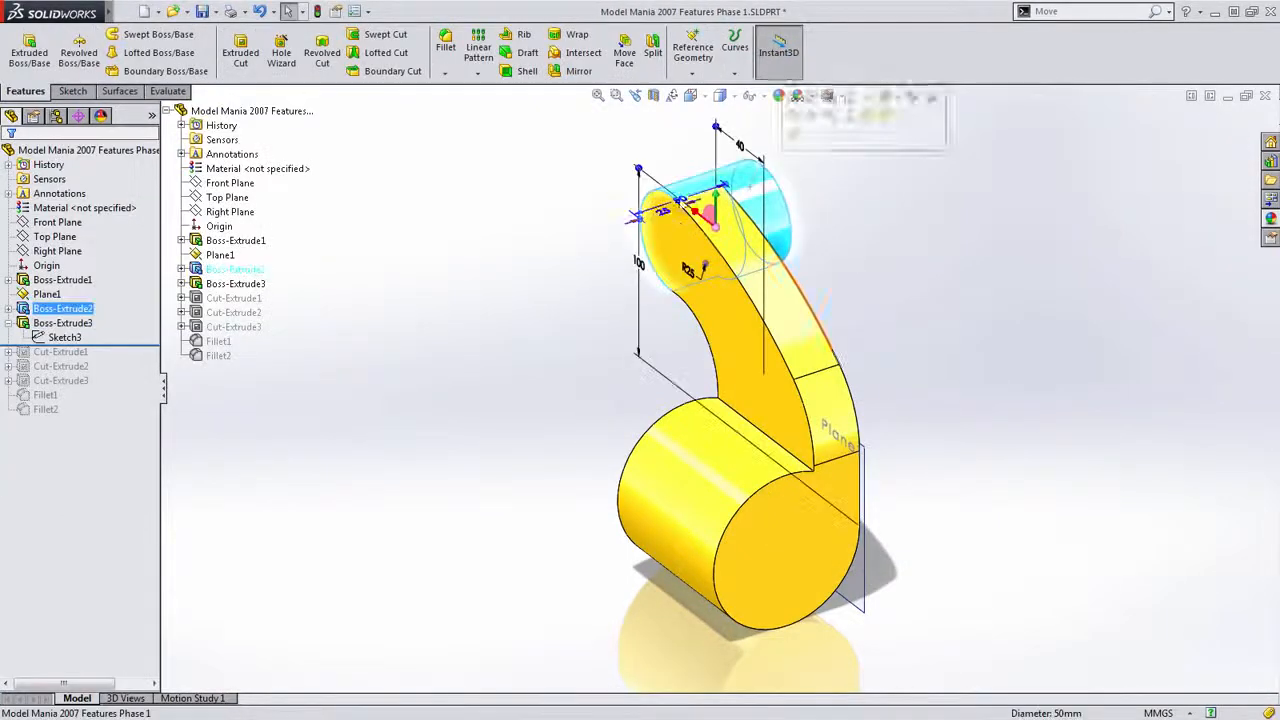
pyautogui.click(662, 217)
pyautogui.write('20')
pyautogui.press('Return')
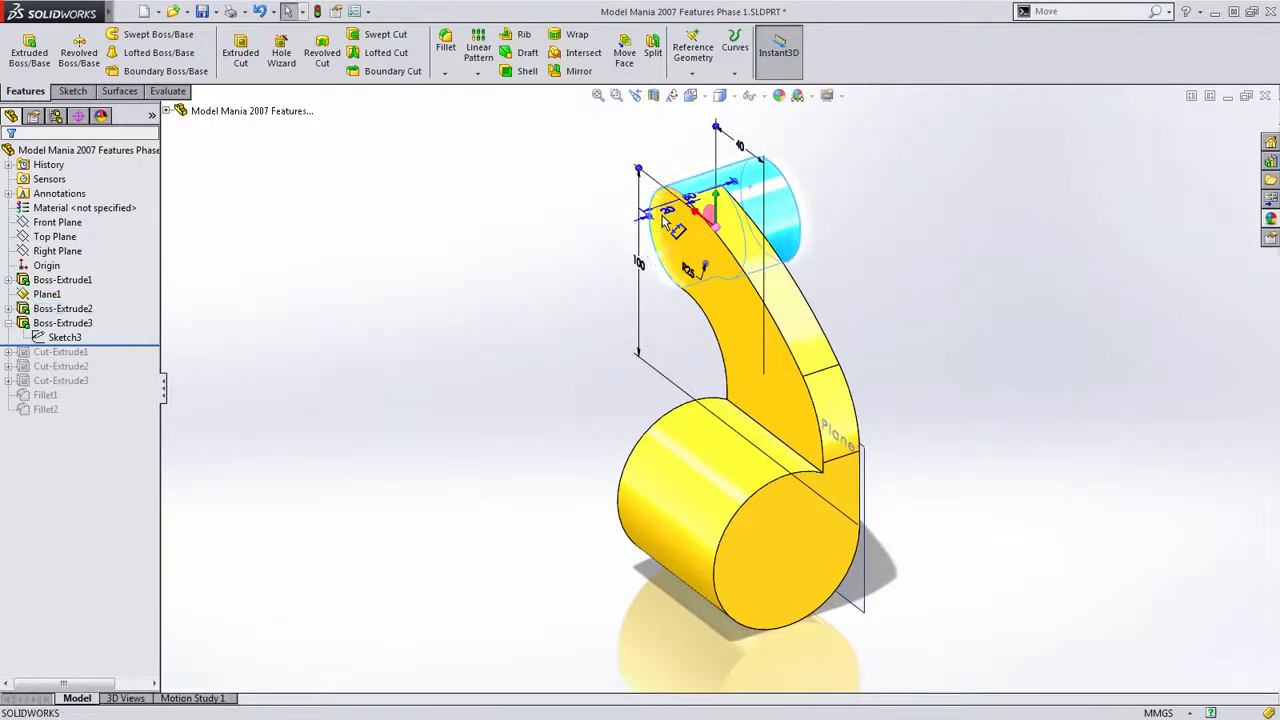
pyautogui.click(883, 256)
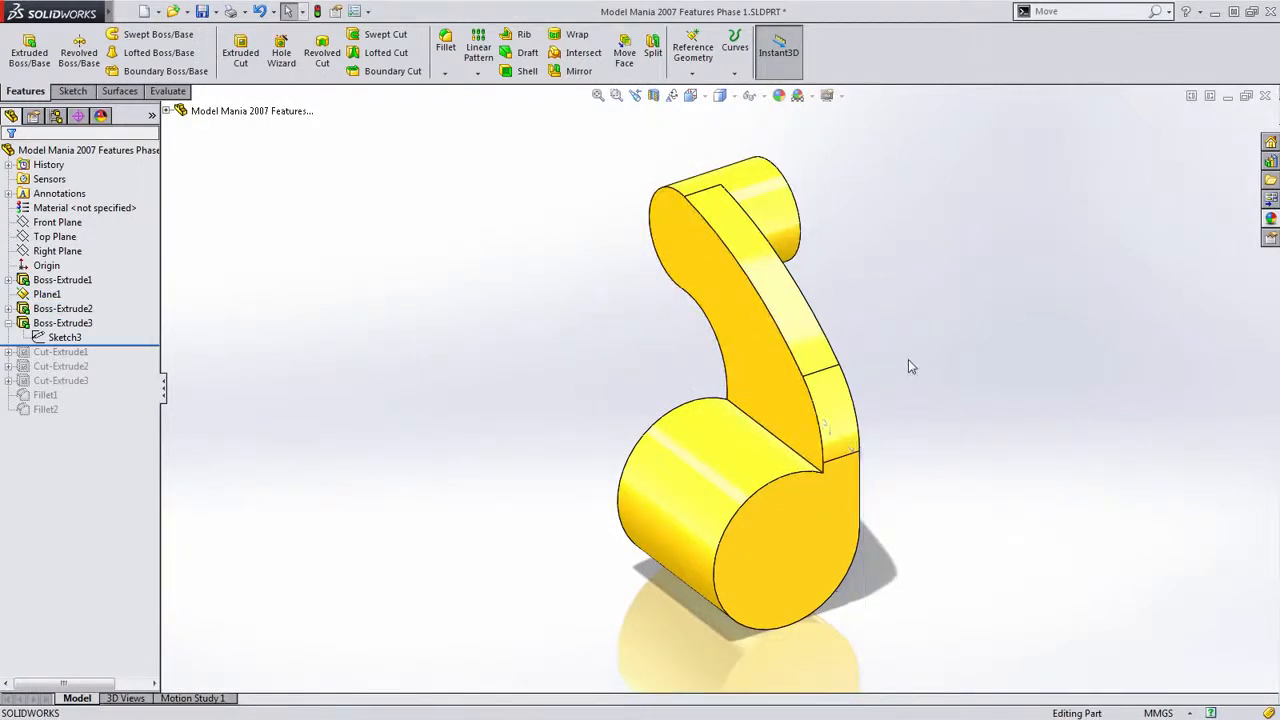
# Roll the model forward through the bores of the small and large cylinders and the keyway cut
pyautogui.moveTo(933, 398); pyautogui.dragTo(820, 400, button='middle')
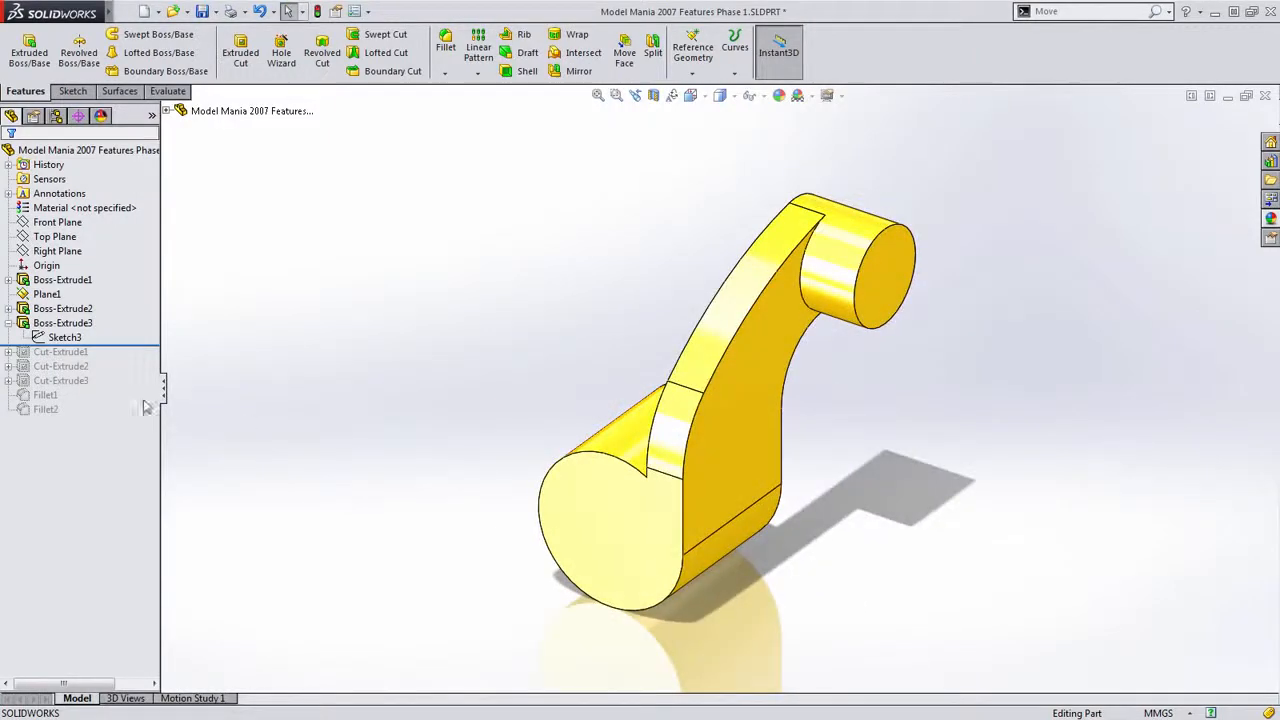
pyautogui.moveTo(120, 346); pyautogui.dragTo(125, 359)
pyautogui.moveTo(341, 381)
pyautogui.mouseDown(button='middle')
pyautogui.moveTo(360, 371)
pyautogui.moveTo(328, 368)
pyautogui.mouseUp(button='middle')
pyautogui.click(9, 323)
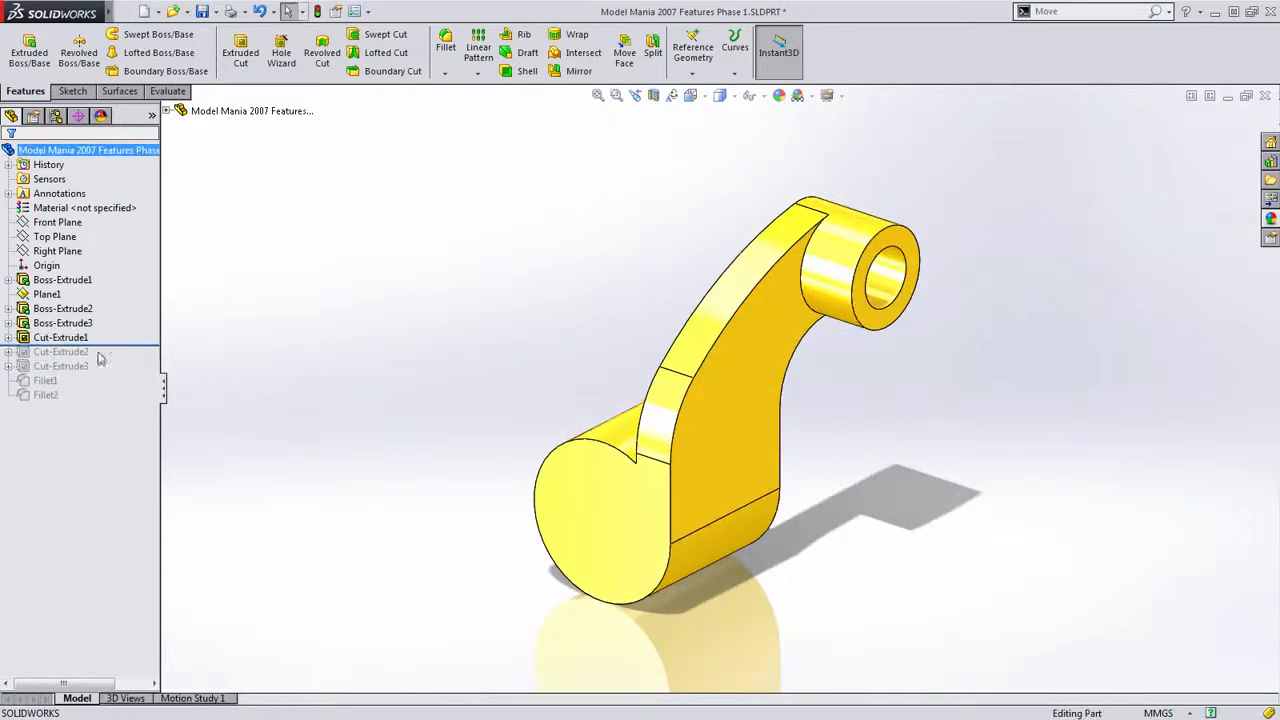
pyautogui.moveTo(138, 344); pyautogui.dragTo(141, 358)
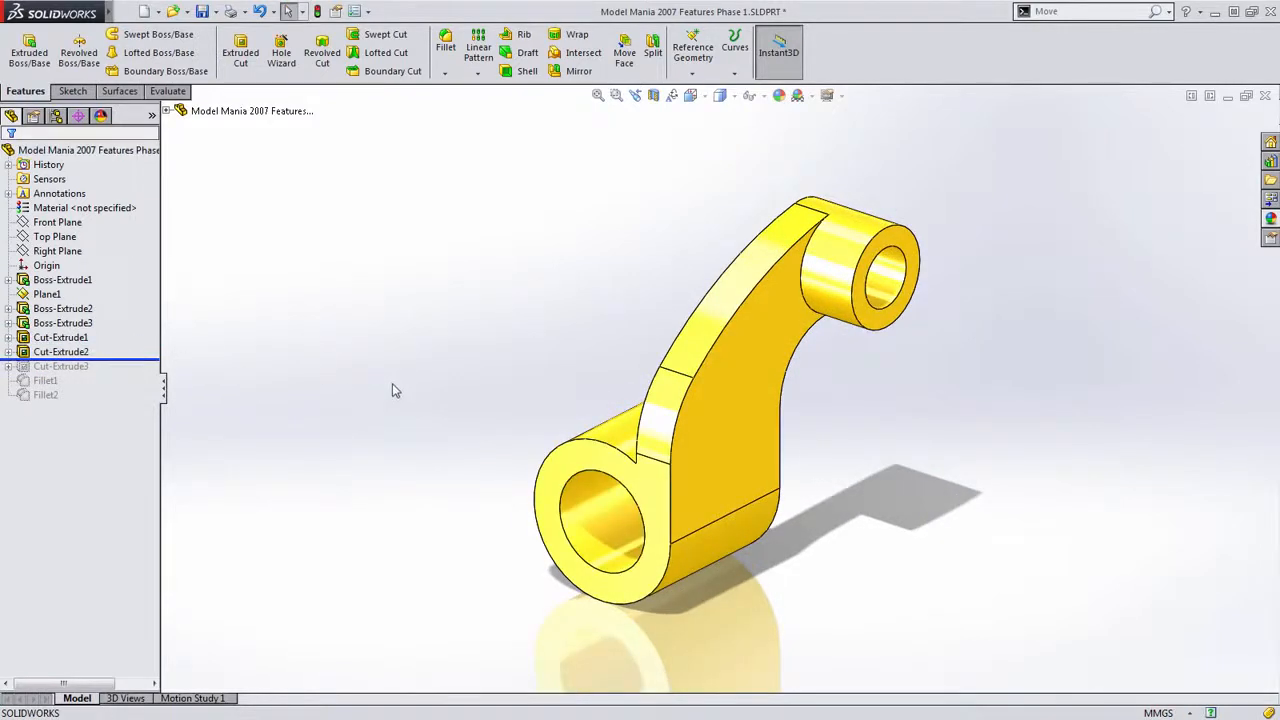
pyautogui.moveTo(392, 383); pyautogui.dragTo(397, 396, button='middle')
pyautogui.moveTo(140, 360); pyautogui.dragTo(196, 384)
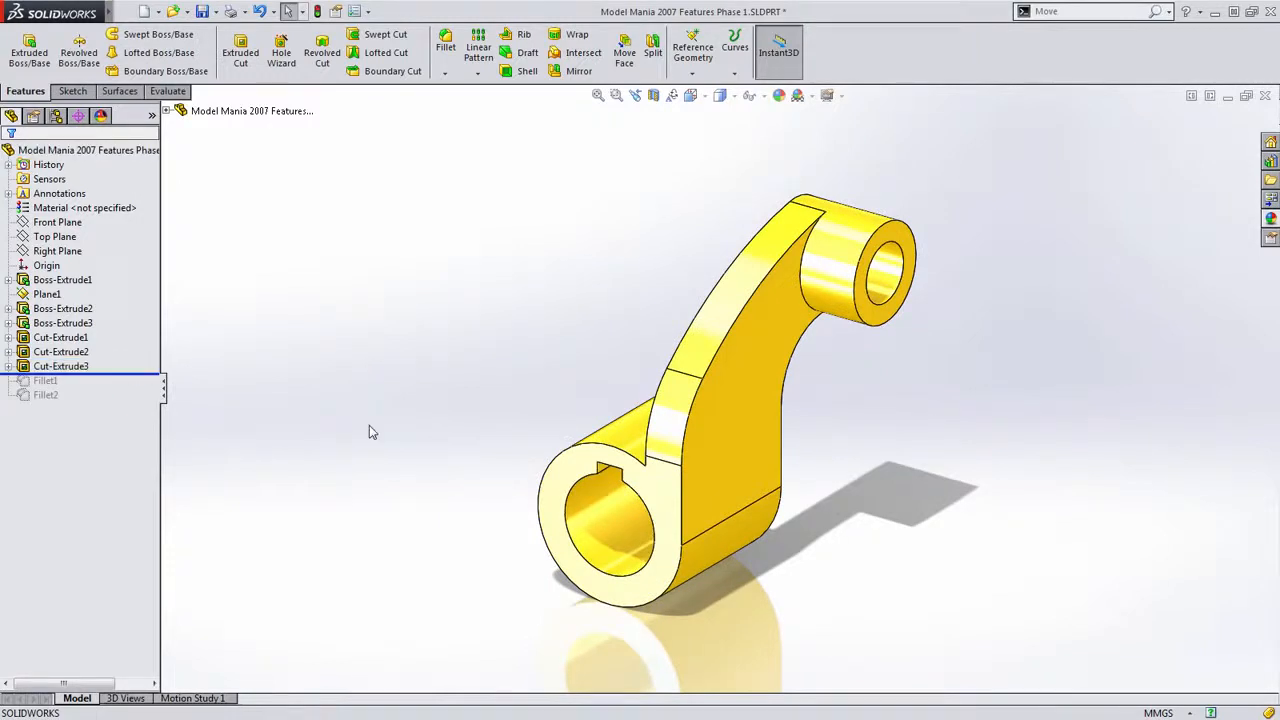
# Edit the keyway cut's sketch and rotate all its entities by -40 degrees about the origin
pyautogui.click(9, 367)
pyautogui.click(64, 381)
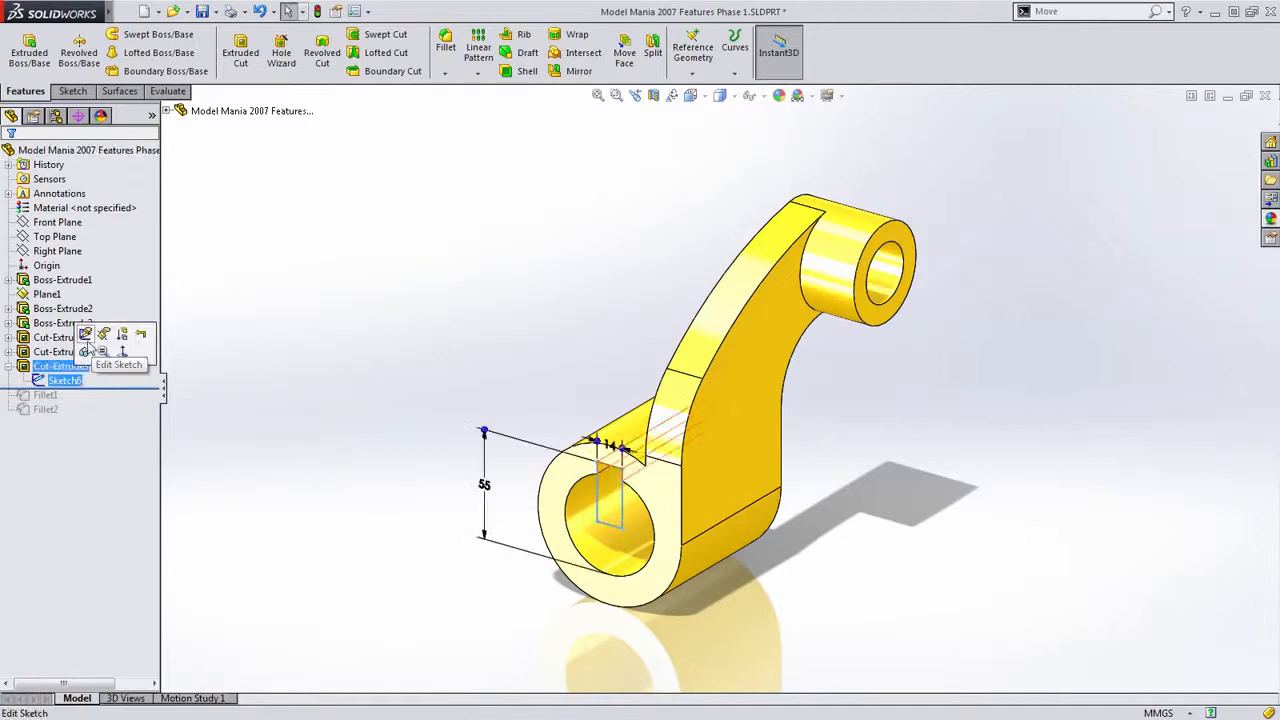
pyautogui.click(85, 337)
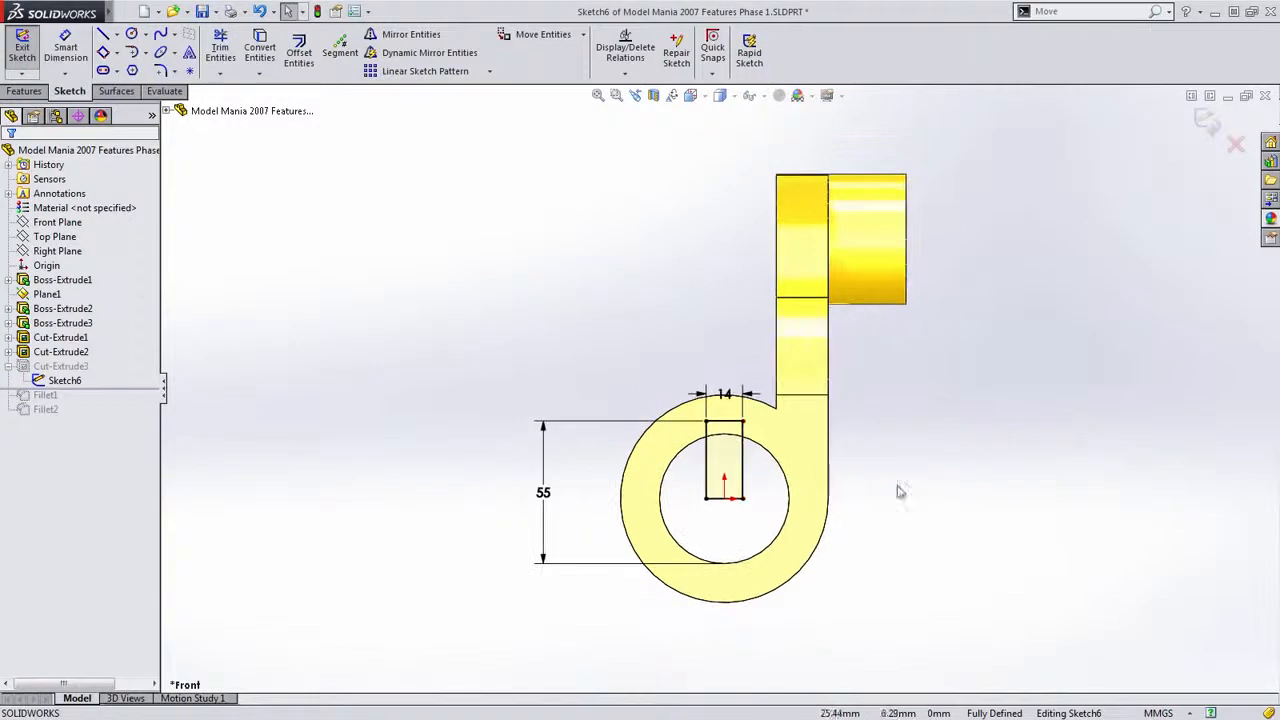
pyautogui.scroll(2, 755, 490)
pyautogui.moveTo(331, 600); pyautogui.dragTo(966, 357)
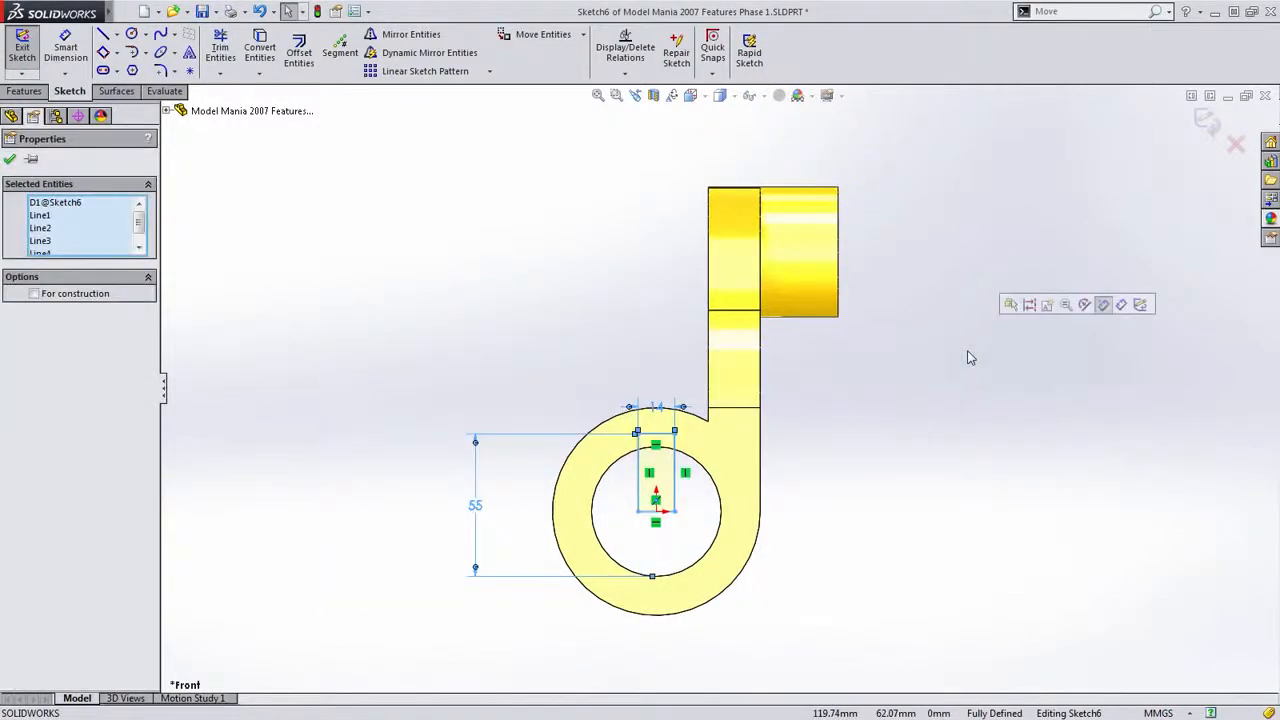
pyautogui.click(583, 37)
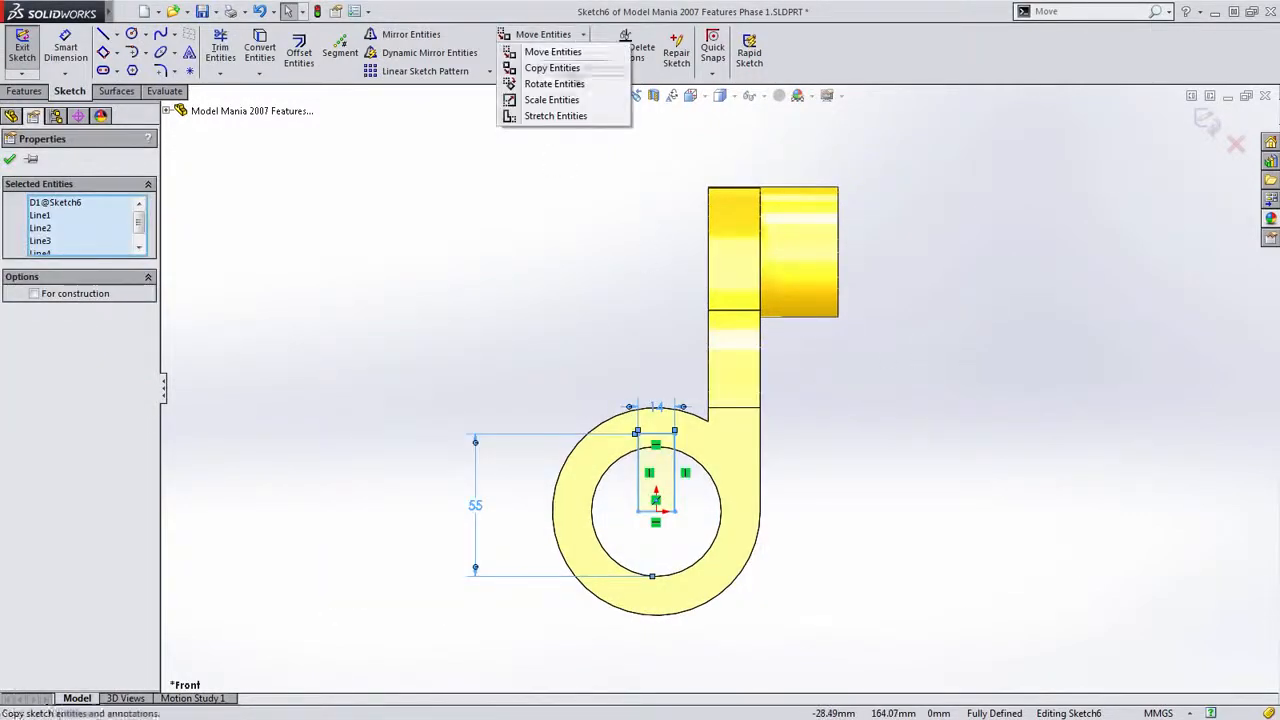
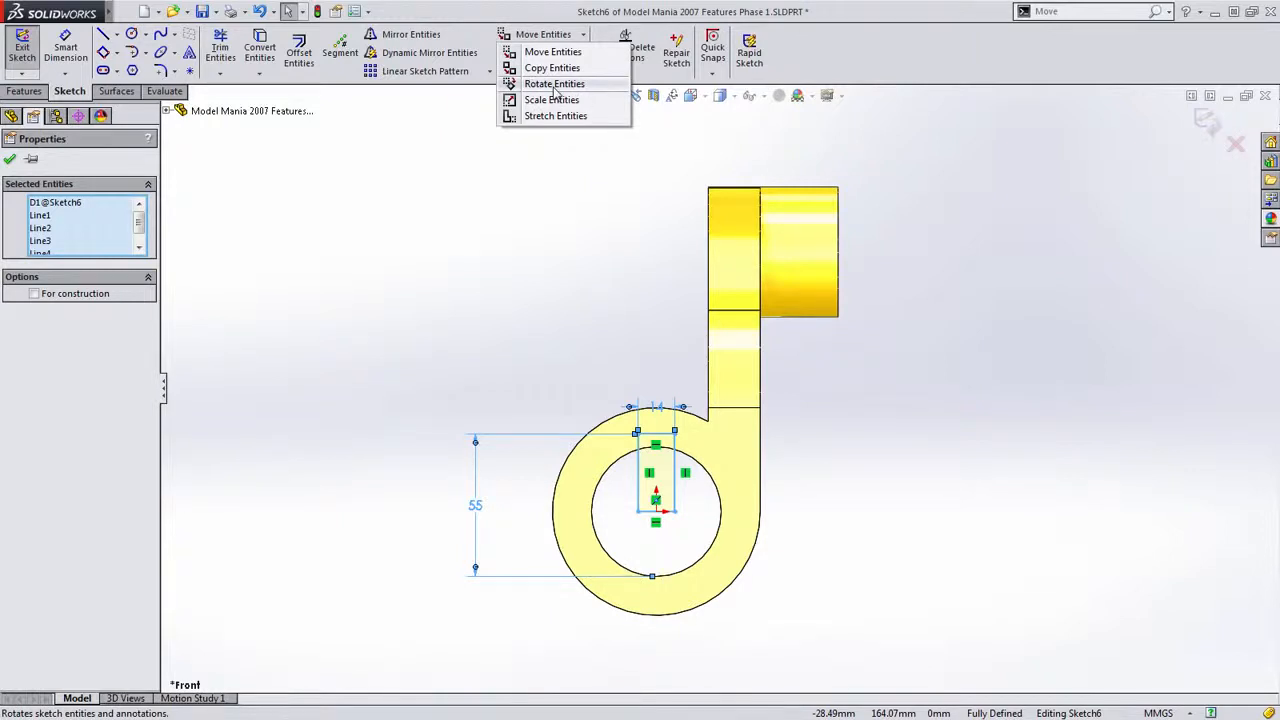
pyautogui.click(554, 84)
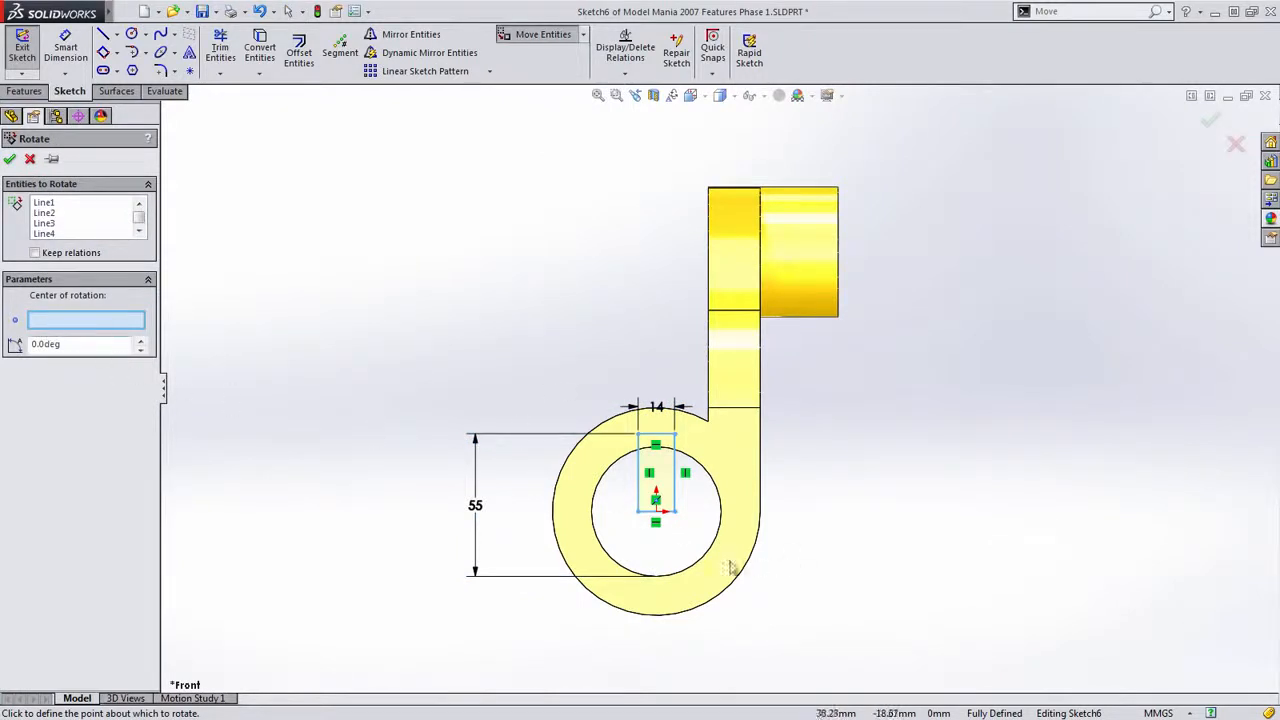
pyautogui.click(657, 512)
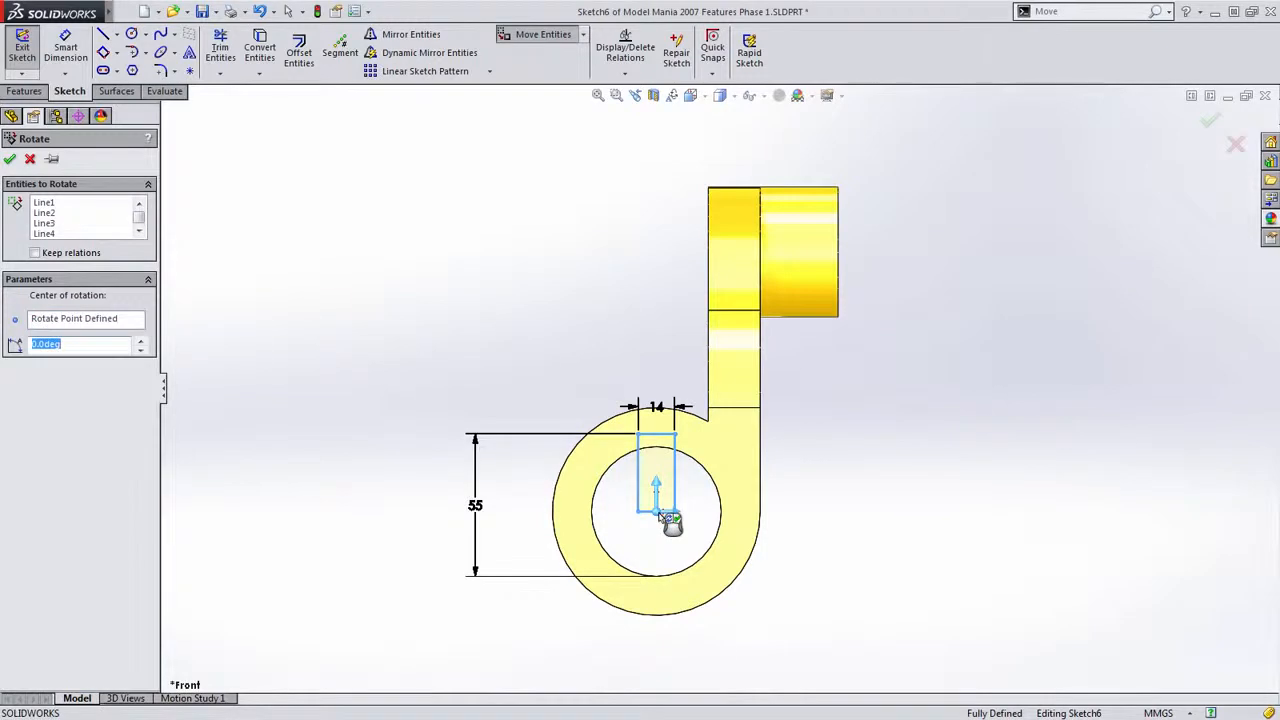
pyautogui.write('-40')
pyautogui.press('Return')
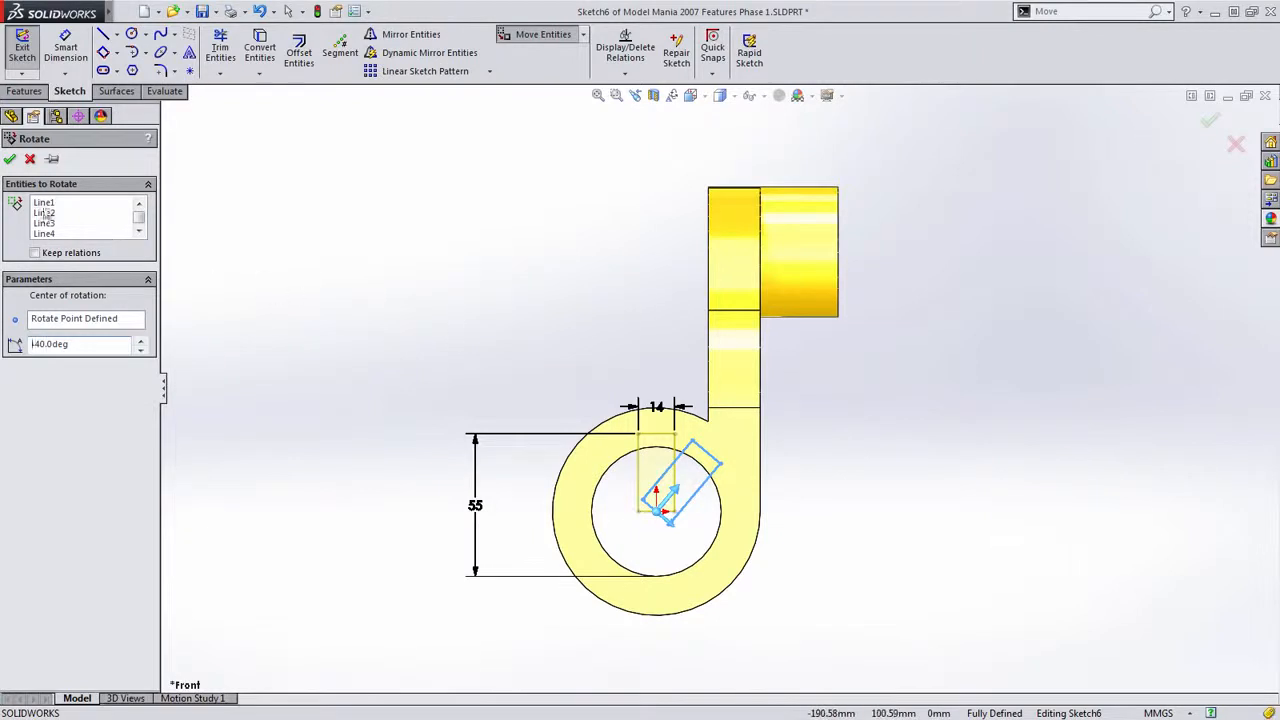
pyautogui.click(10, 160)
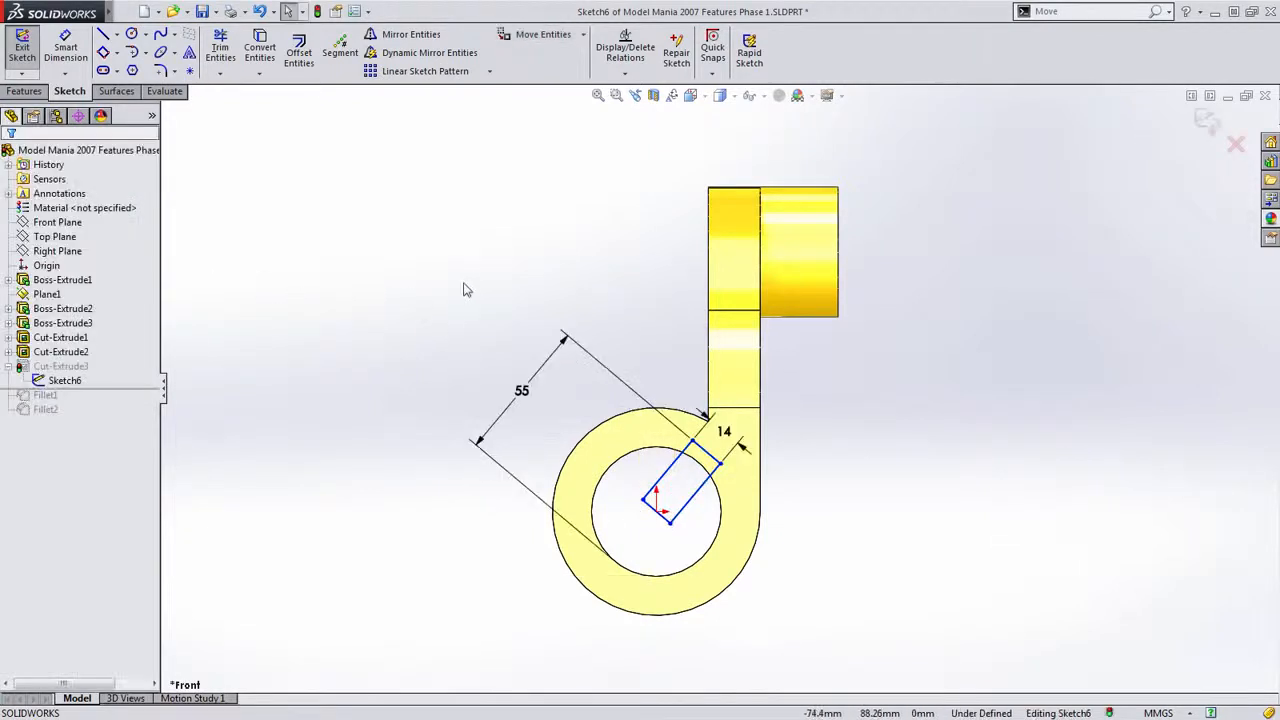
# Try moving the inner corner of the rotated keyway rectangle to test the sketch's freedom of movement
pyautogui.scroll(-1, 733, 571)
pyautogui.moveTo(624, 485)
pyautogui.mouseDown()
pyautogui.moveTo(568, 505)
pyautogui.moveTo(509, 451)
pyautogui.moveTo(622, 478)
pyautogui.moveTo(527, 446)
pyautogui.mouseUp()
pyautogui.click(602, 538)
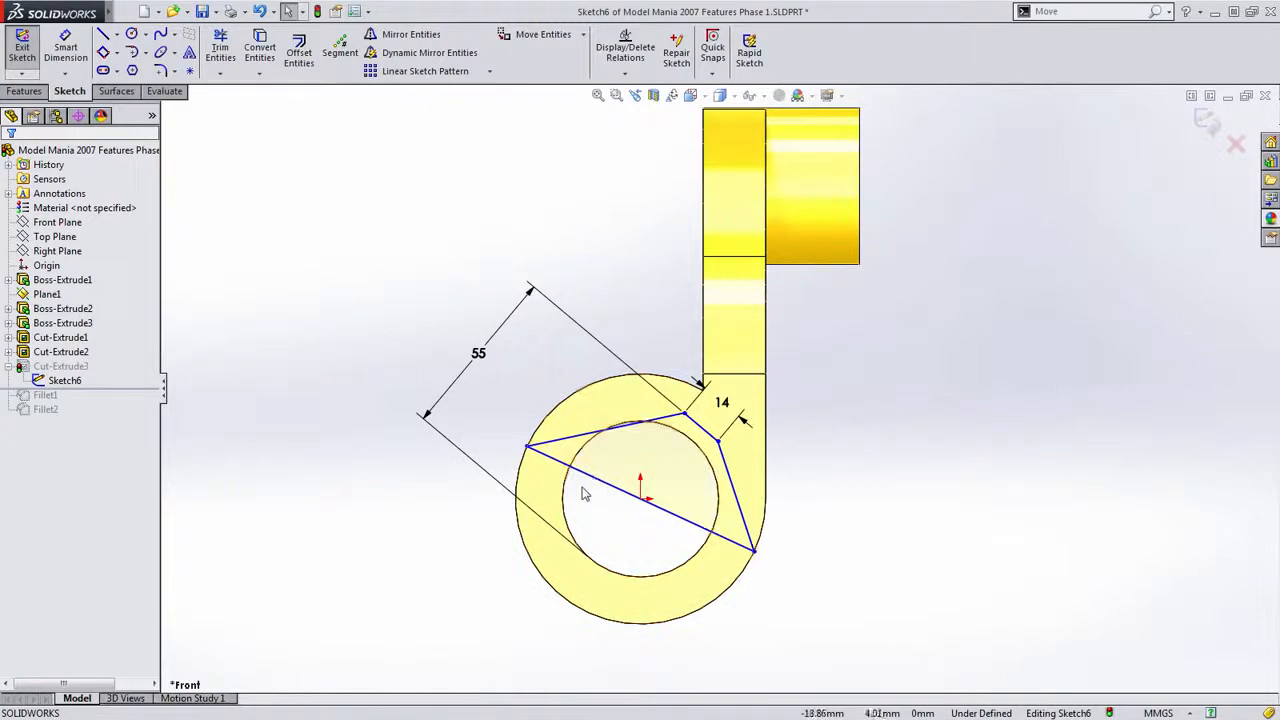
pyautogui.moveTo(527, 446); pyautogui.dragTo(612, 510)
# Apply Fully Define Sketch to all entities of the rotated keyway sketch
pyautogui.rightClick(645, 508)
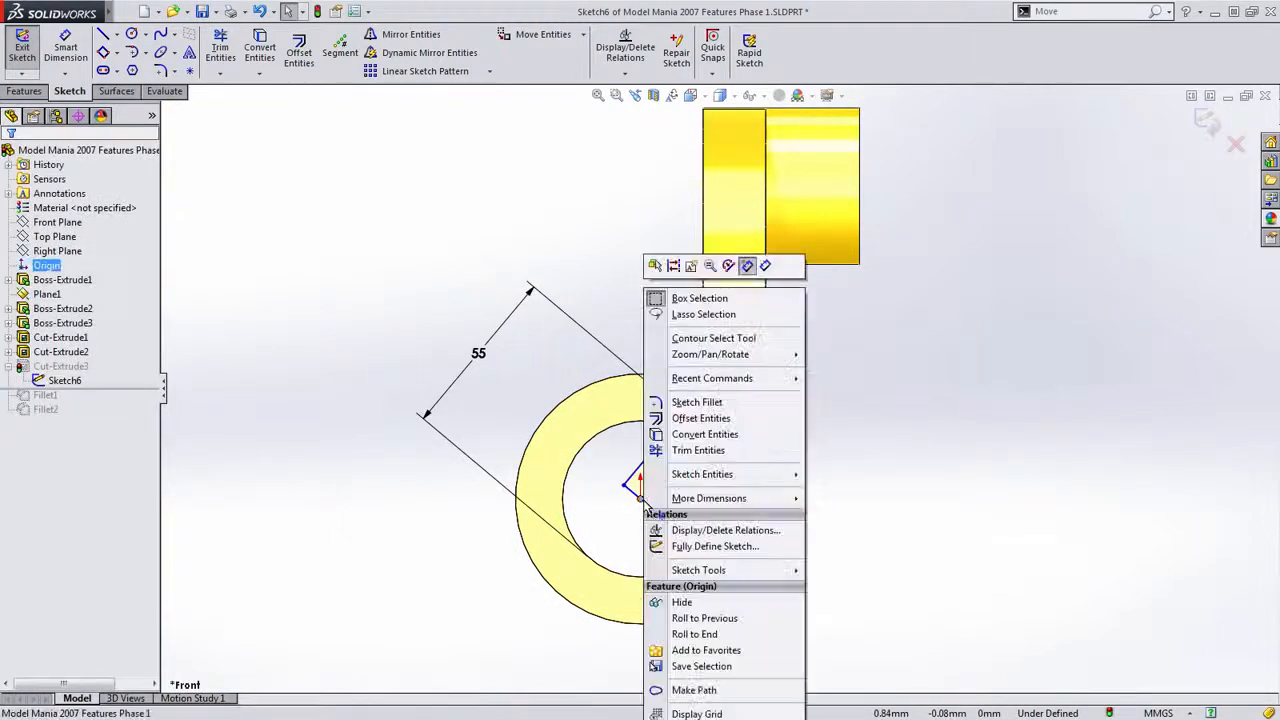
pyautogui.click(730, 546)
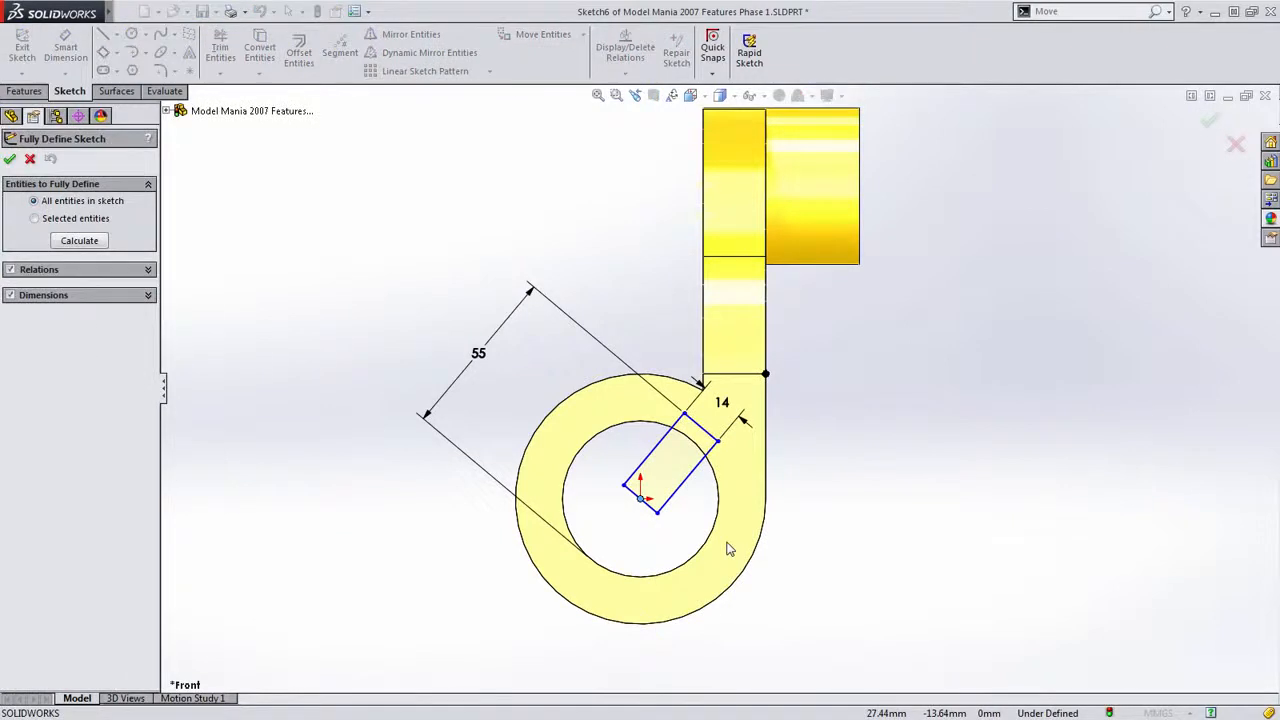
pyautogui.rightClick(727, 543)
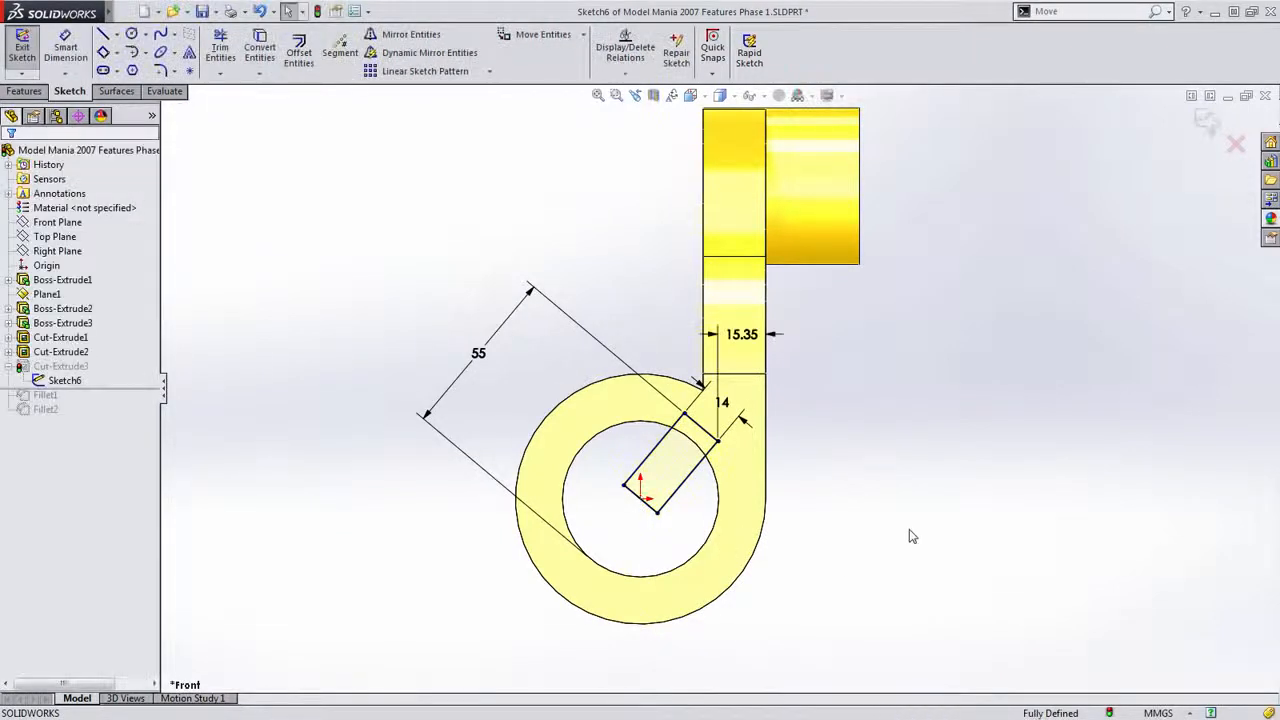
# Replace the 15.35 mm dimension with a 40-degree angle dimension between the keyway's long side and the Right Plane
pyautogui.moveTo(755, 347); pyautogui.dragTo(755, 326)
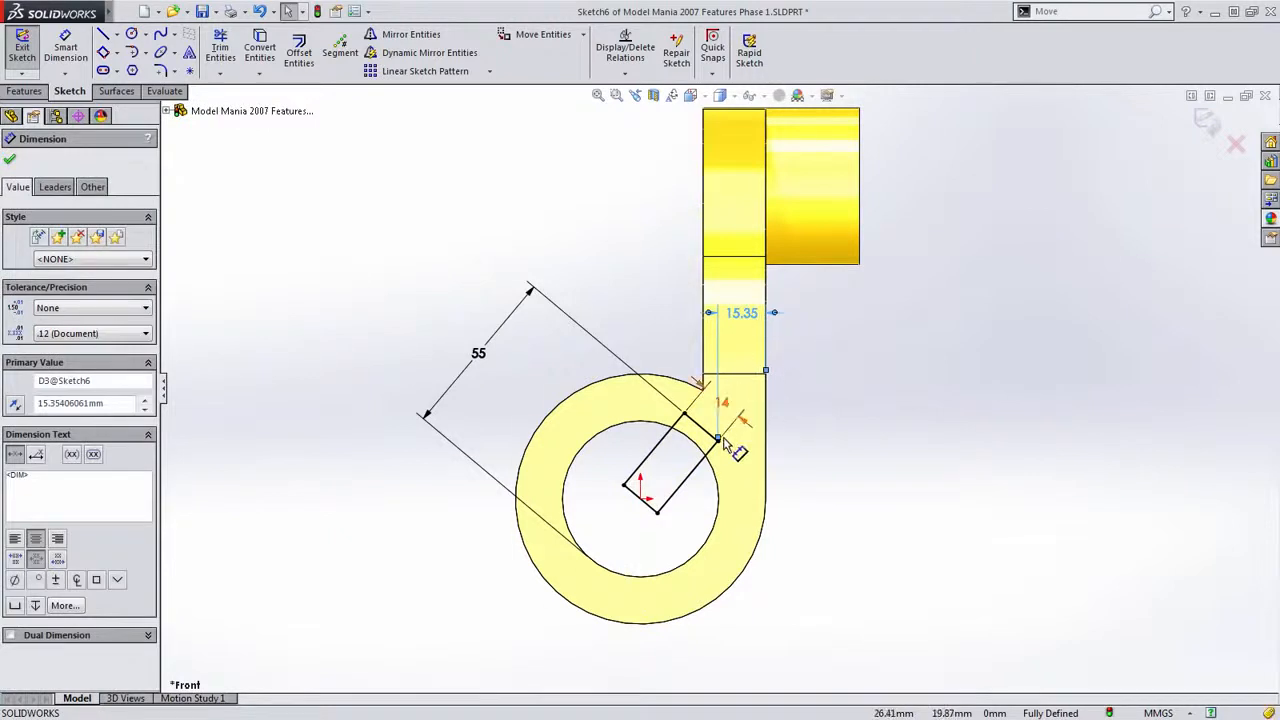
pyautogui.press('Delete')
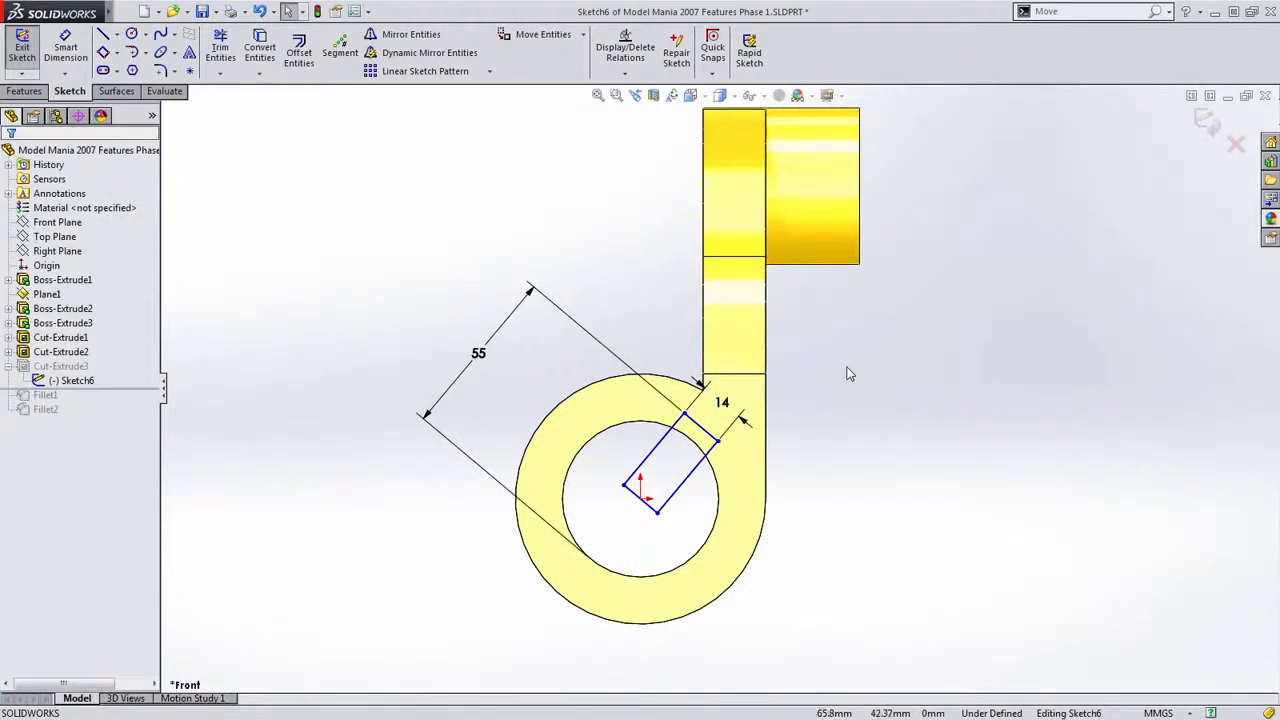
pyautogui.press('s')
pyautogui.click(504, 166)
pyautogui.click(57, 251)
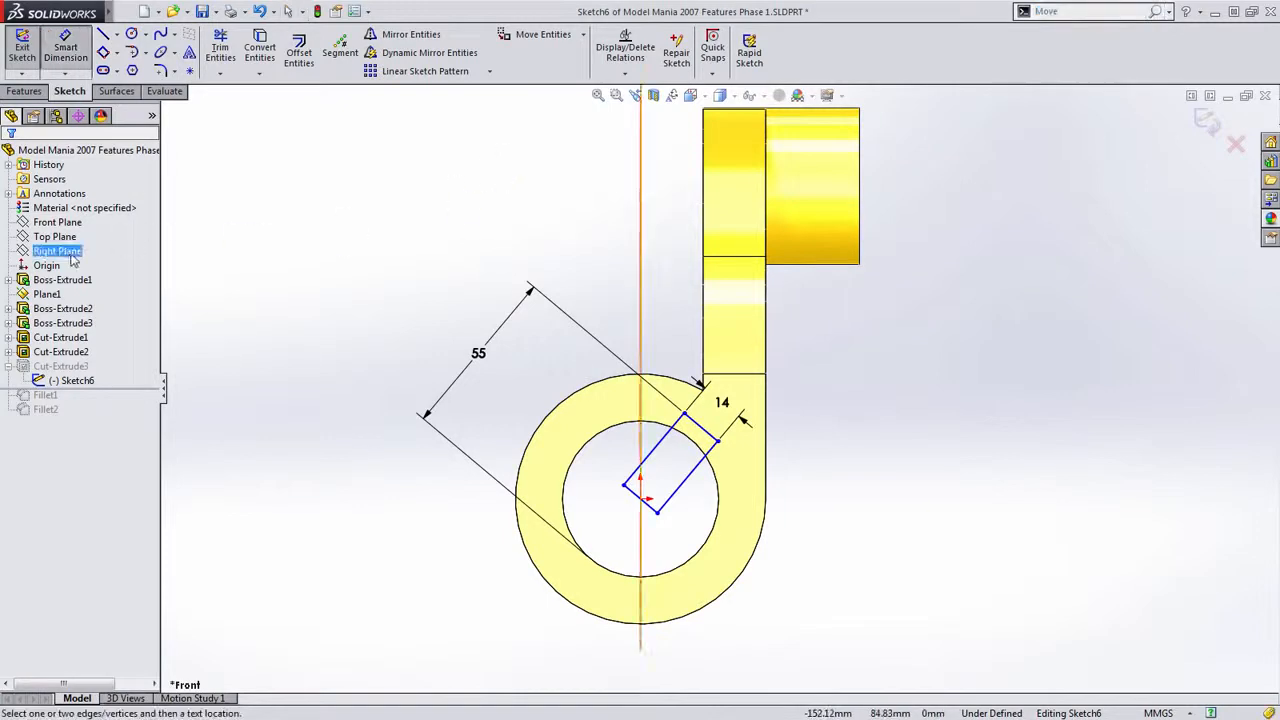
pyautogui.click(658, 447)
pyautogui.click(686, 330)
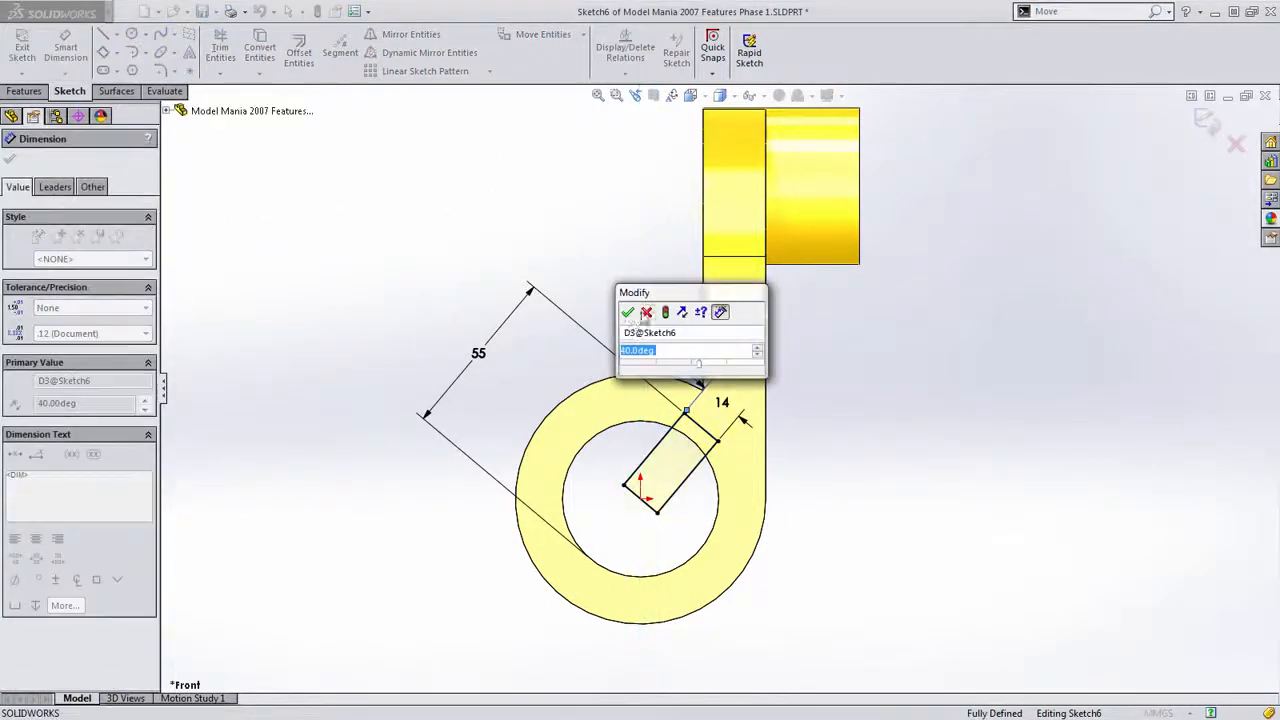
pyautogui.click(629, 313)
pyautogui.press('Escape')
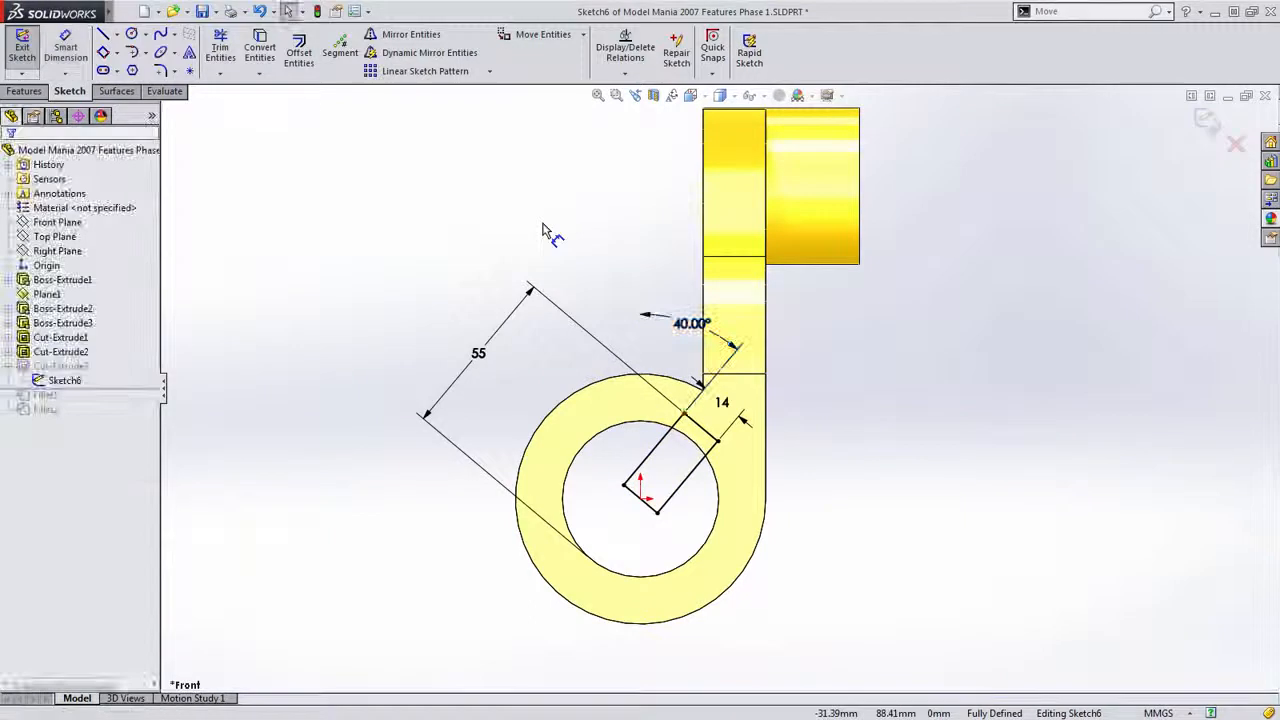
# Check the relations on the keyway's long side, then exit the sketch and rebuild the keyway cut
pyautogui.click(651, 462)
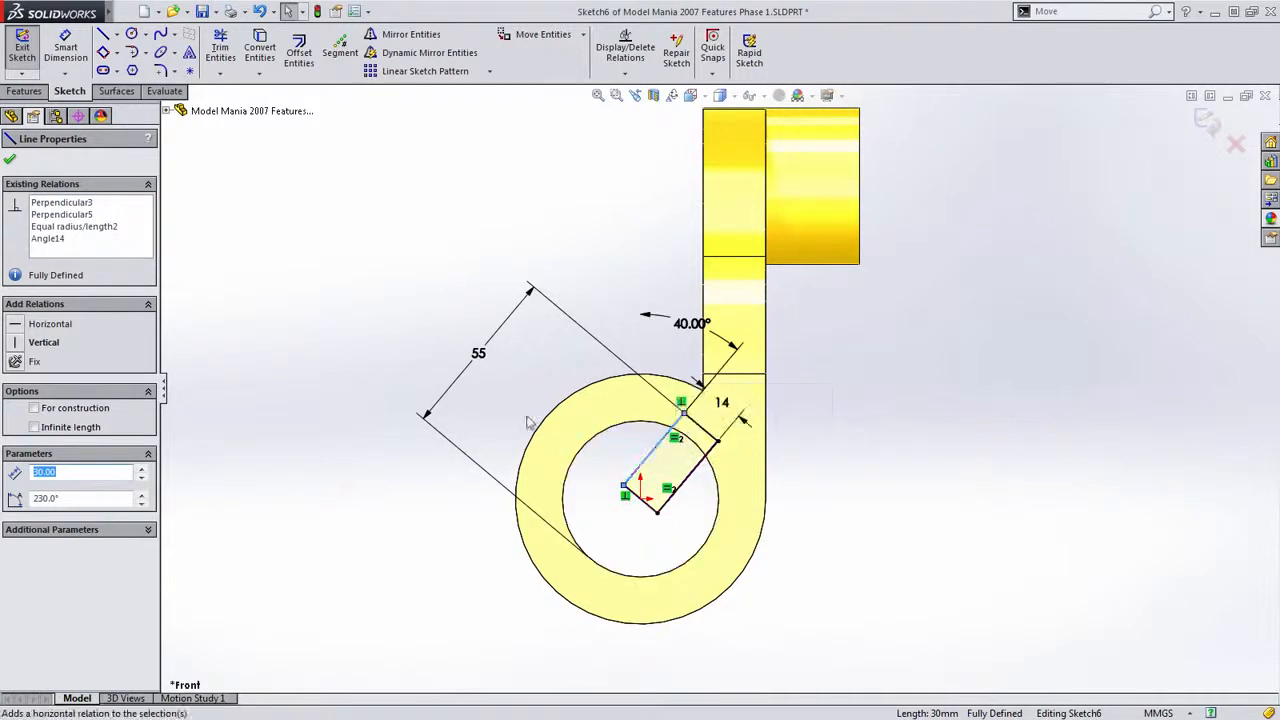
pyautogui.click(500, 376)
pyautogui.press('z')
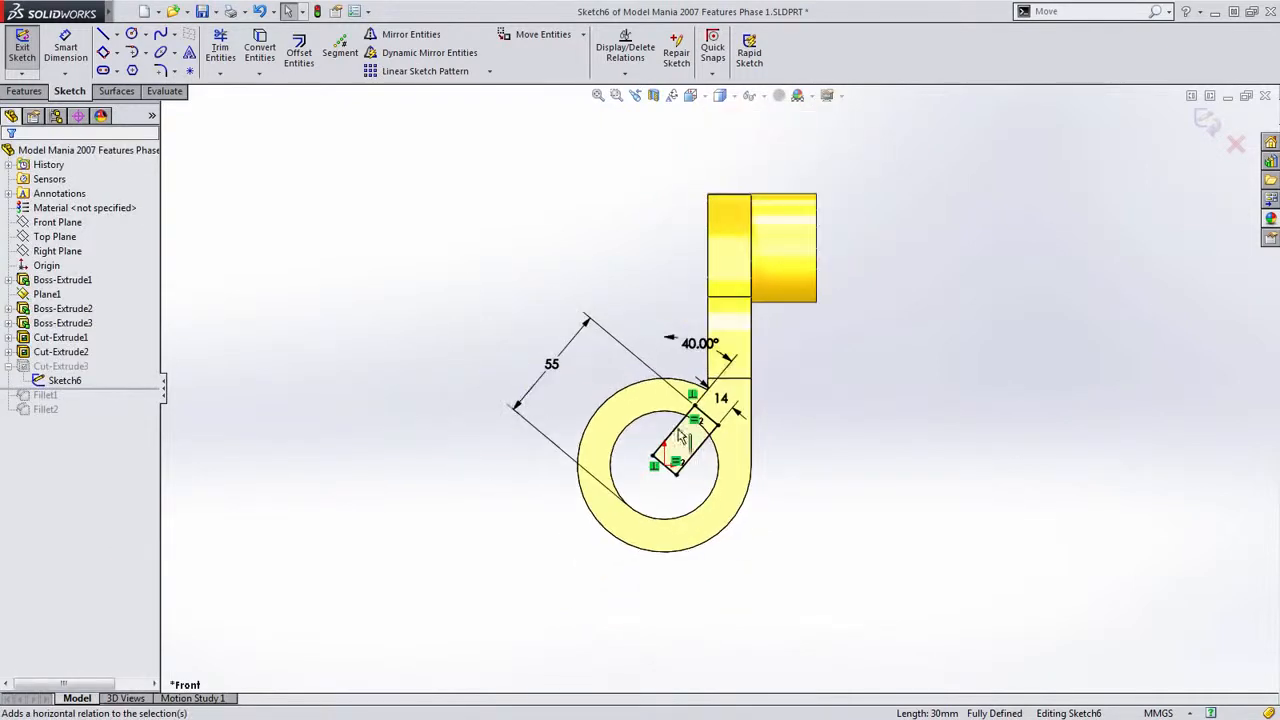
pyautogui.keyDown('ctrl'); pyautogui.moveTo(812, 449); pyautogui.dragTo(760, 471, button='middle'); pyautogui.keyUp('ctrl')
pyautogui.click(761, 471)
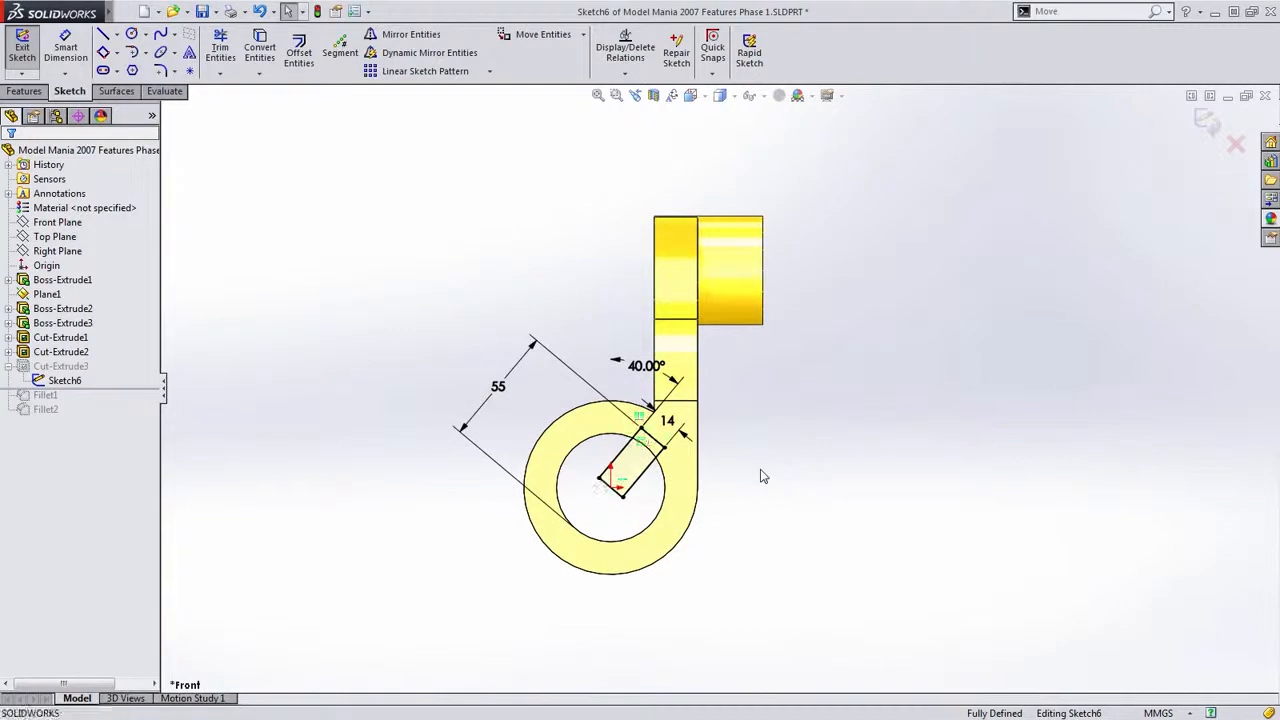
pyautogui.hotkey('ctrl', 'b')
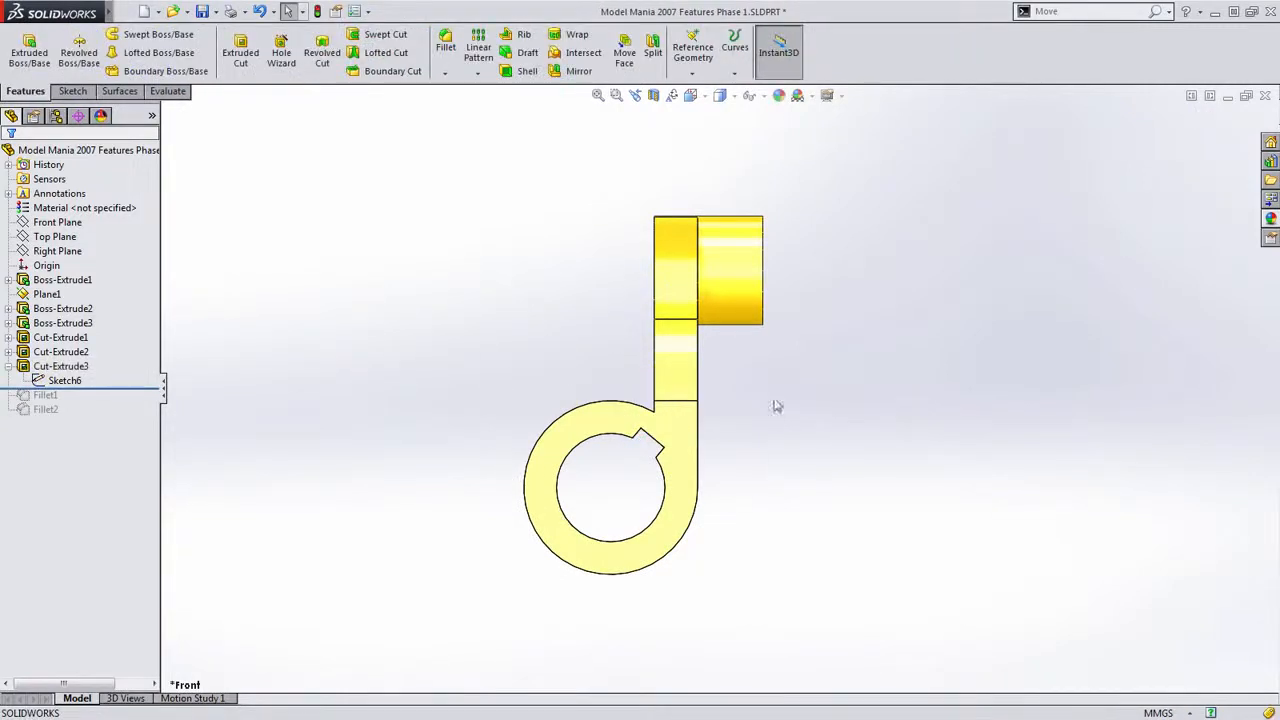
# Roll the model forward through the first fillet and inspect the radius of its concave face above the large cylinder
pyautogui.moveTo(110, 390); pyautogui.dragTo(108, 403)
pyautogui.moveTo(369, 420); pyautogui.dragTo(418, 495, button='middle')
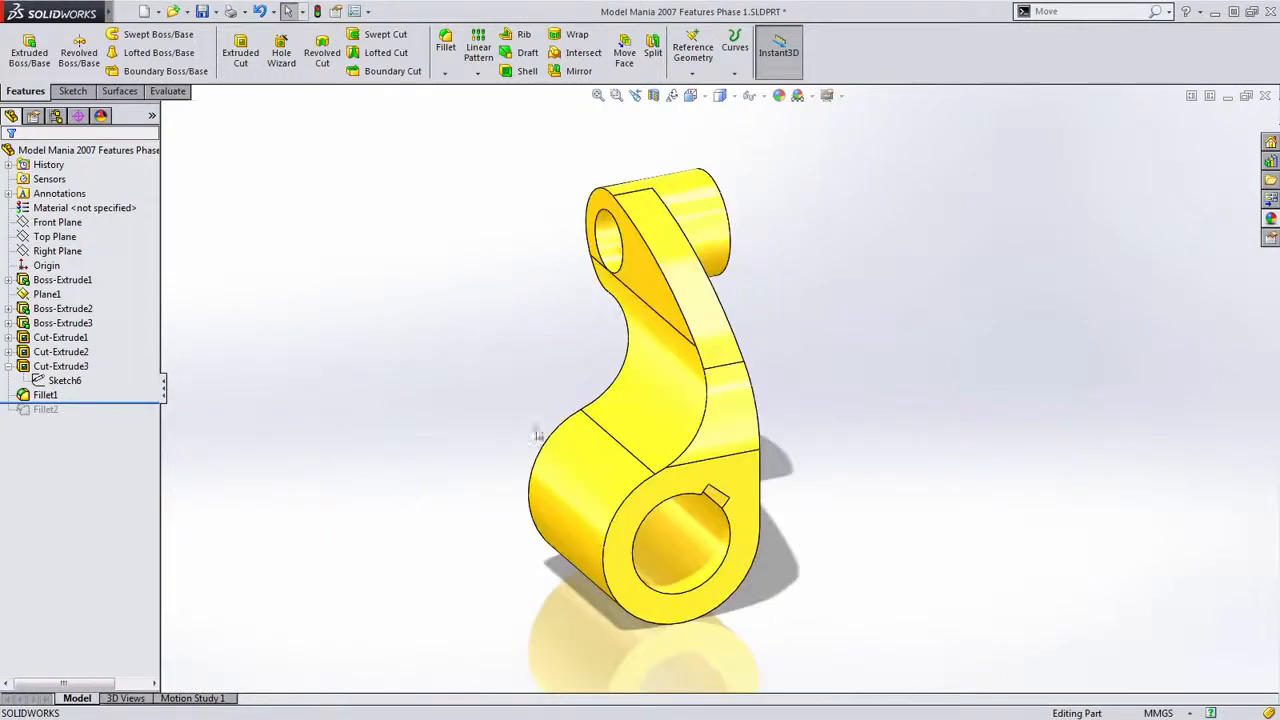
pyautogui.click(630, 370)
pyautogui.click(557, 377)
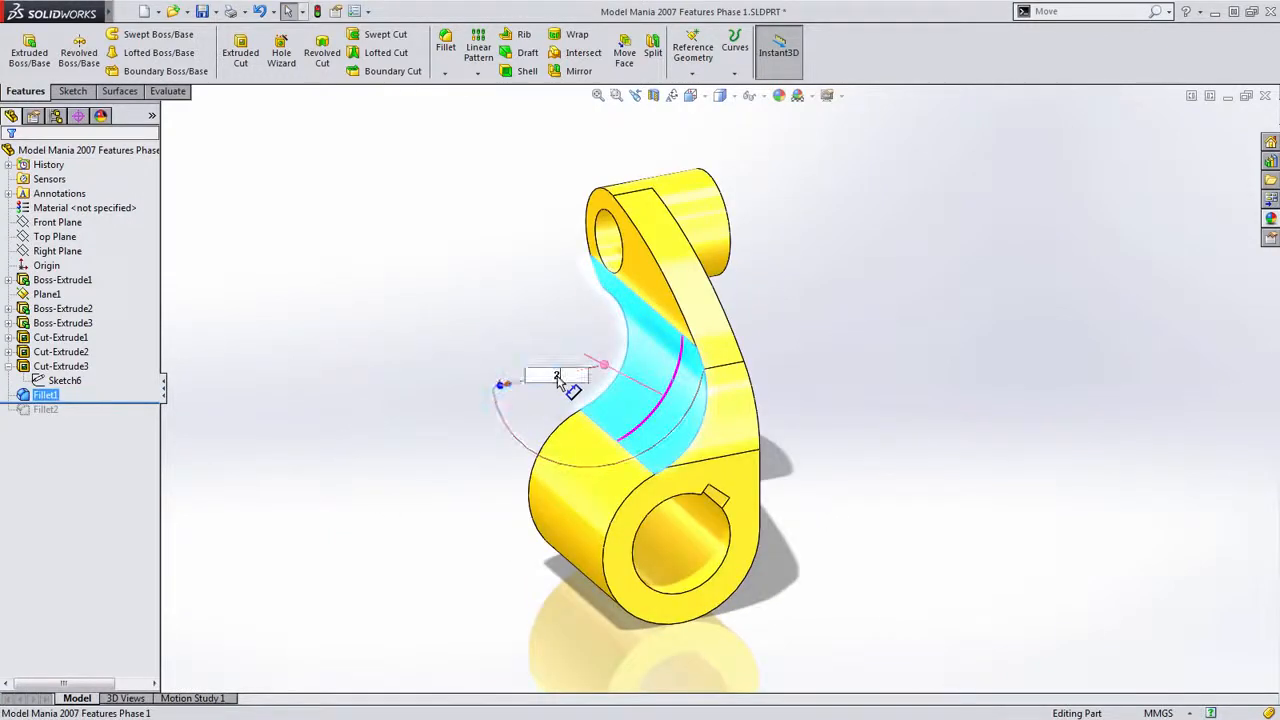
pyautogui.press('Escape')
# Roll the model forward through the red edge fillets and examine the finished part
pyautogui.moveTo(563, 386); pyautogui.dragTo(704, 450, button='middle')
pyautogui.click(704, 450)
pyautogui.click(746, 358)
pyautogui.moveTo(746, 358); pyautogui.dragTo(792, 405, button='middle')
pyautogui.click(717, 299)
pyautogui.press('Return')
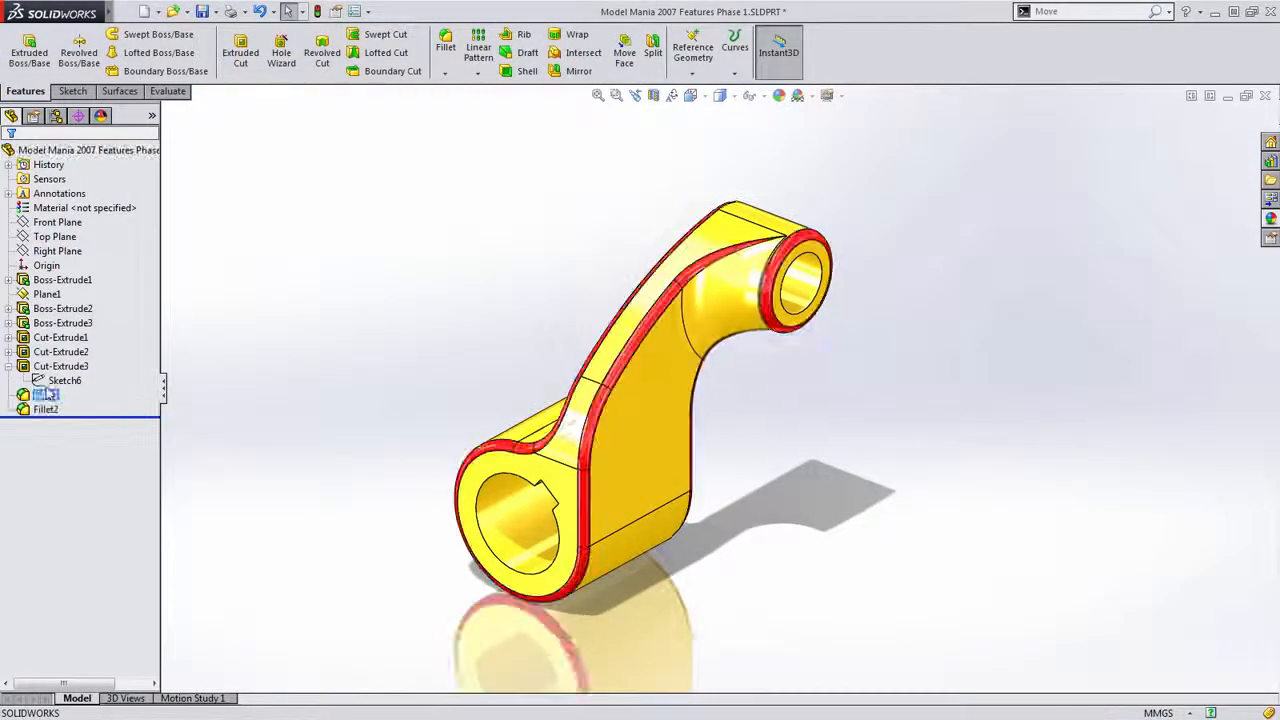
pyautogui.moveTo(407, 406); pyautogui.dragTo(372, 399, button='middle')
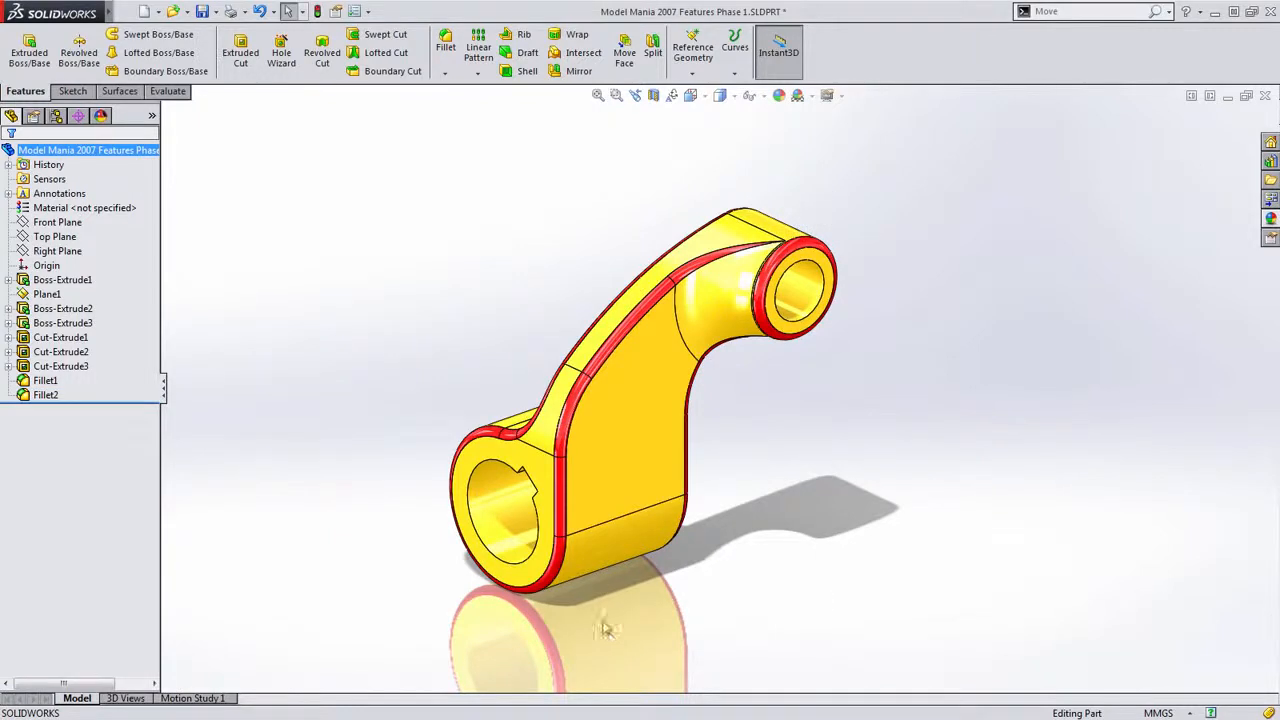
pyautogui.moveTo(231, 363); pyautogui.dragTo(277, 341, button='middle')
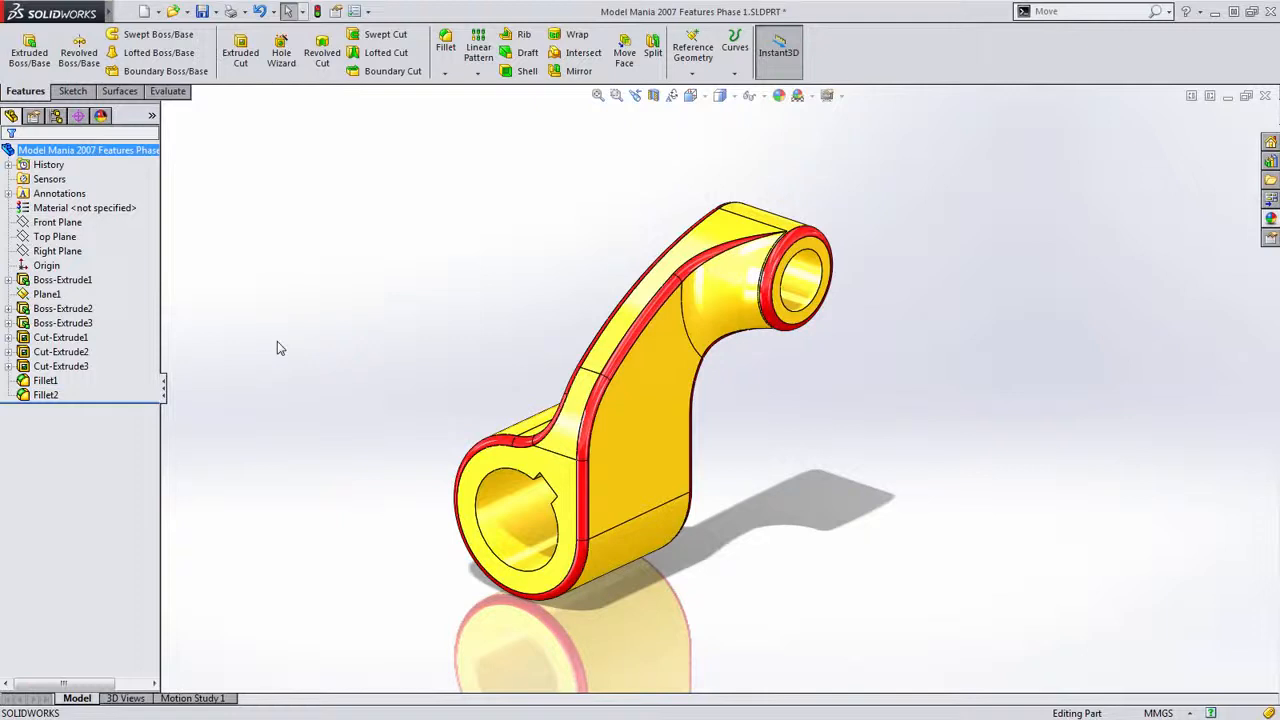
pyautogui.click(32, 294)
pyautogui.click(320, 339)
# Switch to the Model Mania 2007 Contours Phase 1 part and examine the sketch behind its first boss extrusion
pyautogui.hotkey('ctrl', 'Tab')
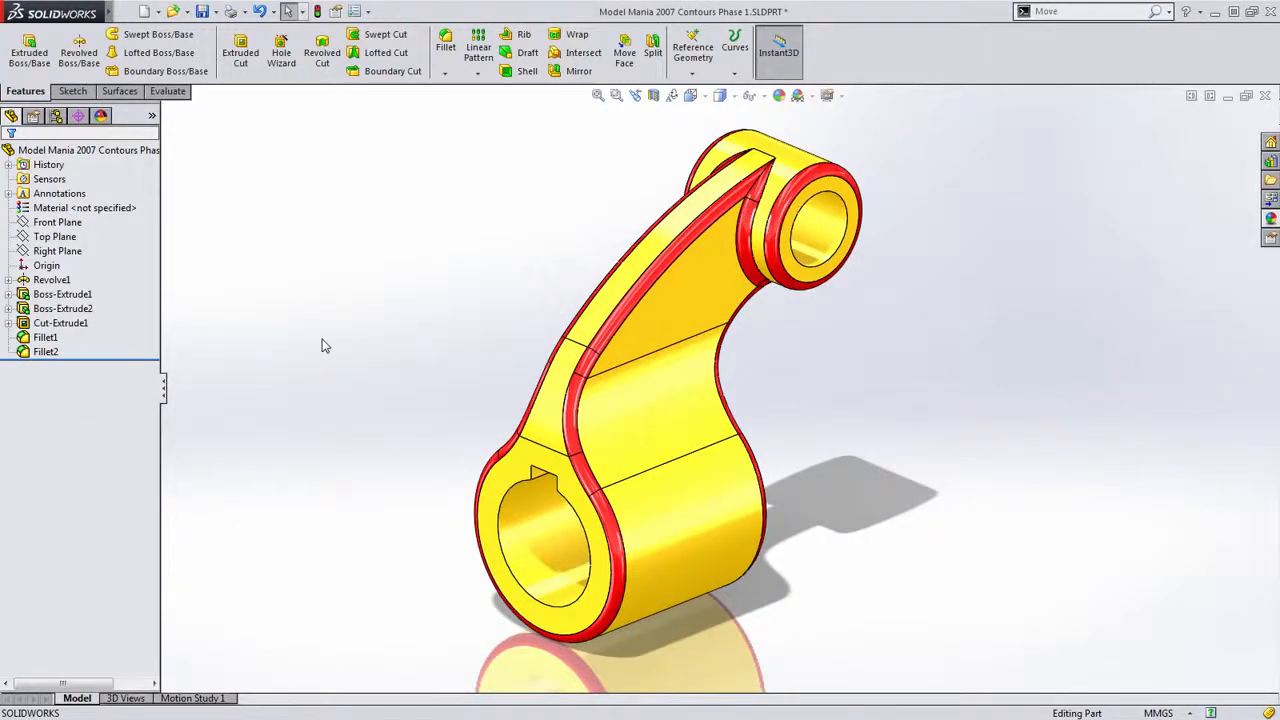
pyautogui.click(9, 294)
pyautogui.click(63, 309)
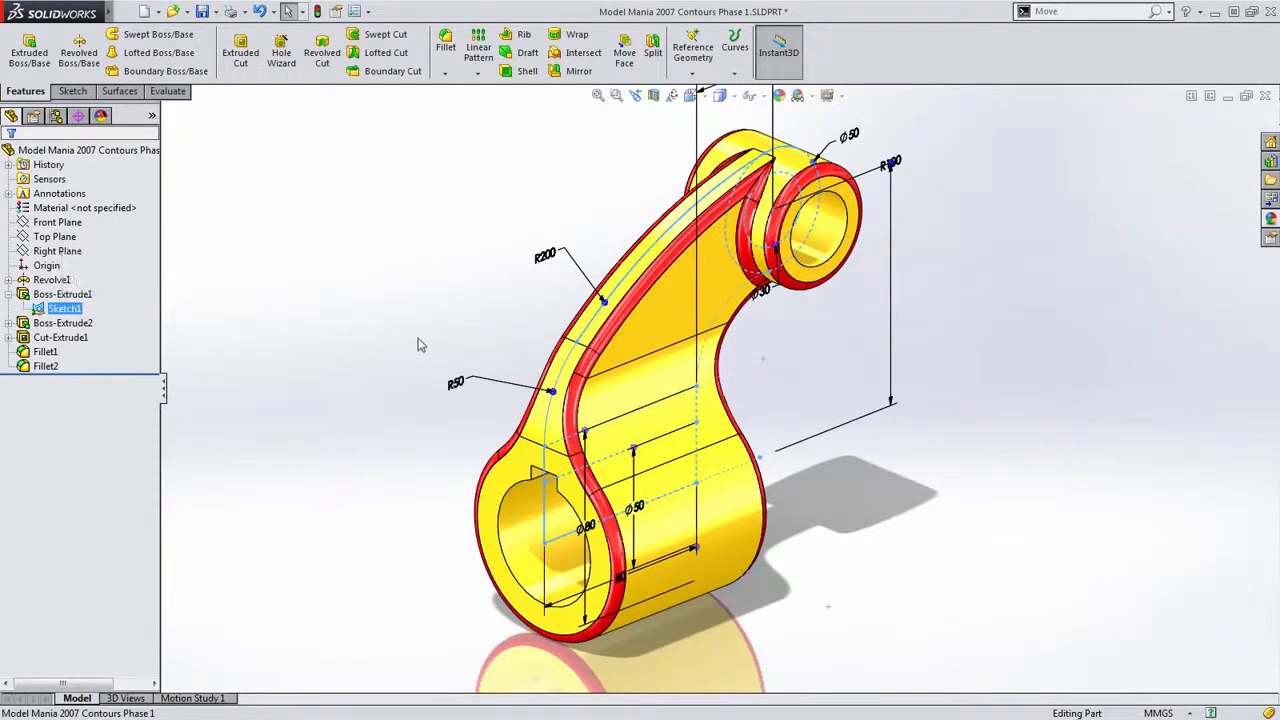
pyautogui.scroll(2, 417, 339)
pyautogui.keyDown('ctrl'); pyautogui.moveTo(418, 341); pyautogui.dragTo(451, 360, button='middle'); pyautogui.keyUp('ctrl')
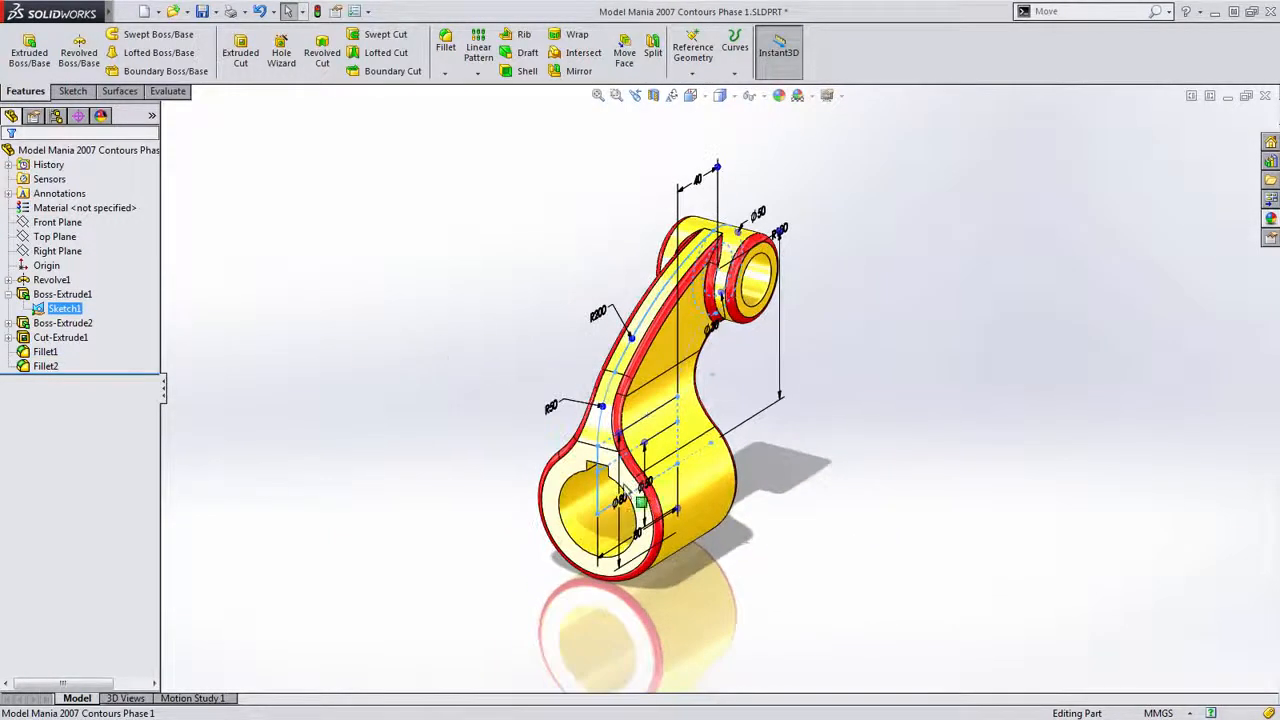
pyautogui.moveTo(562, 462); pyautogui.dragTo(457, 427, button='middle')
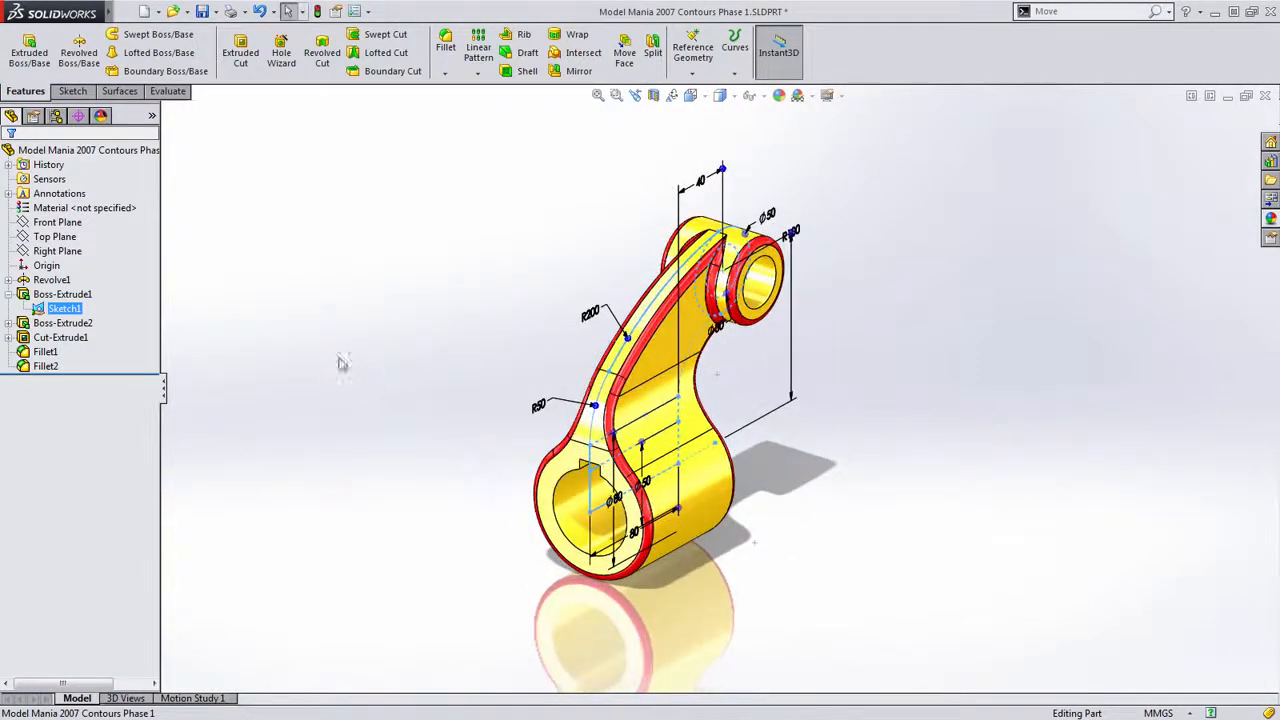
pyautogui.click(383, 354)
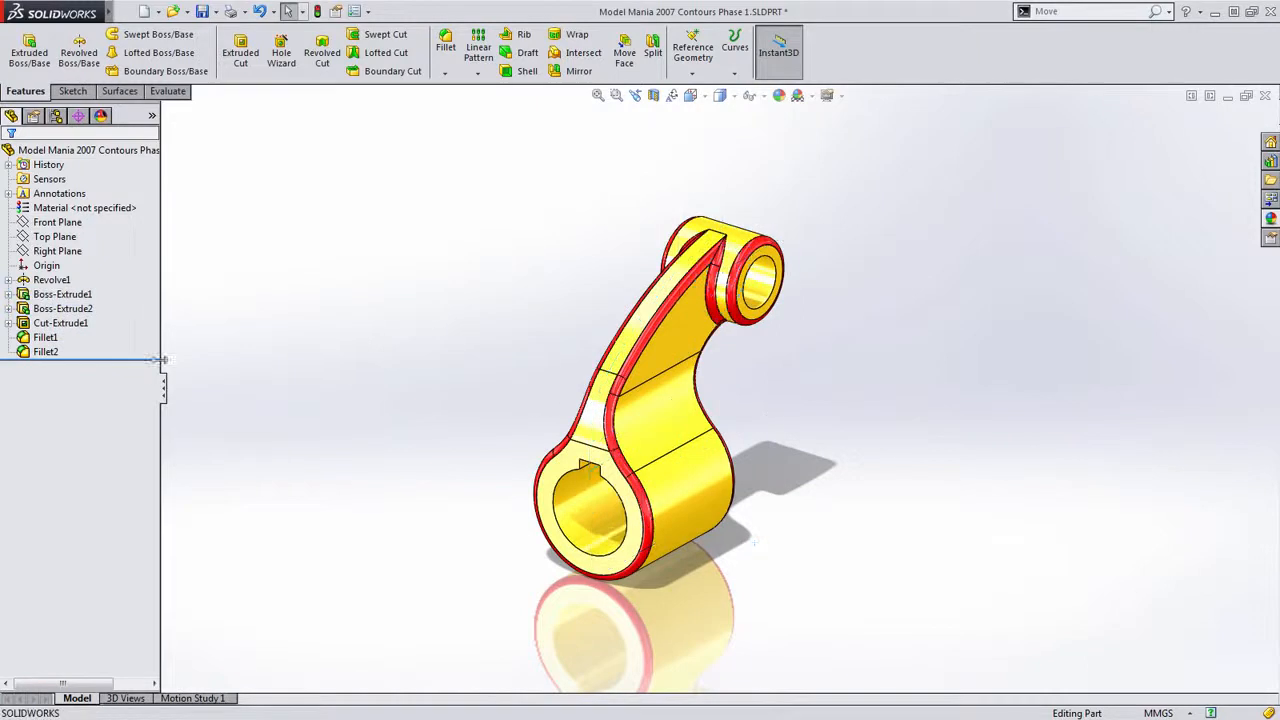
# Roll back to just after the revolve and create a plane parallel to the Right Plane and tangent to the outer cylinder face
pyautogui.moveTo(155, 358); pyautogui.dragTo(150, 287)
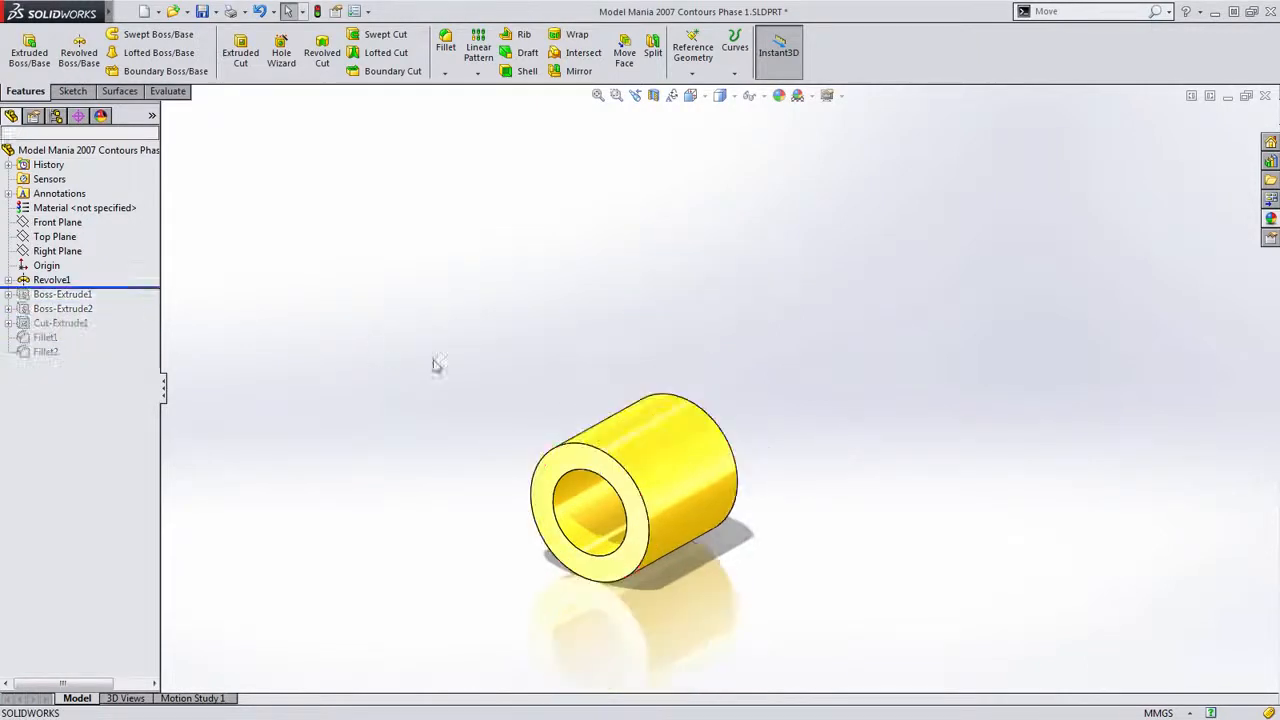
pyautogui.moveTo(568, 371); pyautogui.dragTo(501, 343, button='middle')
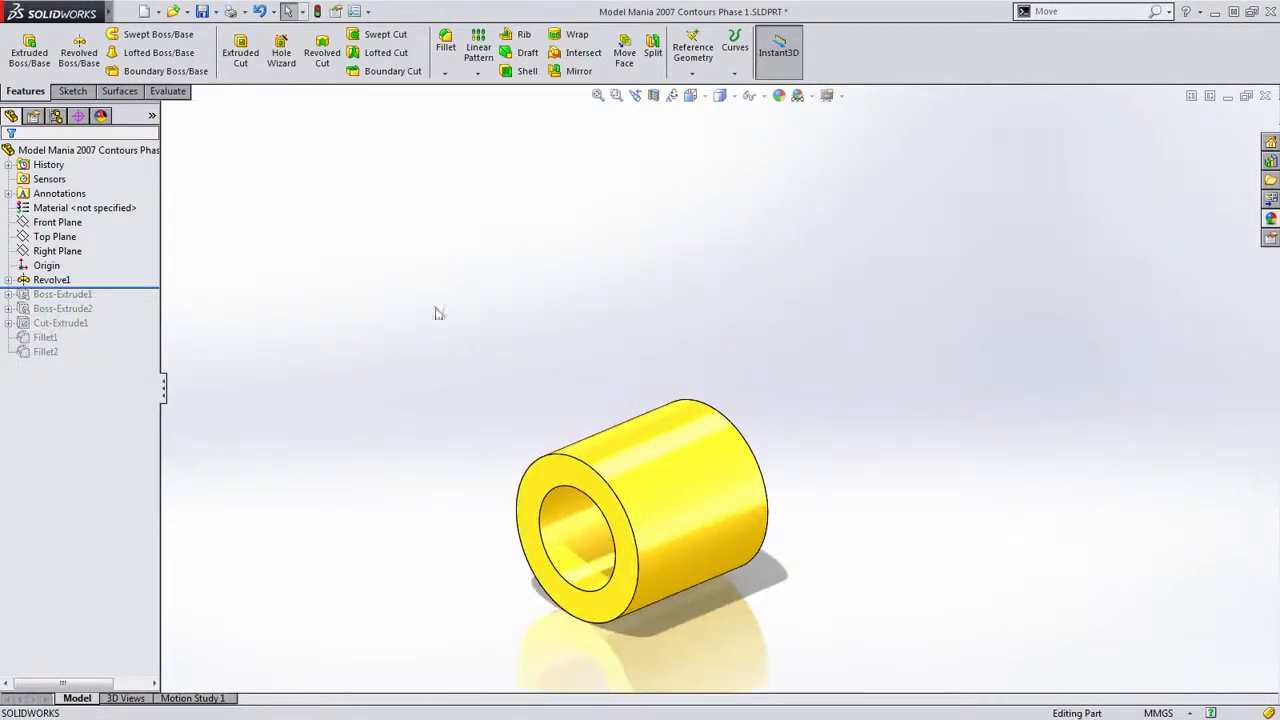
pyautogui.press('s')
pyautogui.click(407, 241)
pyautogui.click(440, 252)
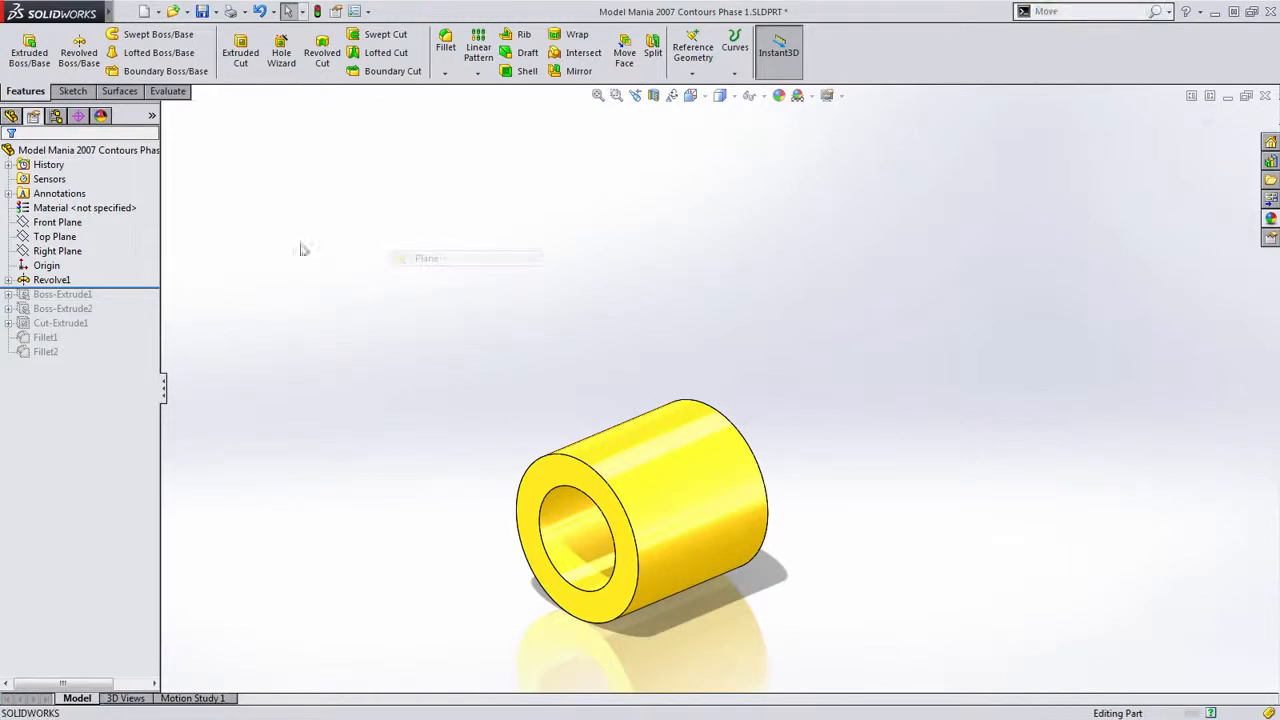
pyautogui.click(168, 111)
pyautogui.click(229, 211)
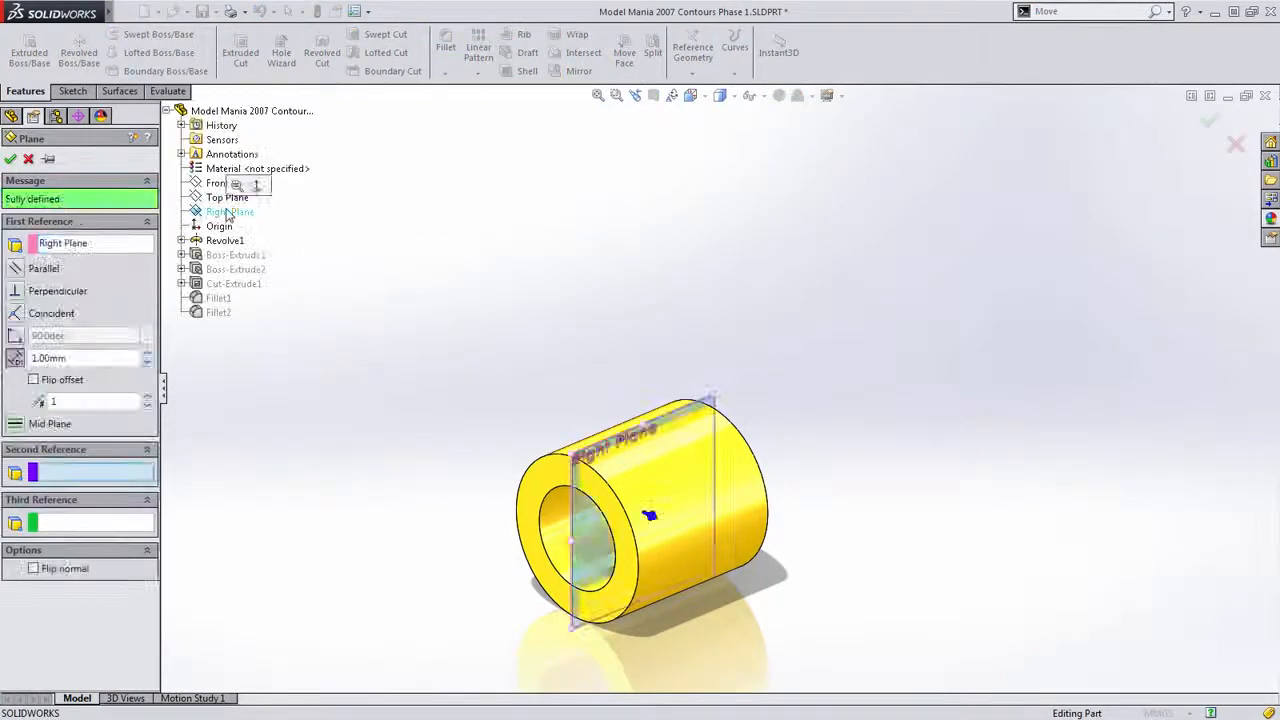
pyautogui.click(18, 271)
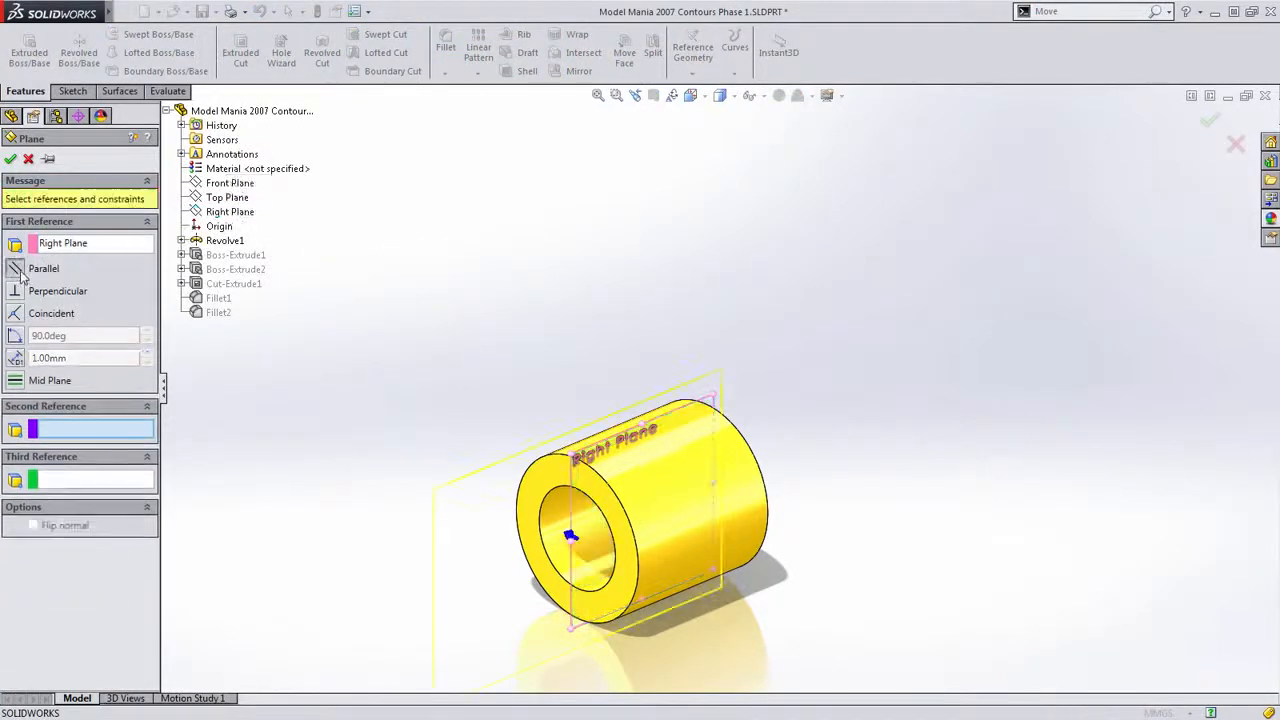
pyautogui.click(697, 537)
pyautogui.press('Return')
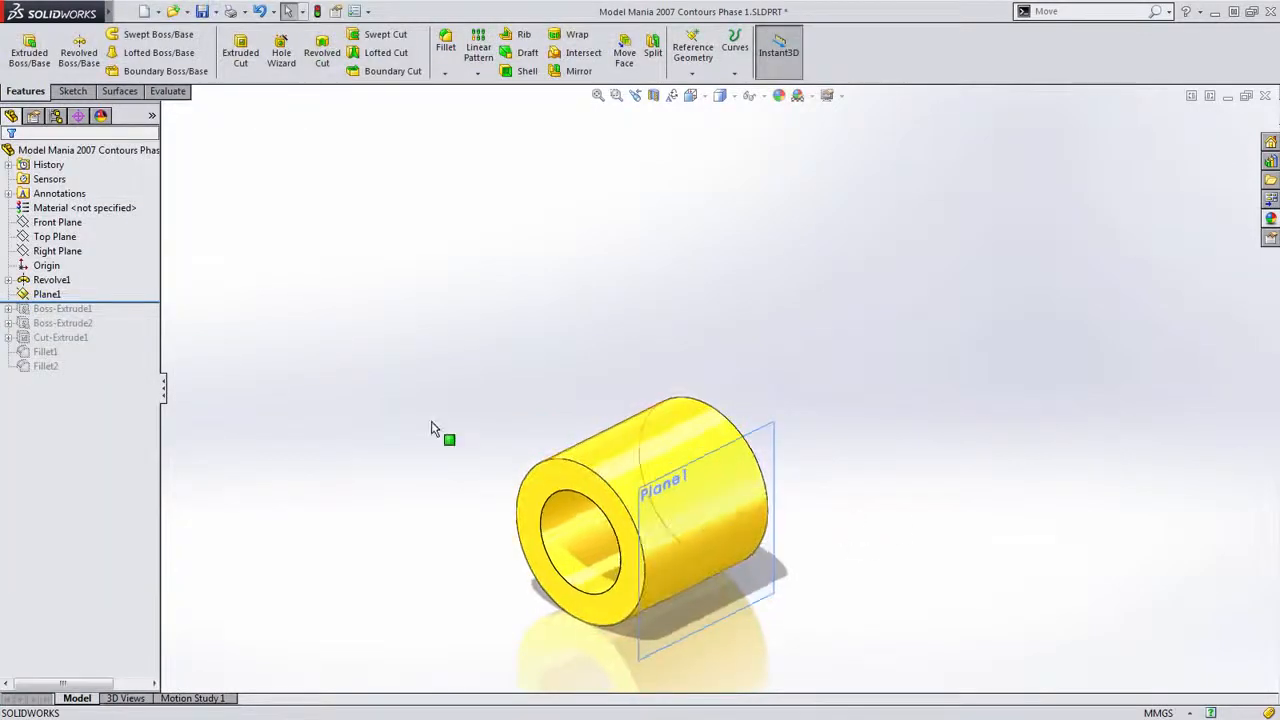
# Roll forward through the arm's boss extrusion and edit it to start from the tangent plane using Surface/Face/Plane
pyautogui.moveTo(115, 302); pyautogui.dragTo(115, 316)
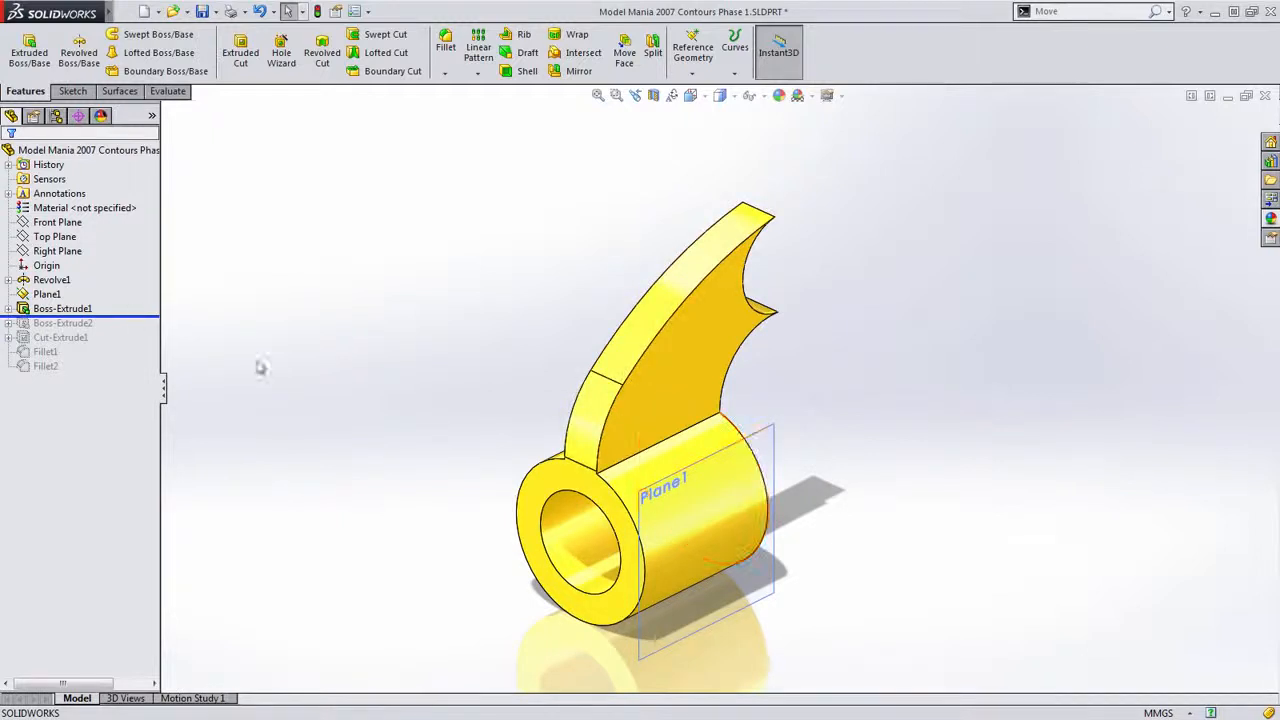
pyautogui.click(62, 308)
pyautogui.click(71, 262)
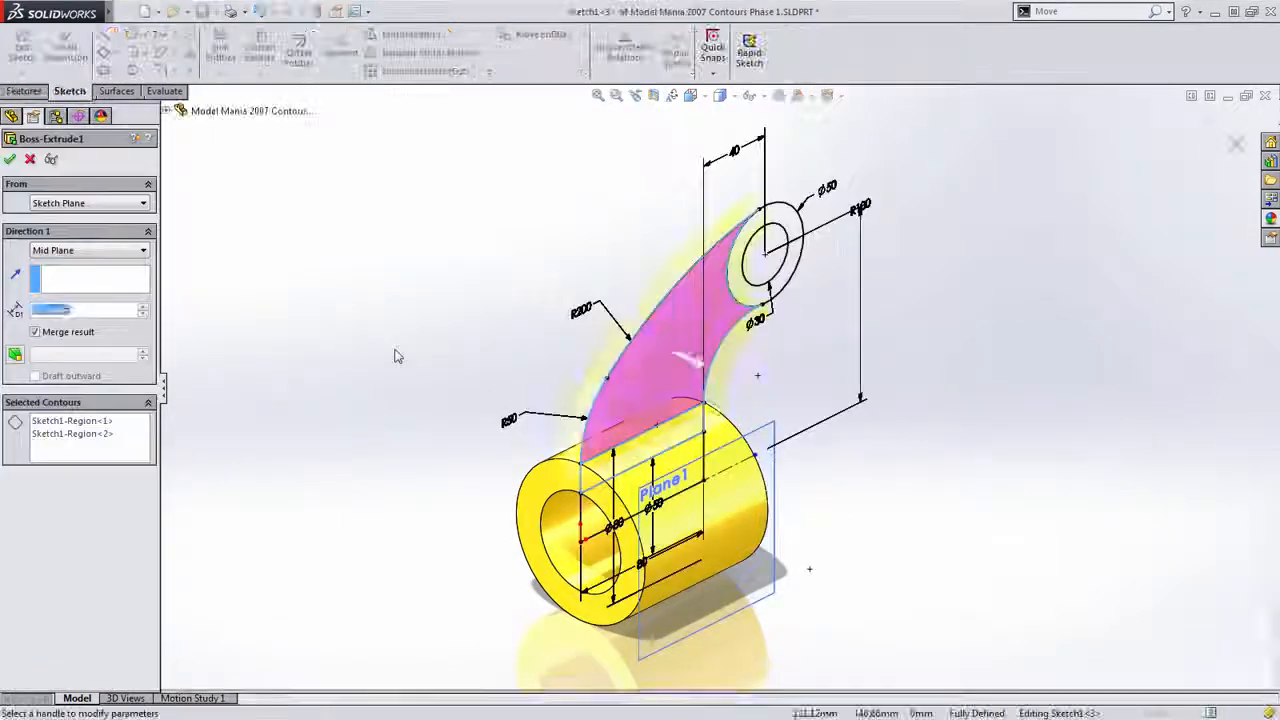
pyautogui.click(75, 204)
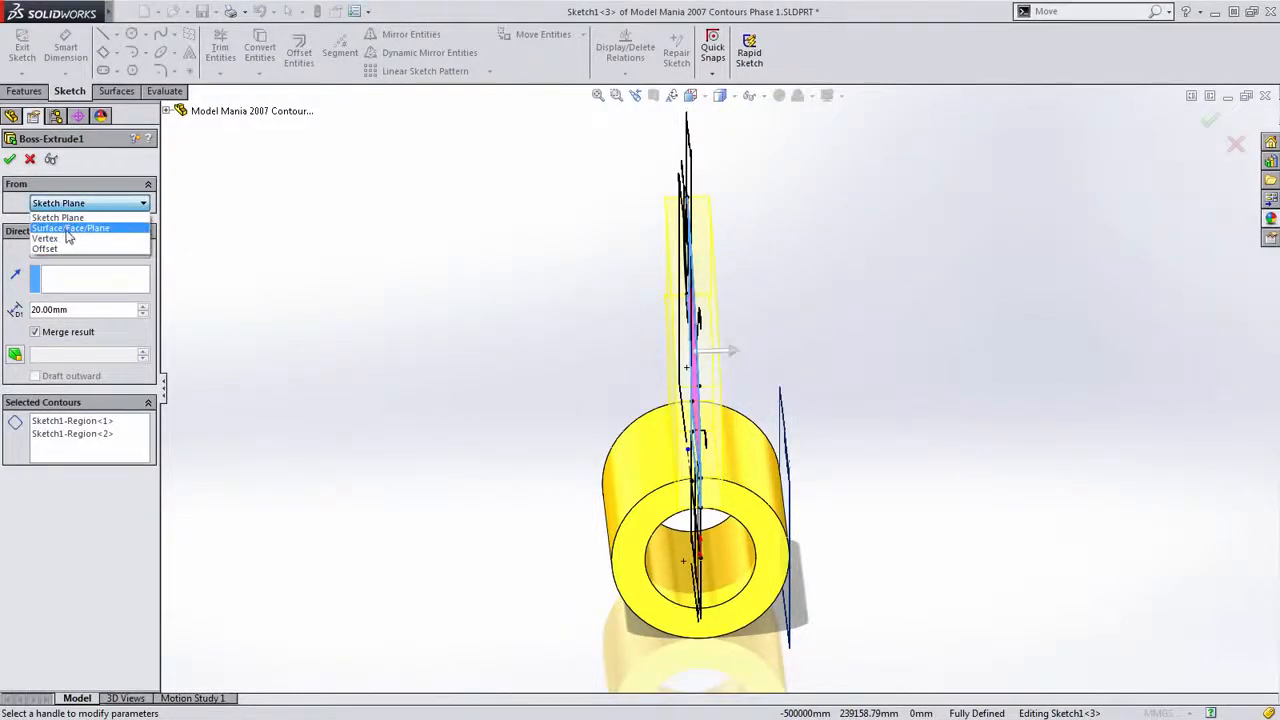
pyautogui.click(75, 230)
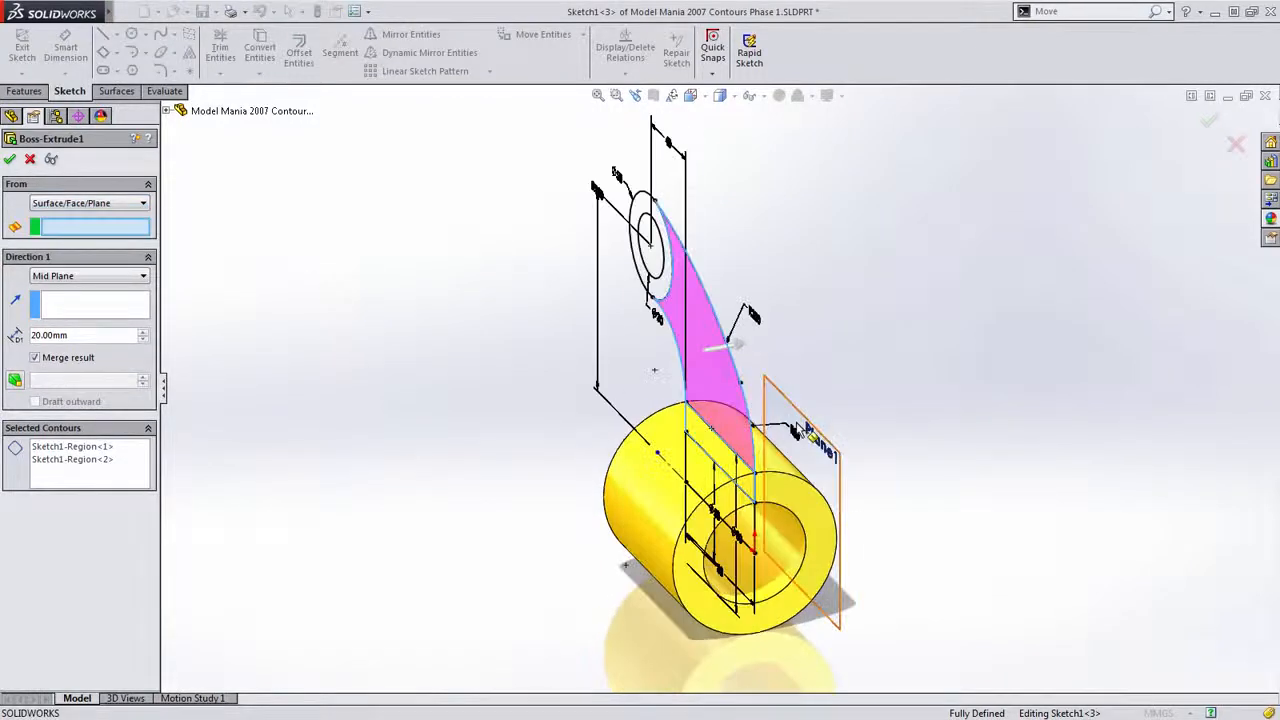
pyautogui.click(812, 430)
pyautogui.moveTo(908, 491); pyautogui.dragTo(872, 452, button='middle')
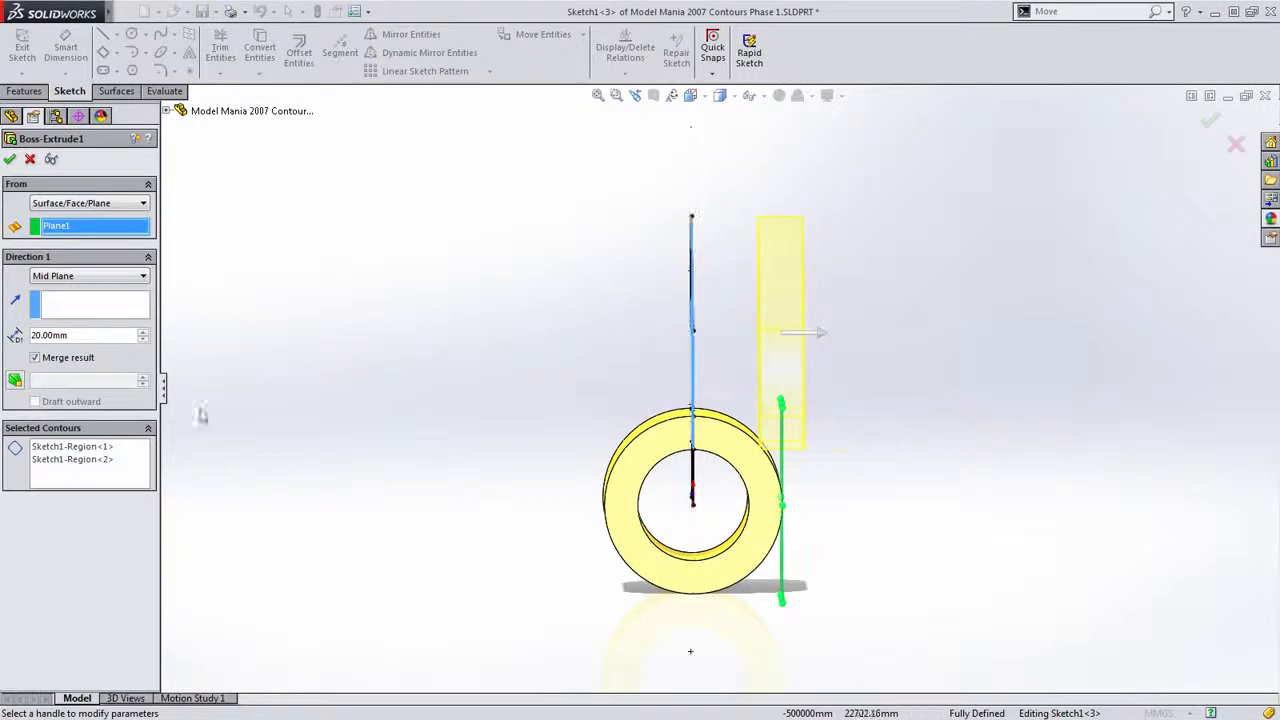
# Change the arm extrusion's end condition to Blind at 20 mm with the direction reversed toward the cylinder
pyautogui.click(90, 278)
pyautogui.click(91, 290)
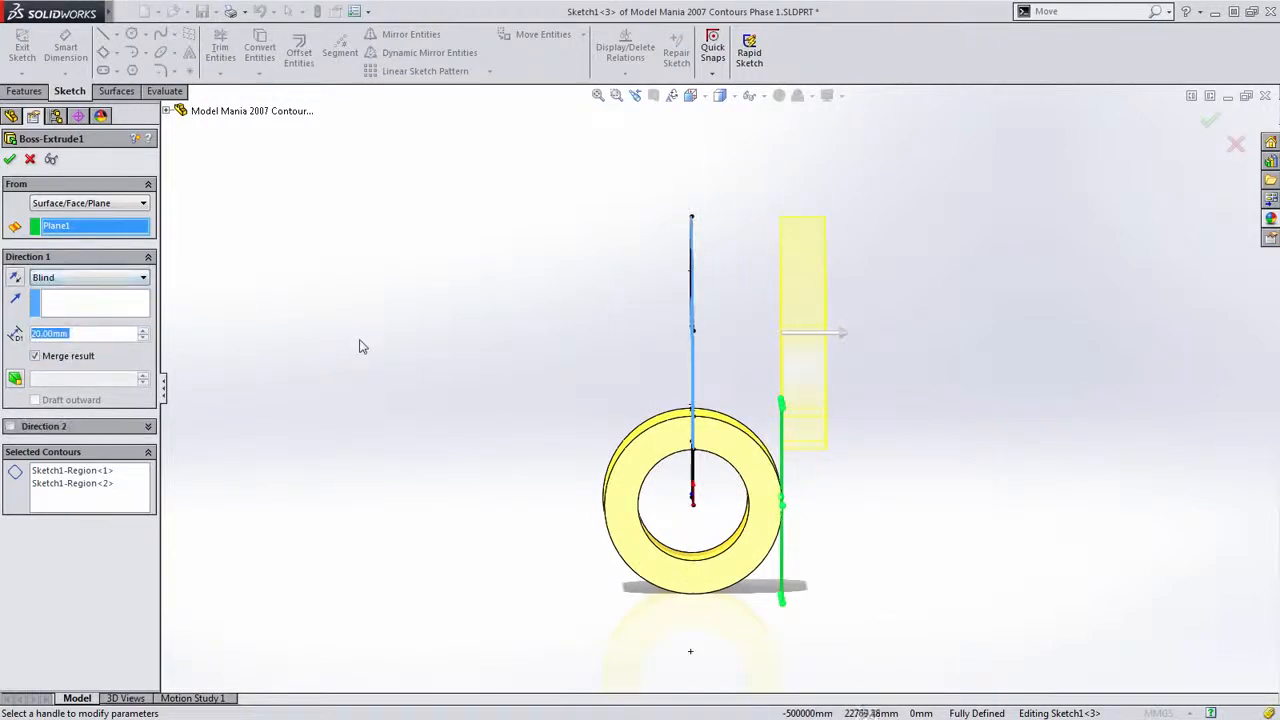
pyautogui.click(15, 277)
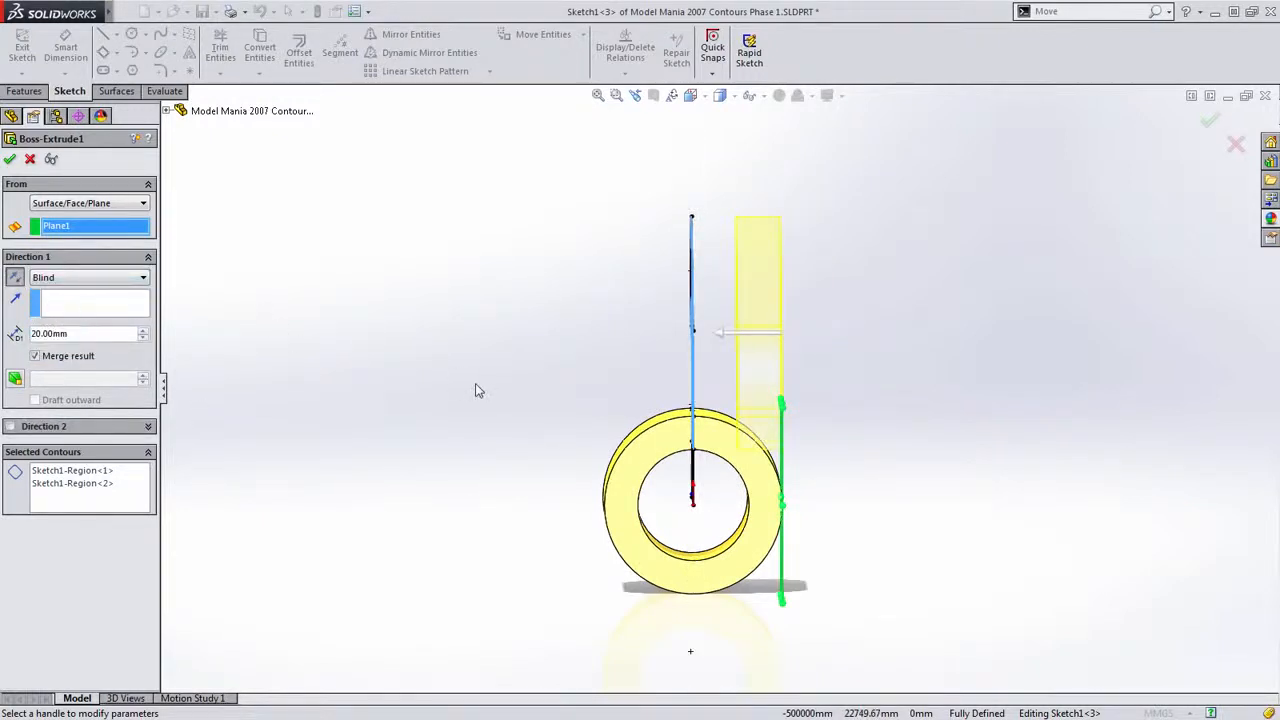
pyautogui.press('Return')
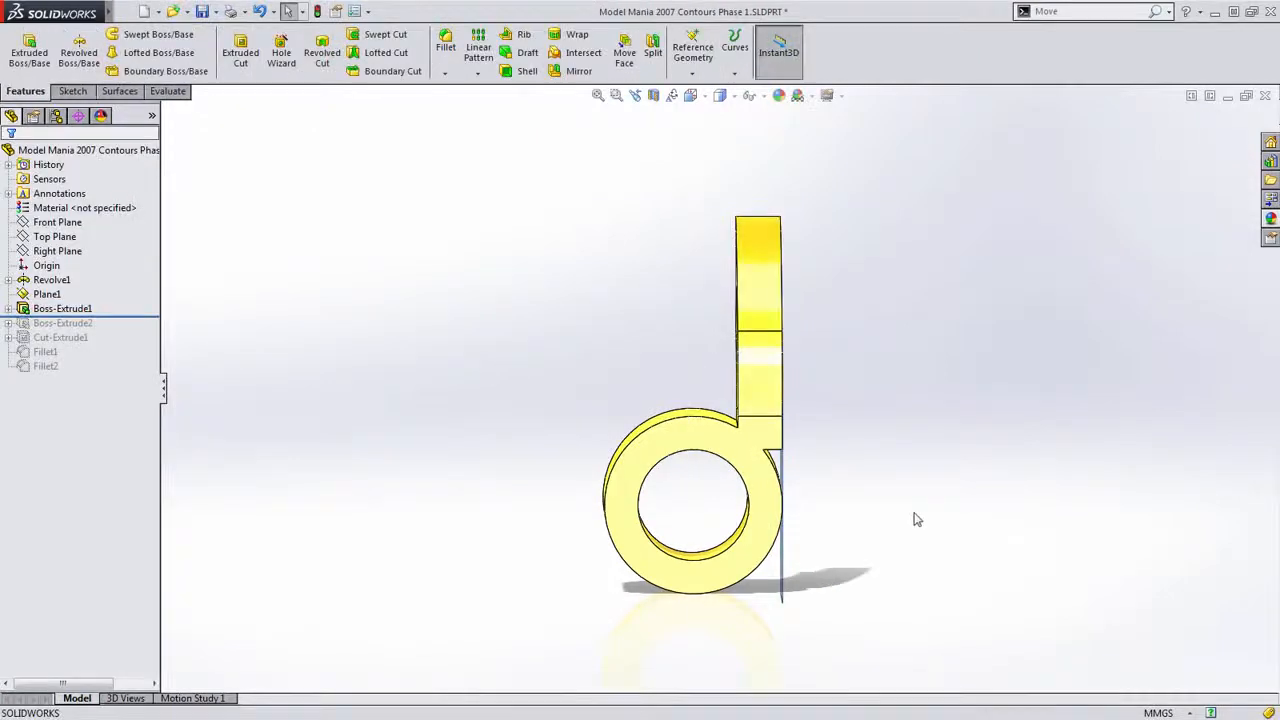
# Add the sketch region inside the large cylinder's bore to the arm extrusion's selected contours
pyautogui.moveTo(913, 517); pyautogui.dragTo(814, 471, button='middle')
pyautogui.scroll(-3, 651, 449)
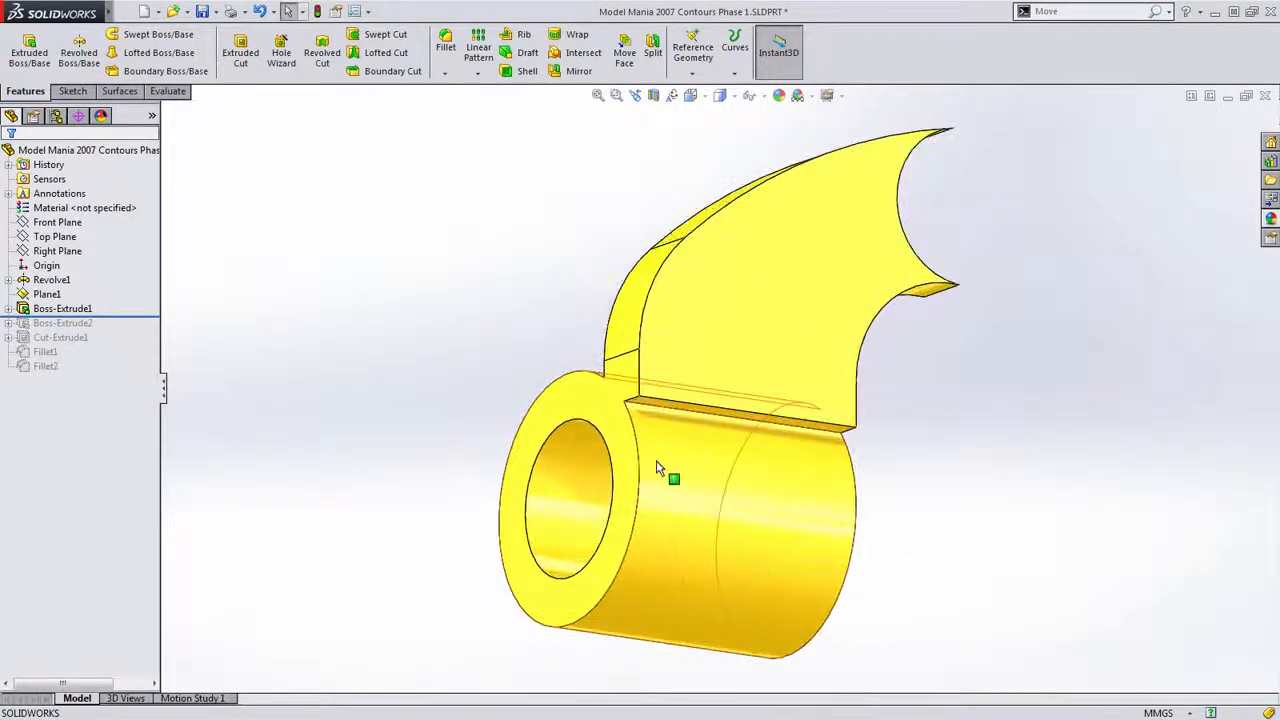
pyautogui.click(84, 310)
pyautogui.click(89, 270)
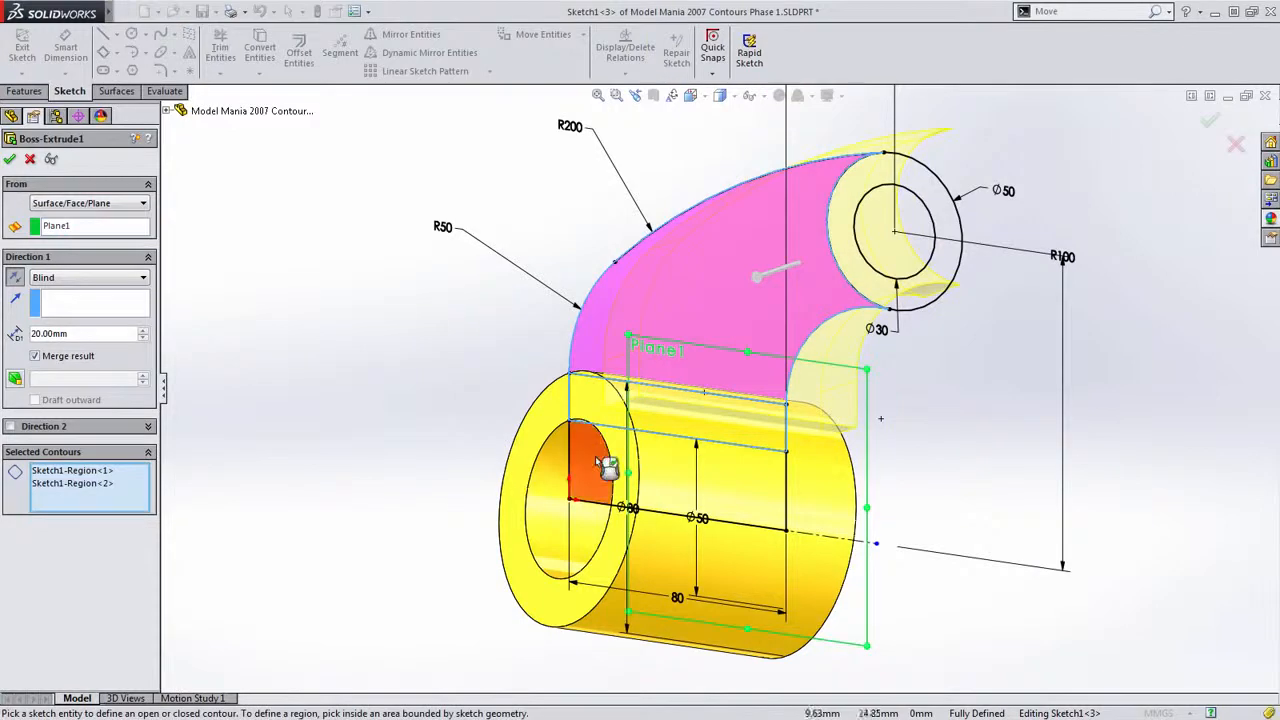
pyautogui.click(605, 466)
pyautogui.press('Return')
# Try deleting the stray extrusion faces inside the bore, and undo back to before the added contour region
pyautogui.moveTo(340, 452); pyautogui.dragTo(526, 420, button='middle')
pyautogui.scroll(-5, 929, 507)
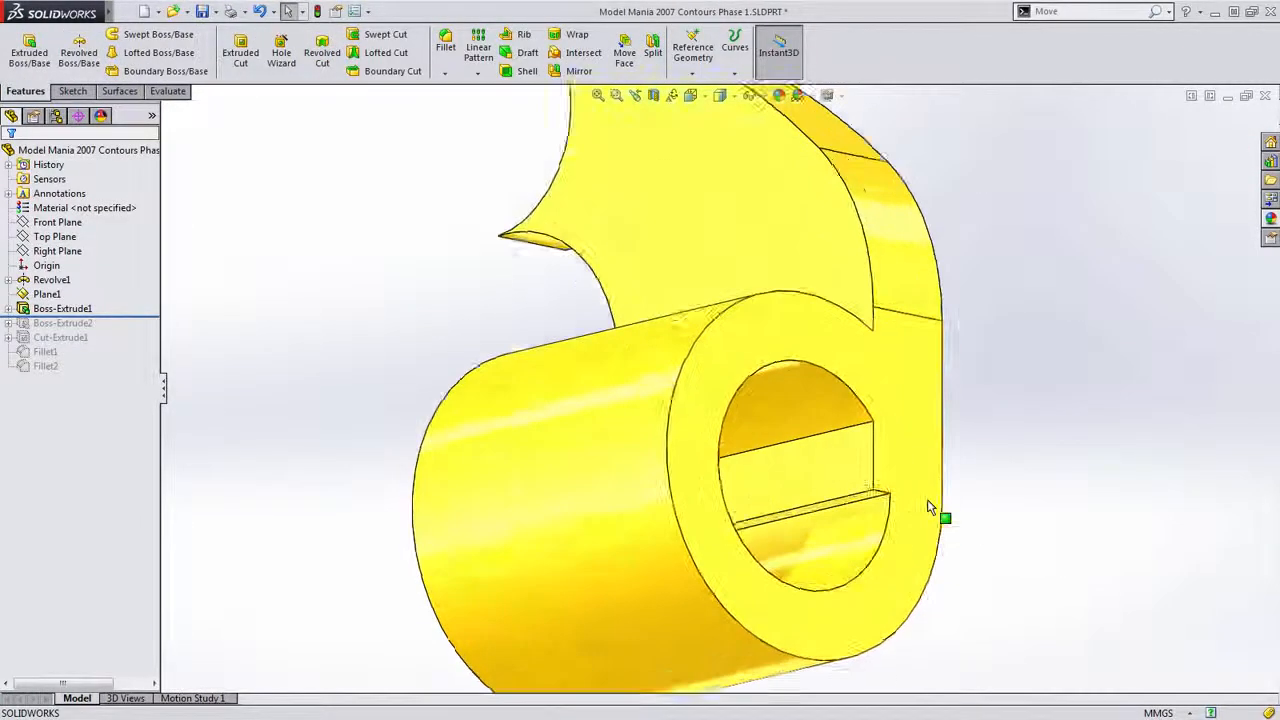
pyautogui.click(846, 494)
pyautogui.click(790, 455)
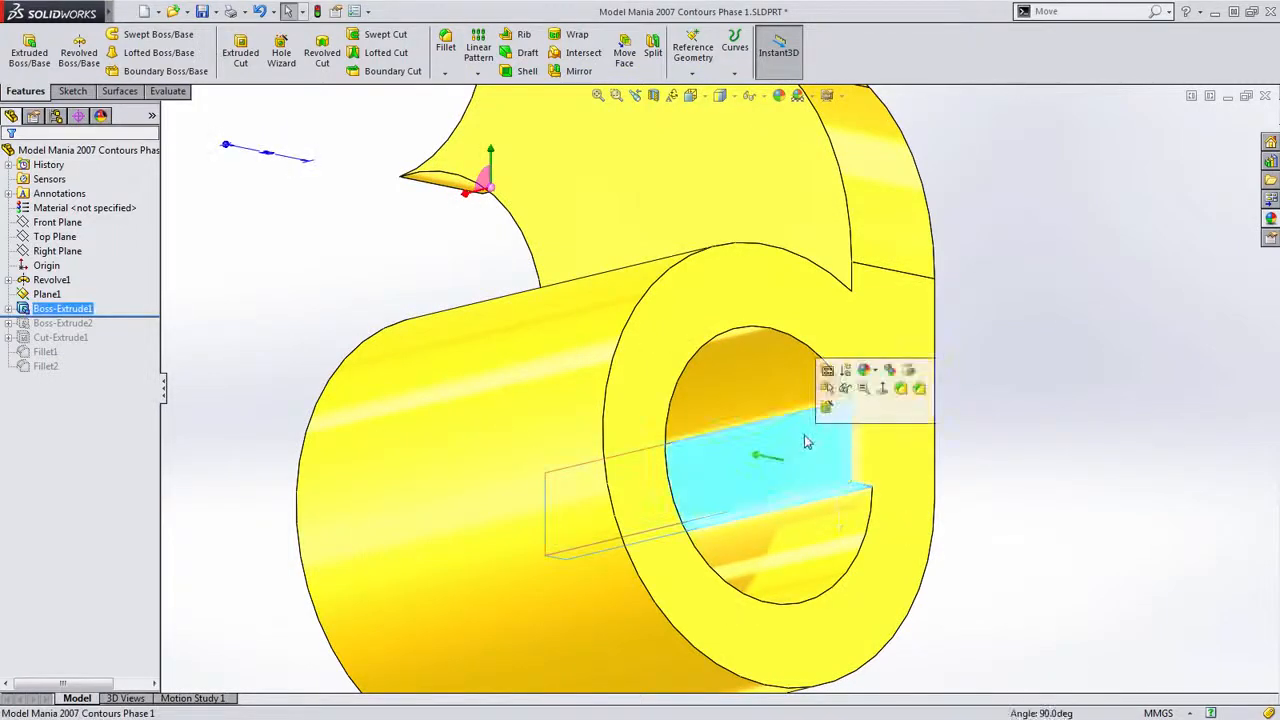
pyautogui.rightClick(808, 338)
pyautogui.click(864, 532)
pyautogui.rightClick(1104, 436)
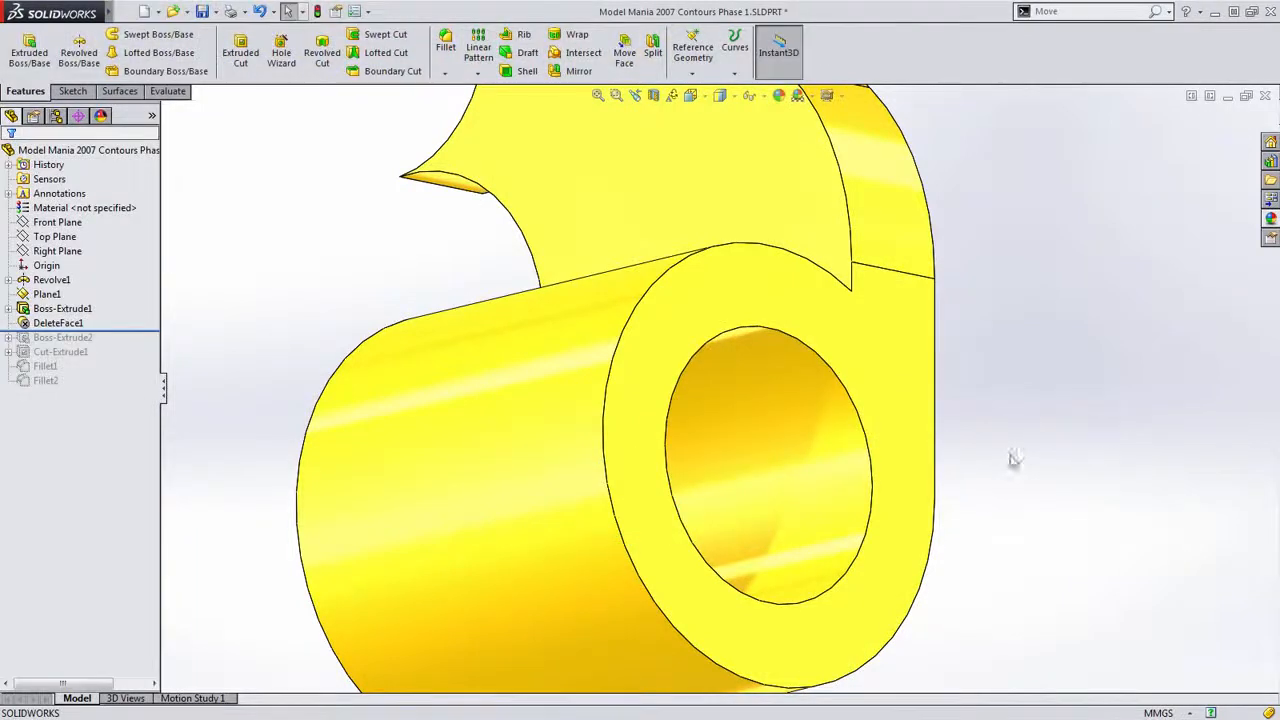
pyautogui.hotkey('ctrl', 'z')
# Translate the arm's narrow lower face Up To Surface with Move Face, using the large cylinder's outer face as the target
pyautogui.moveTo(1011, 457); pyautogui.dragTo(914, 434, button='middle')
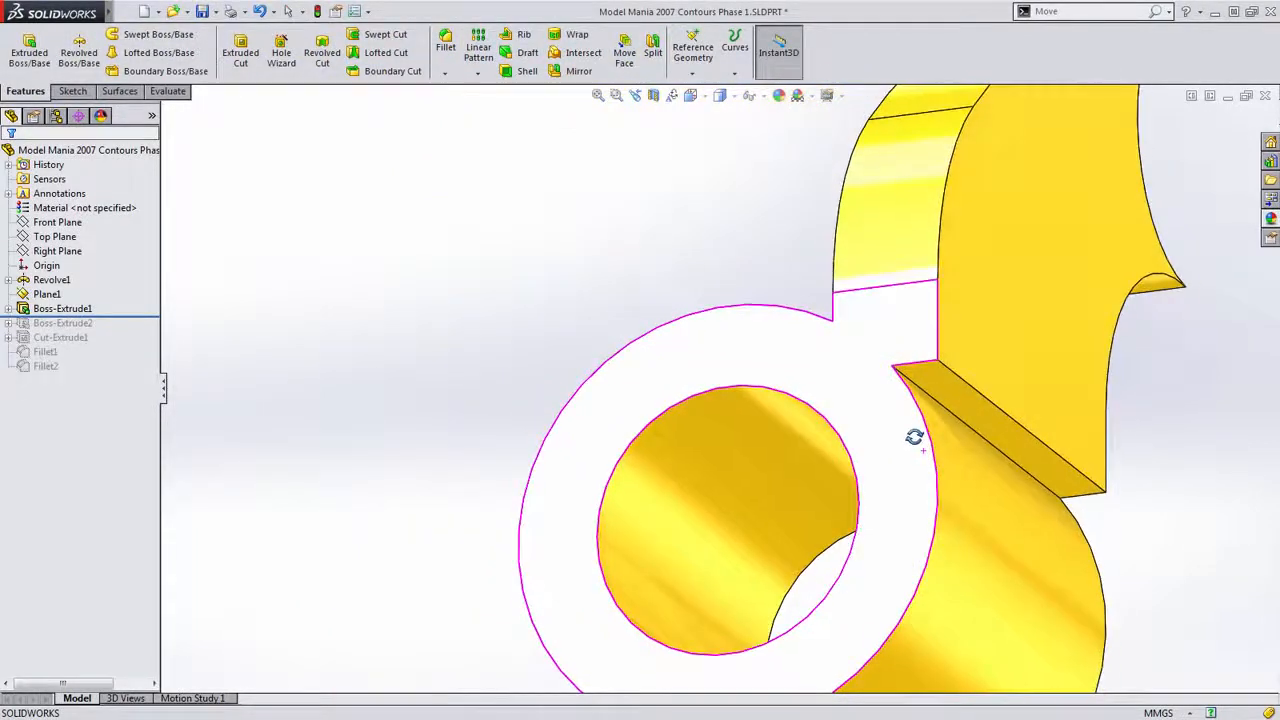
pyautogui.click(636, 64)
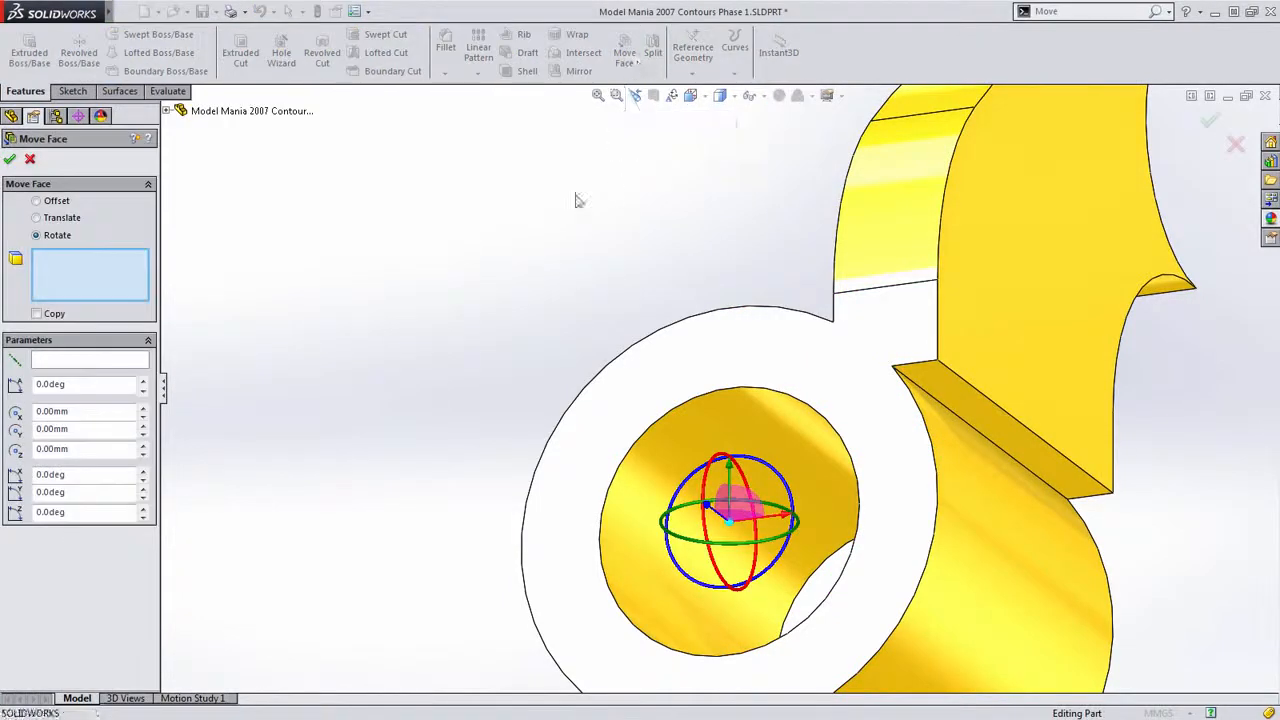
pyautogui.click(53, 220)
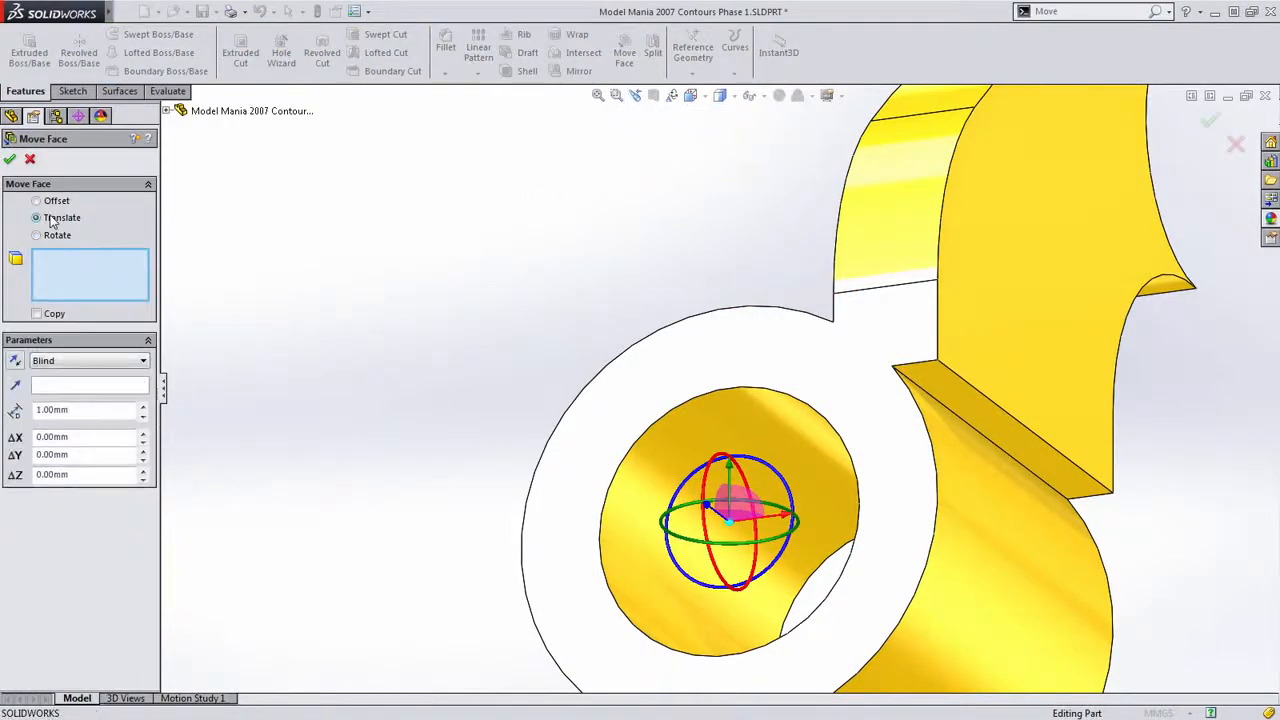
pyautogui.click(961, 393)
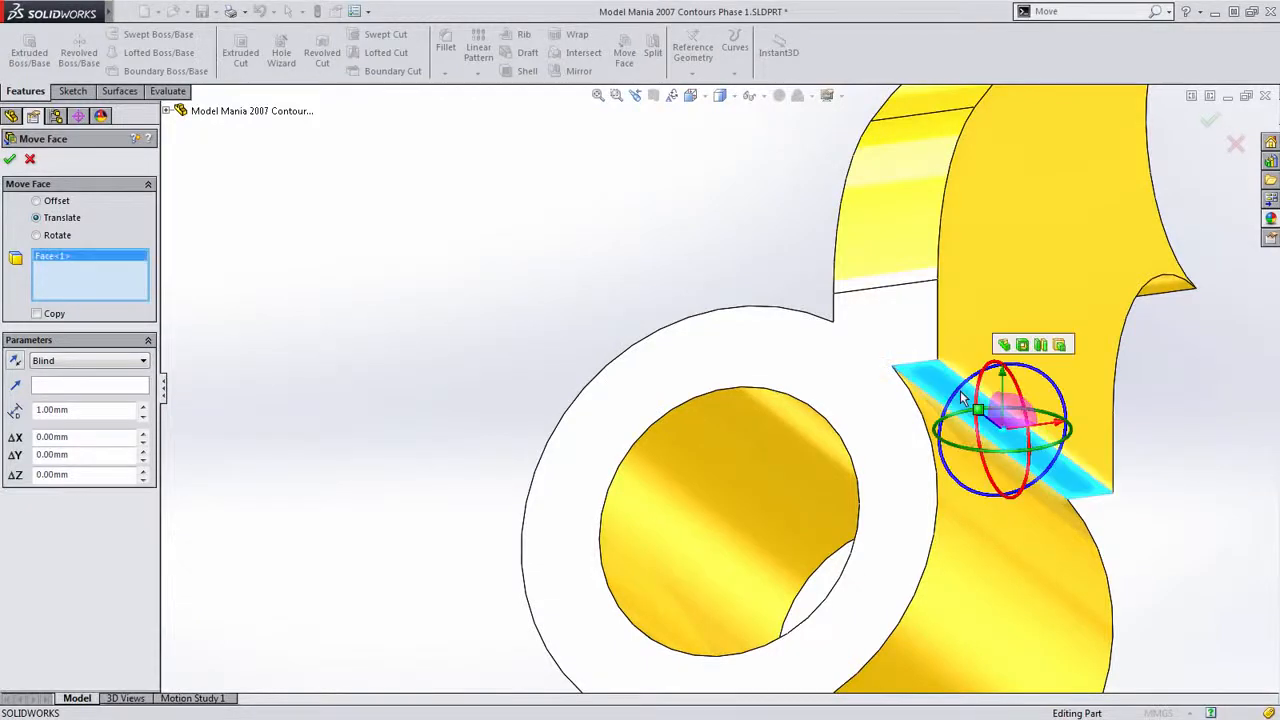
pyautogui.click(132, 362)
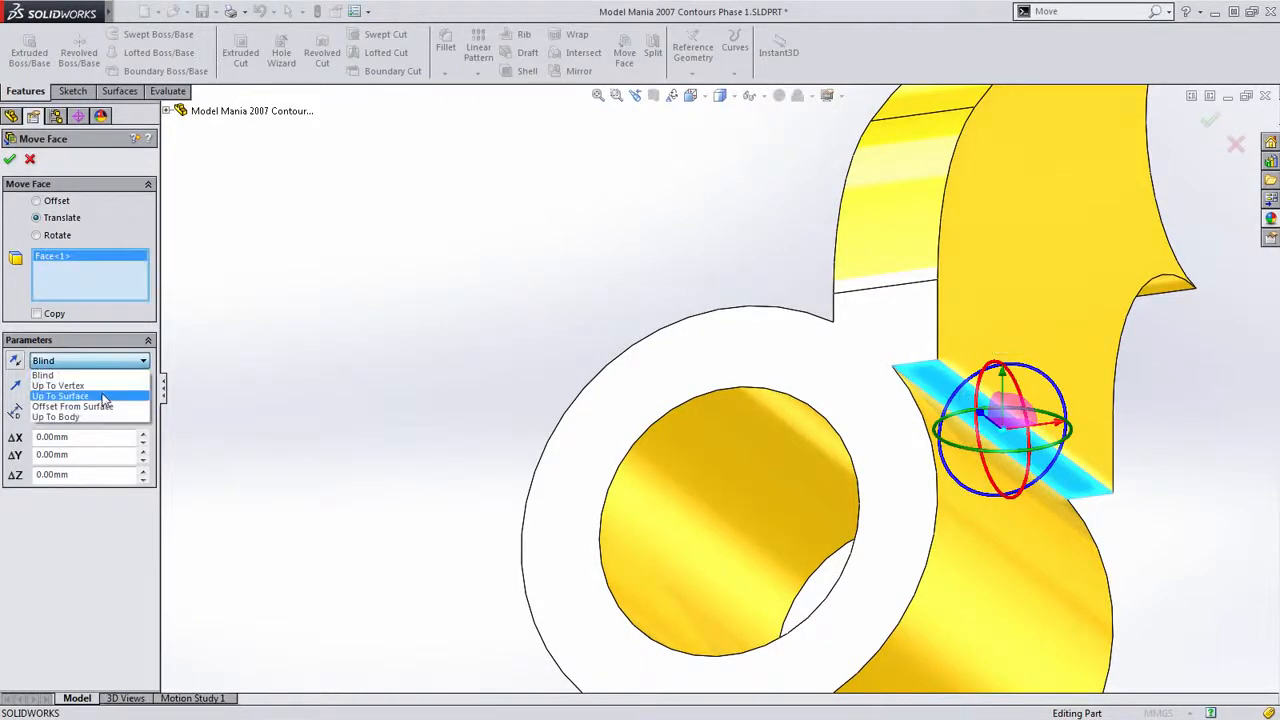
pyautogui.click(103, 399)
pyautogui.click(978, 478)
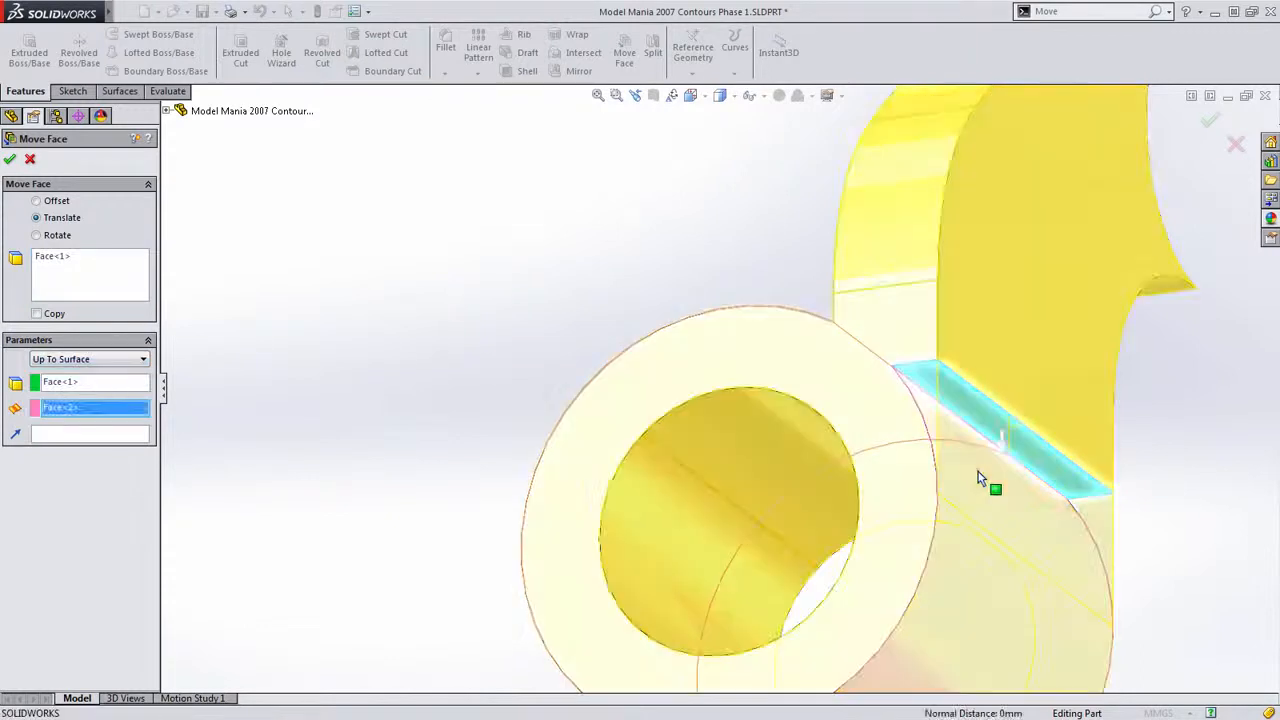
pyautogui.click(10, 160)
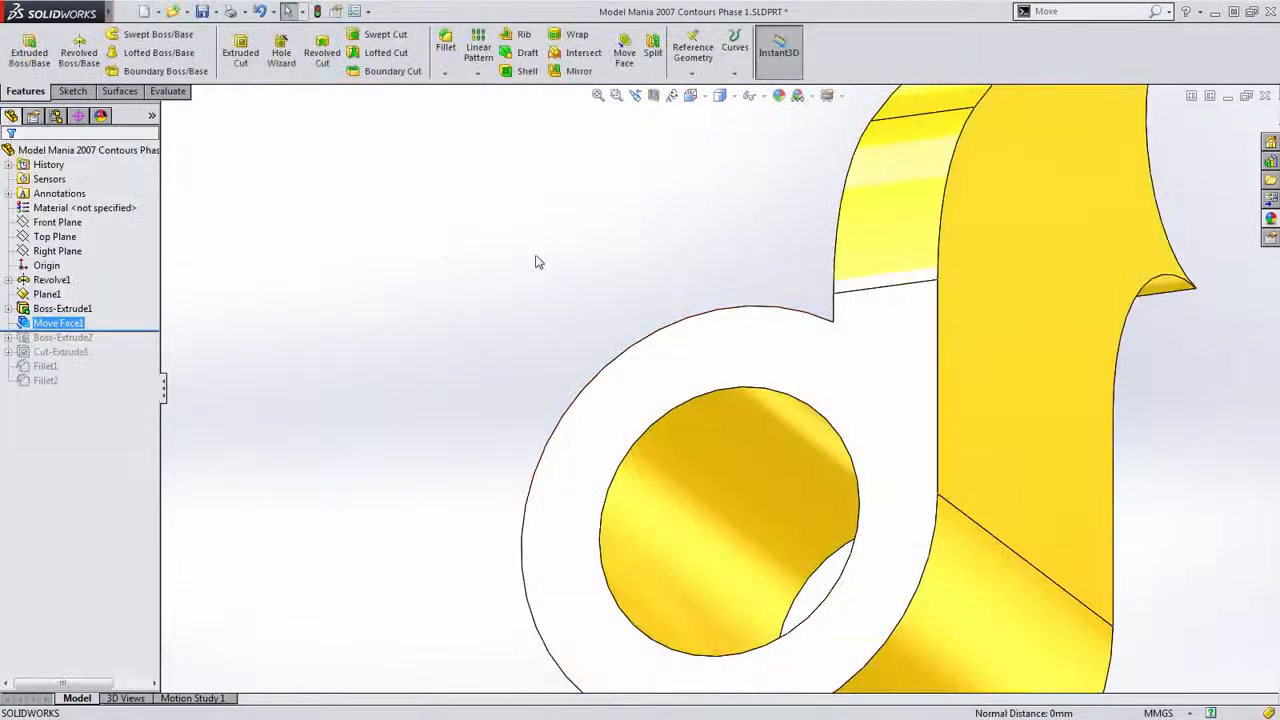
# Roll the model forward through the small upper cylinder's boss extrusion
pyautogui.scroll(3, 549, 257)
pyautogui.moveTo(549, 257); pyautogui.dragTo(523, 423, button='middle')
pyautogui.moveTo(597, 363); pyautogui.dragTo(742, 622, button='middle')
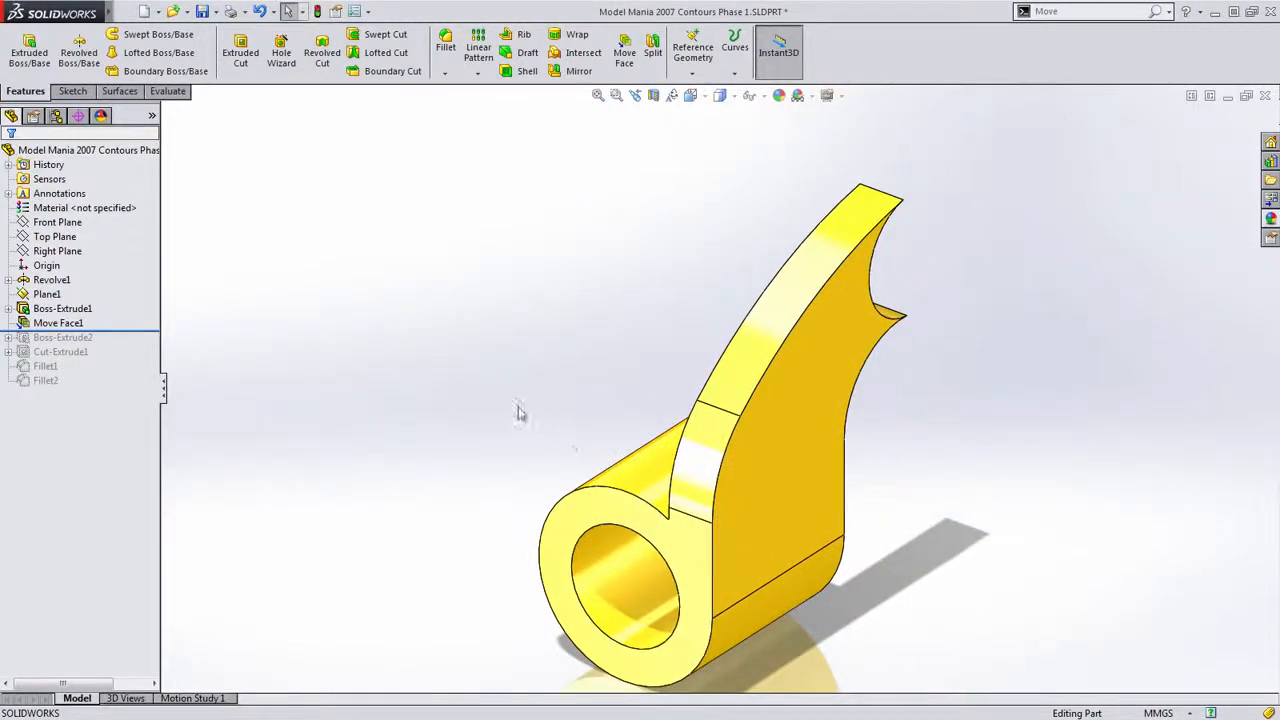
pyautogui.keyDown('ctrl'); pyautogui.moveTo(517, 411); pyautogui.dragTo(517, 377, button='middle'); pyautogui.keyUp('ctrl')
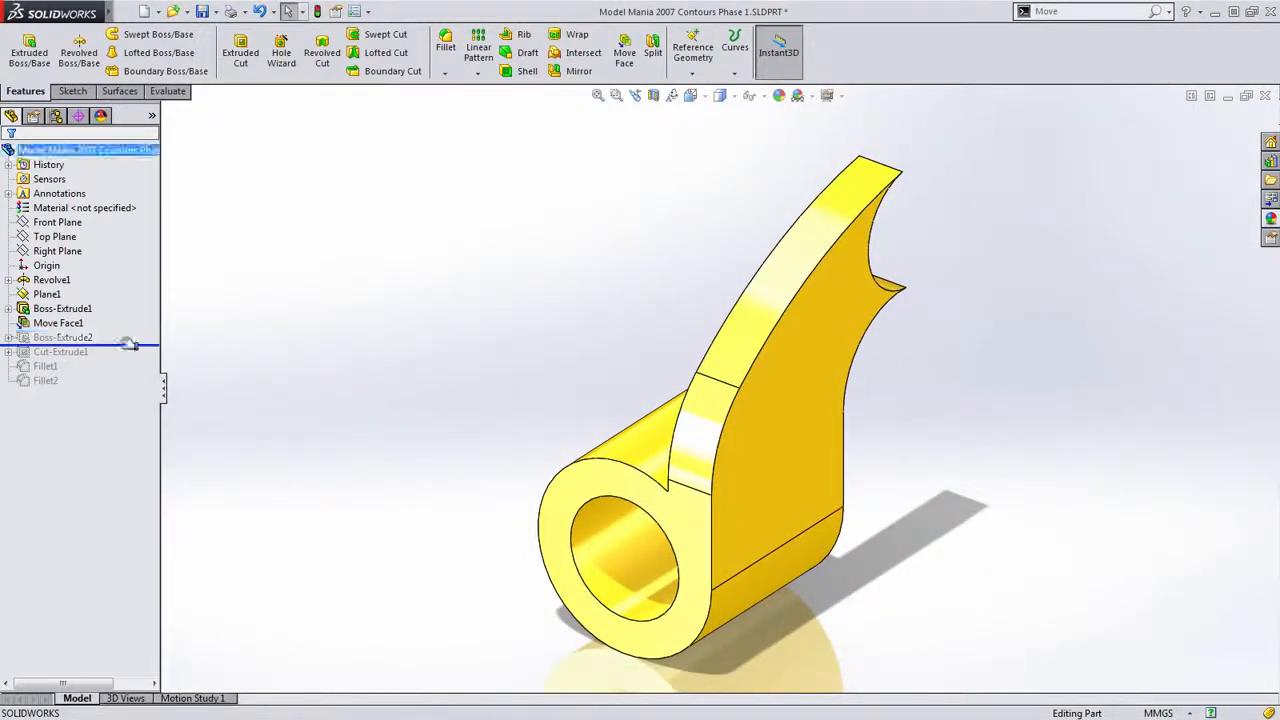
pyautogui.moveTo(118, 332); pyautogui.dragTo(118, 346)
pyautogui.moveTo(397, 346); pyautogui.dragTo(543, 414, button='middle')
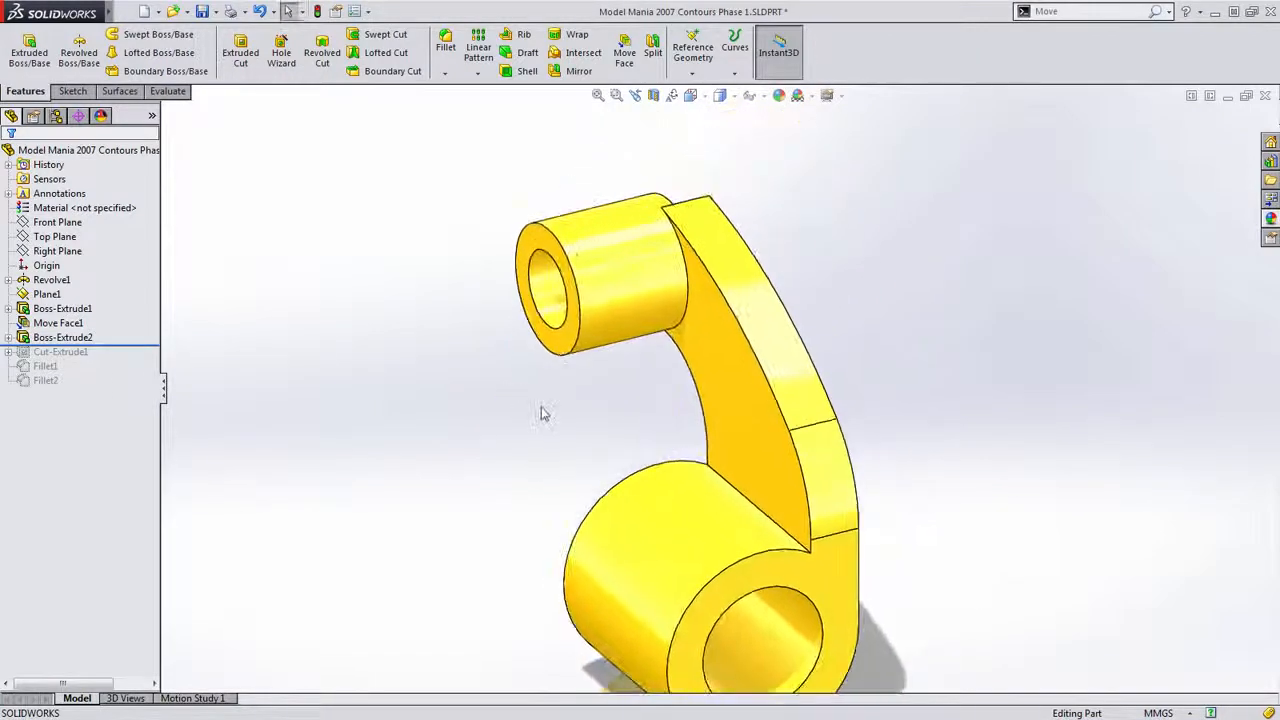
# Edit the small cylinder's extrusion to start from a Vertex, using the corner at the arm's upper end
pyautogui.click(24, 341)
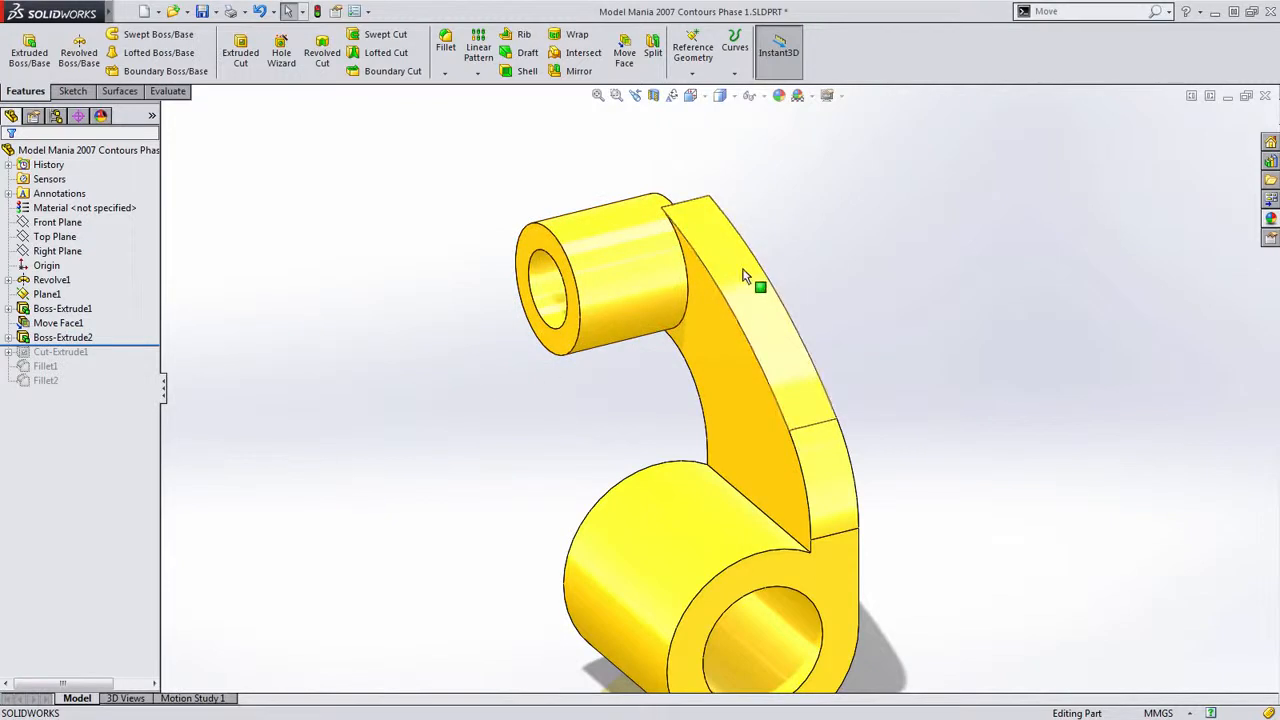
pyautogui.click(85, 338)
pyautogui.click(93, 297)
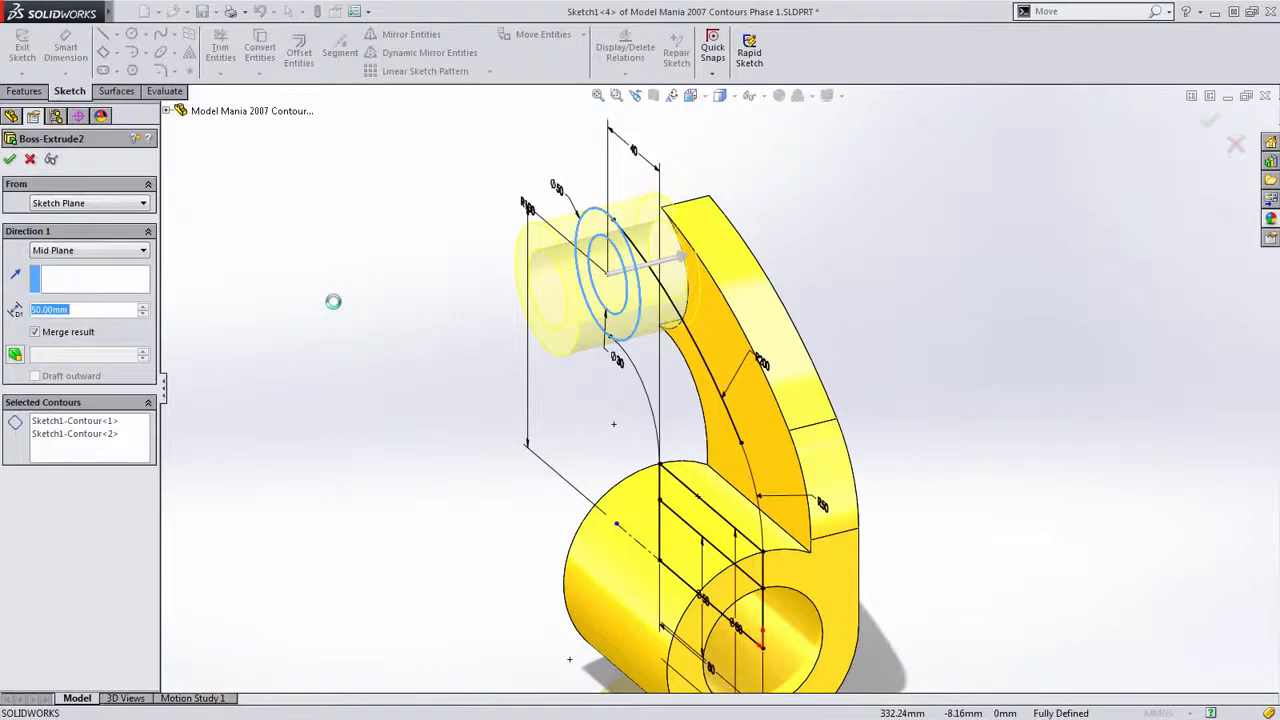
pyautogui.click(97, 203)
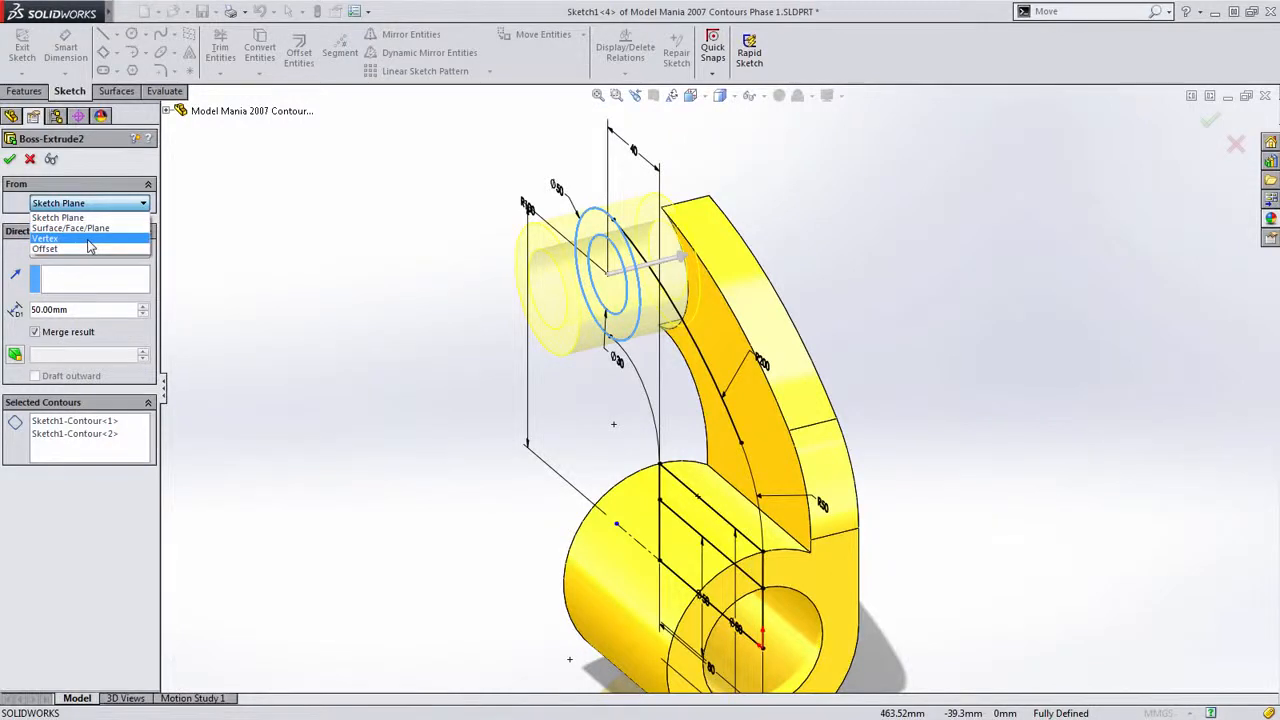
pyautogui.click(90, 240)
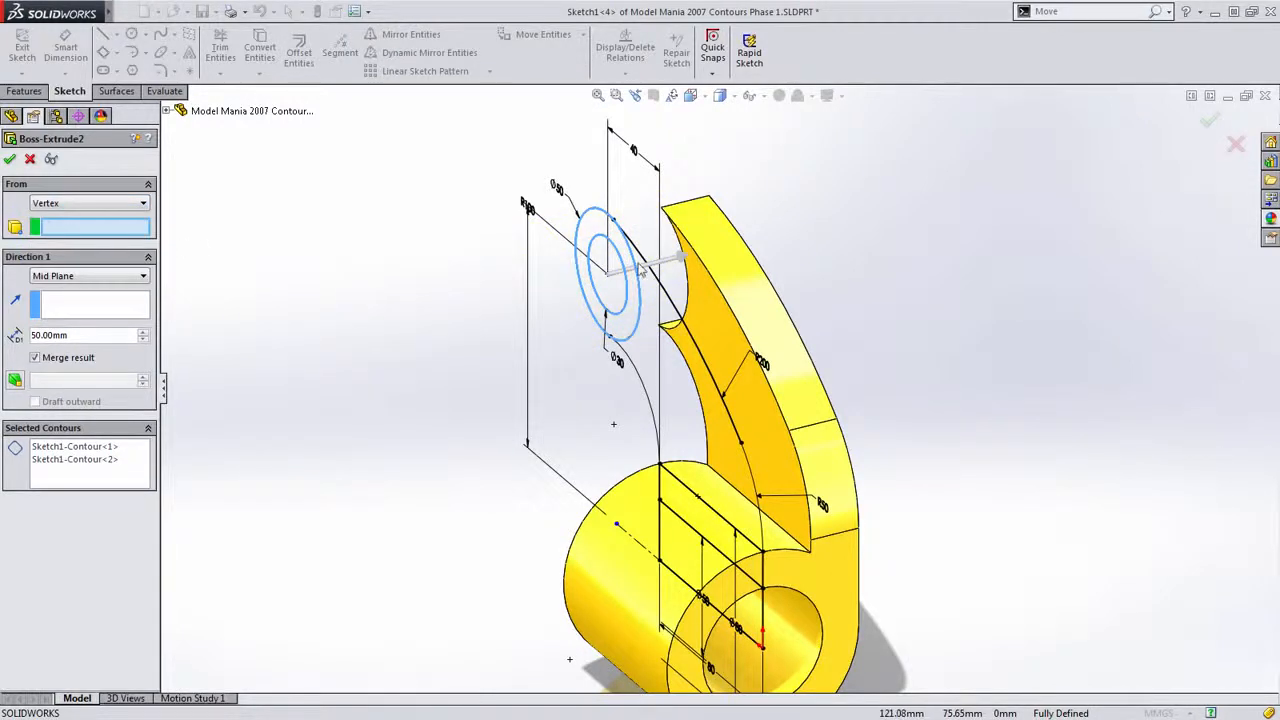
pyautogui.click(662, 212)
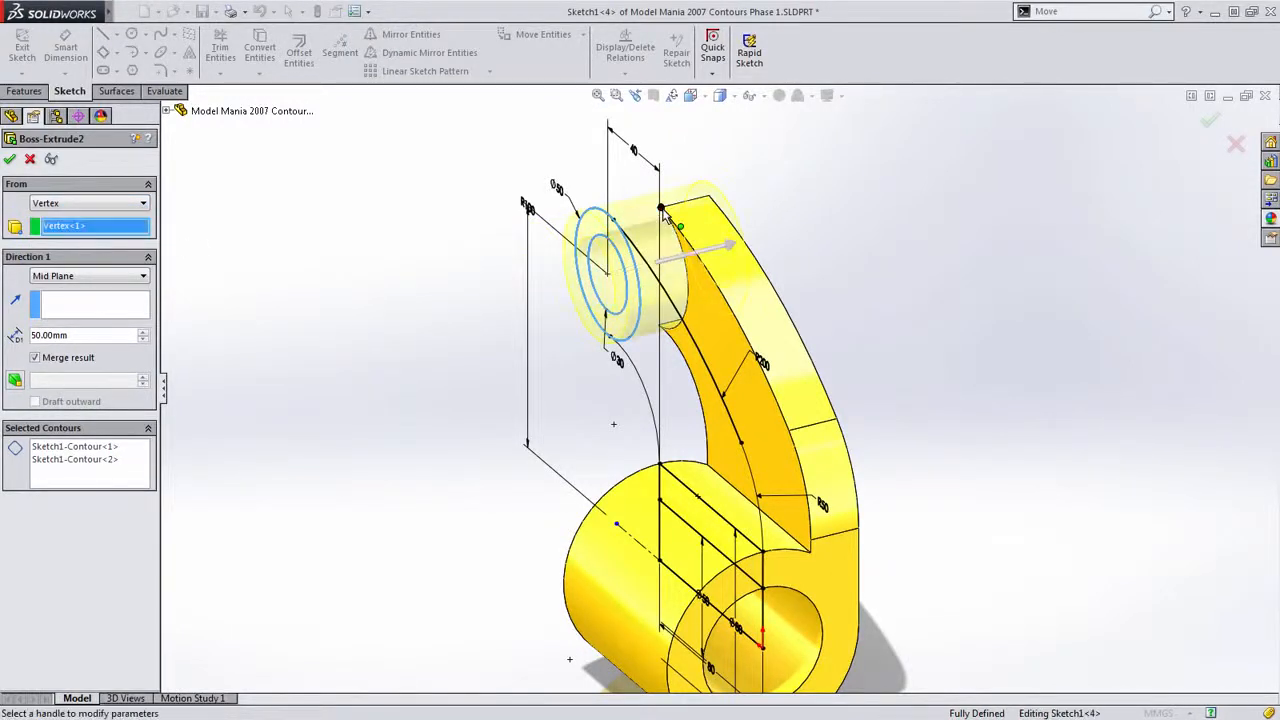
# Change the small cylinder extrusion's end condition to Blind and accept the feature
pyautogui.scroll(-3, 664, 214)
pyautogui.click(90, 276)
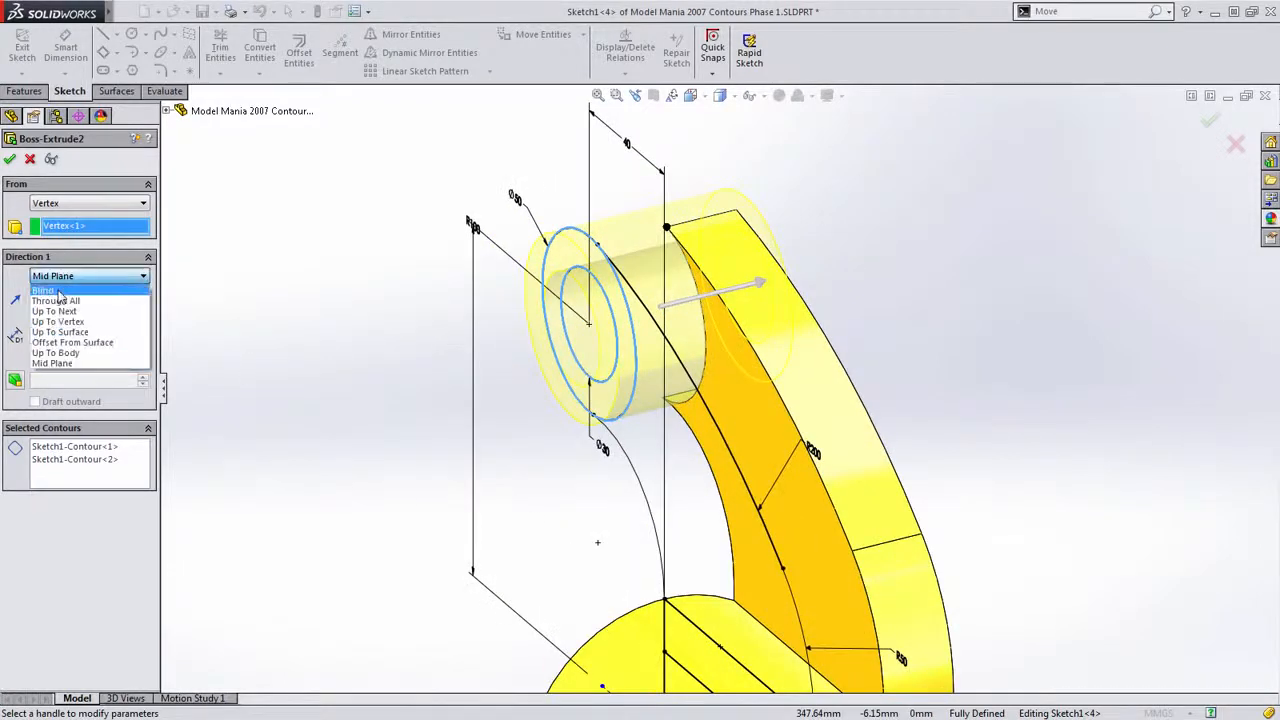
pyautogui.click(60, 291)
pyautogui.press('Return')
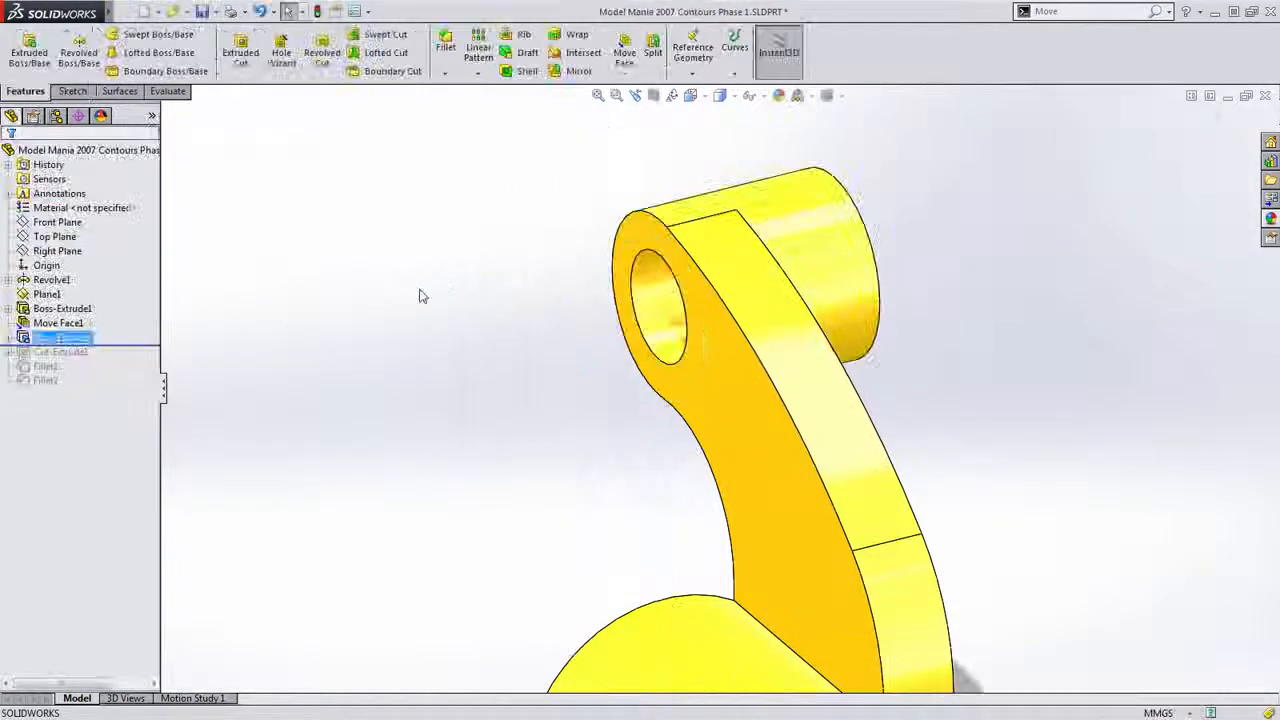
# Roll the model forward through the keyway's cut extrusion
pyautogui.moveTo(512, 376); pyautogui.dragTo(526, 368, button='middle')
pyautogui.scroll(1, 936, 658)
pyautogui.scroll(-1, 818, 611)
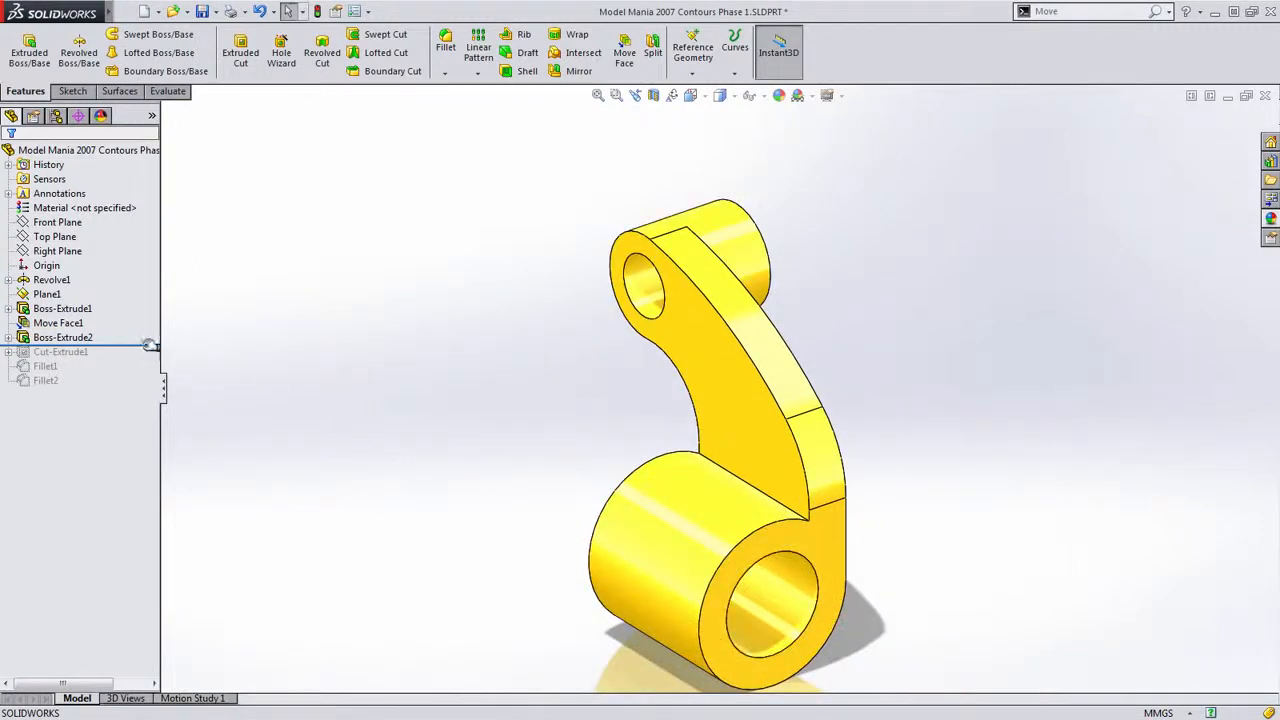
pyautogui.moveTo(148, 344); pyautogui.dragTo(148, 359)
pyautogui.moveTo(837, 560); pyautogui.dragTo(606, 515, button='middle')
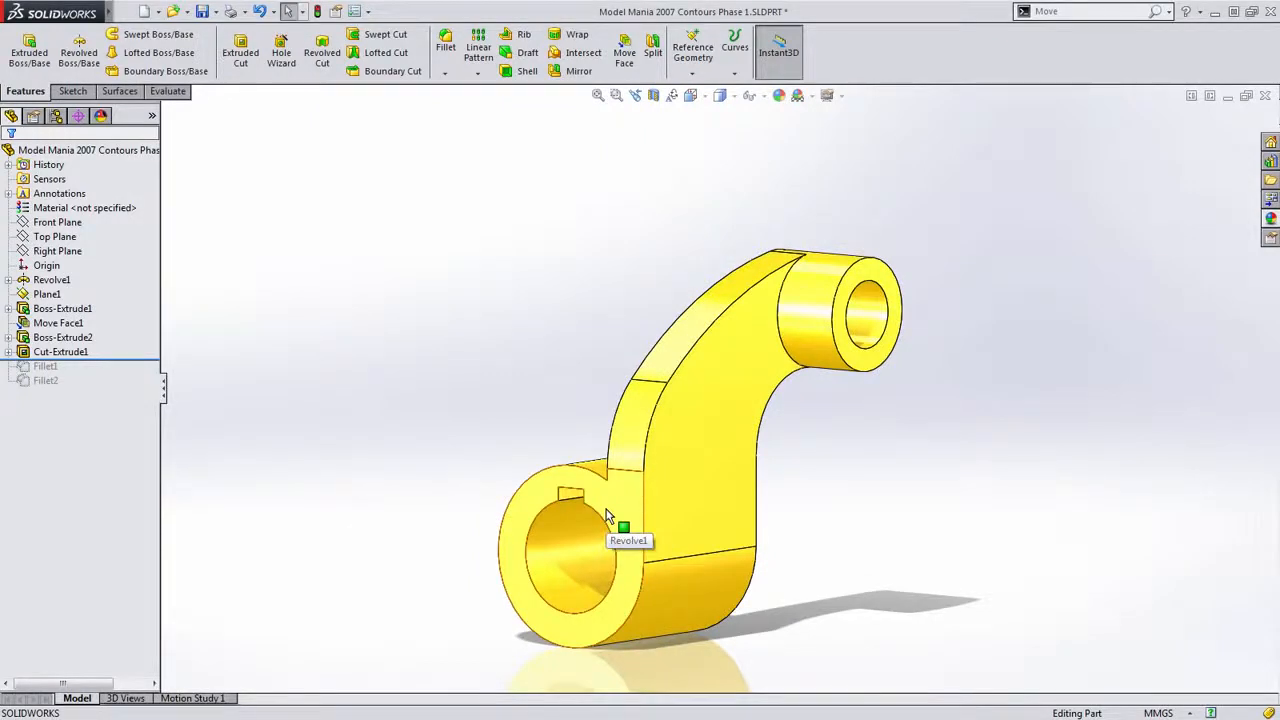
# Start a Move Face in Rotate mode with the keyway's three faces selected
pyautogui.scroll(-5, 606, 515)
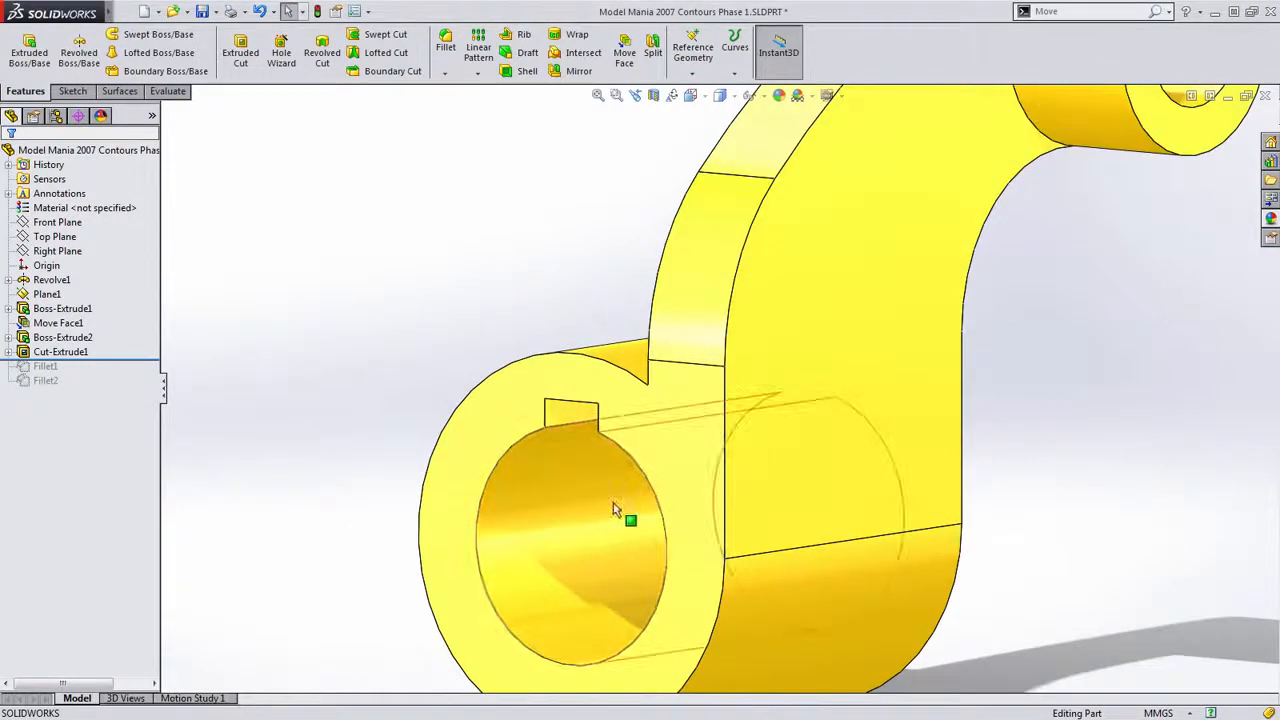
pyautogui.click(624, 52)
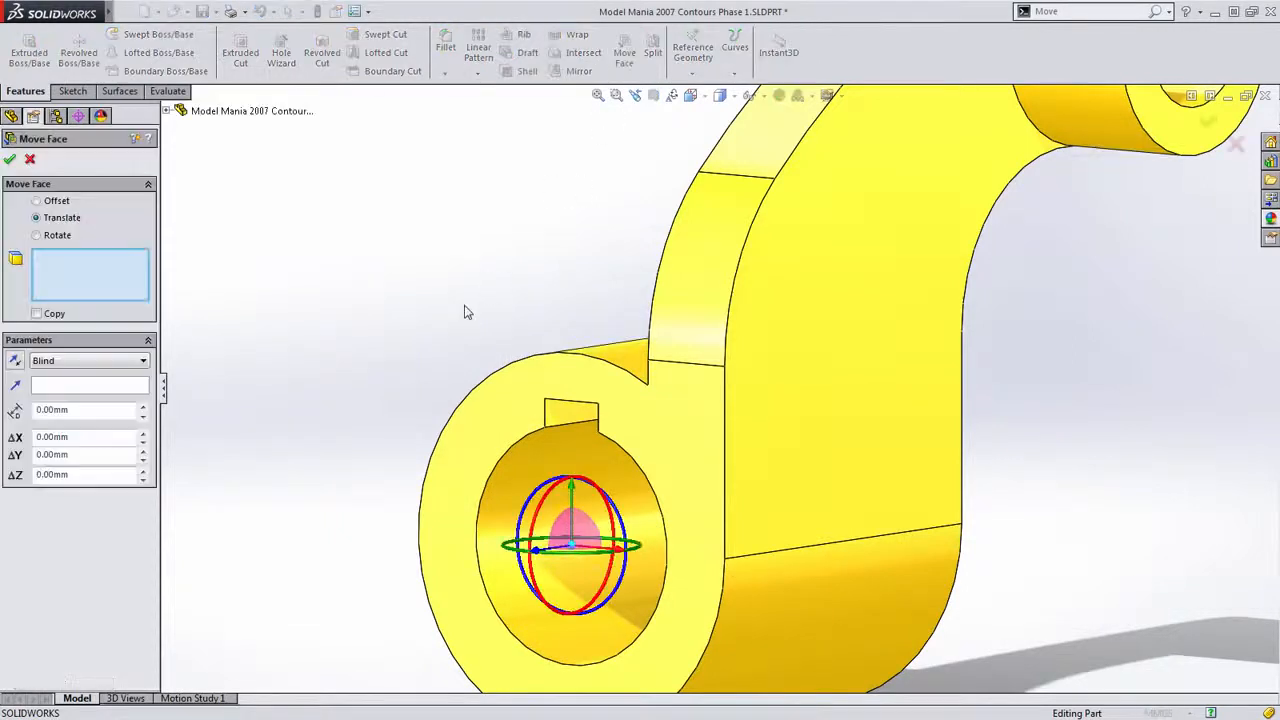
pyautogui.keyDown('ctrl'); pyautogui.moveTo(464, 312); pyautogui.dragTo(502, 222, button='middle'); pyautogui.keyUp('ctrl')
pyautogui.click(40, 236)
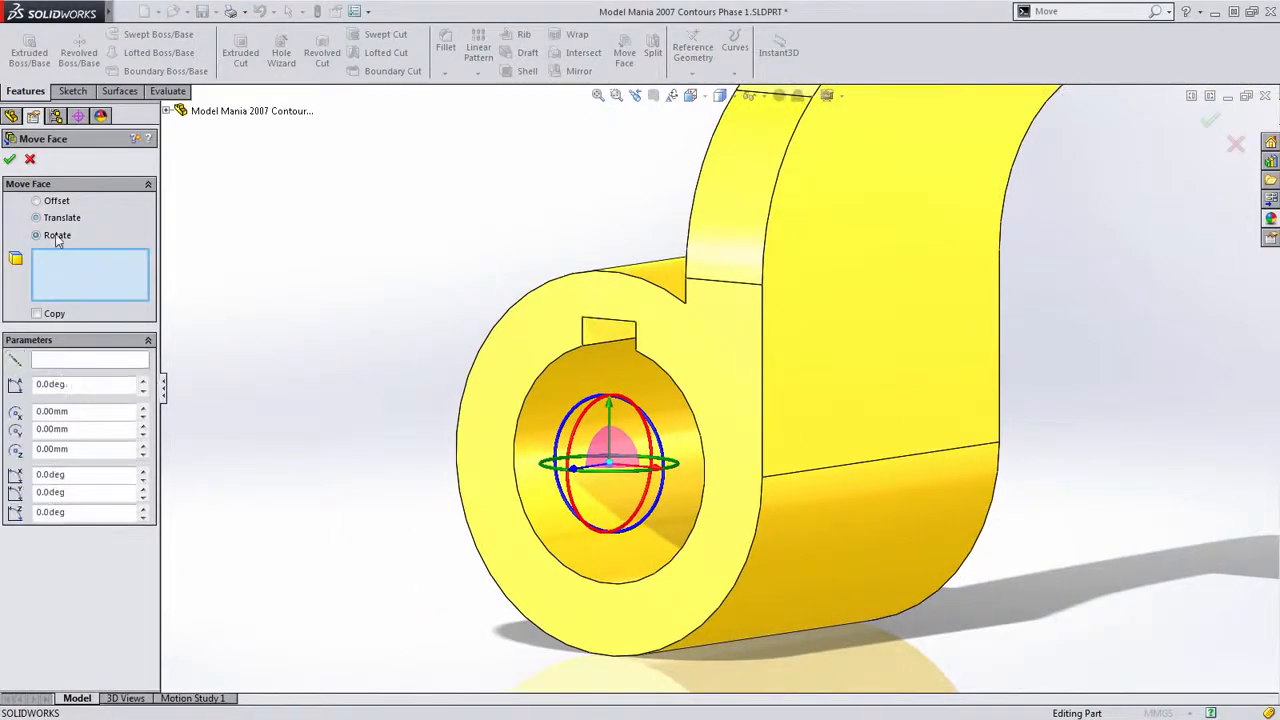
pyautogui.moveTo(373, 323); pyautogui.dragTo(436, 272, button='middle')
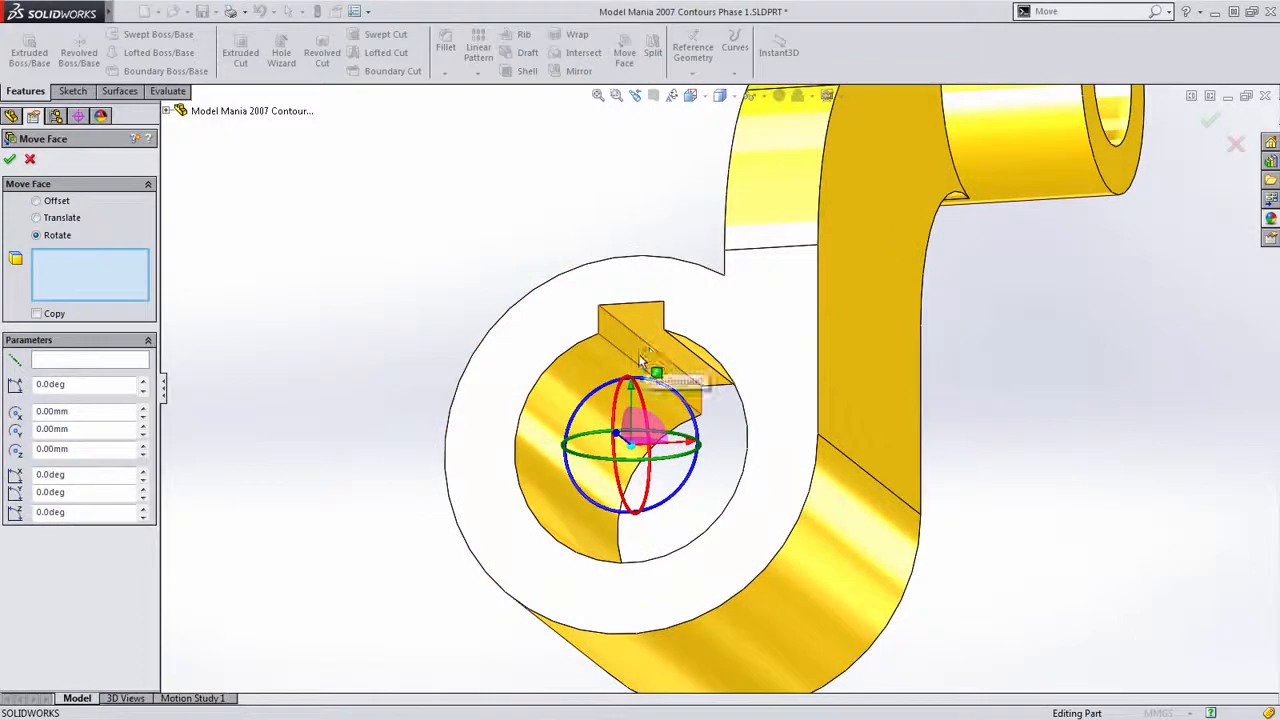
pyautogui.click(652, 342)
pyautogui.click(712, 362)
pyautogui.moveTo(712, 362); pyautogui.dragTo(636, 466, button='middle')
pyautogui.click(752, 354)
pyautogui.scroll(3, 753, 362)
# Show the temporary axes and use the large bore's axis as the rotation axis for the keyway faces
pyautogui.click(96, 364)
pyautogui.moveTo(341, 390); pyautogui.dragTo(340, 398, button='middle')
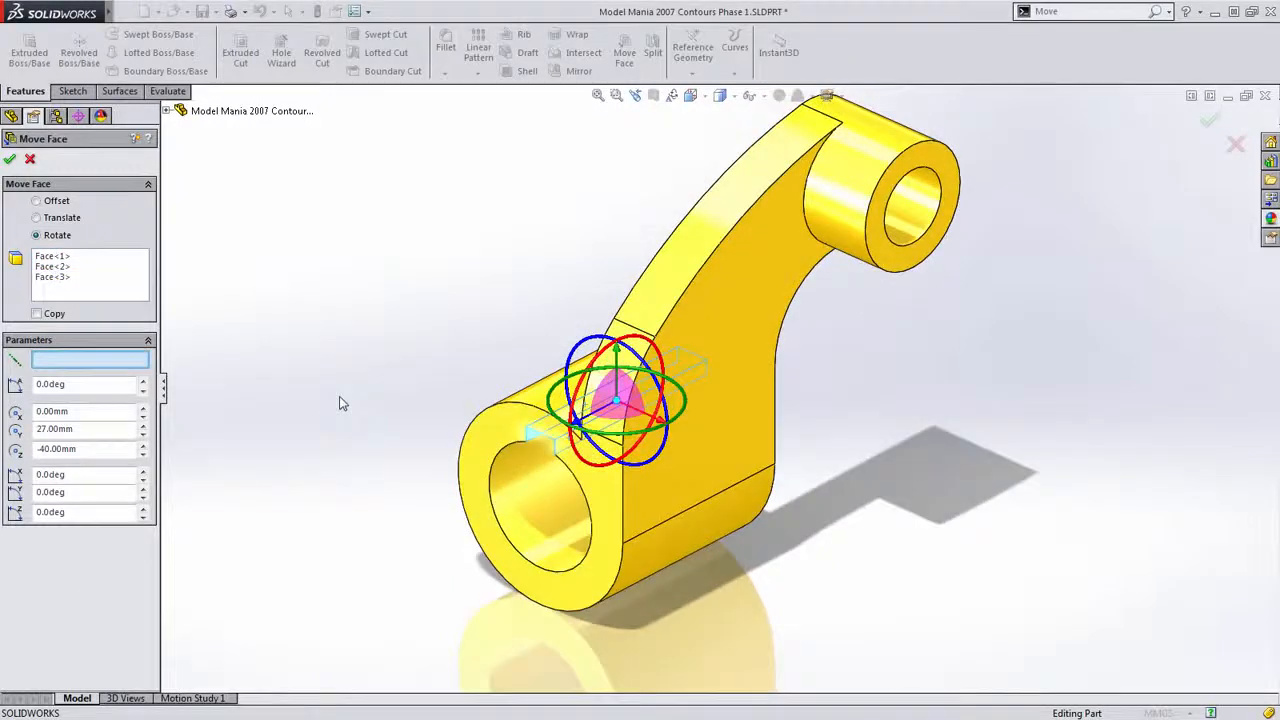
pyautogui.click(749, 96)
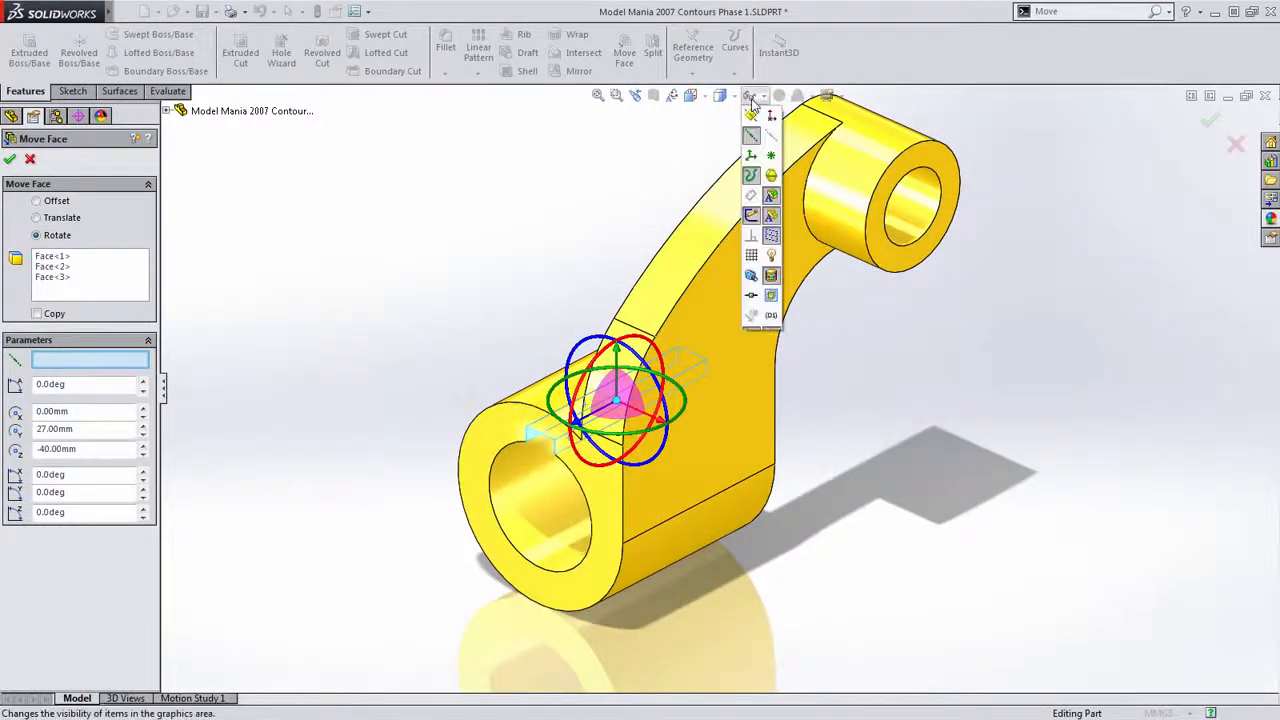
pyautogui.moveTo(372, 280)
pyautogui.mouseDown(button='middle')
pyautogui.moveTo(351, 274)
pyautogui.moveTo(365, 273)
pyautogui.mouseUp(button='middle')
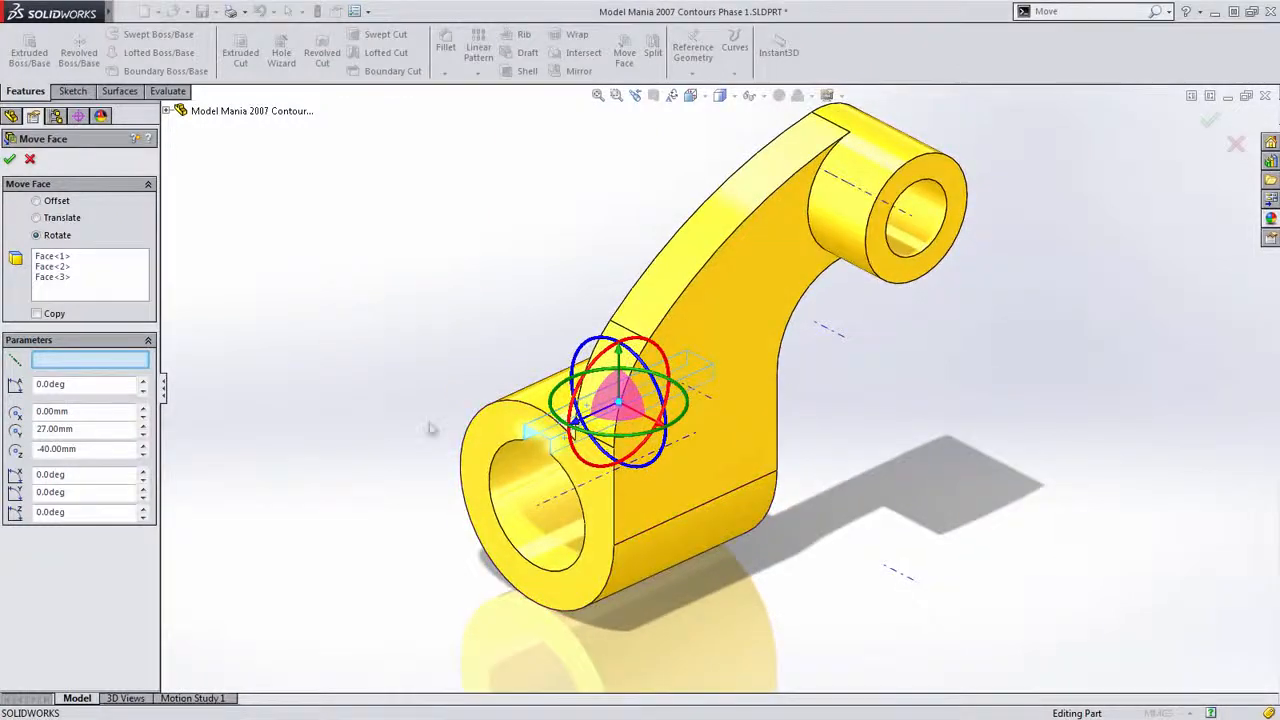
pyautogui.click(551, 496)
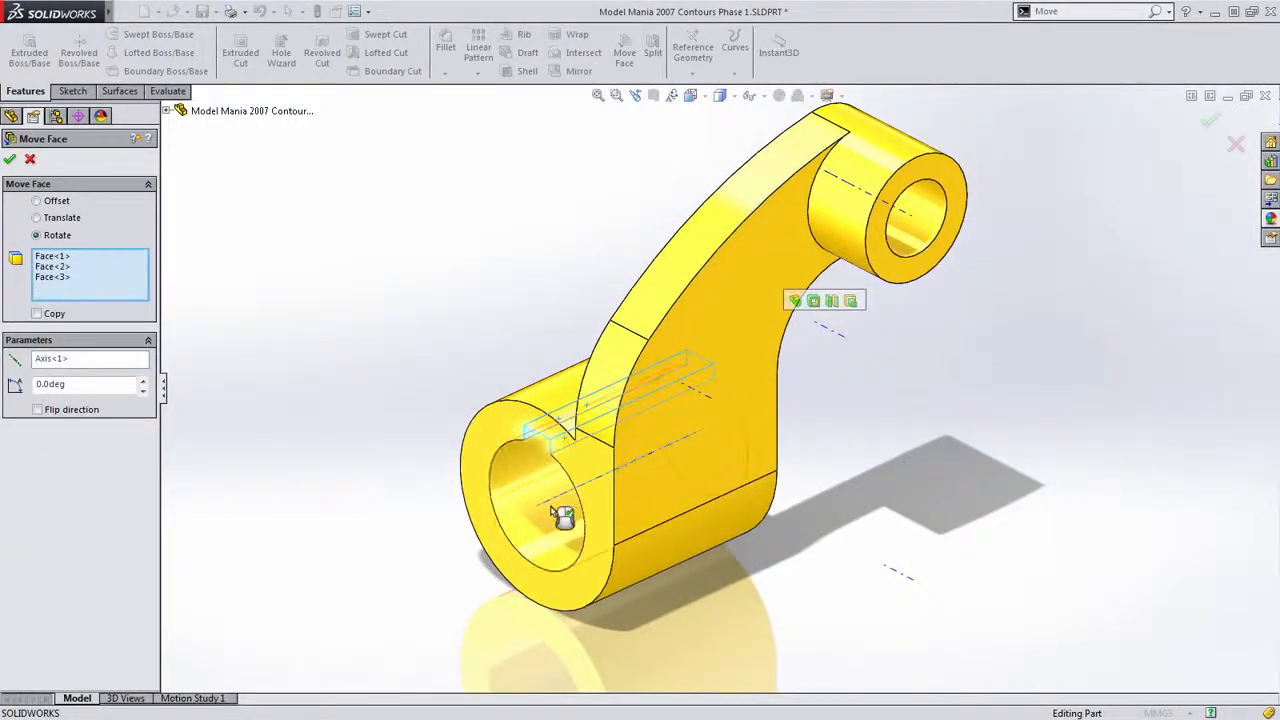
# Rotate the selected keyway faces 40 degrees about the bore axis with the direction flipped, and accept the Move Face
pyautogui.scroll(-5, 560, 515)
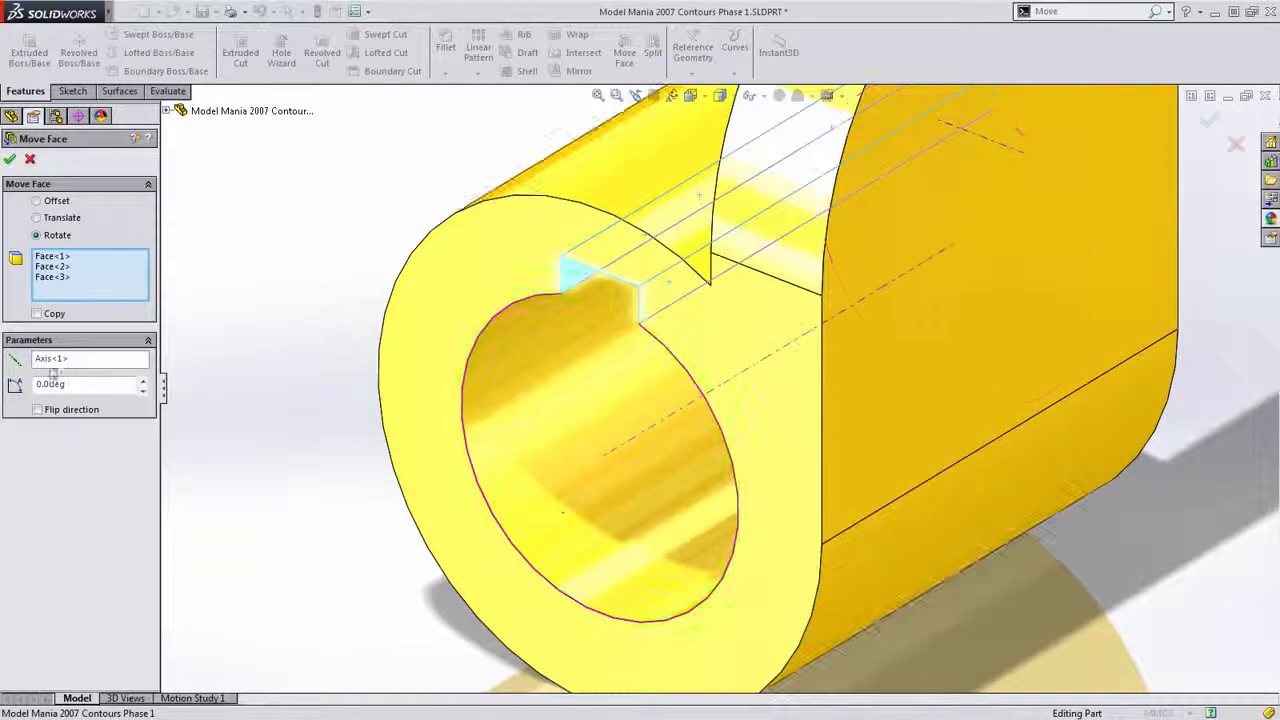
pyautogui.doubleClick(85, 382)
pyautogui.write('40')
pyautogui.press('Return')
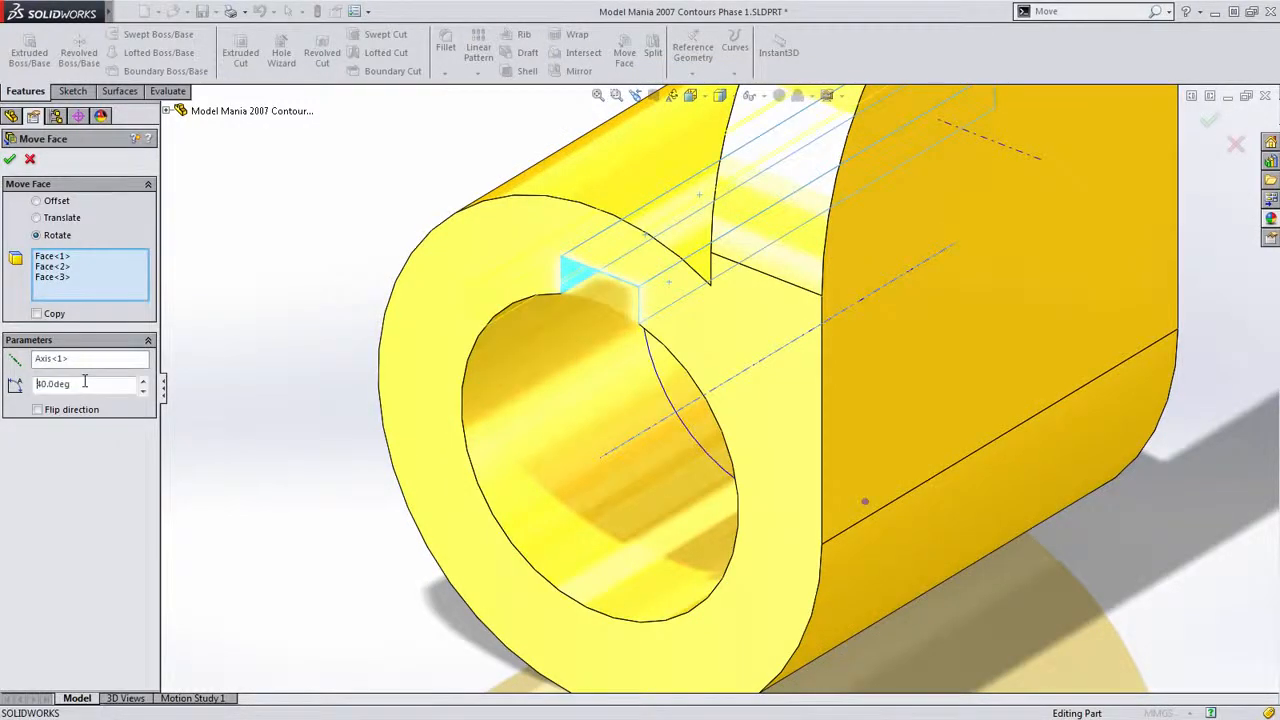
pyautogui.moveTo(420, 363); pyautogui.dragTo(420, 460, button='middle')
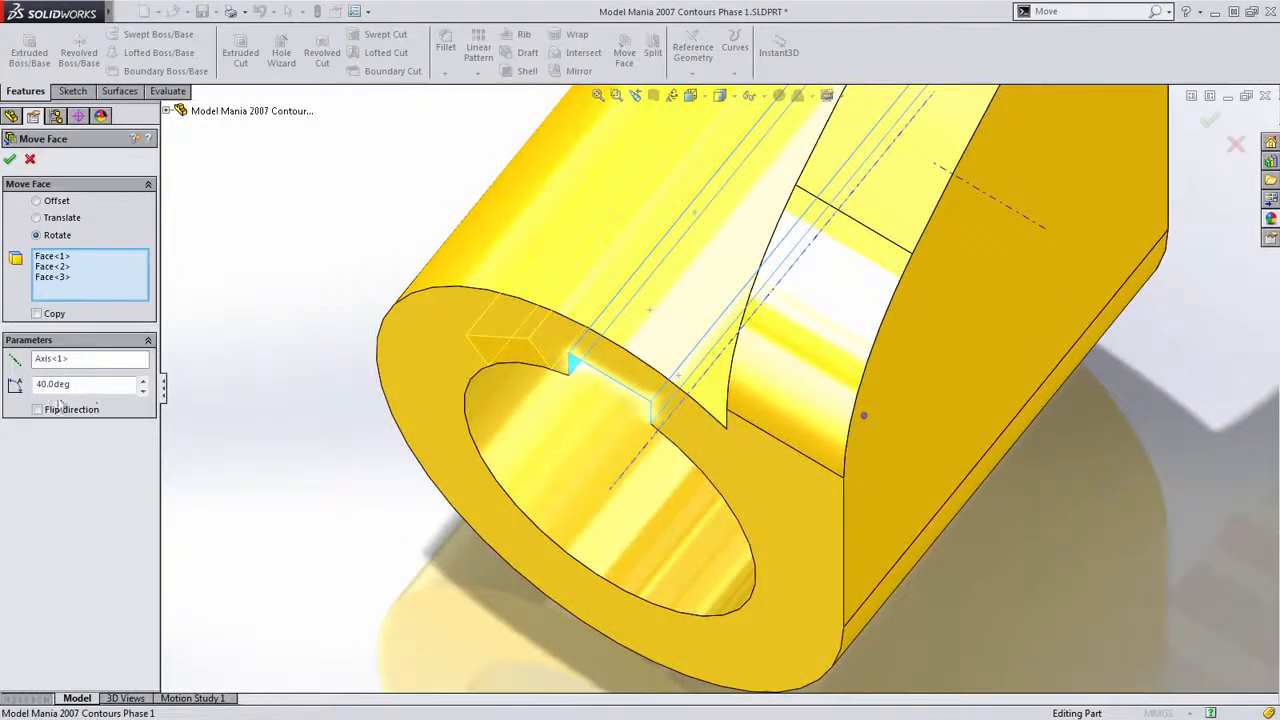
pyautogui.click(38, 409)
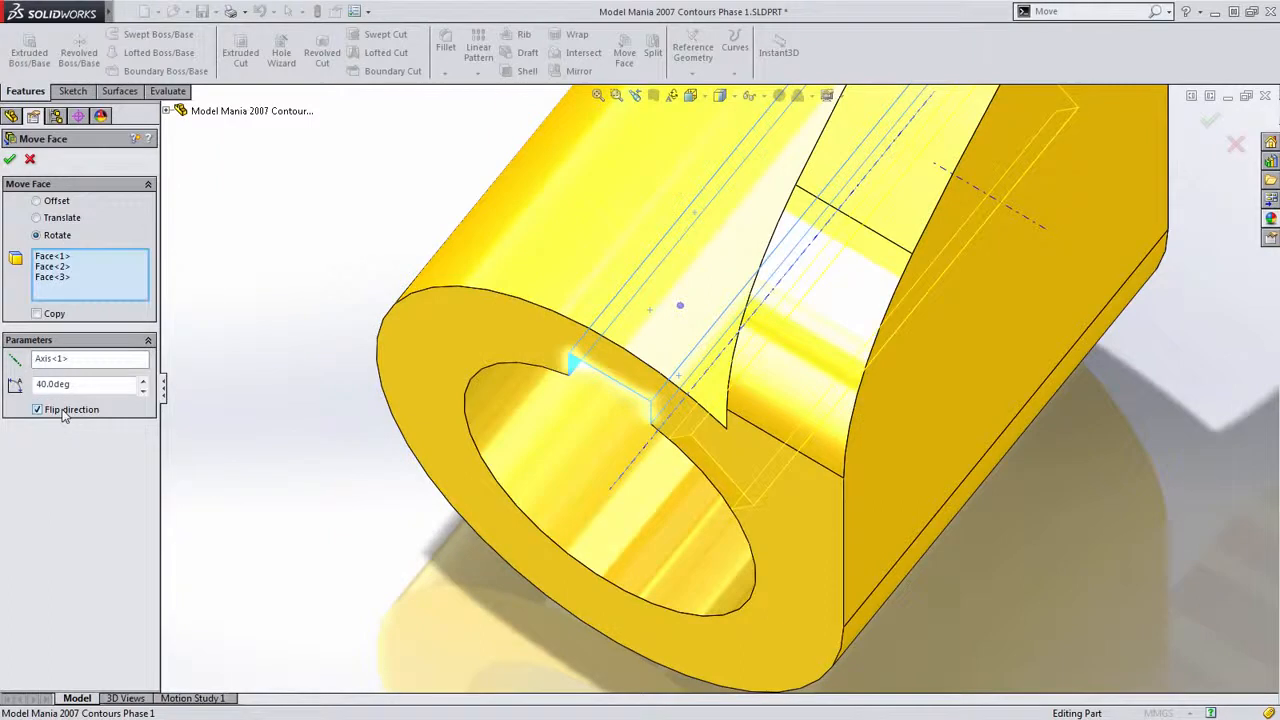
pyautogui.click(10, 161)
# Hide the temporary axes in the model view
pyautogui.scroll(5, 309, 276)
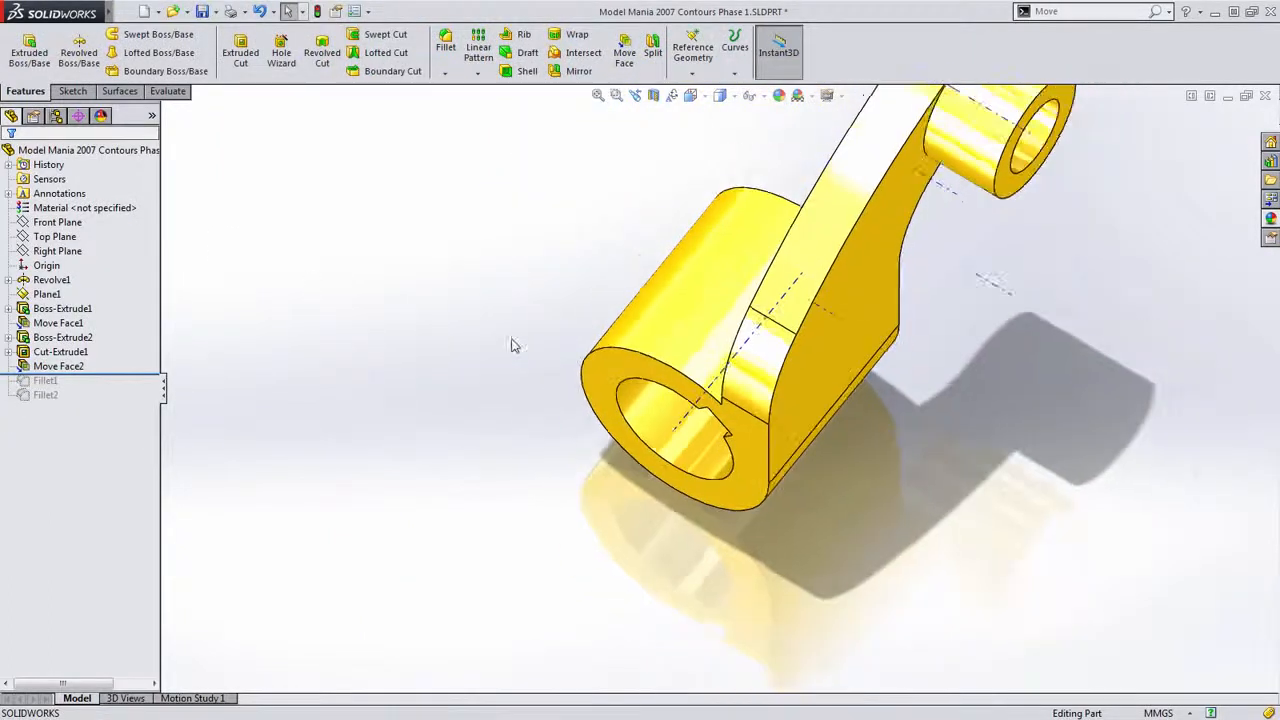
pyautogui.moveTo(507, 346); pyautogui.dragTo(466, 280, button='middle')
pyautogui.click(752, 96)
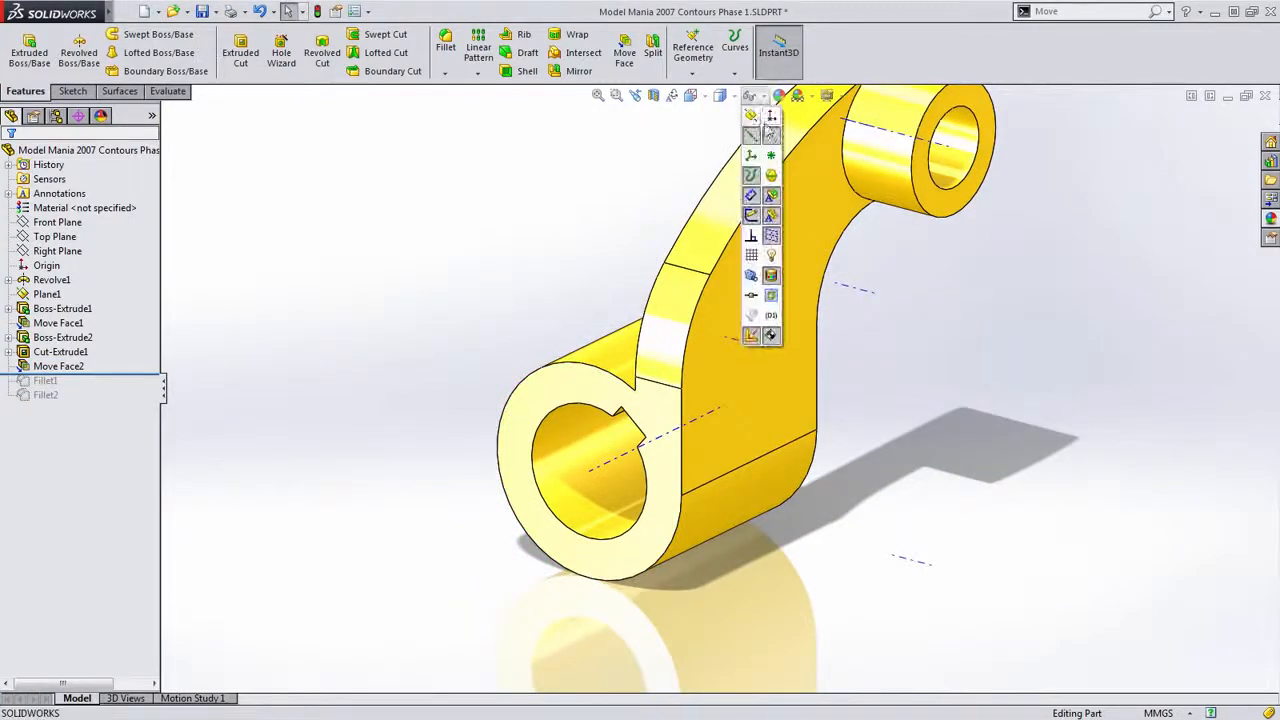
pyautogui.click(762, 135)
pyautogui.keyDown('ctrl'); pyautogui.moveTo(529, 243); pyautogui.dragTo(429, 322, button='middle'); pyautogui.keyUp('ctrl')
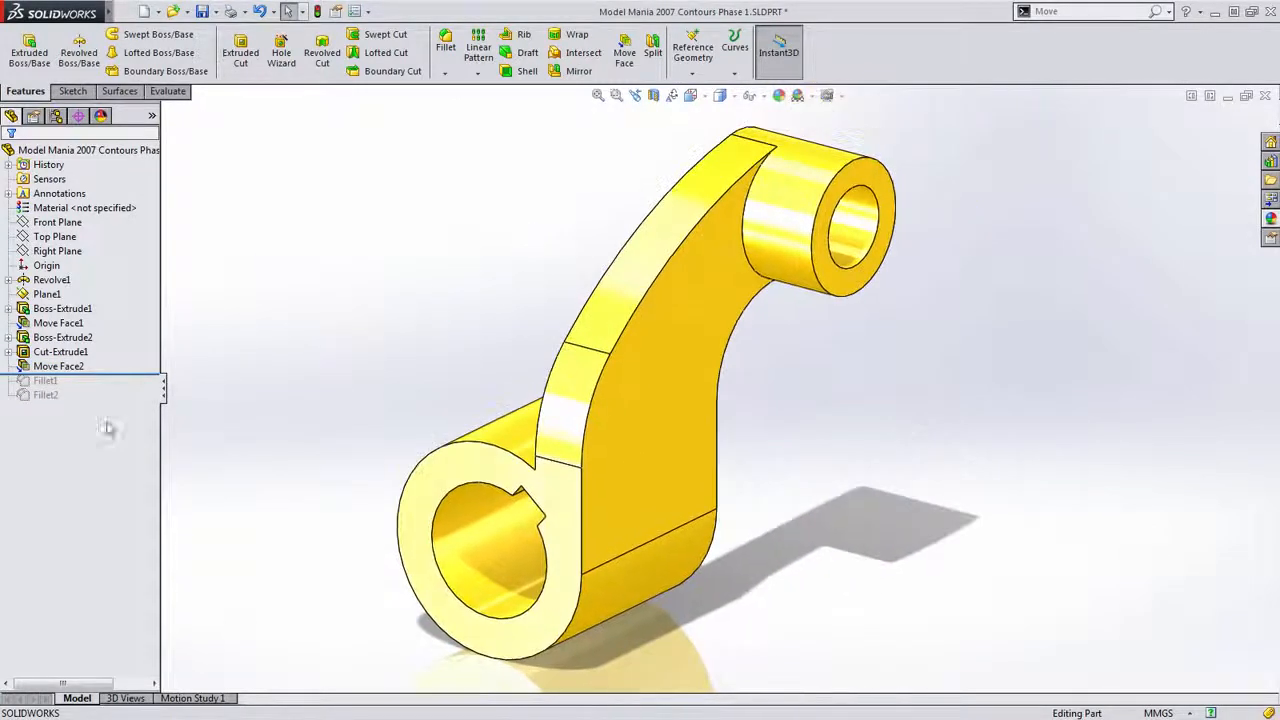
# Roll the model forward past the first fillet and add the edge where the upper boss meets the arm to that fillet
pyautogui.moveTo(133, 373); pyautogui.dragTo(130, 389)
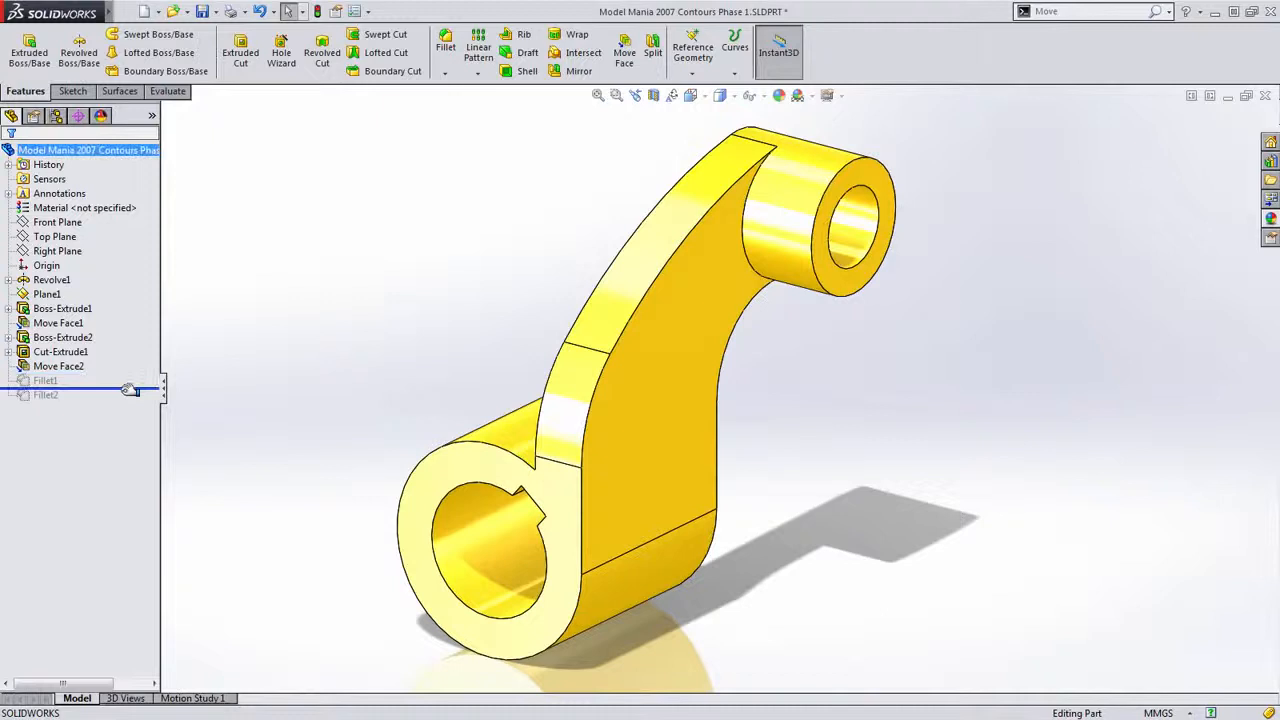
pyautogui.click(47, 382)
pyautogui.click(60, 343)
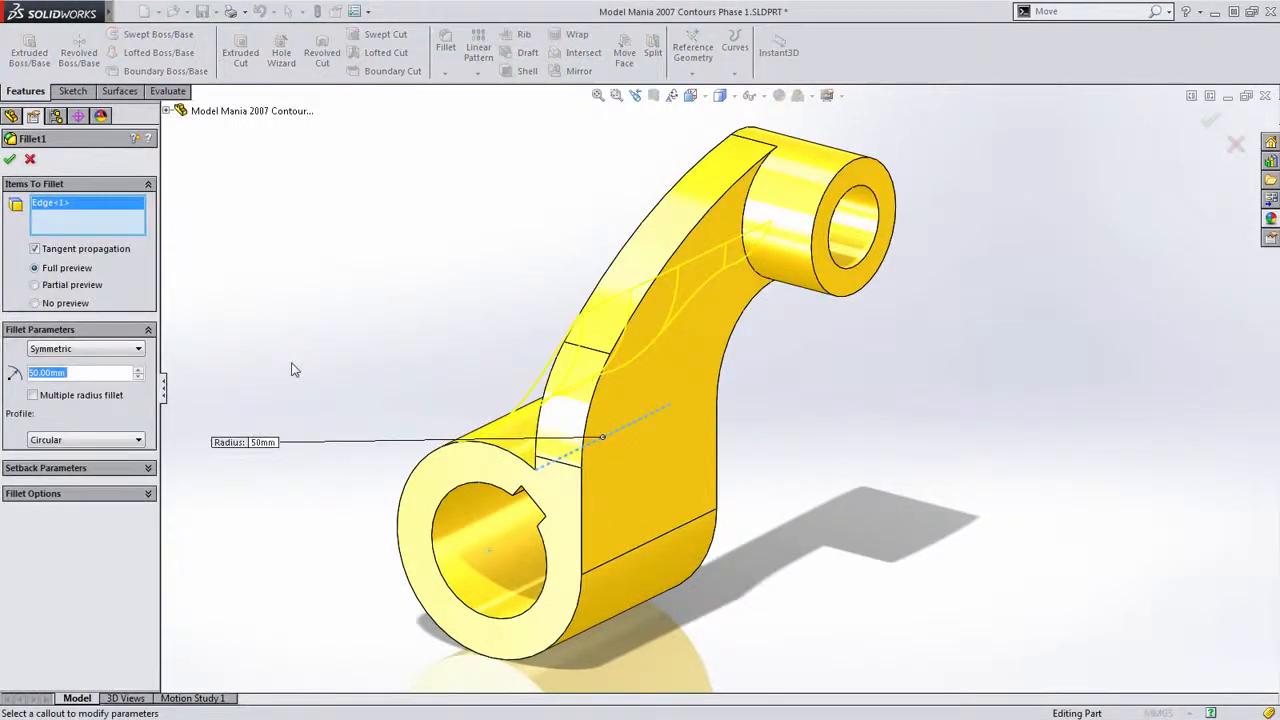
pyautogui.click(749, 262)
pyautogui.press('Return')
# Roll the model to the end of its feature history to restore the final fillet
pyautogui.rightClick(120, 346)
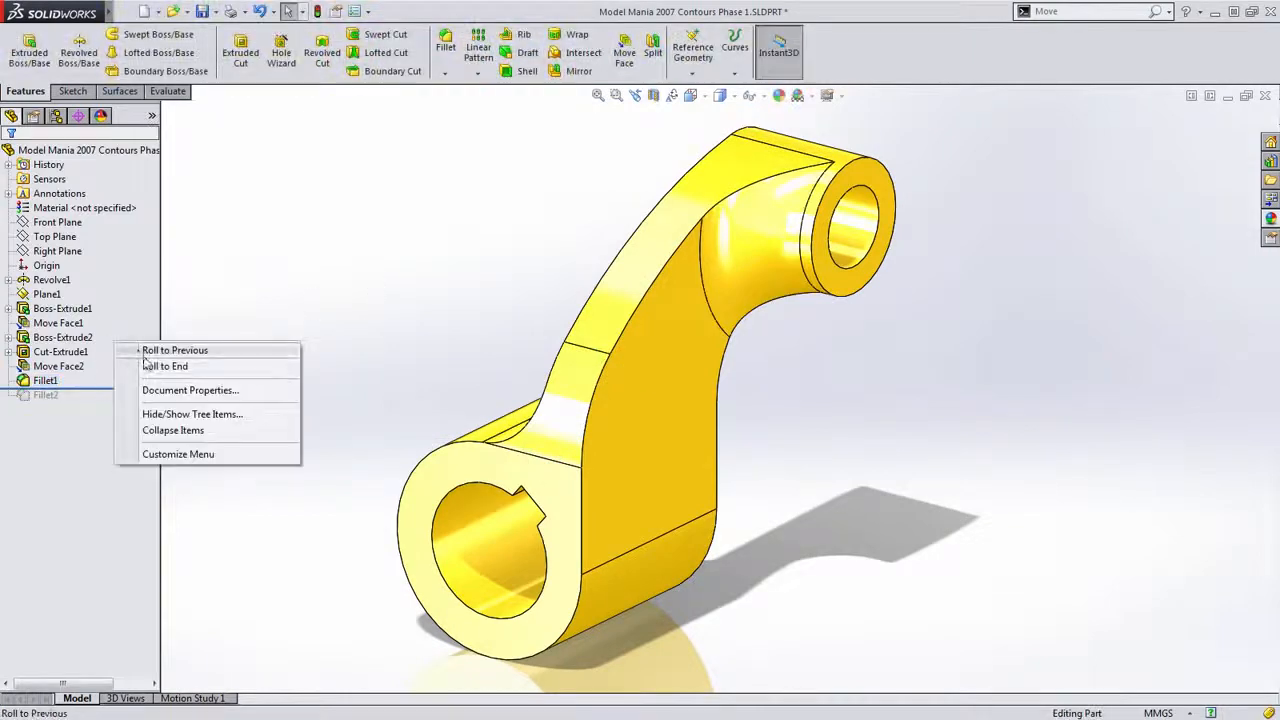
pyautogui.click(180, 366)
pyautogui.moveTo(375, 328); pyautogui.dragTo(408, 370, button='middle')
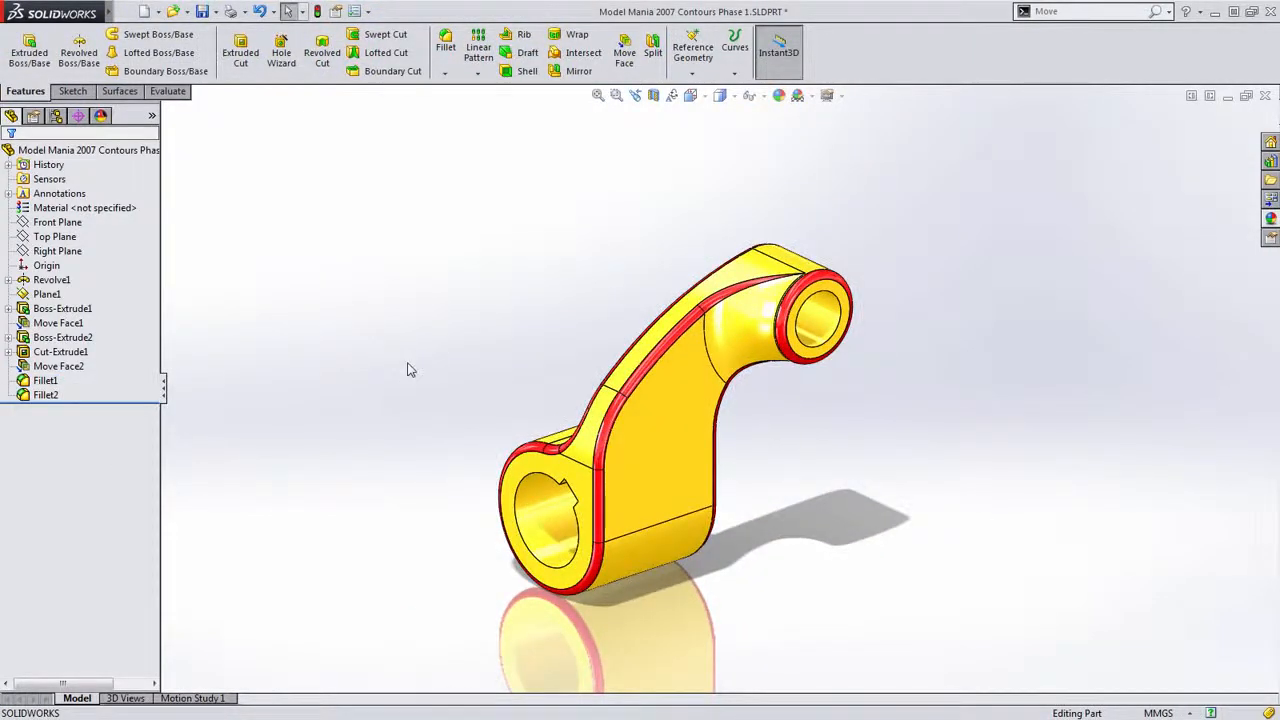